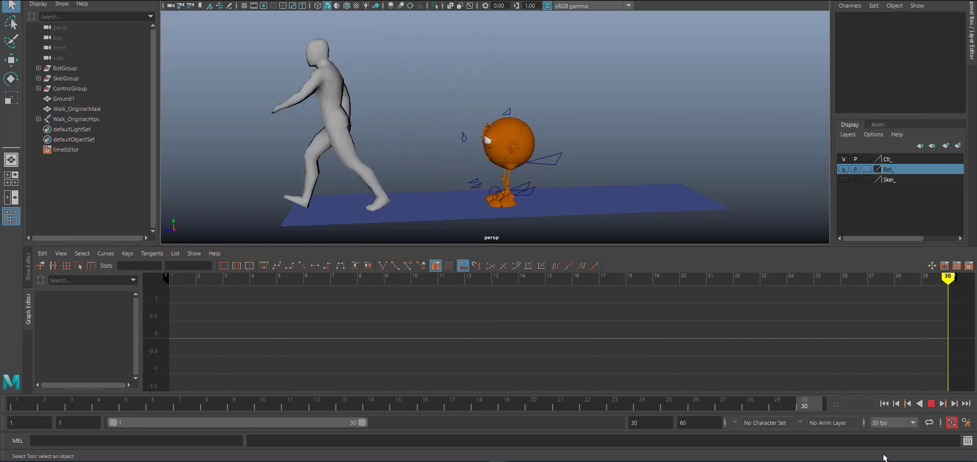
- Stop the playback and turn on the display of joints in the perspective viewport
key(Escape)
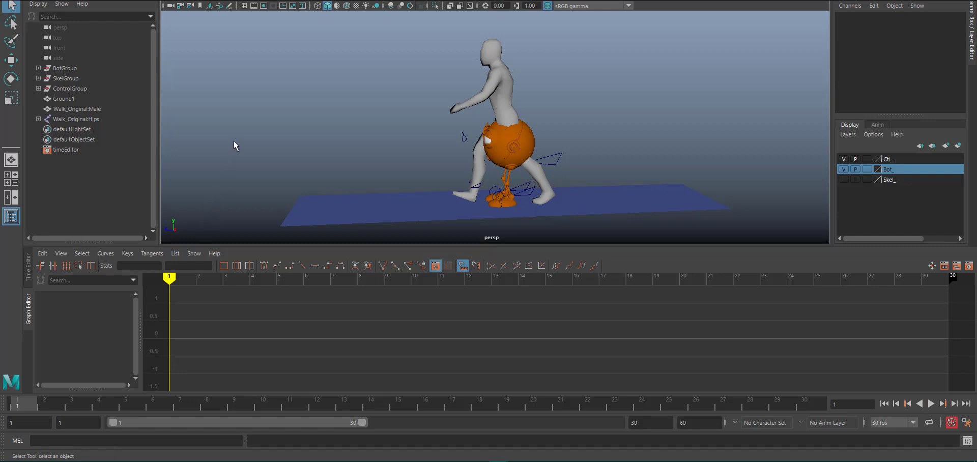
alt+drag(234, 140, 283, 137)
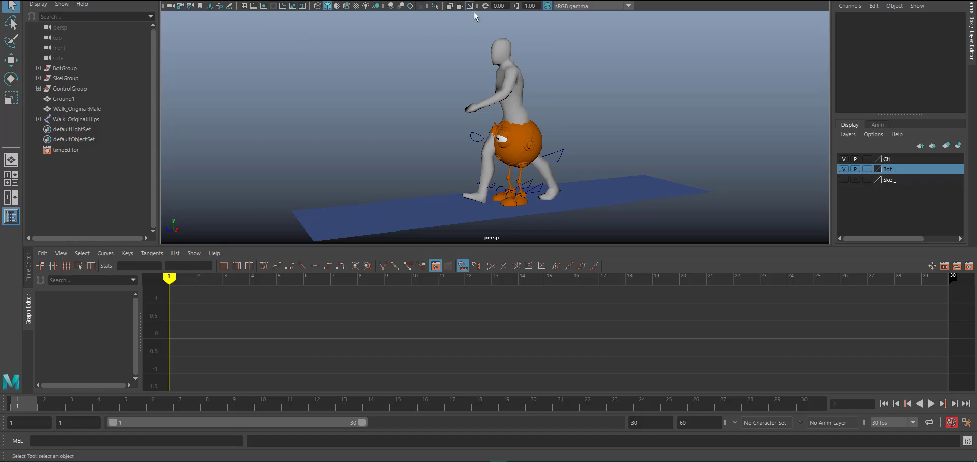
click(249, 3)
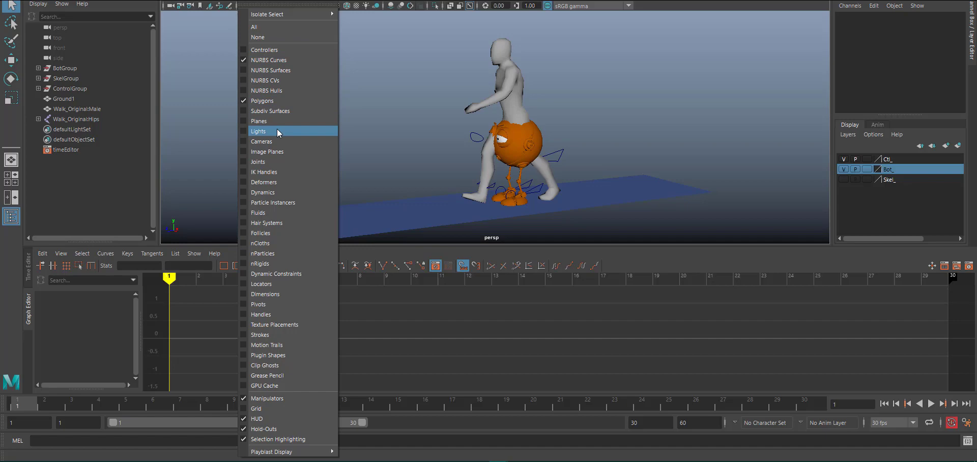
click(273, 161)
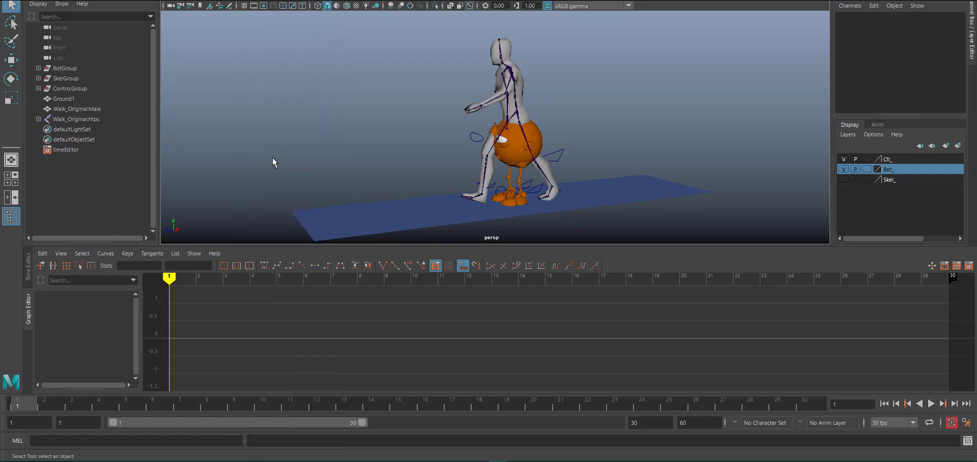
- Group Walk_Original:Male and Walk_Original:Hips together and name the group Mocap
click(87, 109)
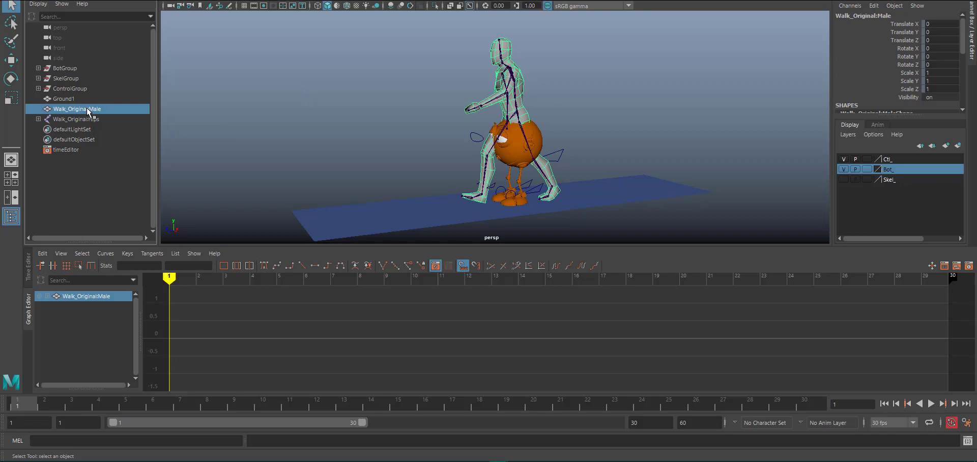
click(83, 120)
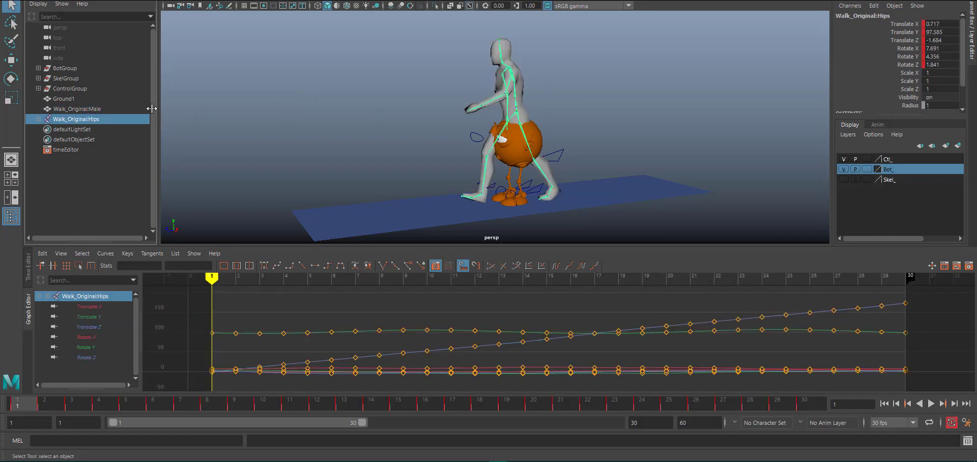
click(87, 109)
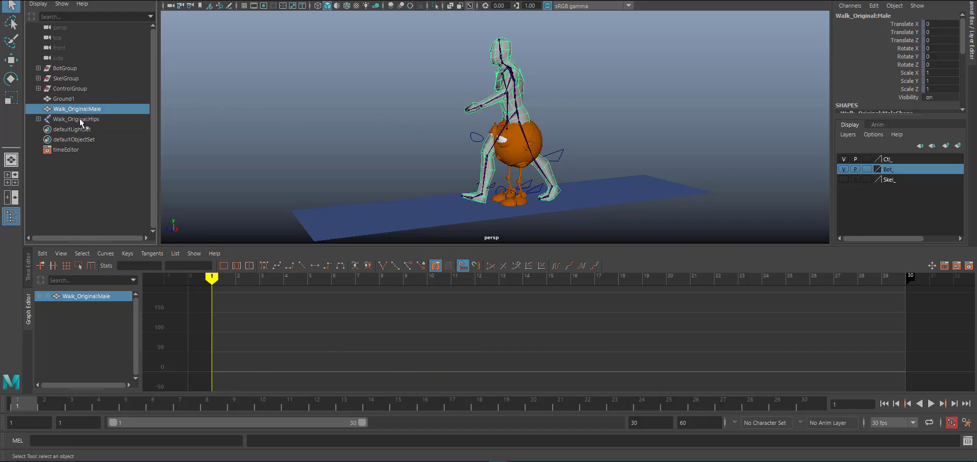
ctrl+click(81, 119)
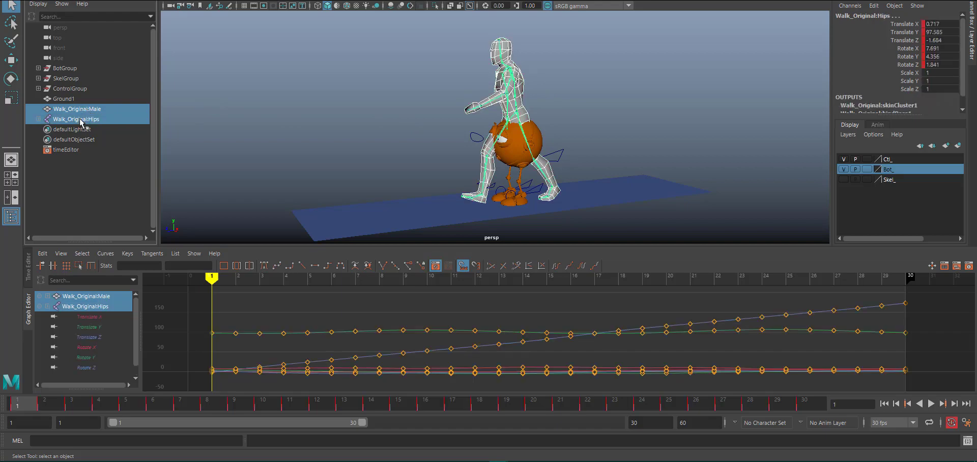
key(ctrl+g)
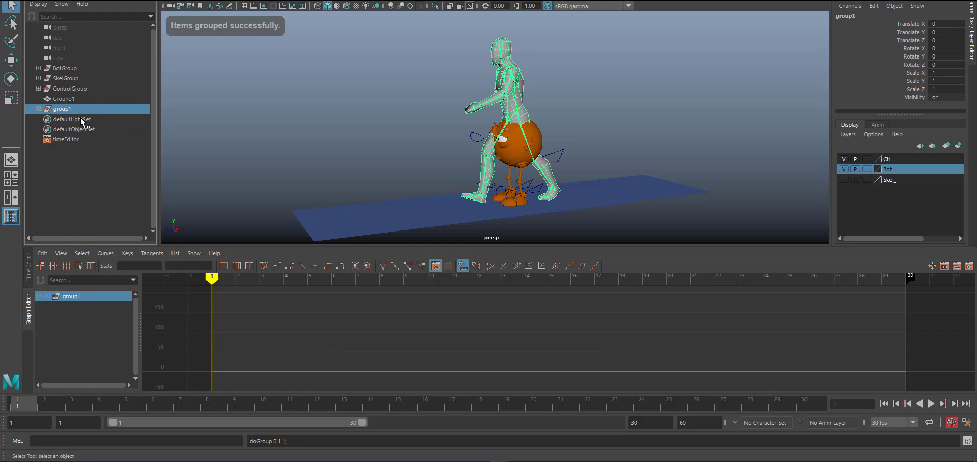
double_click(62, 109)
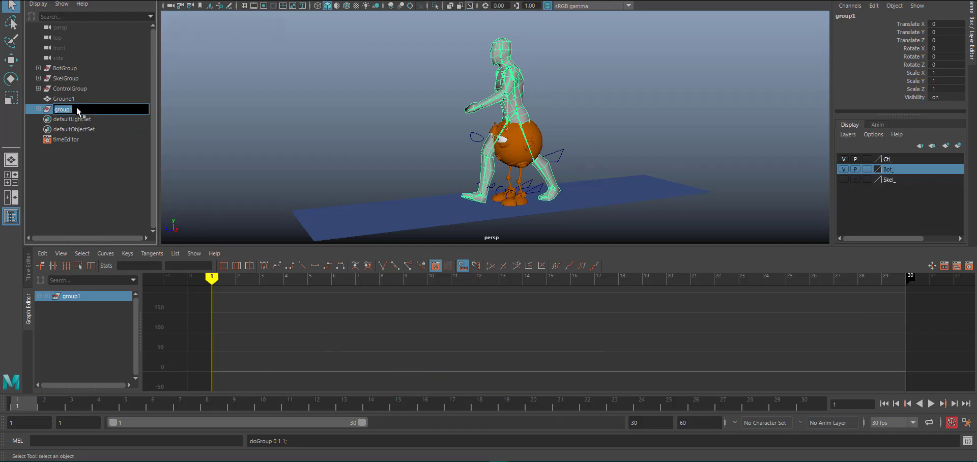
text(Mocap)
key(Return)
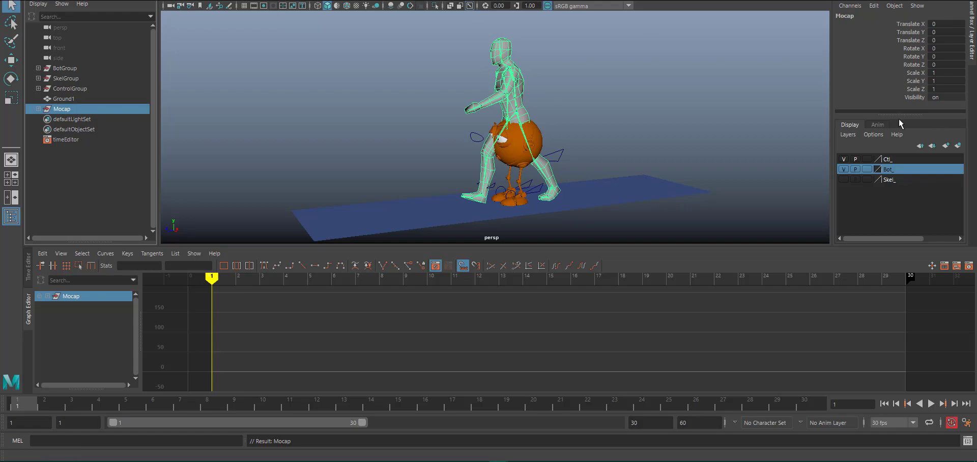
- Create a display layer from the selected Mocap group and name the layer Mocap_
click(68, 98)
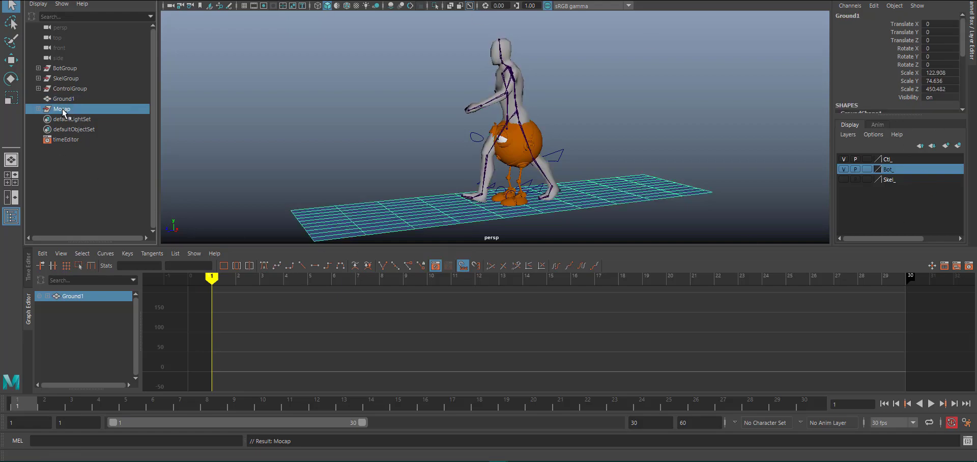
click(82, 108)
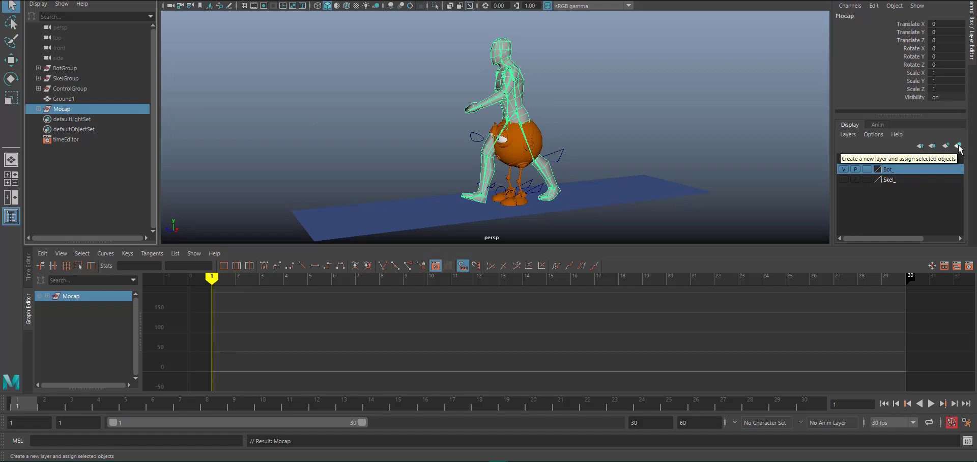
click(958, 146)
double_click(894, 161)
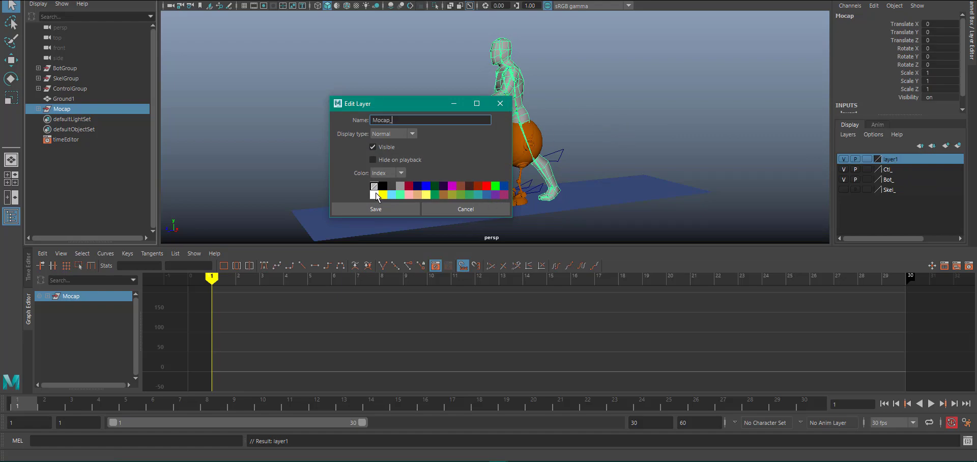
text(Mocap_)
click(393, 205)
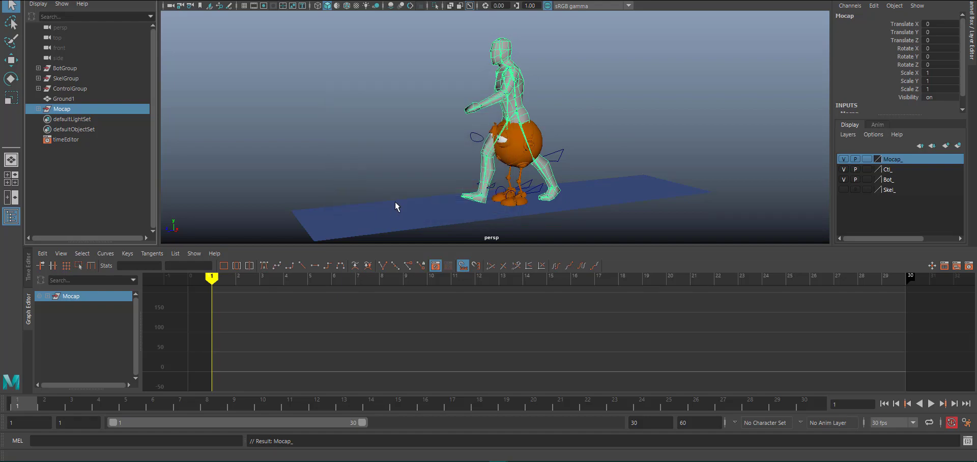
- Add the Mocap group to the Mocap_ layer, check the layer's visibility toggle and clear the selection
right_click(902, 158)
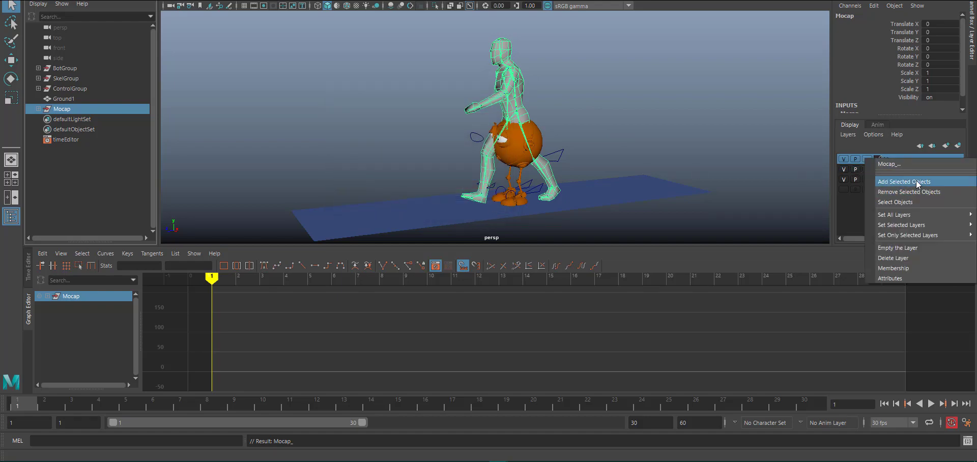
click(910, 181)
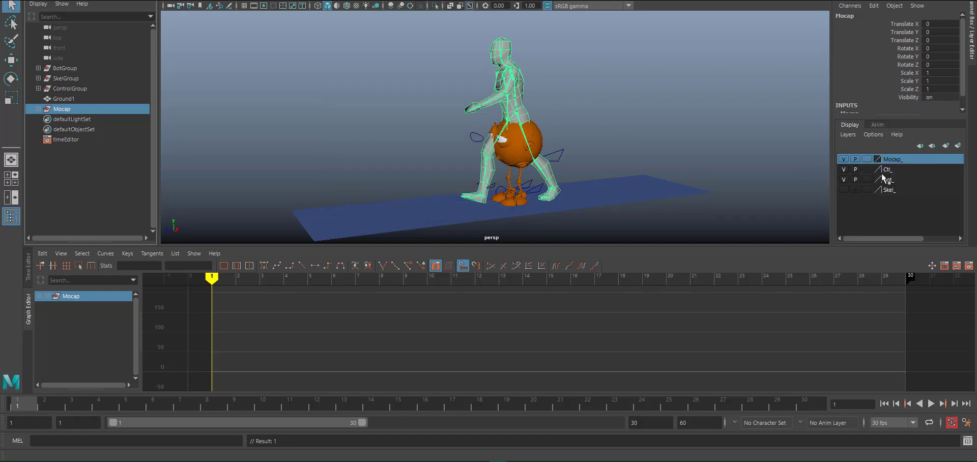
click(843, 160)
click(844, 159)
click(626, 75)
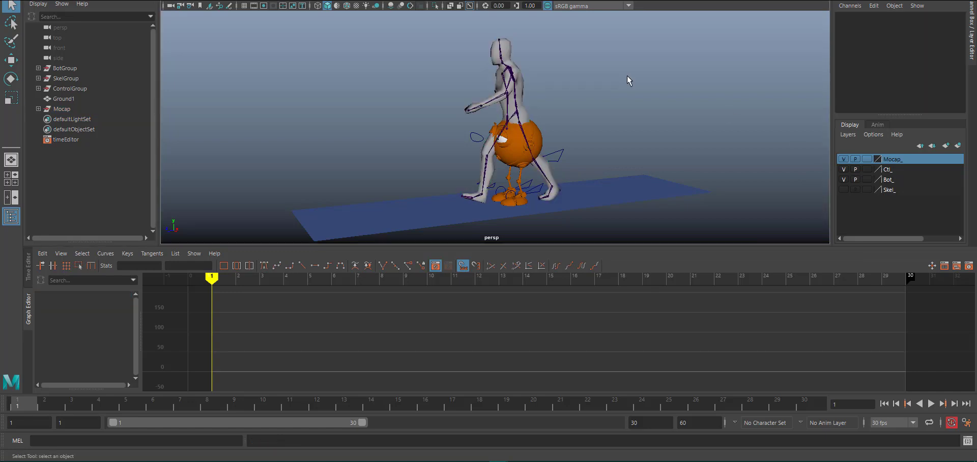
- Switch the Mocap_ layer through Template to Reference display, playing back the walk in each mode
click(866, 159)
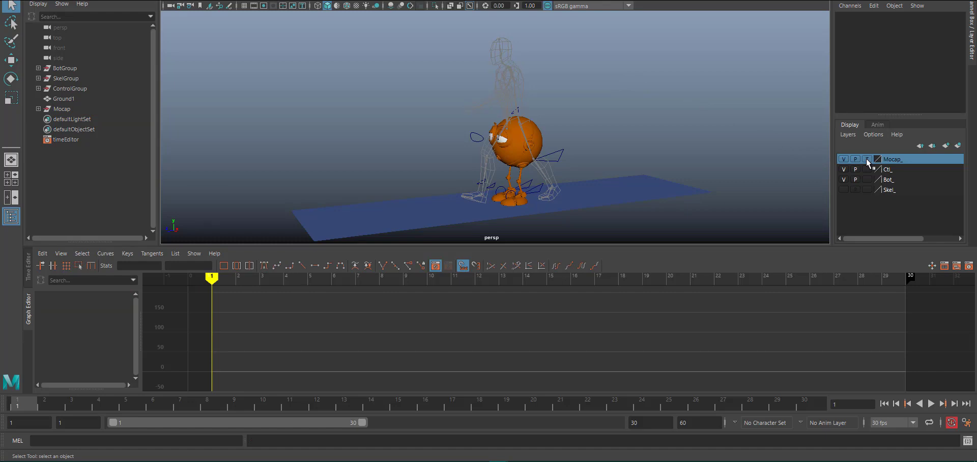
key(alt+v)
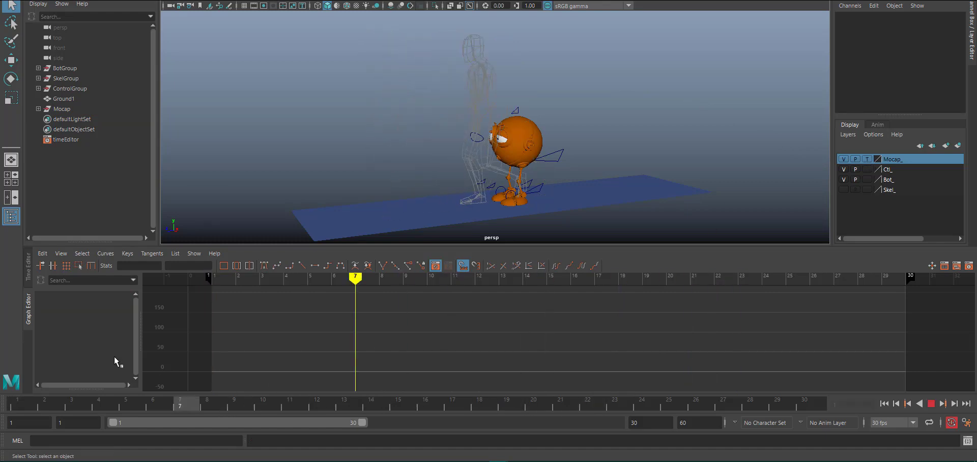
key(alt+v)
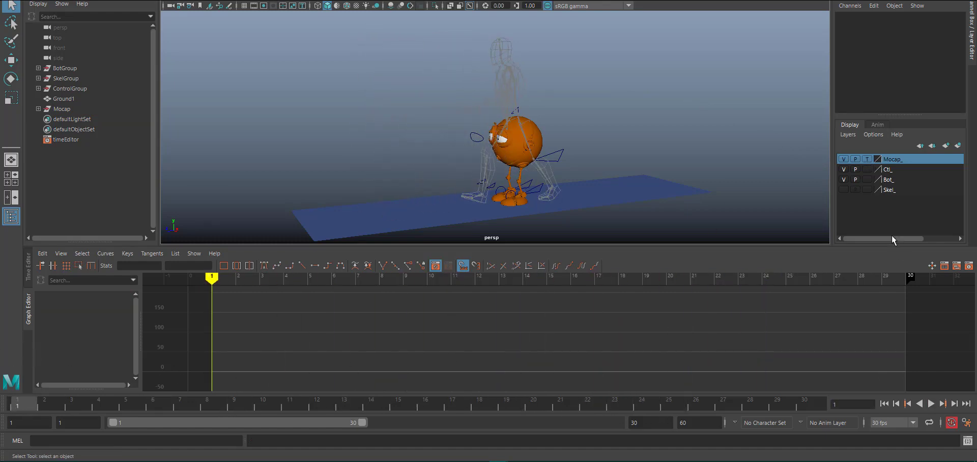
click(867, 159)
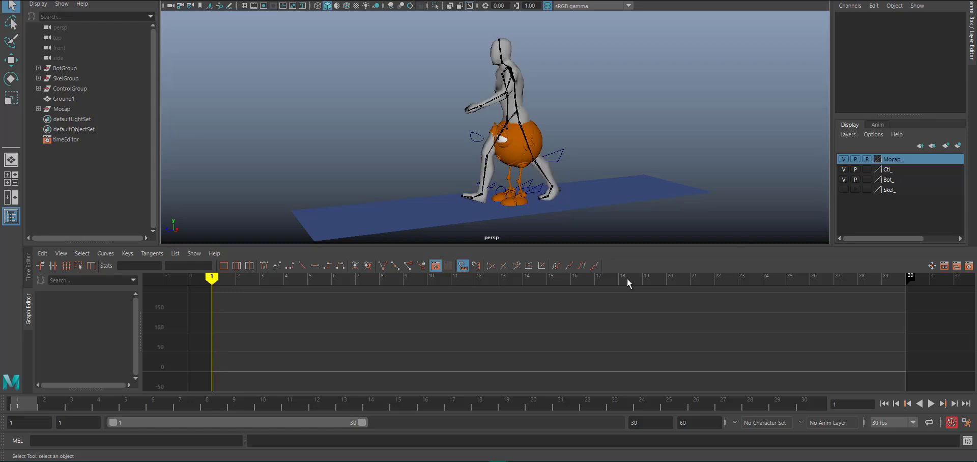
drag(532, 93, 531, 94)
key(alt+v)
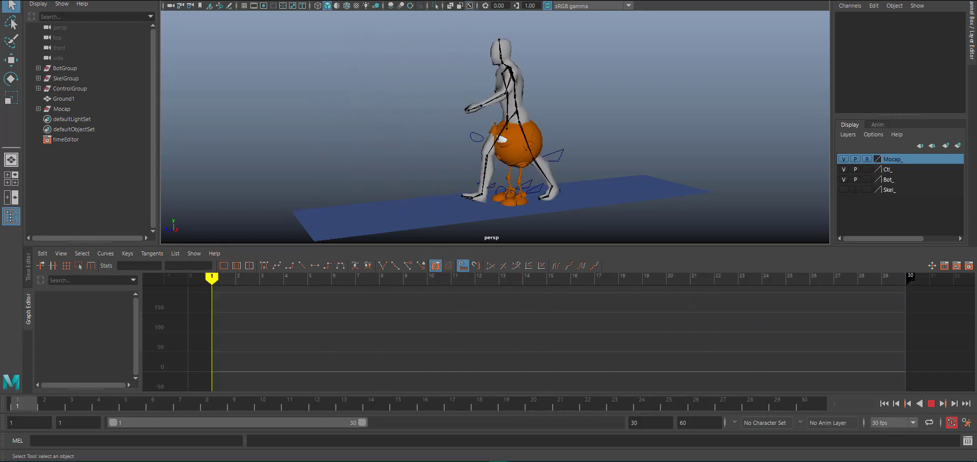
key(alt+v)
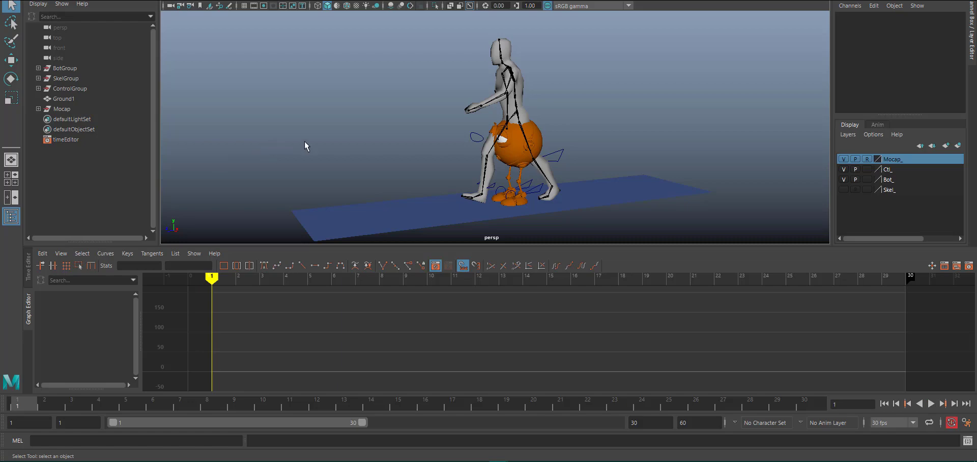
- Examine the bot's legs and body against the mocap figure's pose from the side and the front
alt+drag(338, 100, 316, 95)
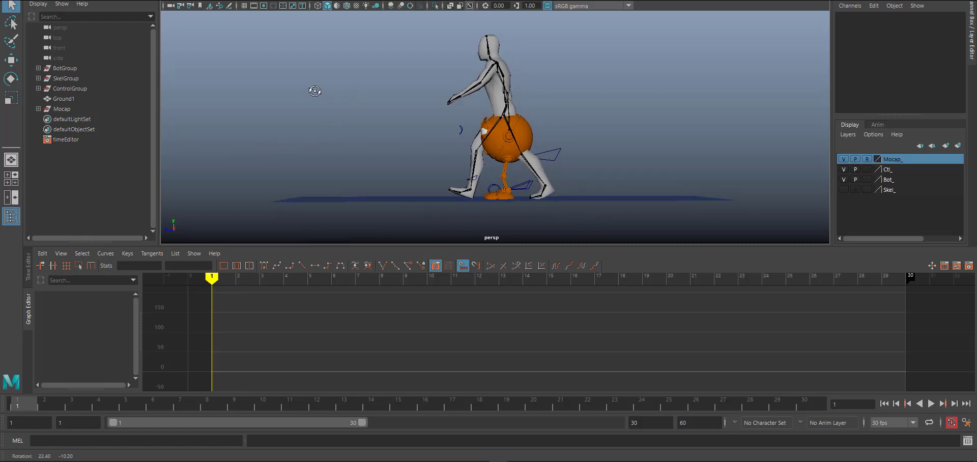
alt+right_drag(316, 94, 384, 117)
alt+drag(384, 118, 240, 92)
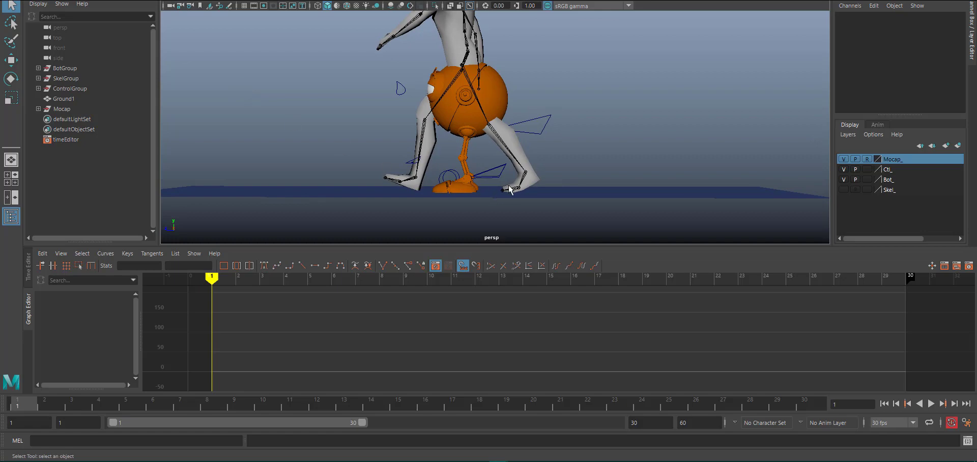
alt+drag(344, 134, 452, 136)
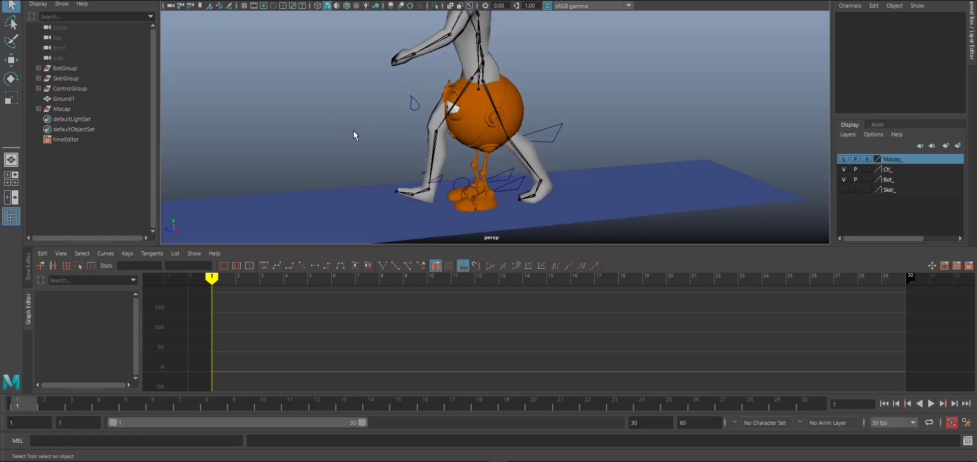
mouse_move(353, 130)
alt+mouse_down()
mouse_move(443, 136)
mouse_move(338, 129)
alt+mouse_up()
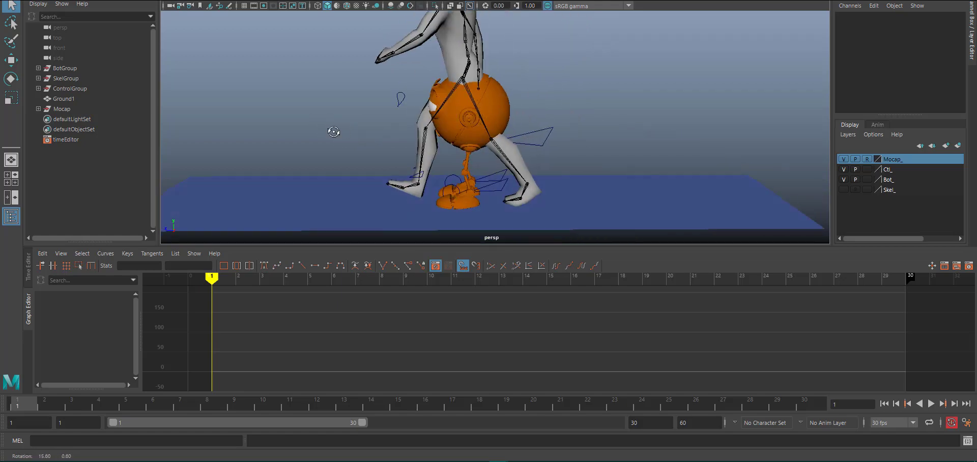
alt+right_drag(338, 129, 356, 151)
alt+drag(355, 151, 385, 113)
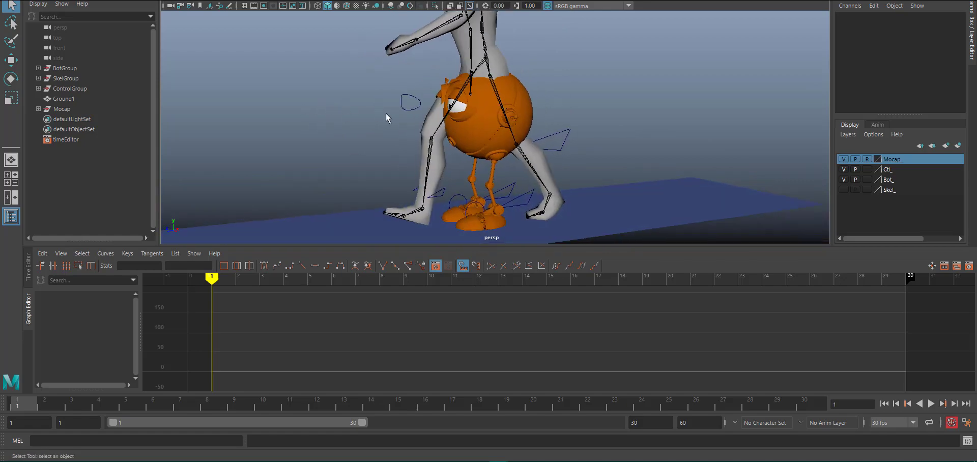
alt+drag(310, 95, 293, 95)
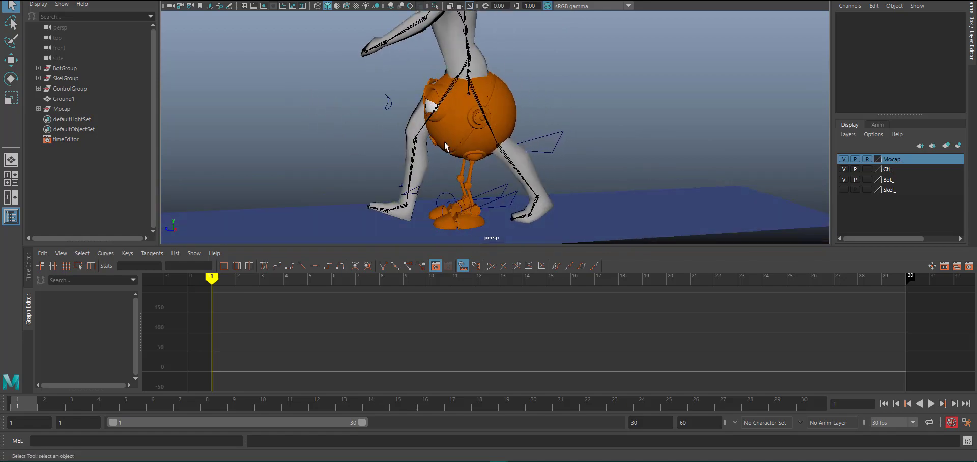
alt+drag(384, 133, 426, 111)
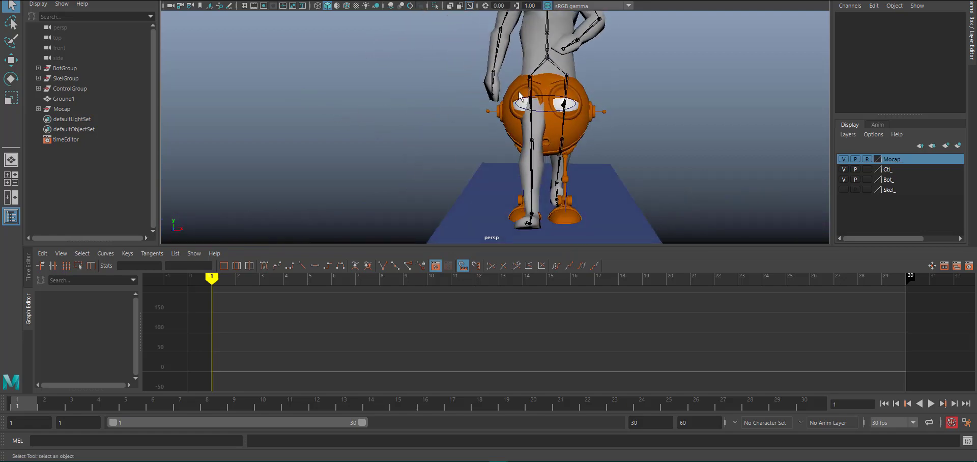
alt+drag(519, 96, 321, 98)
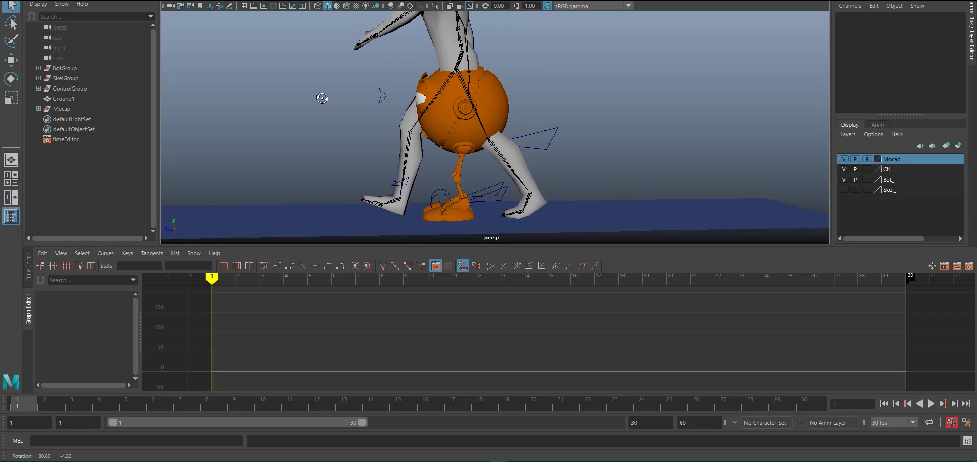
- Move the bot's foot controls apart at frame 1, one forward and one back, to follow the mocap stride
click(500, 209)
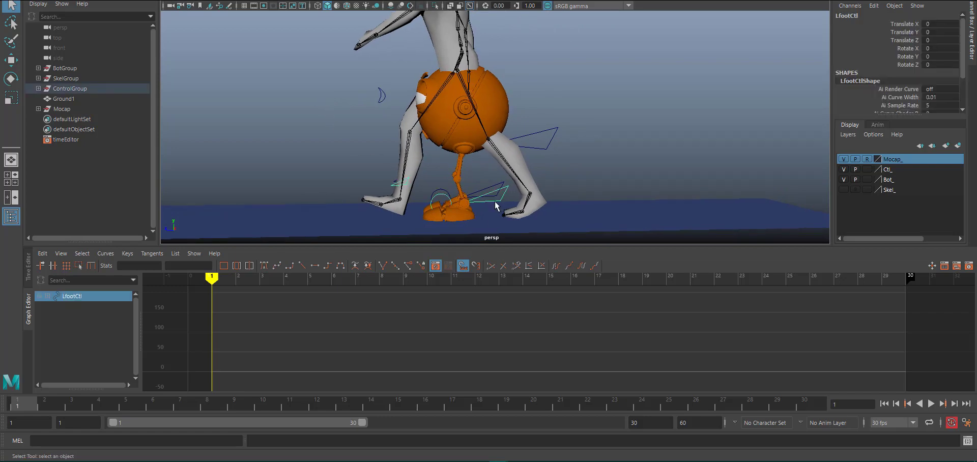
key(w)
drag(488, 199, 394, 198)
click(471, 87)
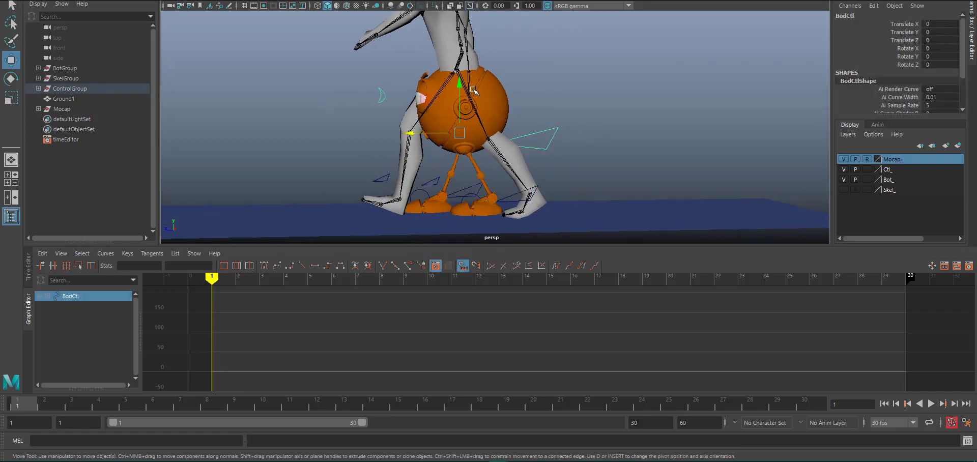
- Raise the rear left foot control to about 4.8 in Y and rotate it about 26° in X to match the mocap foot
click(512, 196)
drag(494, 201, 503, 180)
key(e)
drag(482, 141, 494, 194)
key(w)
key(e)
drag(502, 153, 513, 156)
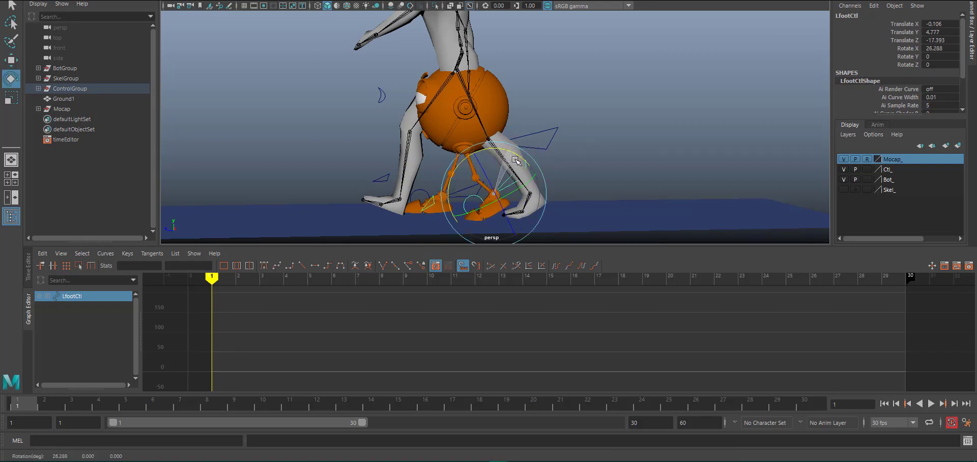
- Lower the rear left foot control to about 3.5 in Y and rotate its toe control to about -27° in X
click(519, 135)
key(w)
drag(459, 87, 461, 97)
alt+middle_drag(440, 180, 420, 141)
scroll(420, 140, up, 3)
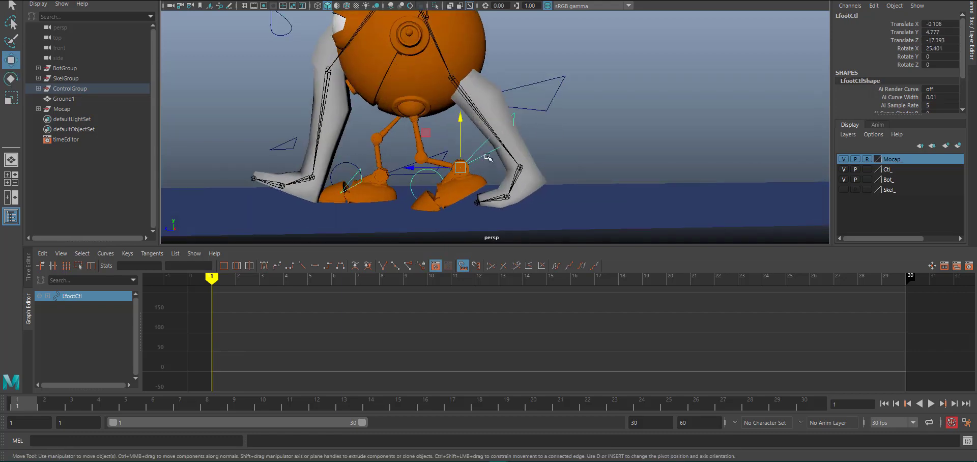
click(451, 163)
key(e)
drag(451, 163, 463, 160)
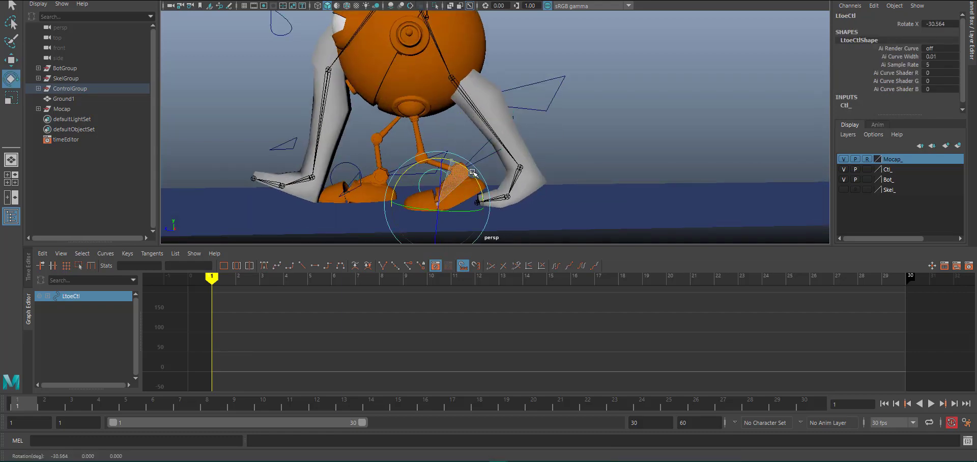
- Raise the rear left foot control by about 0.7 in Y so its bent toe rests on the ground
alt+middle_drag(463, 159, 492, 97)
click(503, 94)
key(w)
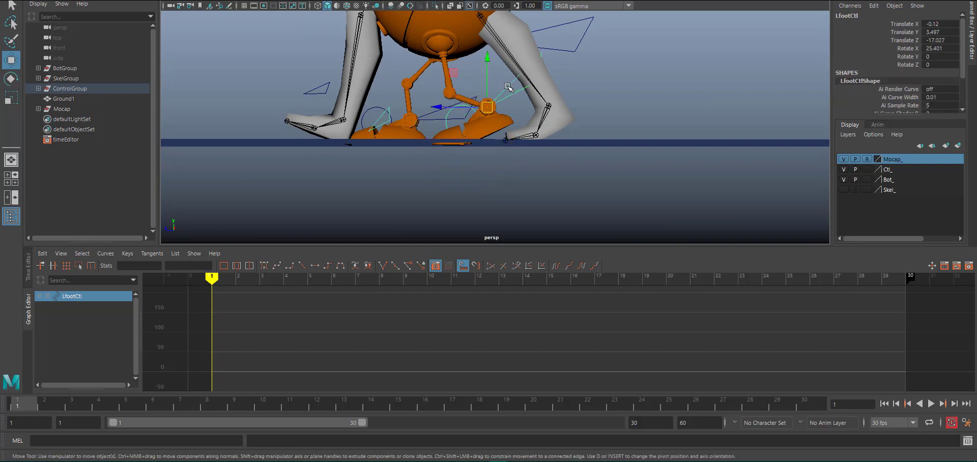
drag(490, 79, 490, 76)
- Move the bot's body control forward by about 4.8 in Z to centre it over the stride
scroll(562, 97, down, 3)
alt+drag(562, 97, 564, 77)
click(559, 75)
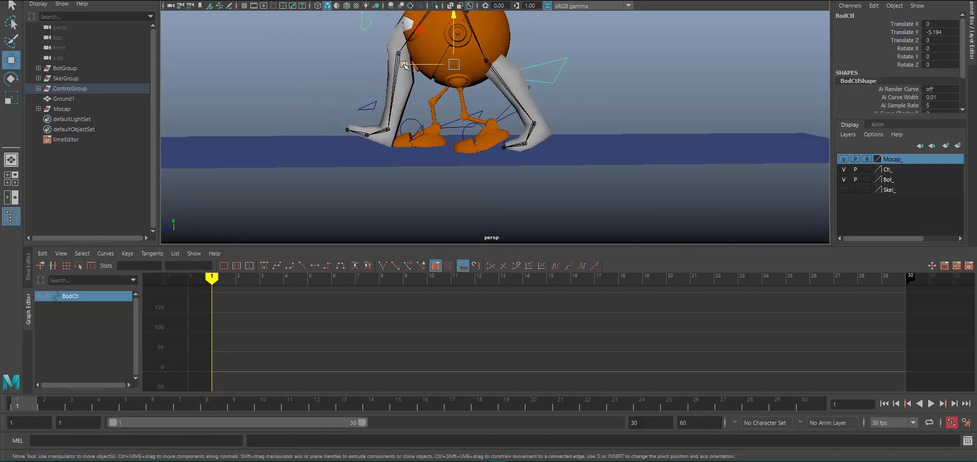
drag(407, 66, 398, 66)
- Move the front right foot control to about 24.1 in Z and 1.7 in Y, rotated about -32° in X
click(458, 127)
drag(402, 126, 382, 124)
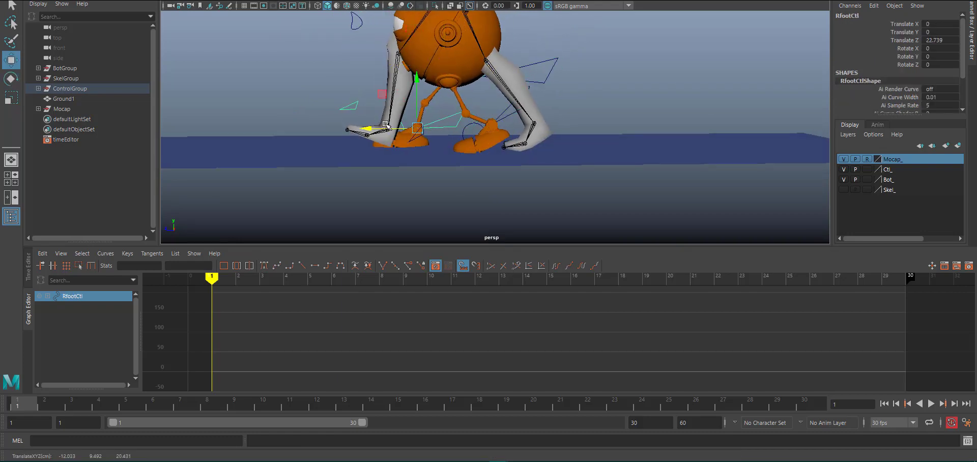
key(e)
drag(426, 86, 446, 98)
key(w)
drag(414, 128, 413, 125)
alt+right_drag(414, 125, 407, 145)
alt+drag(406, 145, 422, 160)
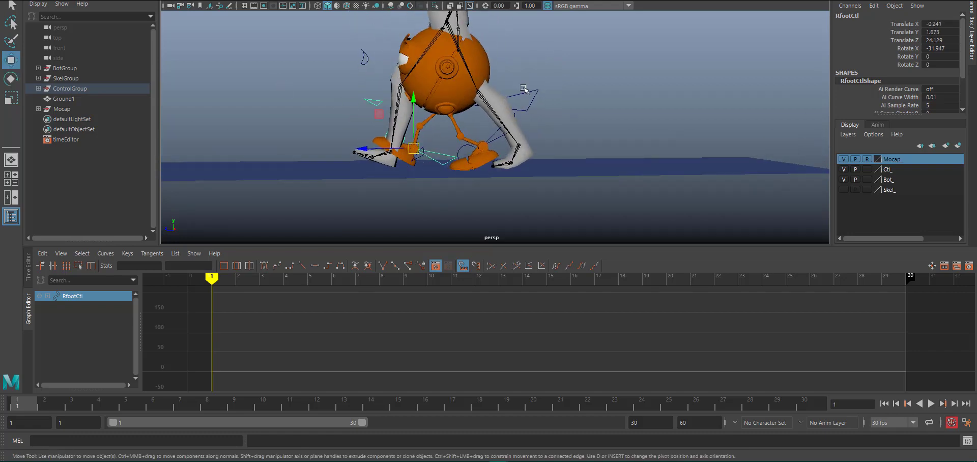
- With the Mocap_ layer hidden, shift the body control to about 6.6 in Z and the right foot control to about 27.6 in Z
click(600, 136)
click(843, 159)
alt+drag(364, 124, 360, 118)
click(475, 104)
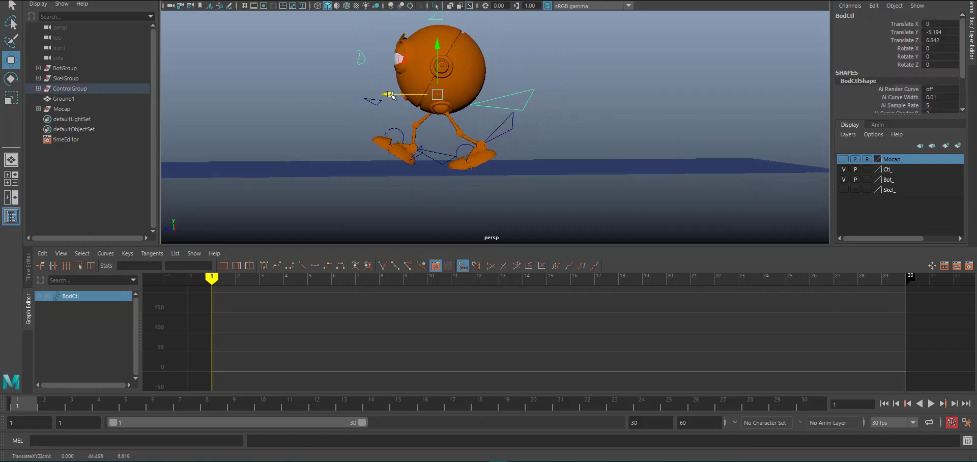
click(434, 157)
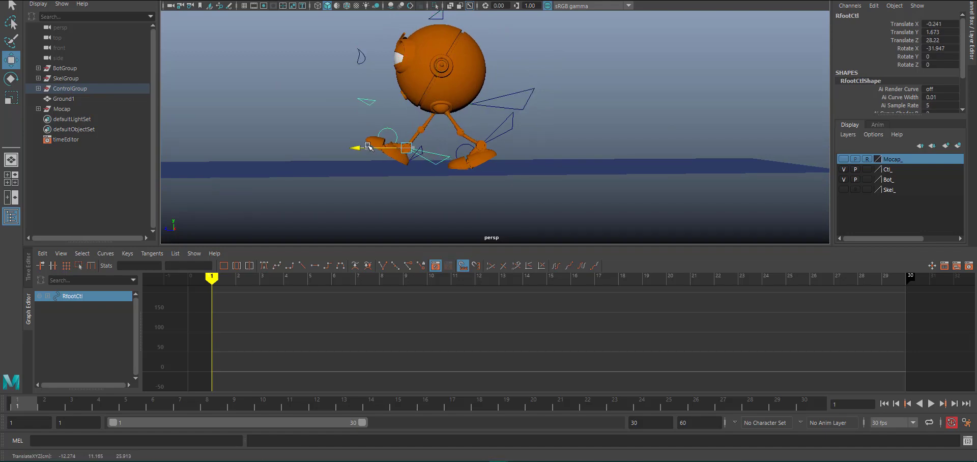
- Twist the body control to about 9.5° in Y and tilt it about 3.5° in Z
alt+drag(433, 158, 448, 118)
click(453, 99)
key(e)
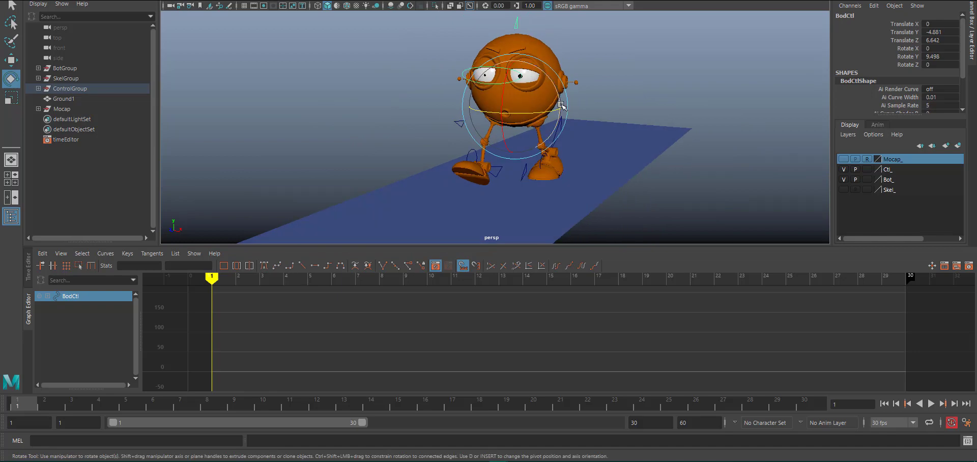
drag(563, 102, 565, 95)
- Examine the bot's stride pose in the side view and from several angles in the perspective view
alt+drag(384, 92, 315, 79)
key(space)
key(space)
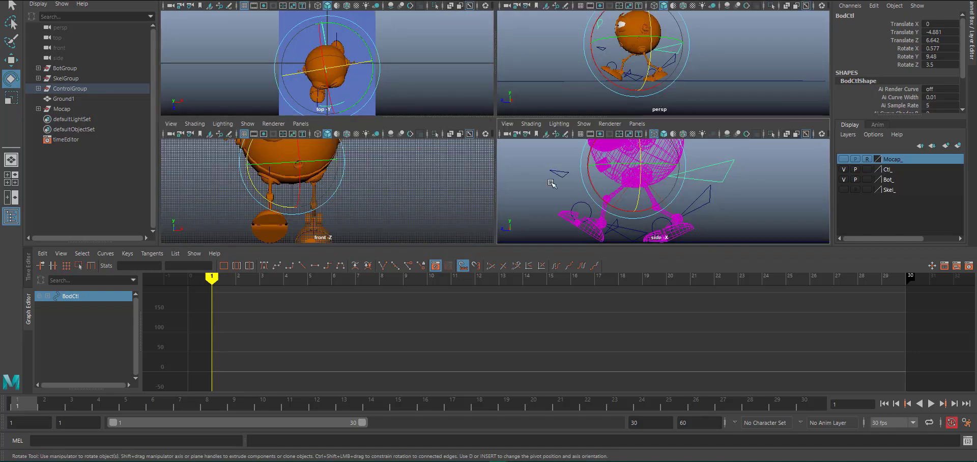
alt+middle_drag(533, 139, 514, 164)
alt+right_drag(514, 163, 400, 177)
alt+right_drag(560, 211, 266, 91)
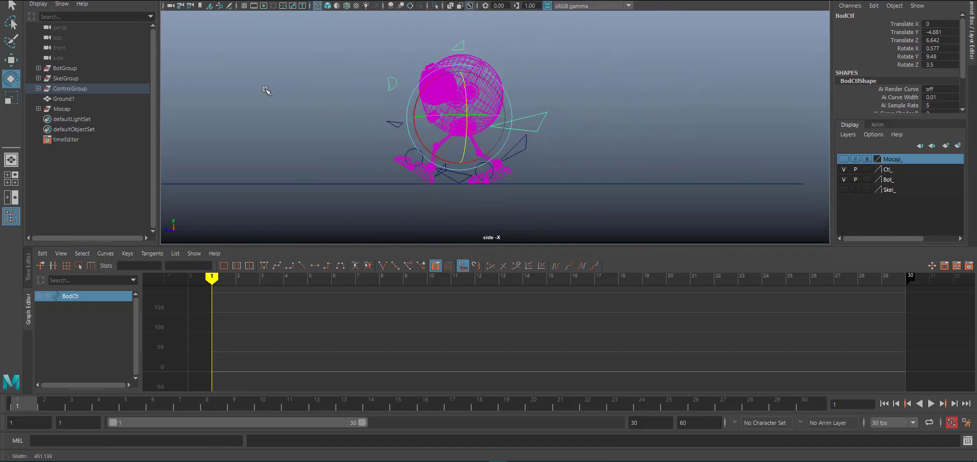
key(space)
key(space)
alt+drag(522, 86, 501, 94)
alt+middle_drag(500, 93, 568, 108)
alt+drag(568, 109, 621, 116)
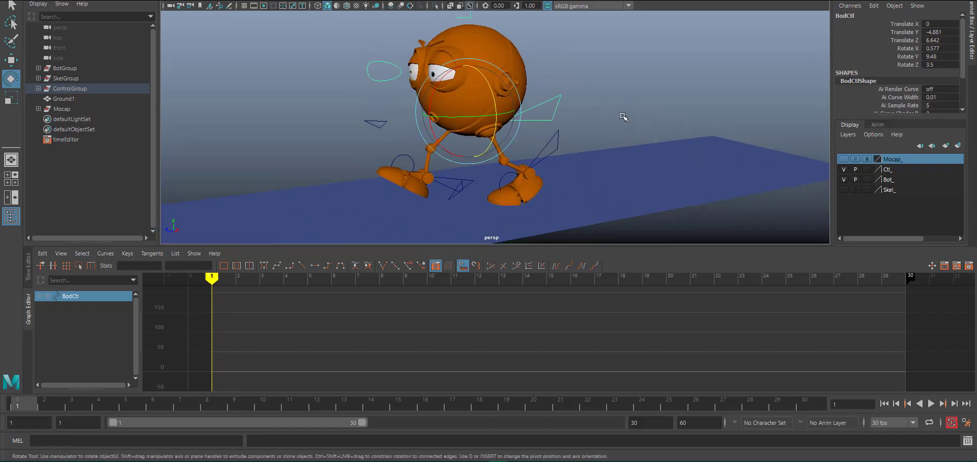
alt+drag(671, 135, 643, 121)
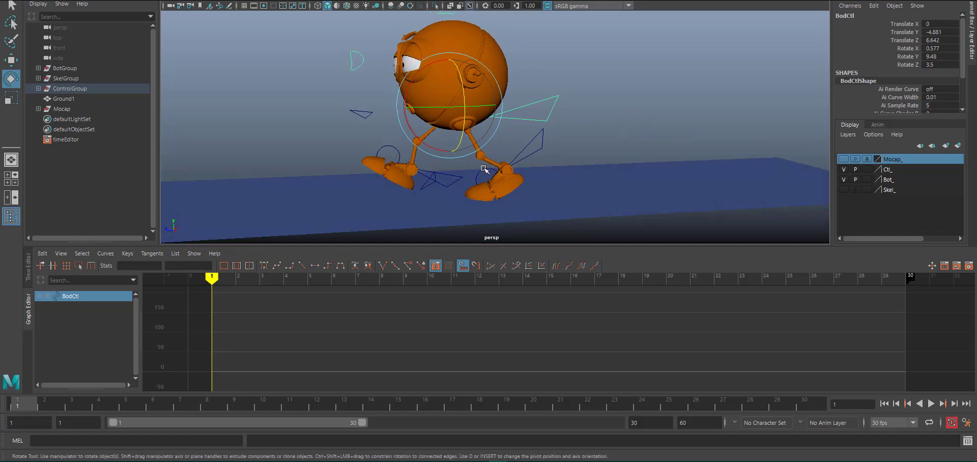
- Pick out the posed right toe, right foot, left foot and body controls, and clear the selection
click(381, 146)
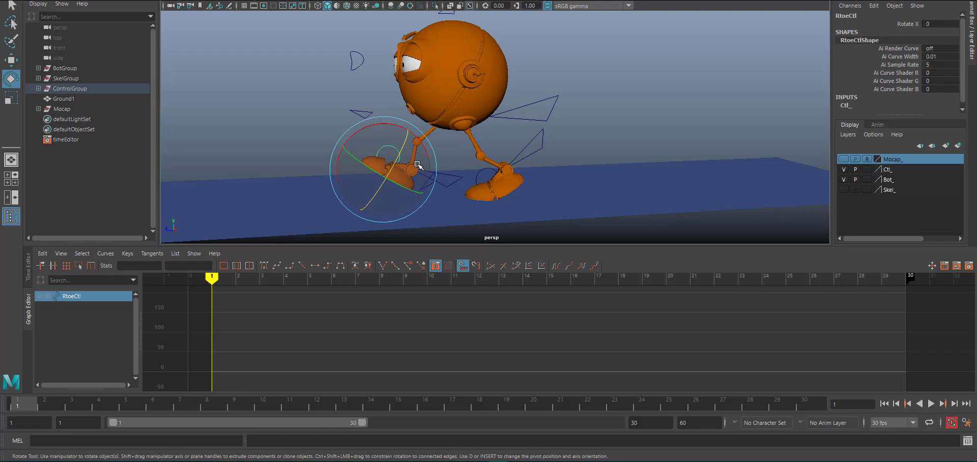
click(449, 174)
key(w)
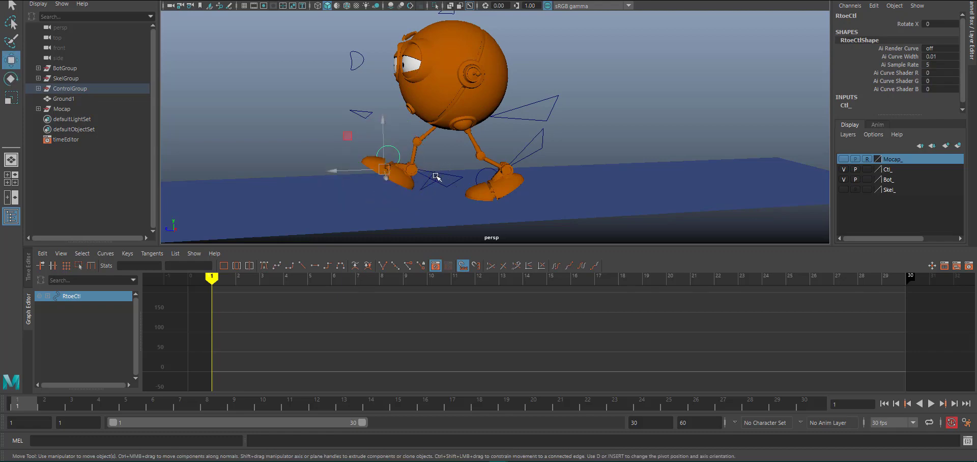
drag(529, 93, 548, 149)
click(300, 90)
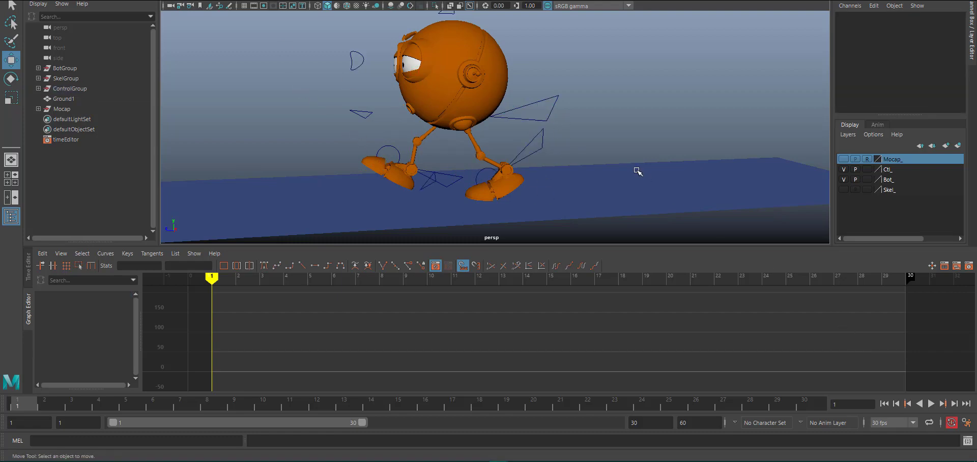
- Open the Script Editor and arrange it and the perspective view so the bot stays visible beside it
click(968, 441)
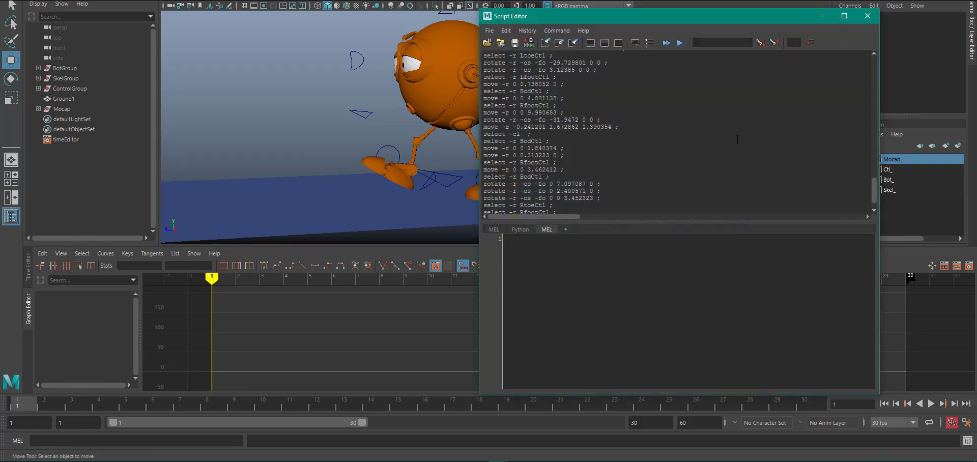
drag(608, 16, 561, 13)
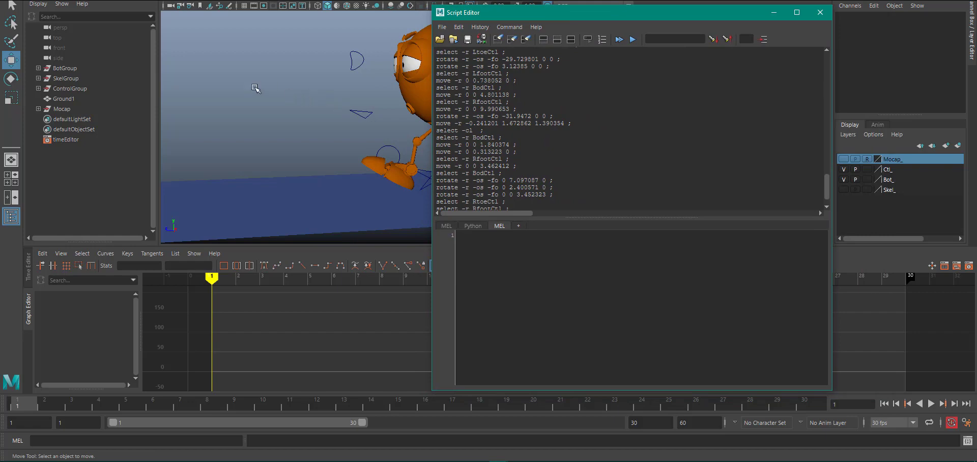
alt+middle_drag(253, 105, 166, 118)
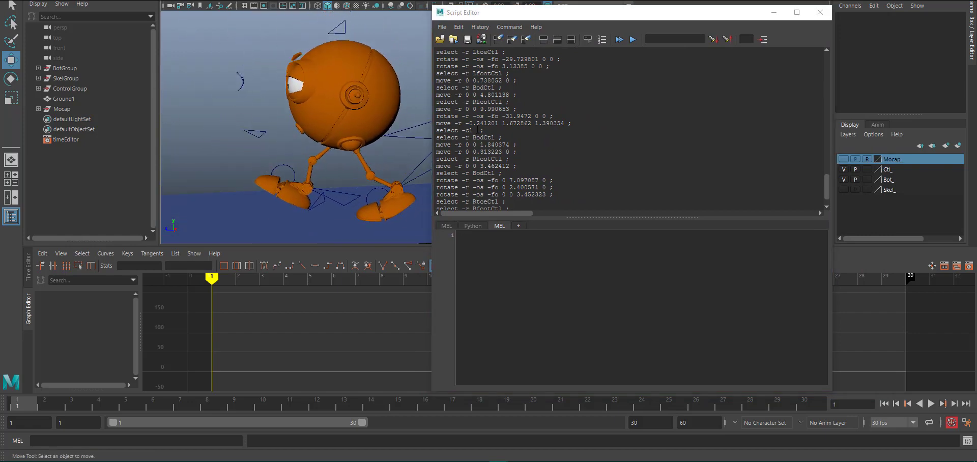
- Add a new MEL tab to the Script Editor and clear the command history
click(620, 117)
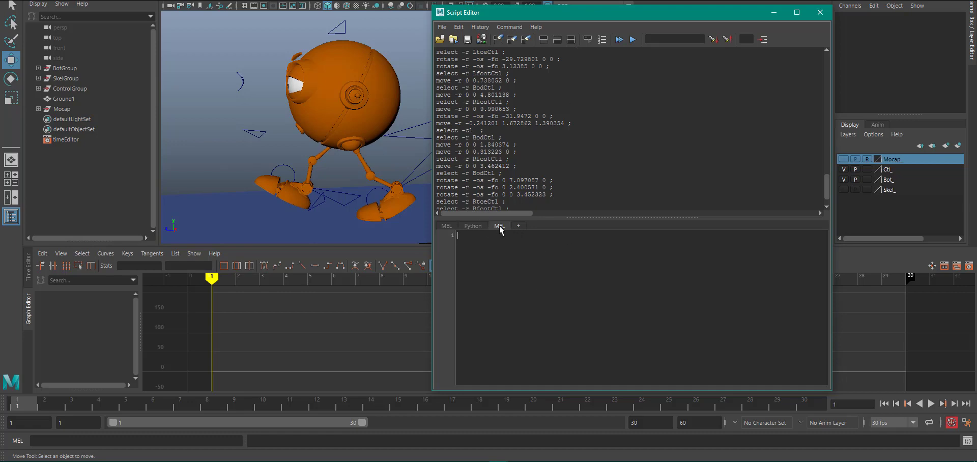
click(522, 224)
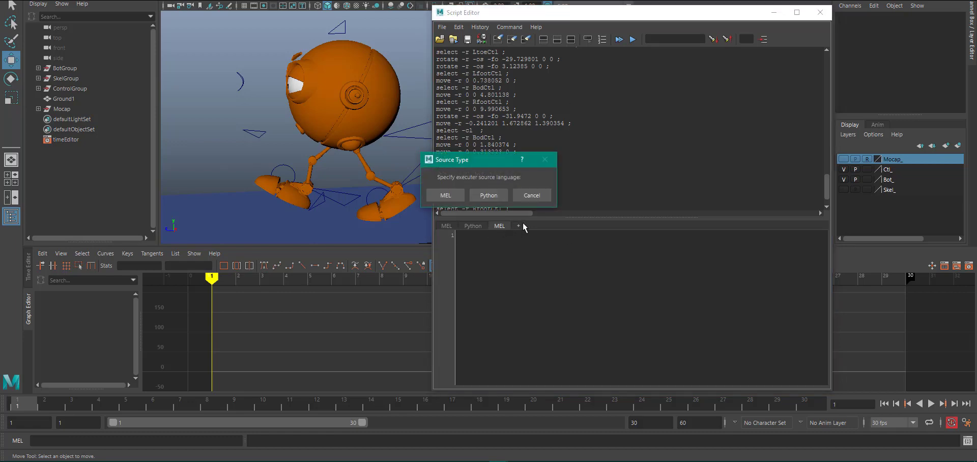
click(446, 196)
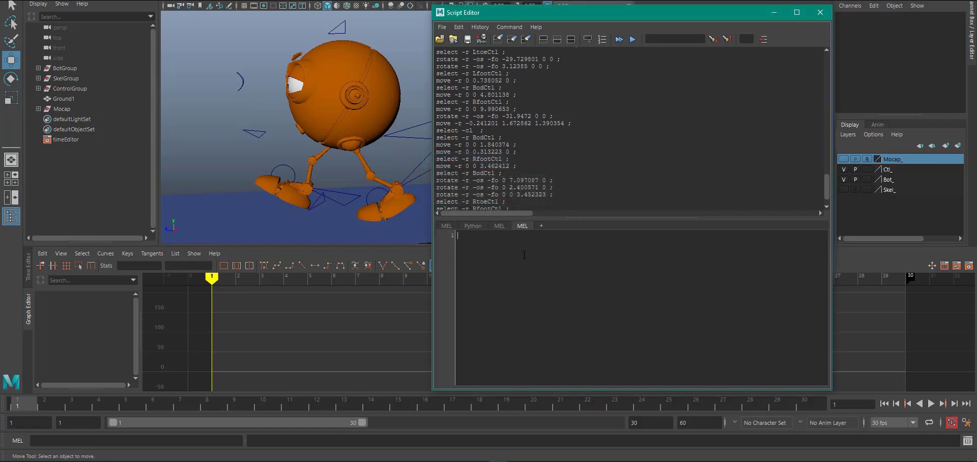
scroll(543, 116, up, 3)
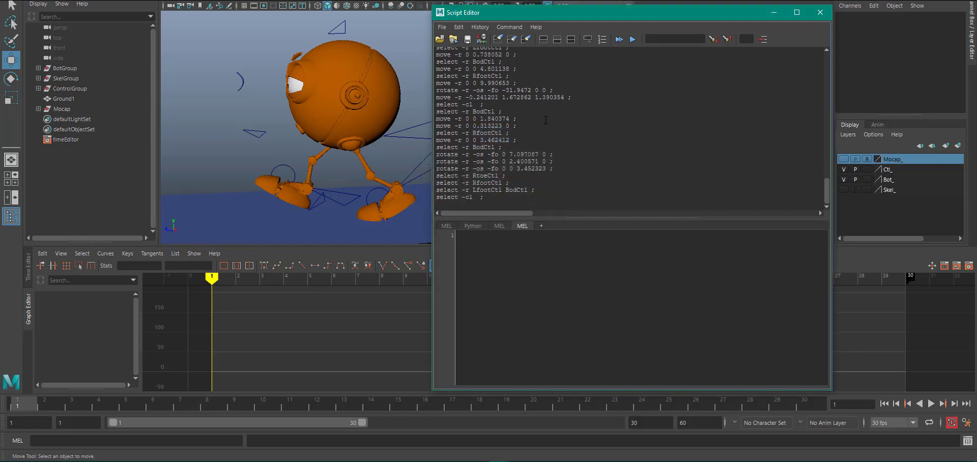
click(497, 42)
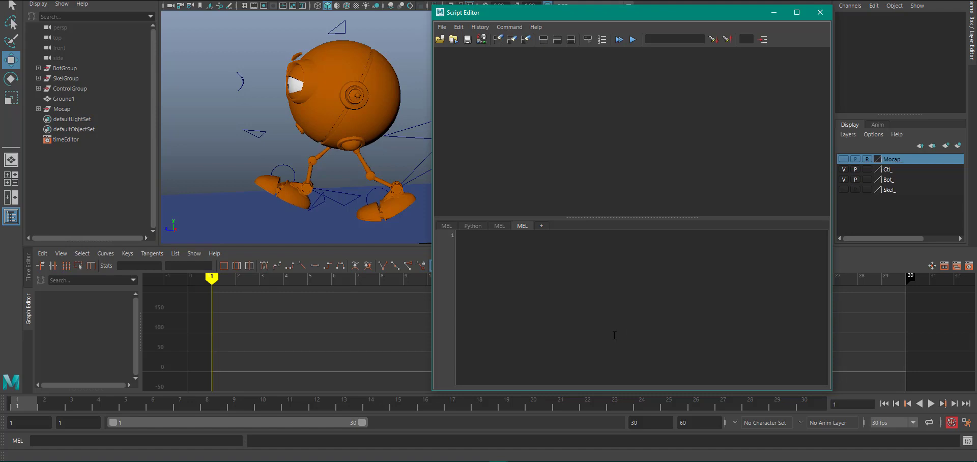
- Select BodCtl, LfootCtl, LtoeCtl, RfootCtl and RtoeCtl together, in that order, to record their selection commands
alt+middle_drag(296, 147, 285, 145)
alt+drag(279, 149, 285, 150)
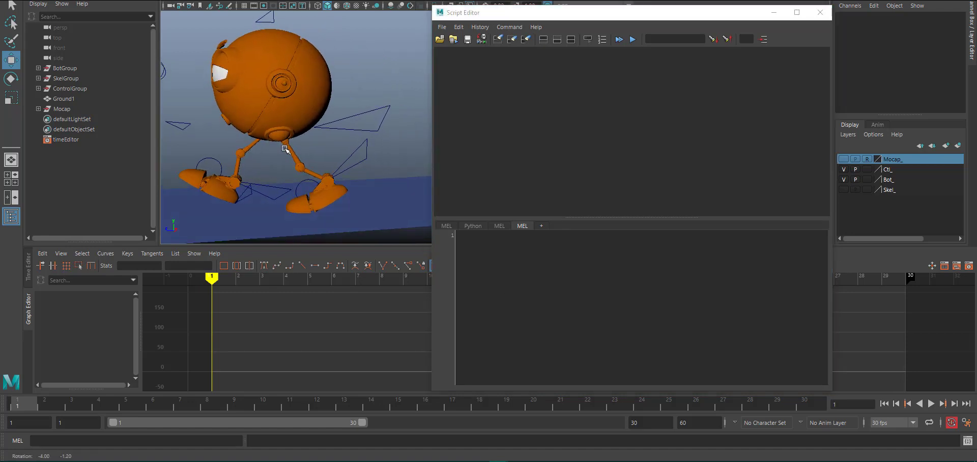
click(366, 113)
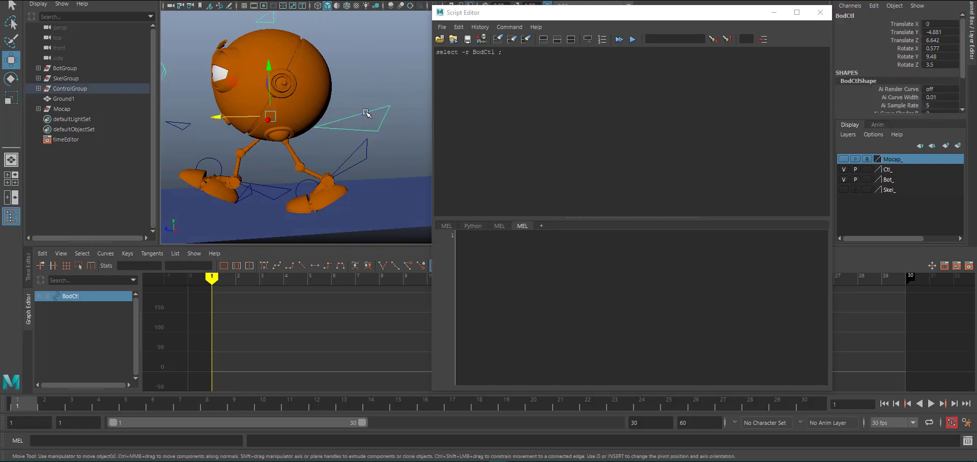
key(q)
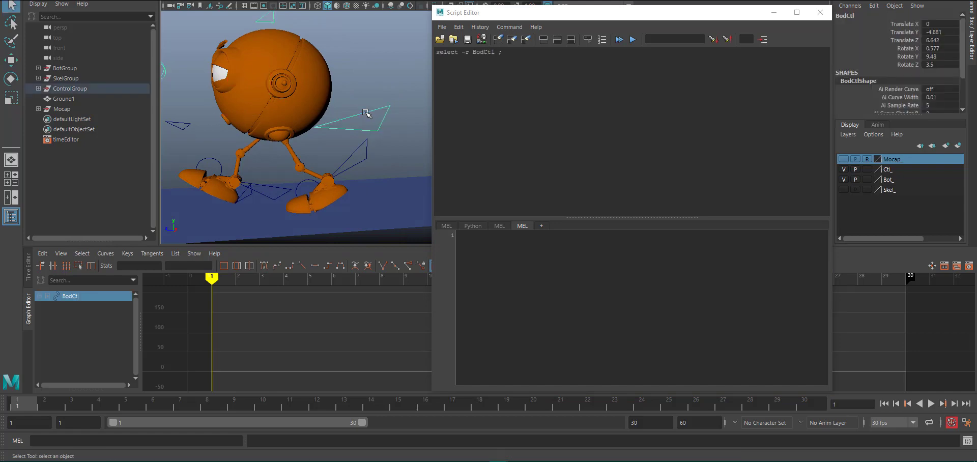
shift+click(354, 153)
shift+click(303, 182)
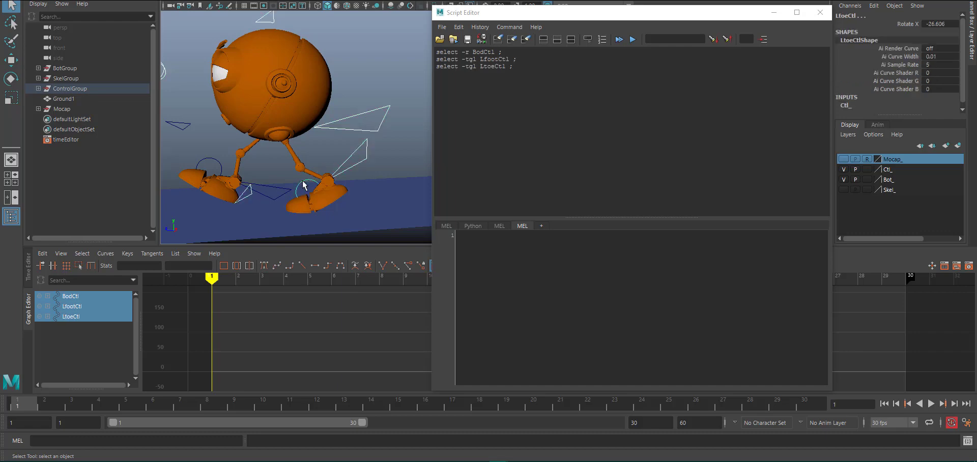
shift+click(265, 187)
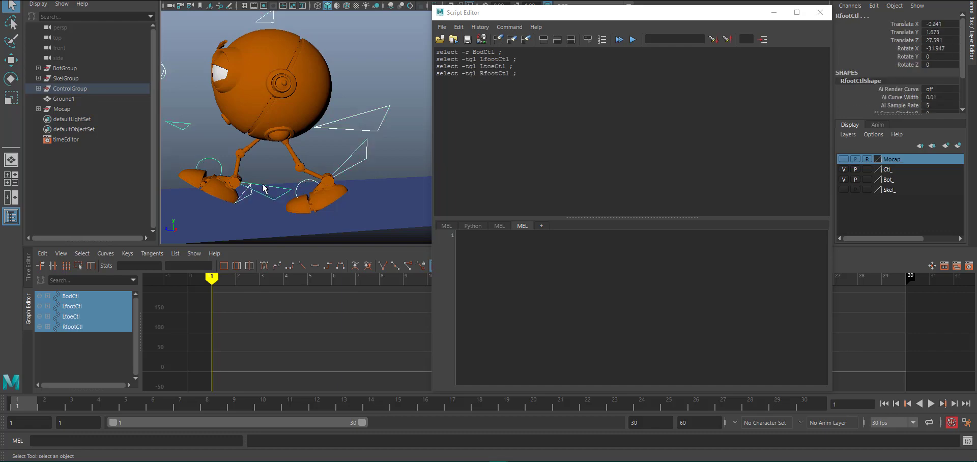
shift+click(215, 161)
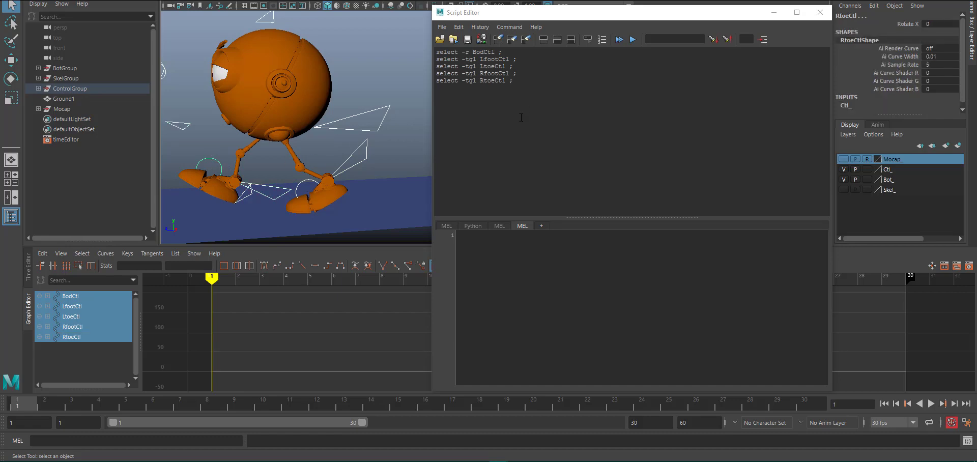
- Copy the five recorded selection commands from the history into the new MEL tab
drag(530, 83, 436, 51)
middle_drag(472, 69, 483, 123)
middle_drag(502, 293, 489, 270)
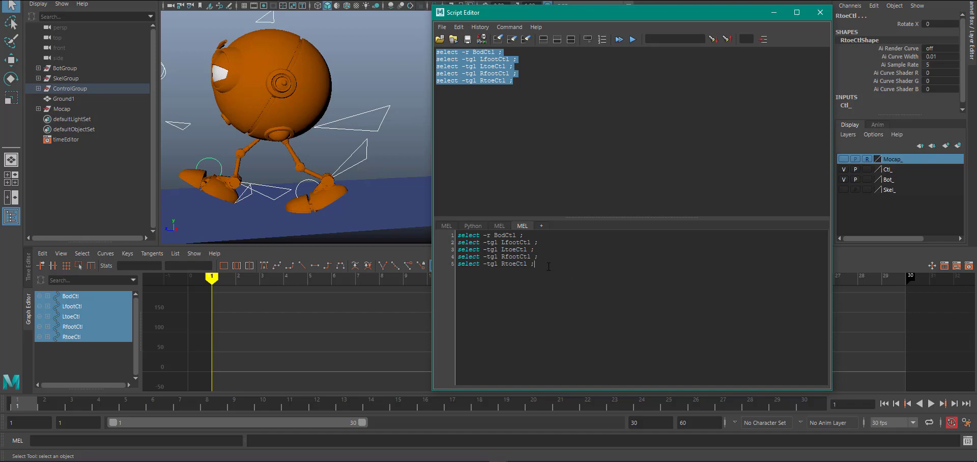
- Save the five selection commands as a shelf button and open that button's command in the Shelf Editor
drag(548, 266, 402, 211)
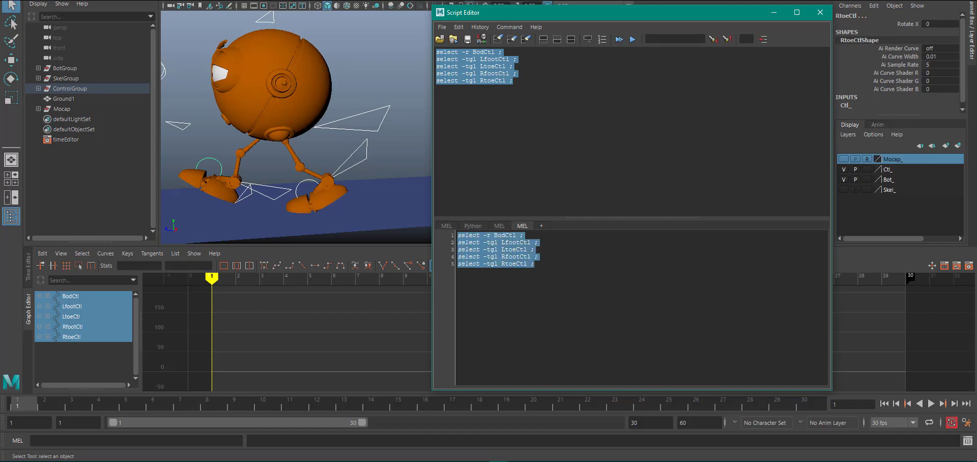
key(ctrl+Return)
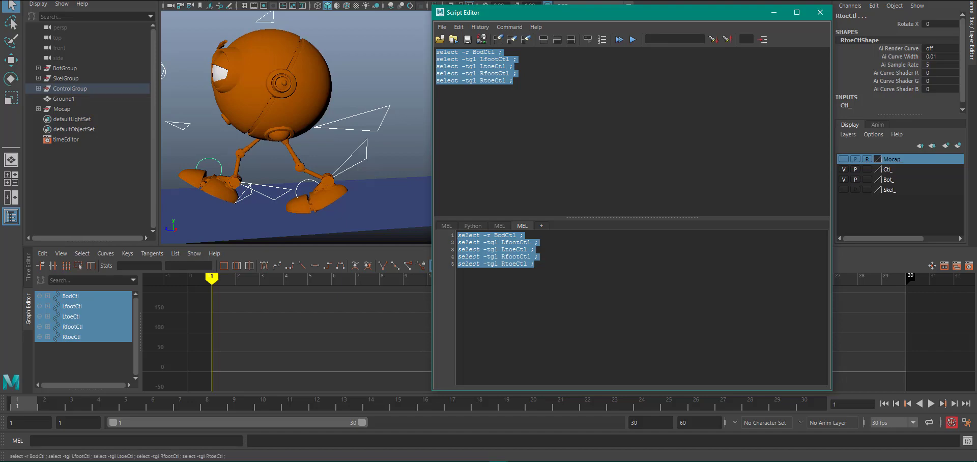
right_click(186, 1)
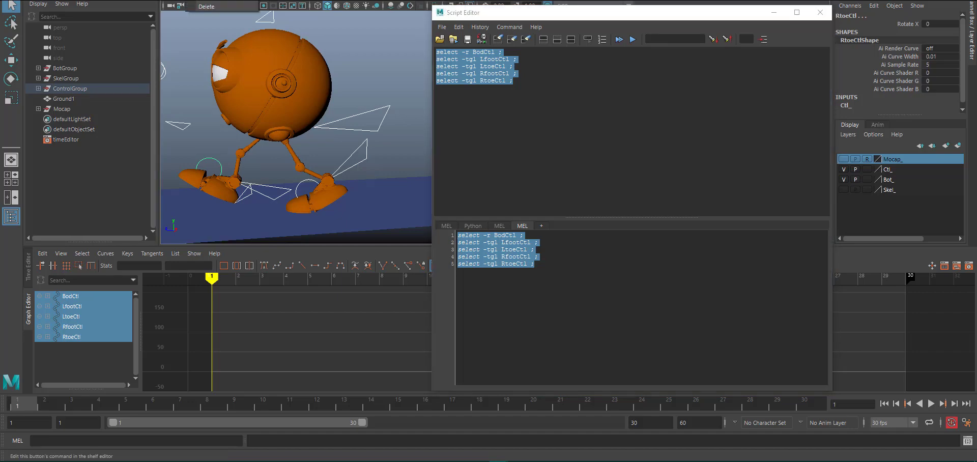
click(203, 1)
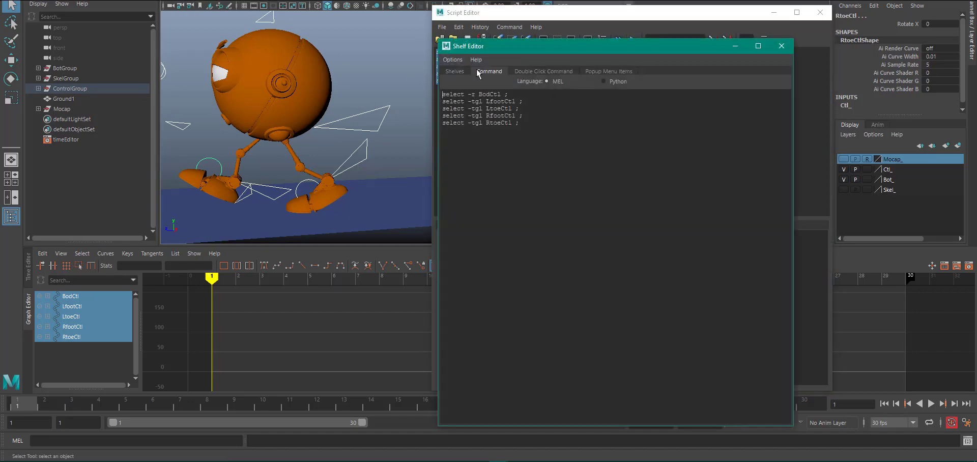
- Give the new shelf button the icon label LocCtl and save all shelves
click(458, 71)
drag(500, 47, 356, 17)
click(421, 313)
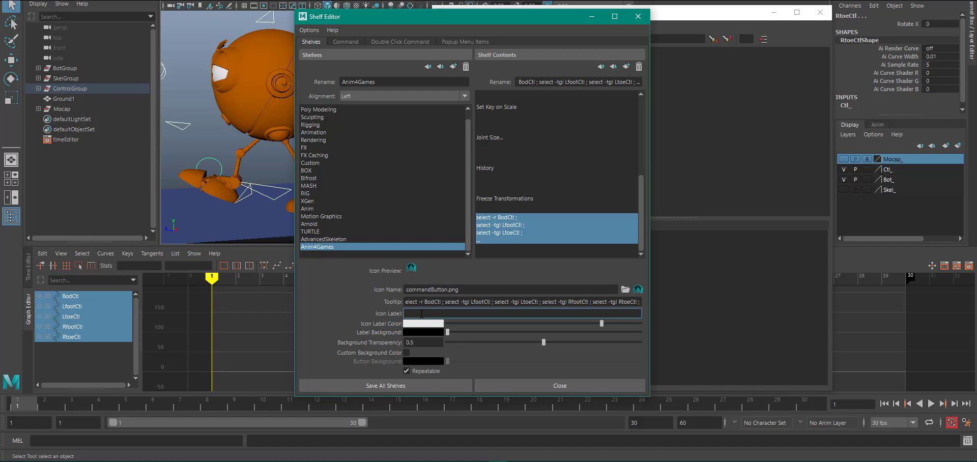
text(LocCtl)
click(430, 388)
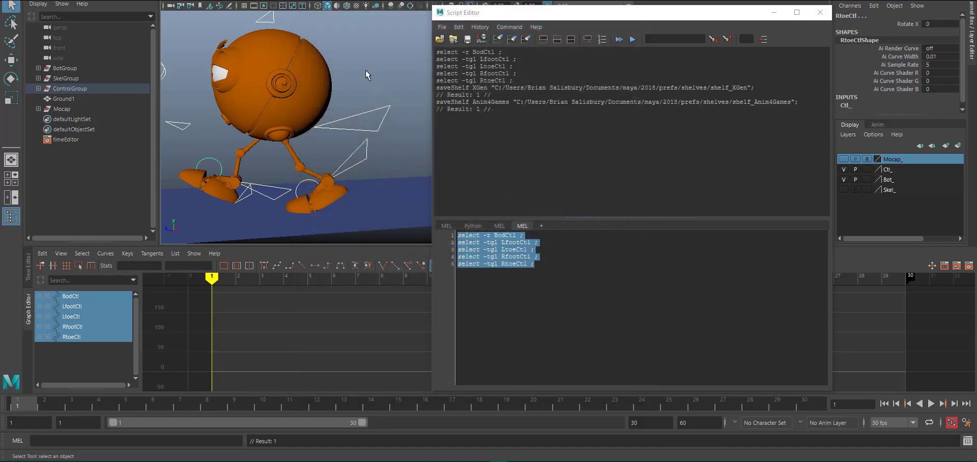
- Test the saved selection commands by deselecting everything and reselecting all five controls, and close the Script Editor
click(381, 49)
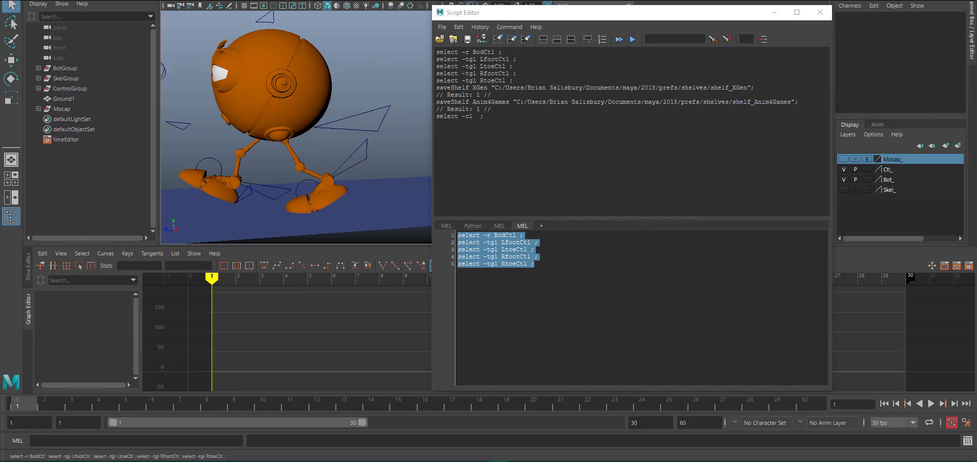
key(ctrl+Return)
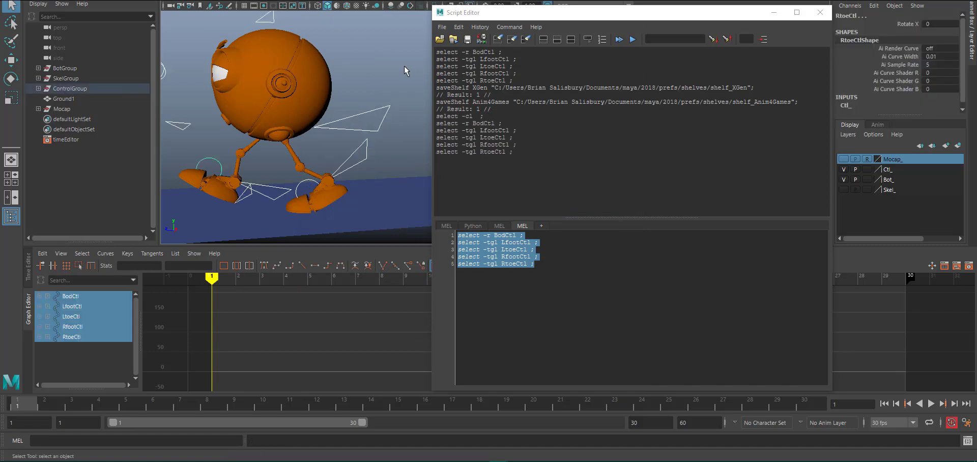
click(819, 13)
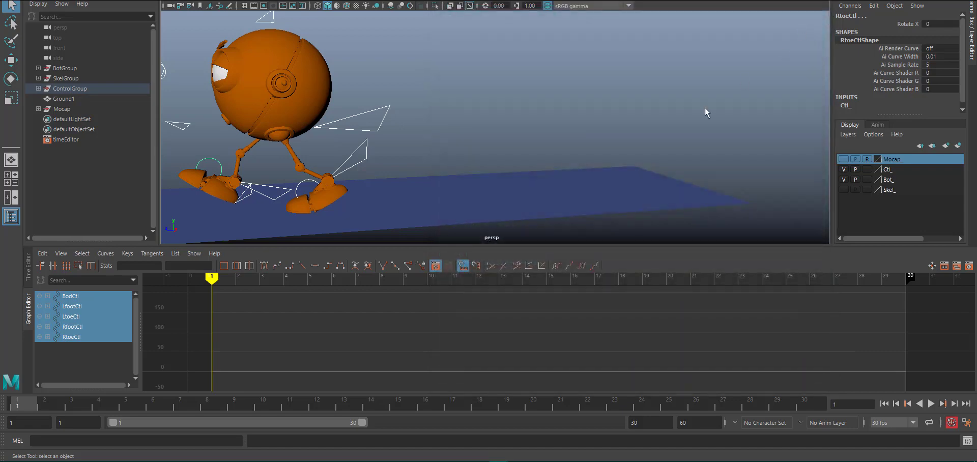
- Save the scene as SimpleBot2_01.ma in the Walk Cycle folder of Animation4Games
alt+middle_drag(588, 86, 663, 96)
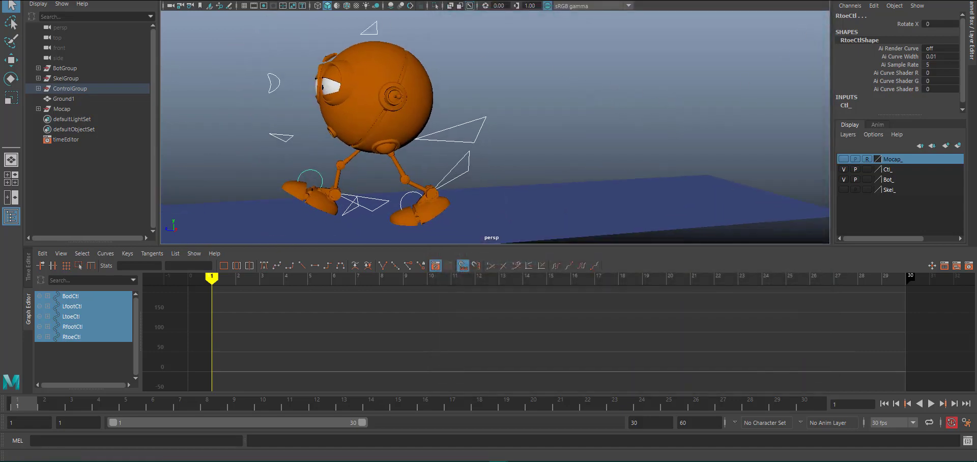
key(ctrl+shift+s)
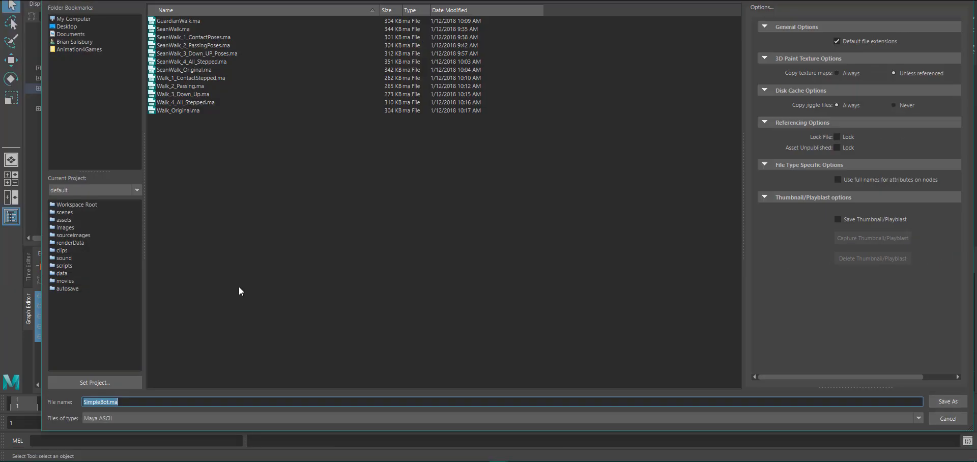
click(78, 49)
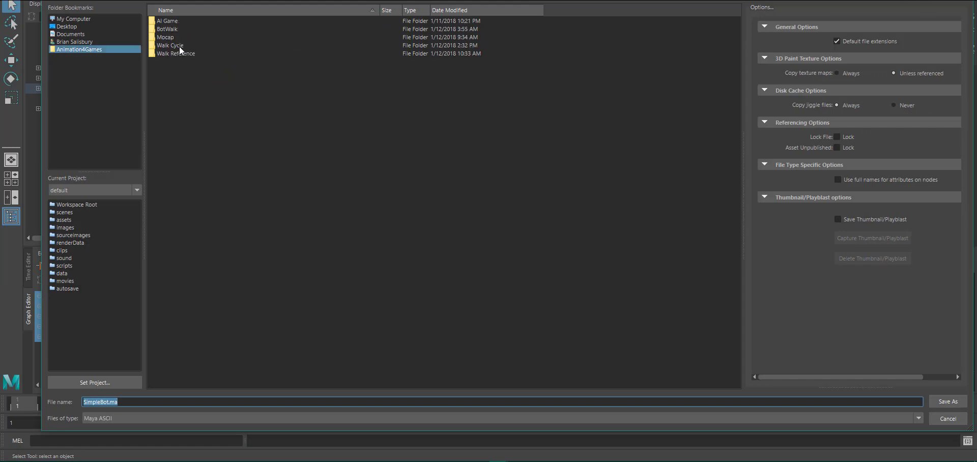
double_click(173, 45)
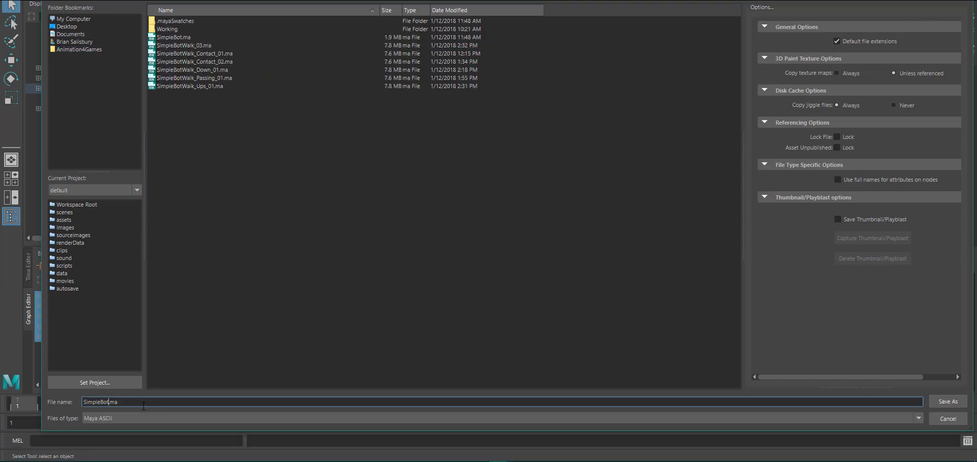
text(2_01)
key(Return)
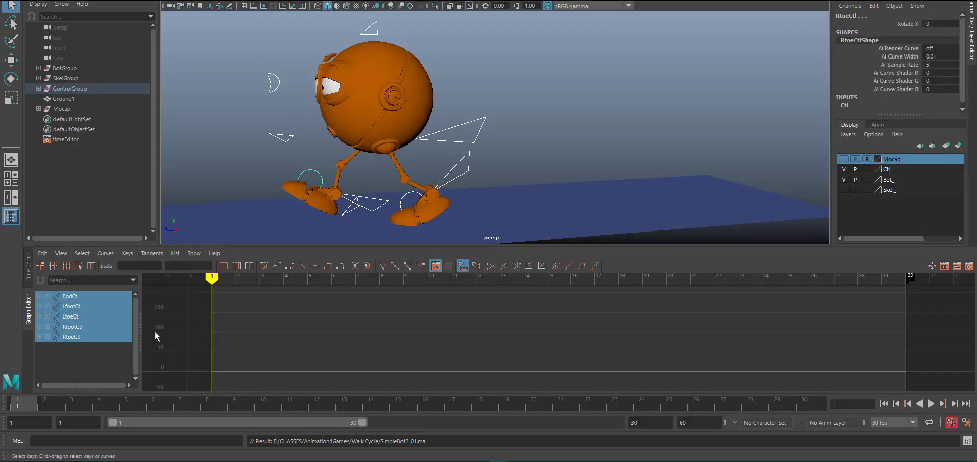
- Set a key on all five selected bot controls at frame 1
alt+drag(551, 84, 532, 78)
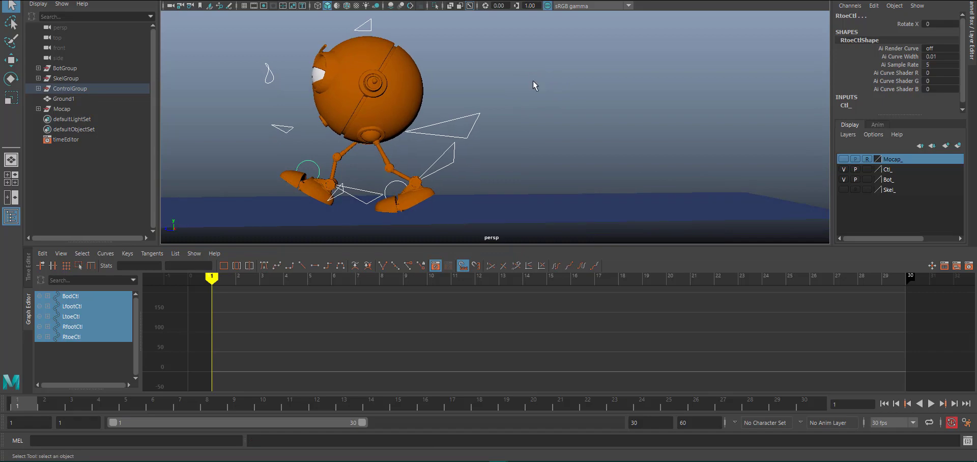
alt+middle_drag(532, 78, 570, 90)
alt+drag(570, 90, 570, 93)
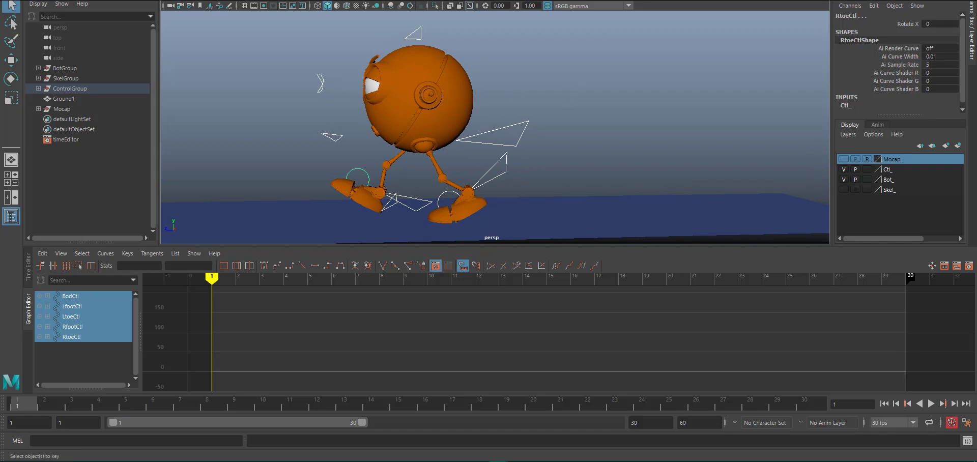
key(s)
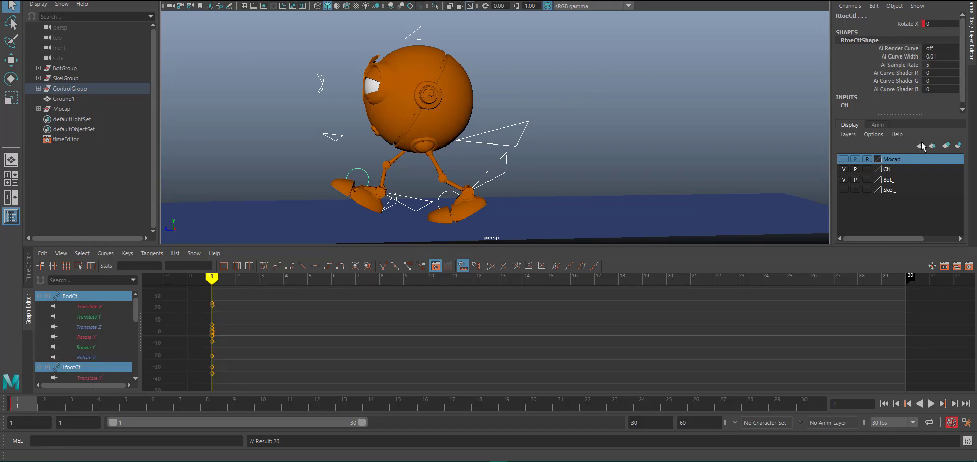
- Check the keyed channels of BodCtl, LfootCtl and RfootCtl in the Channel Box and Graph Editor
drag(908, 120, 908, 162)
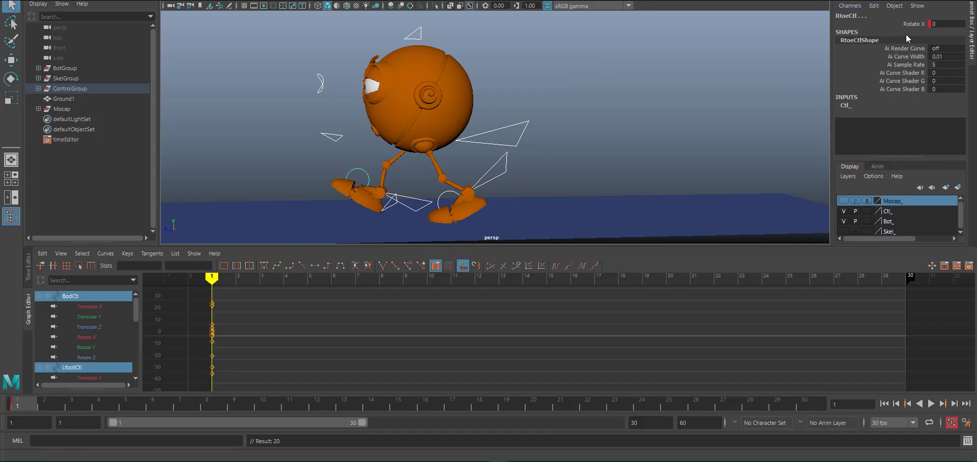
click(529, 133)
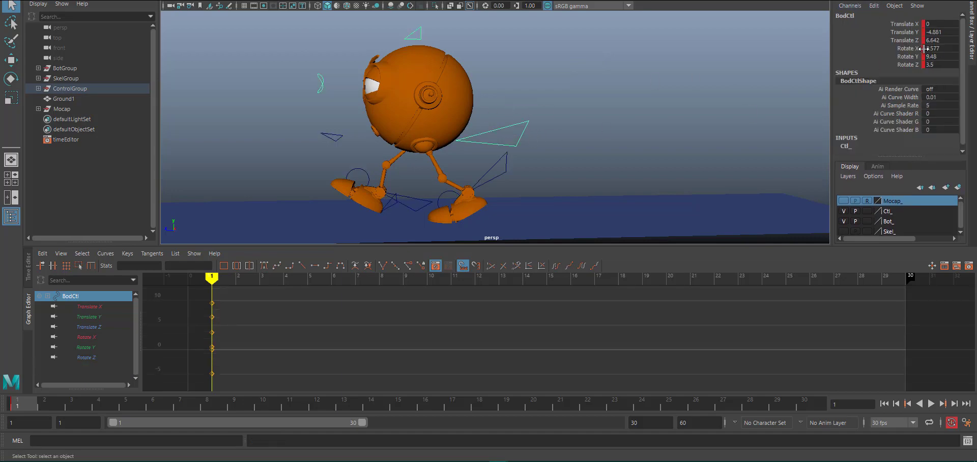
click(503, 167)
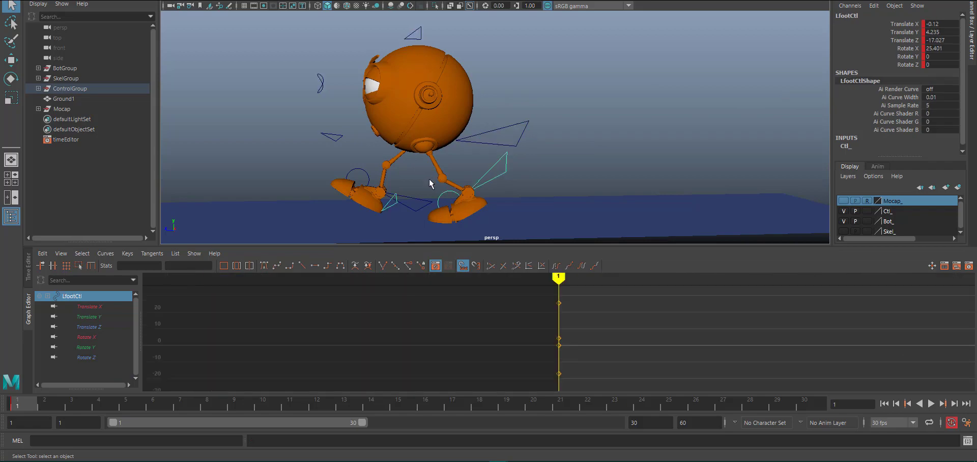
drag(415, 188, 413, 206)
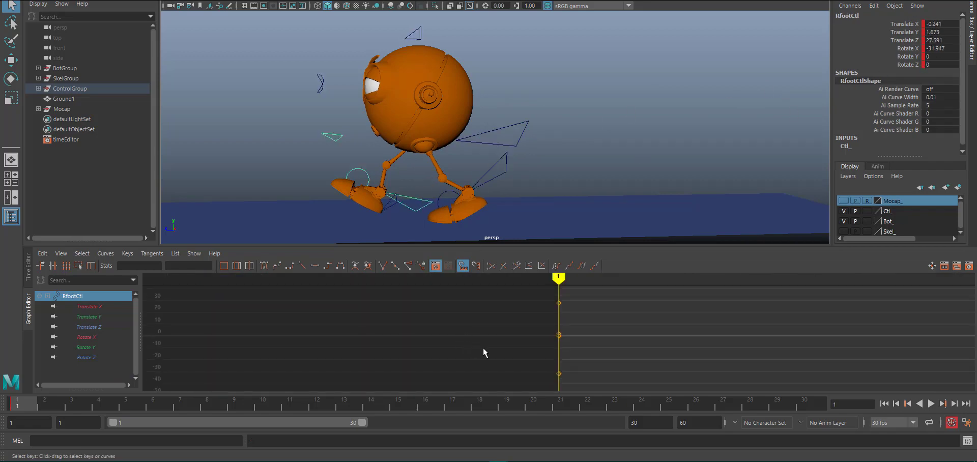
key(a)
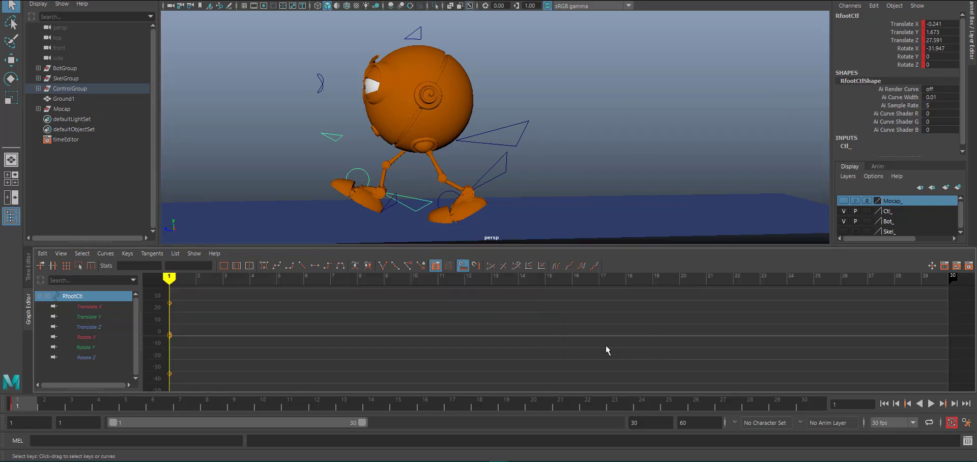
scroll(600, 336, down, 5)
scroll(590, 332, up, 6)
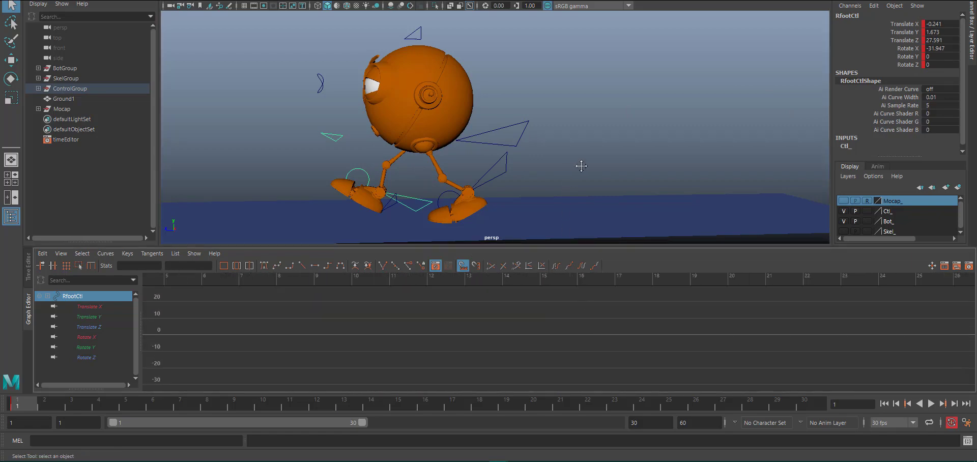
- Duplicate the whole BotGroup in its current contact pose
alt+middle_drag(581, 166, 589, 163)
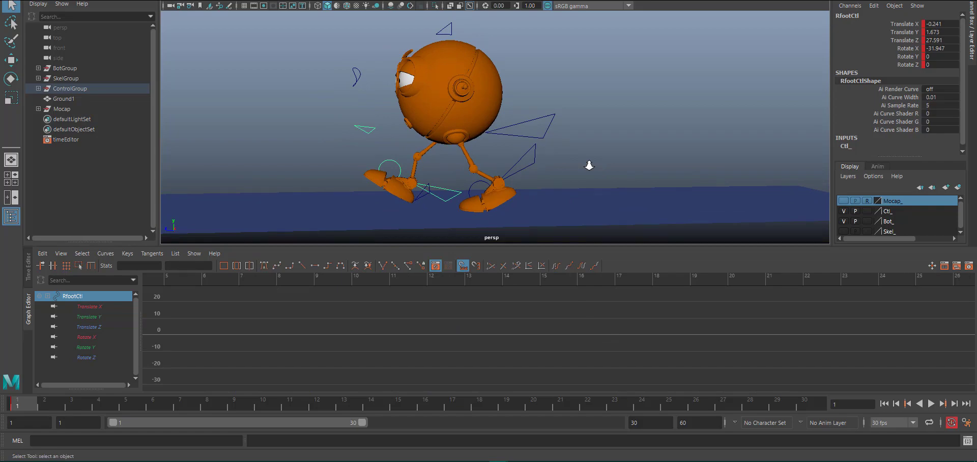
alt+drag(588, 165, 587, 164)
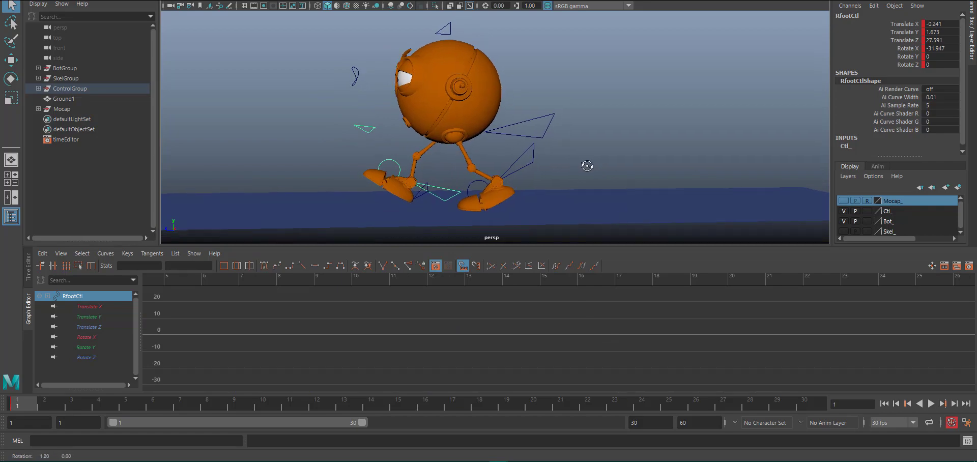
alt+middle_drag(587, 164, 639, 166)
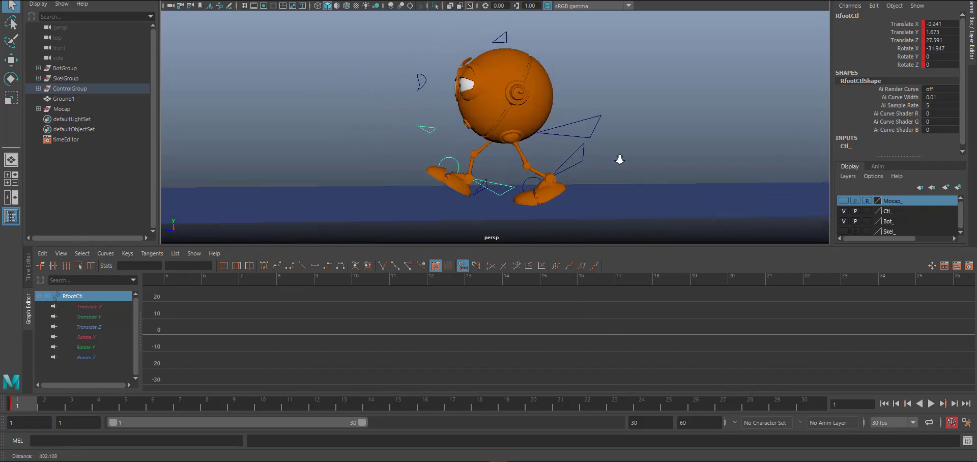
alt+drag(619, 157, 652, 153)
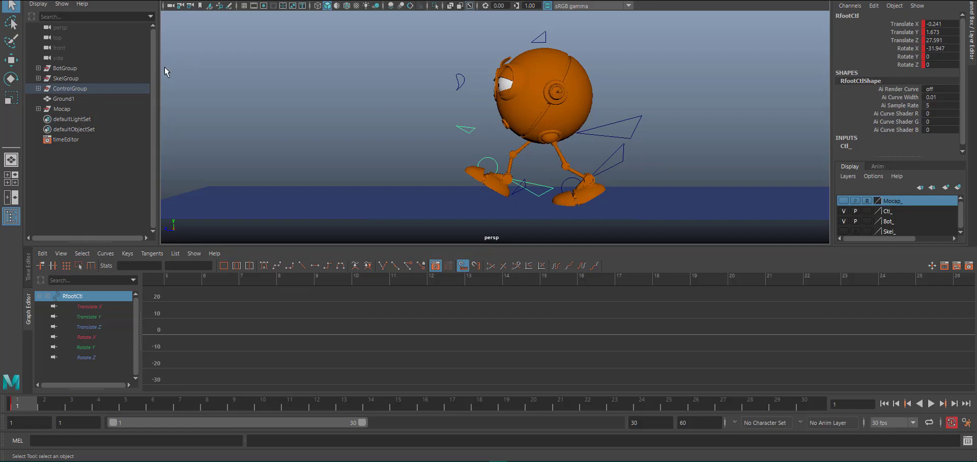
click(74, 67)
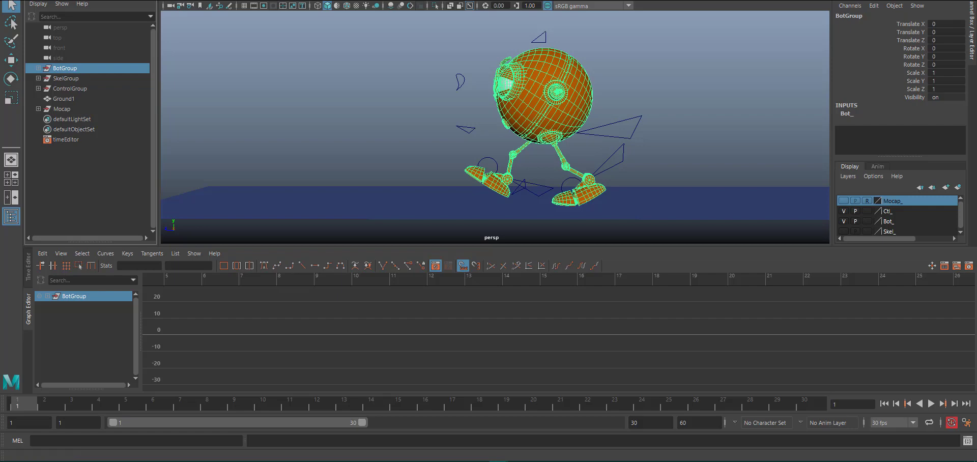
click(33, 0)
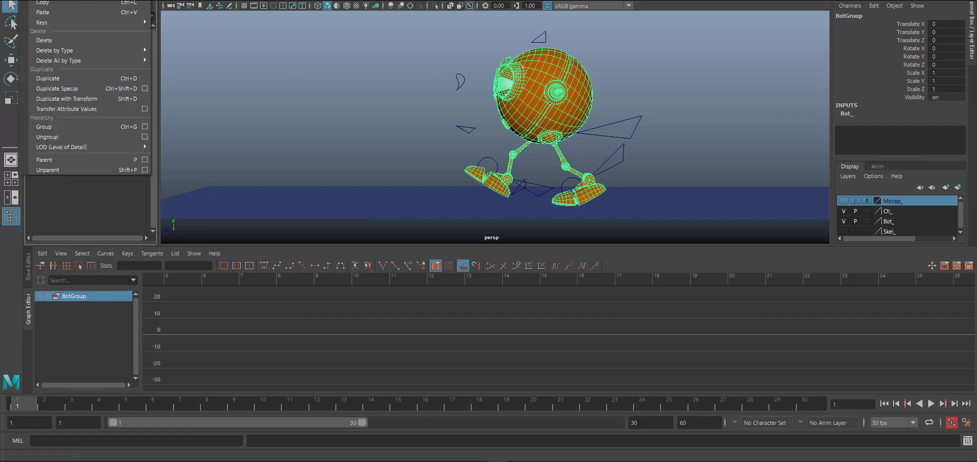
click(68, 78)
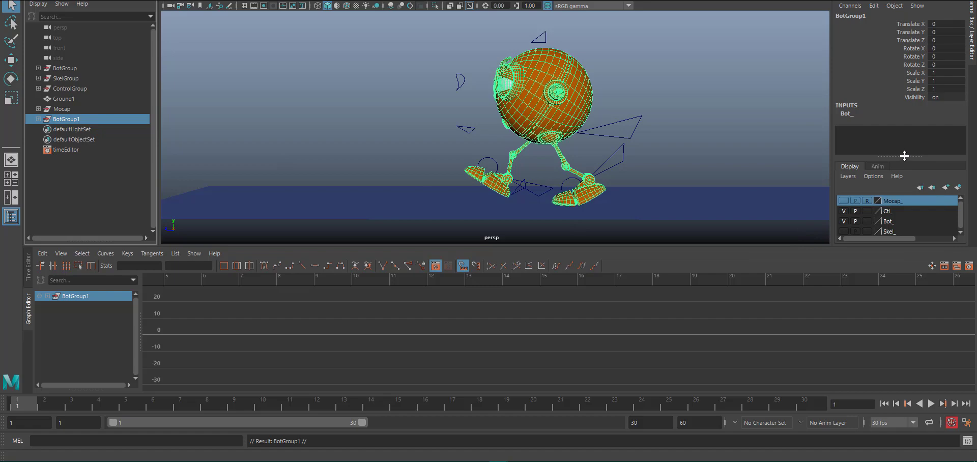
- Enlarge the viewport and layer list areas, and combine the meshes of BotGroup1 into a single polygon object
drag(901, 155, 901, 144)
drag(753, 246, 763, 284)
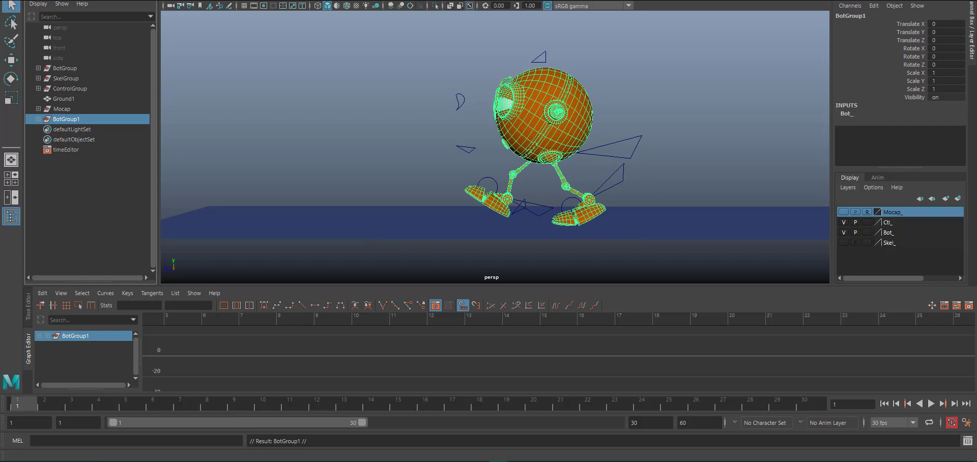
click(176, 1)
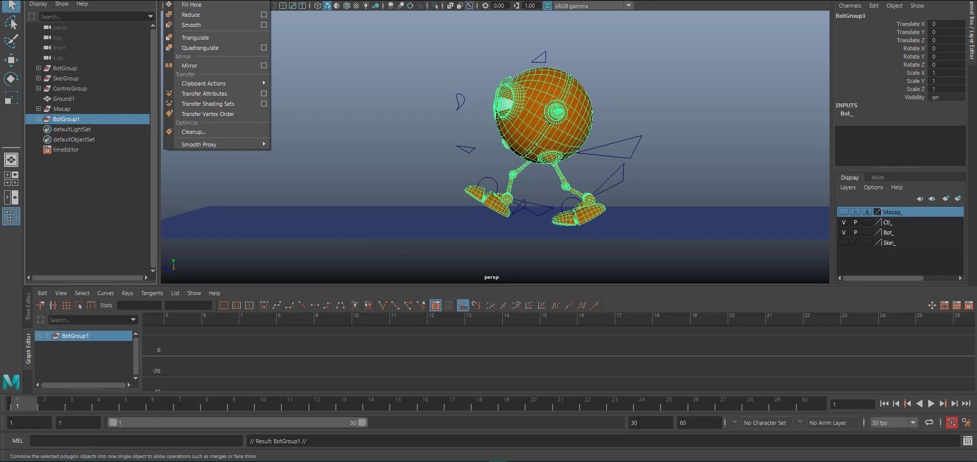
click(193, 1)
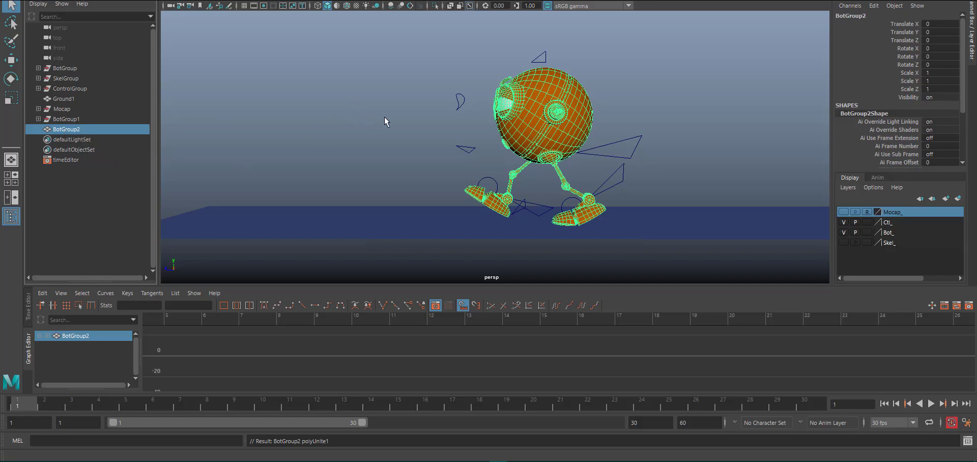
- Move the combined bot copy behind the rig to about -99.6 in Z, and reset its Translate Z to 0
key(w)
drag(486, 146, 656, 154)
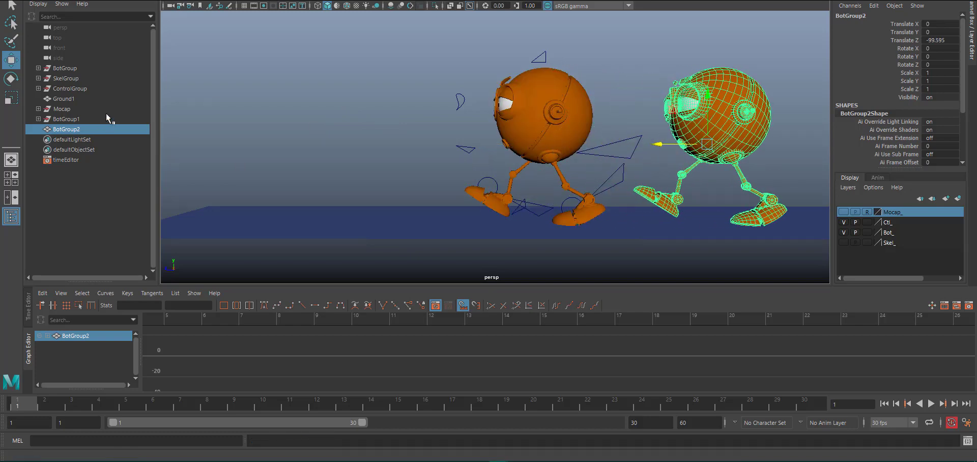
mouse_move(641, 160)
alt+mouse_down()
mouse_move(697, 170)
mouse_move(645, 168)
mouse_move(644, 154)
alt+mouse_up()
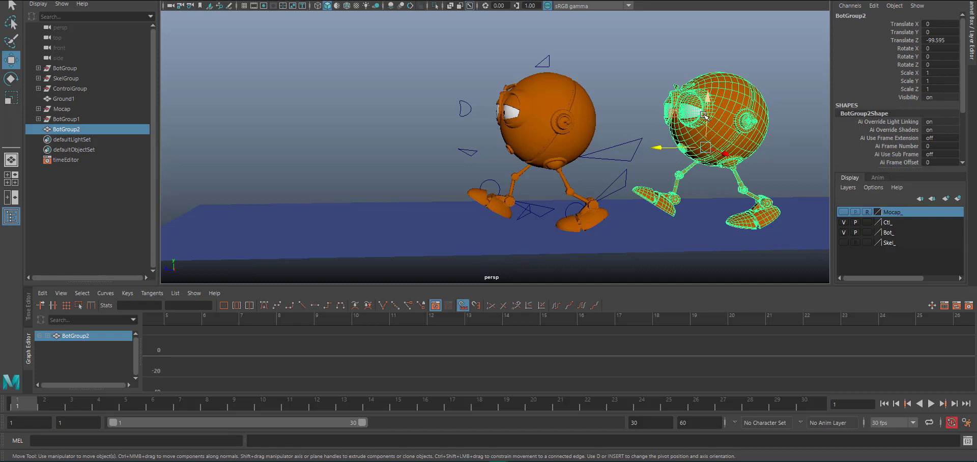
double_click(950, 40)
text(0)
key(Return)
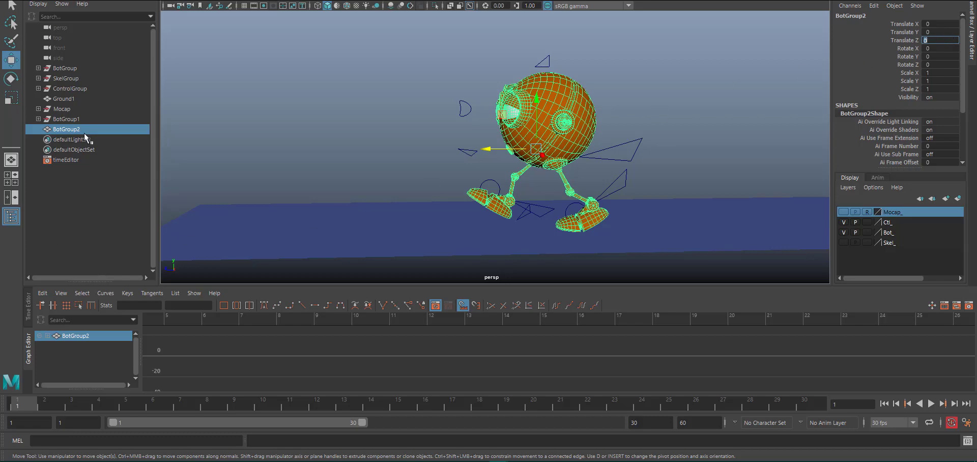
- Delete the construction history of the combined mesh BotGroup2
click(66, 119)
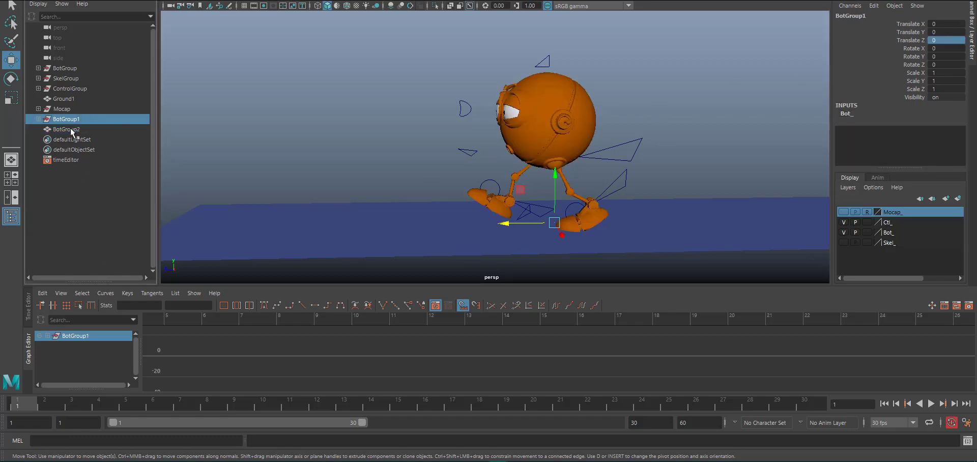
click(72, 129)
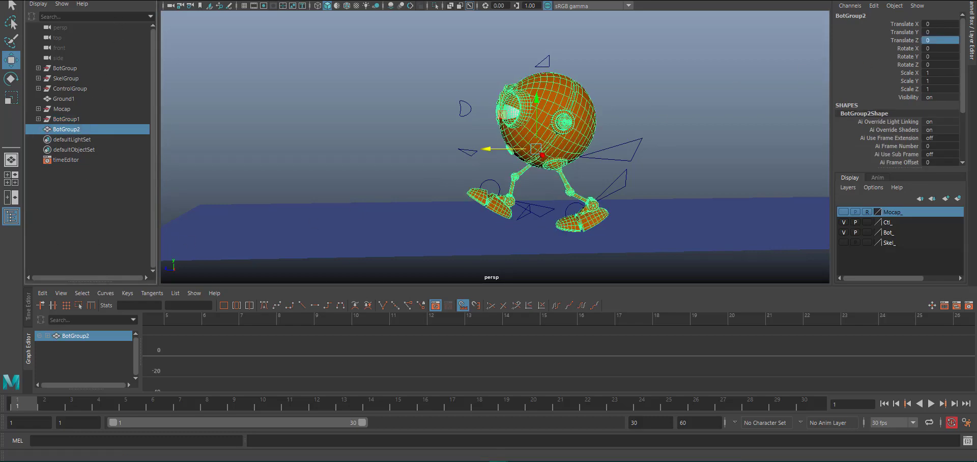
click(38, 1)
mouse_move(64, 52)
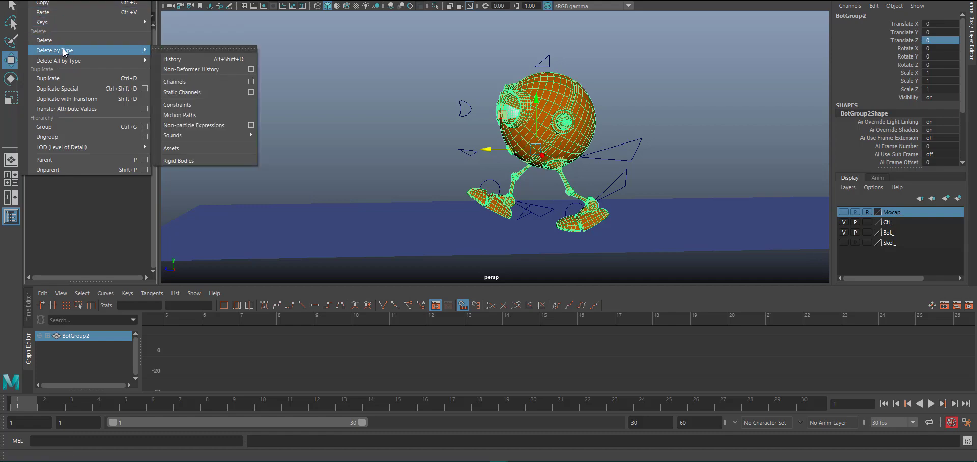
click(186, 58)
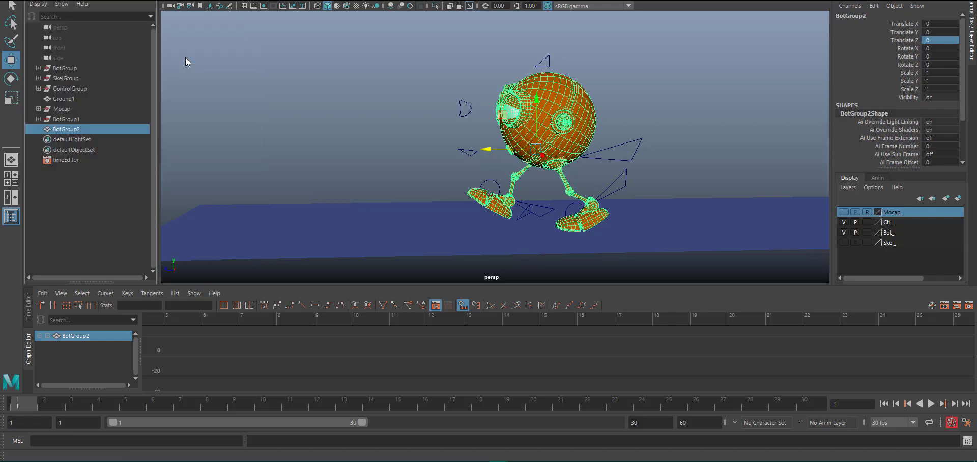
- Check the contents of the leftover BotGroup1 group against BotGroup2, and delete BotGroup1
click(80, 118)
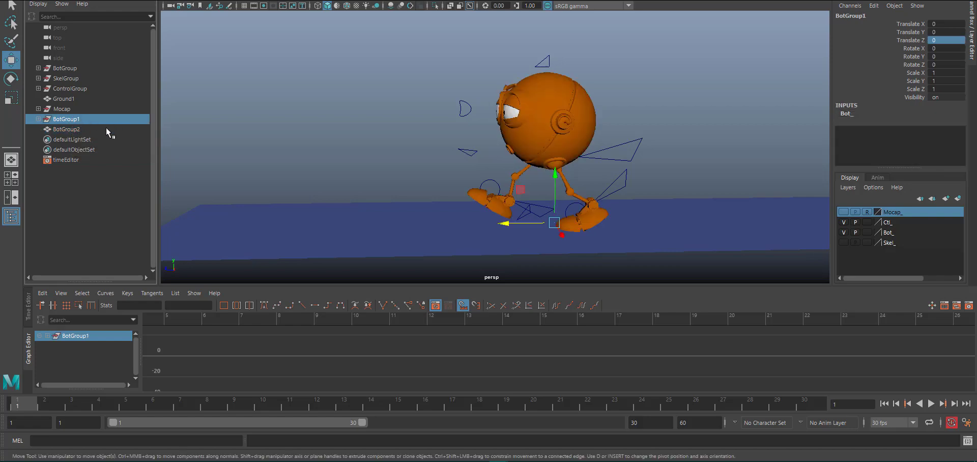
click(76, 130)
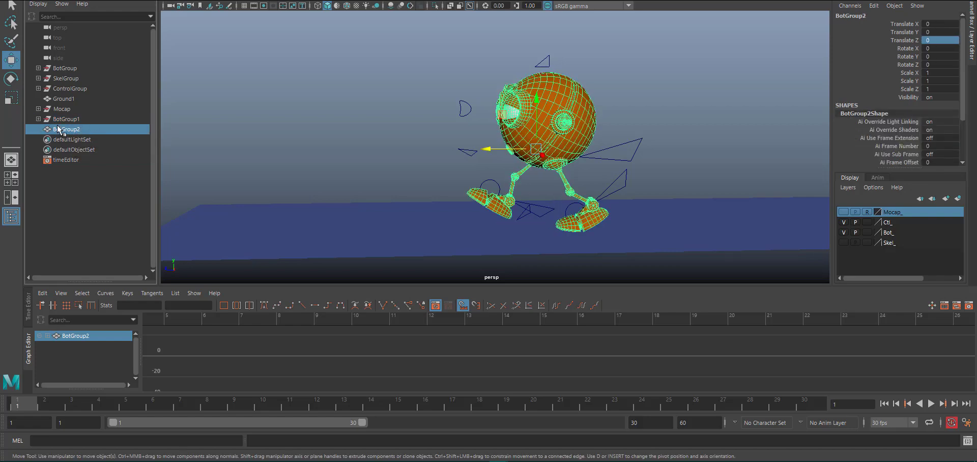
click(65, 118)
click(38, 119)
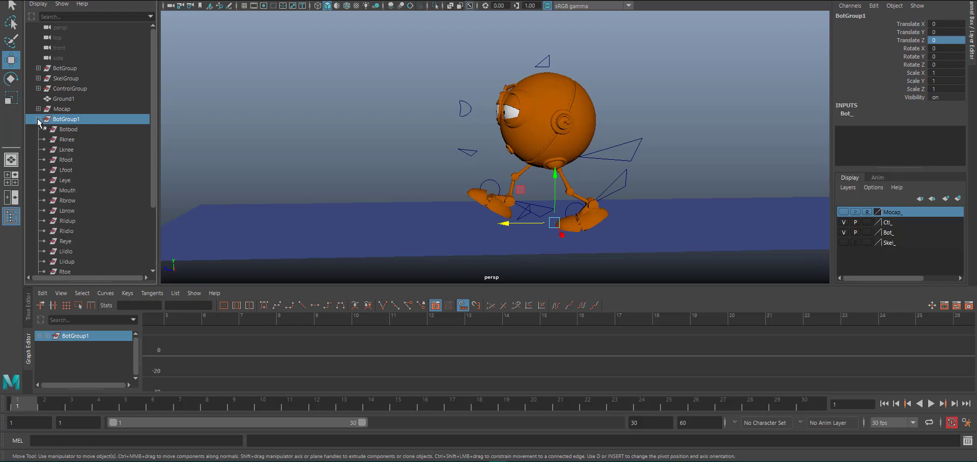
click(38, 119)
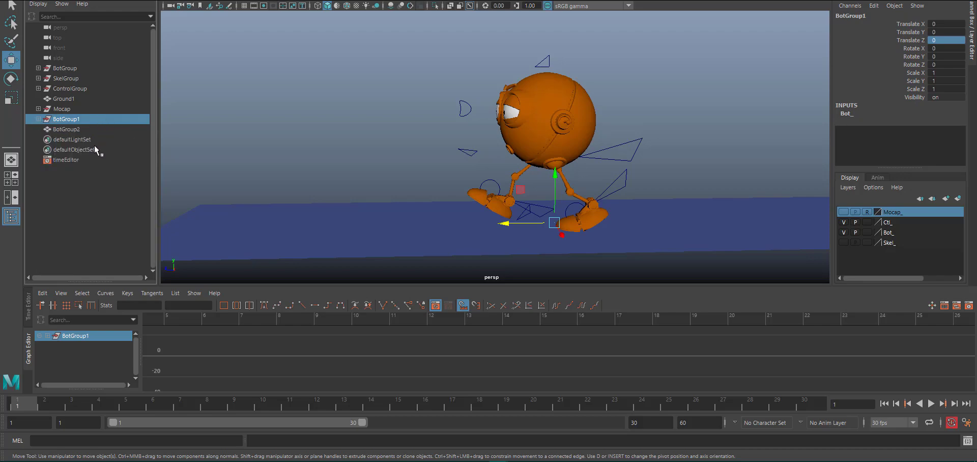
key(Delete)
- Rename the combined mesh BotGroup2 to Contact1 and duplicate it
click(87, 120)
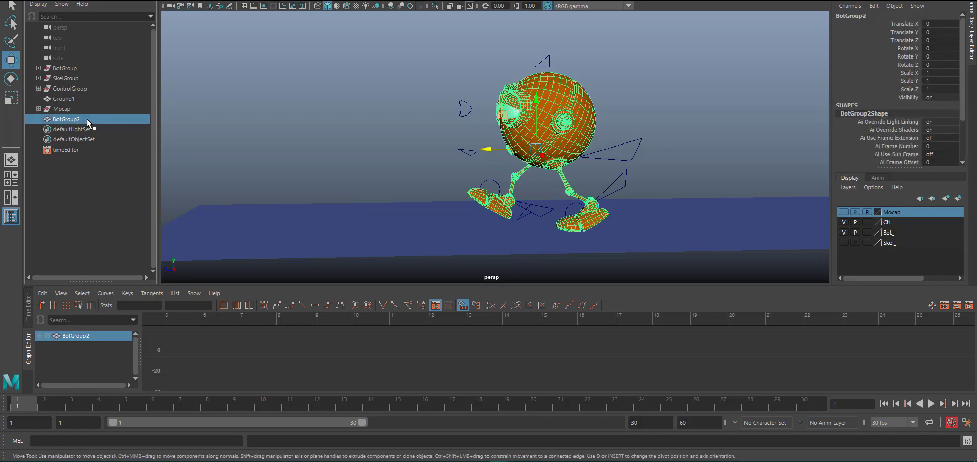
double_click(87, 118)
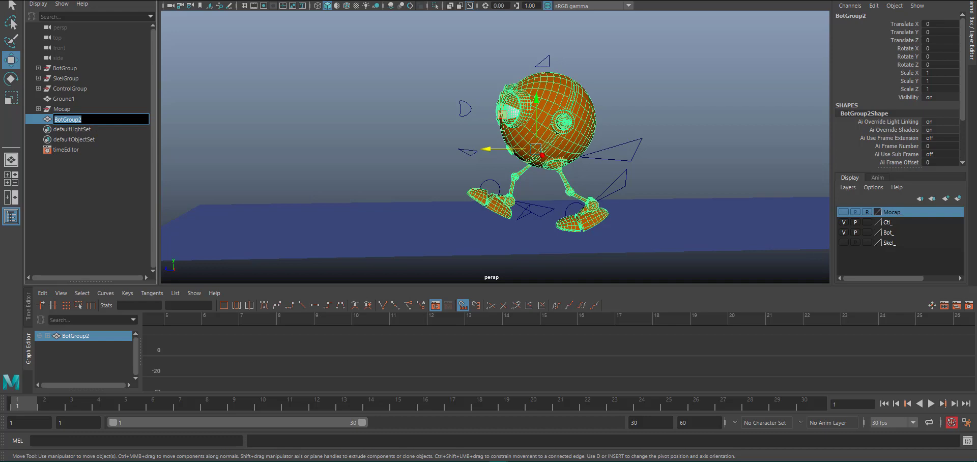
text(contac)
key(Return)
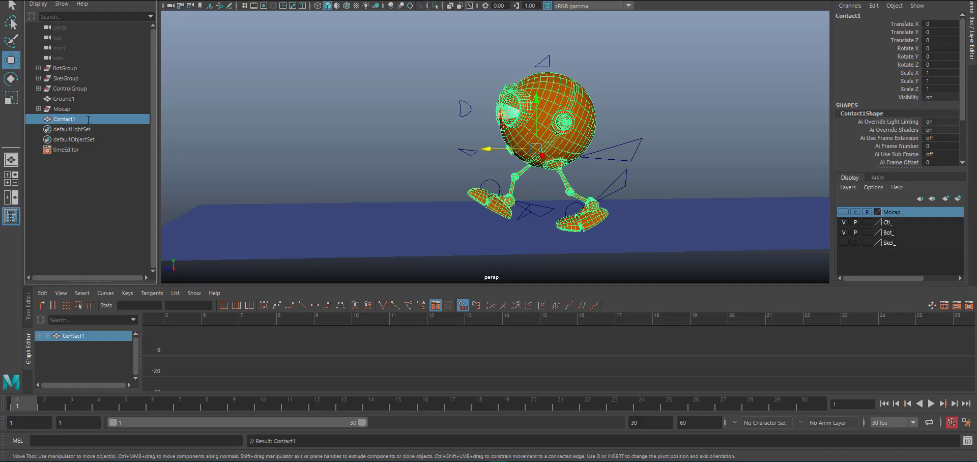
key(ctrl+d)
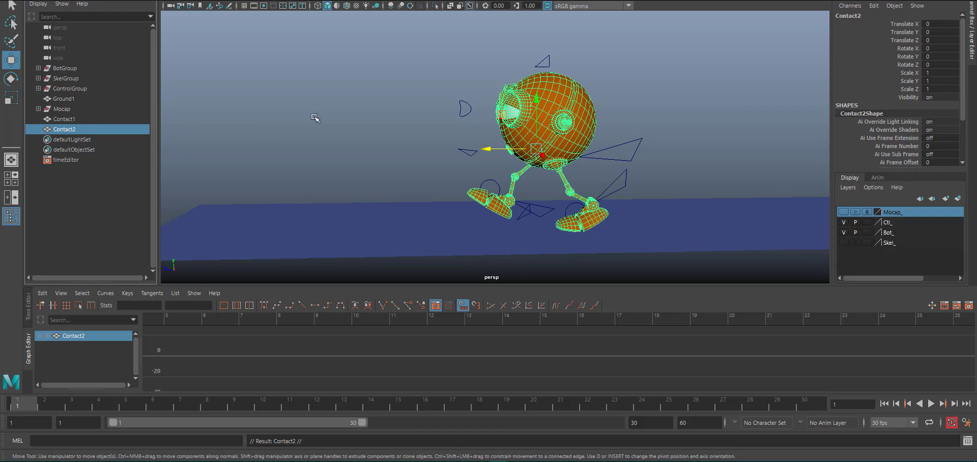
- Assign Contact1 to a new display layer and name the layer C1
alt+drag(331, 115, 392, 116)
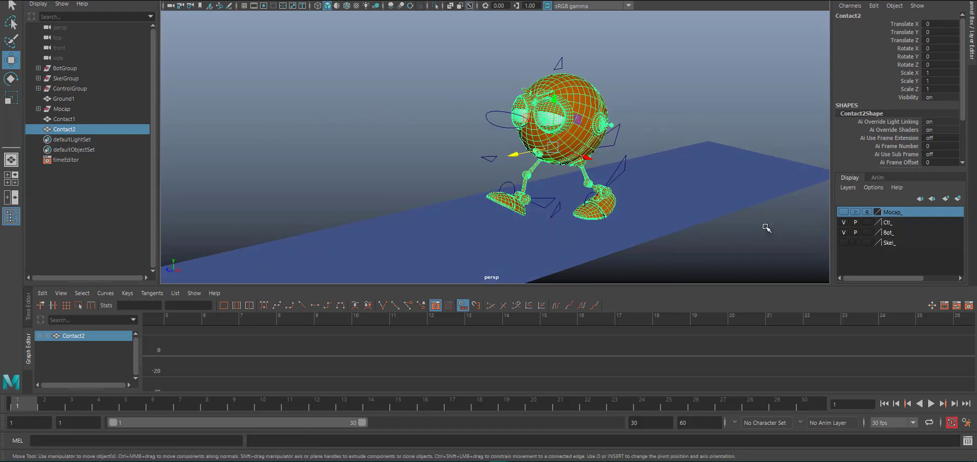
click(71, 119)
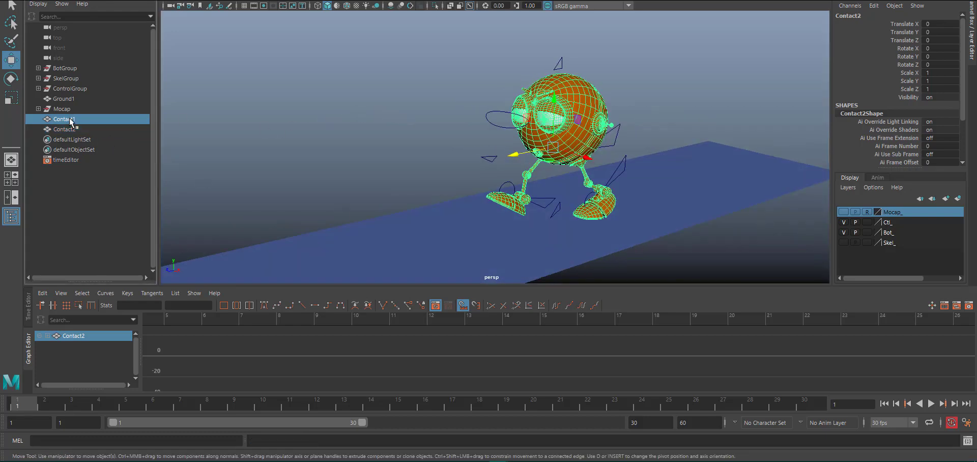
click(957, 198)
double_click(897, 212)
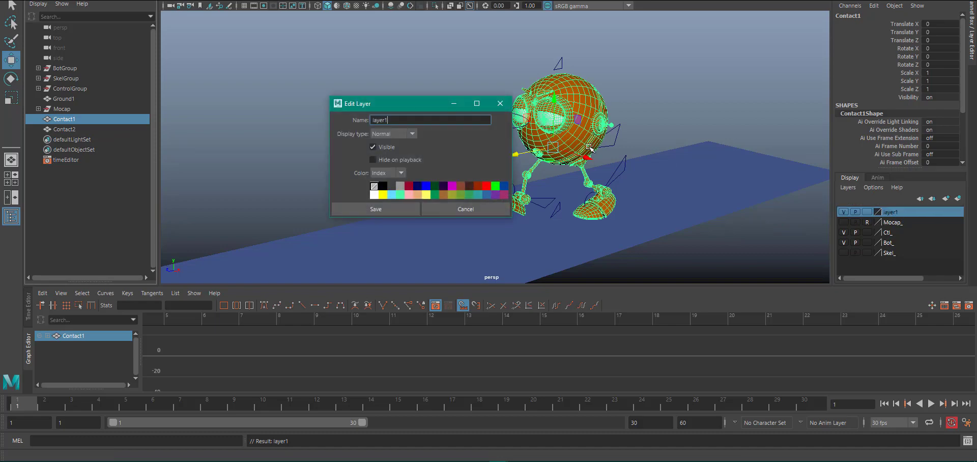
key(BackSpace)
key(BackSpace)
key(BackSpace)
key(BackSpace)
key(BackSpace)
key(BackSpace)
click(375, 209)
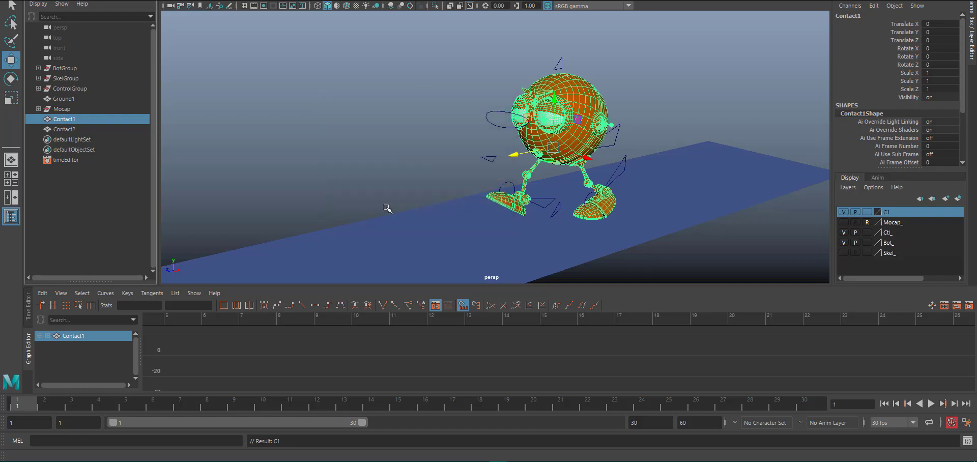
- Assign Contact2 to a new display layer named C2, and hide the C1 layer
click(70, 130)
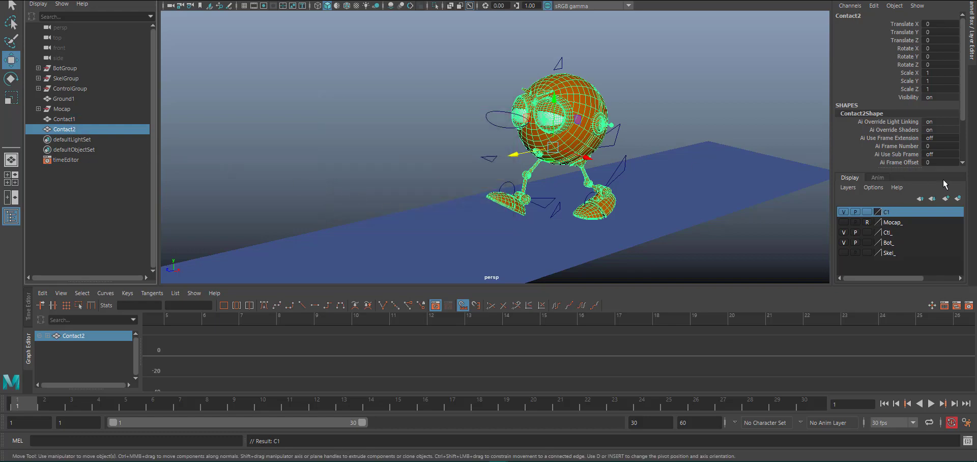
click(958, 199)
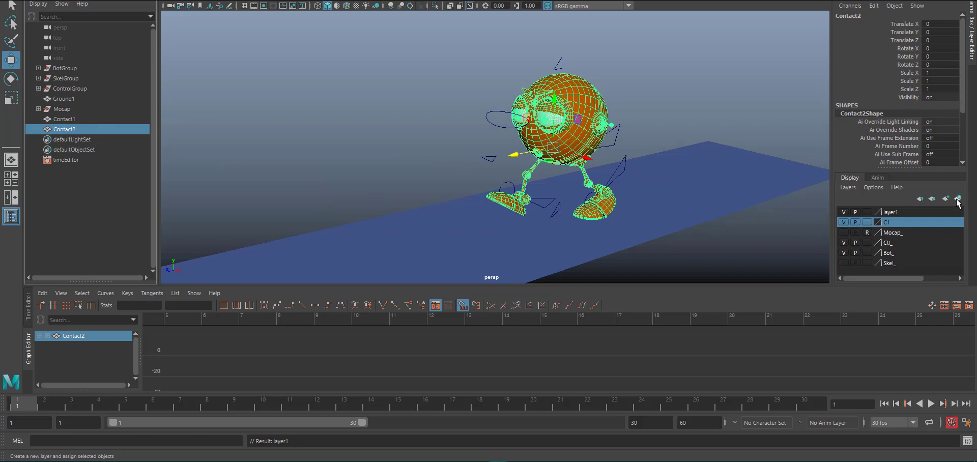
double_click(893, 211)
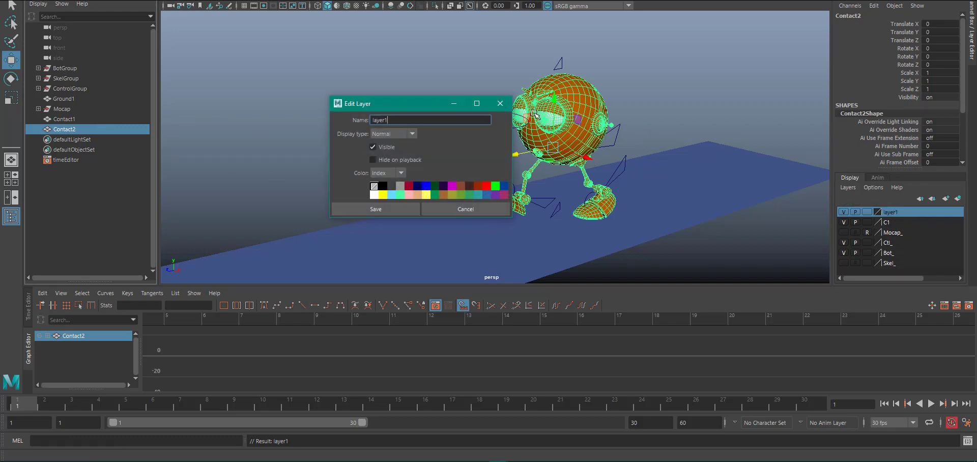
key(BackSpace)
key(BackSpace)
key(BackSpace)
key(BackSpace)
key(BackSpace)
key(BackSpace)
click(377, 206)
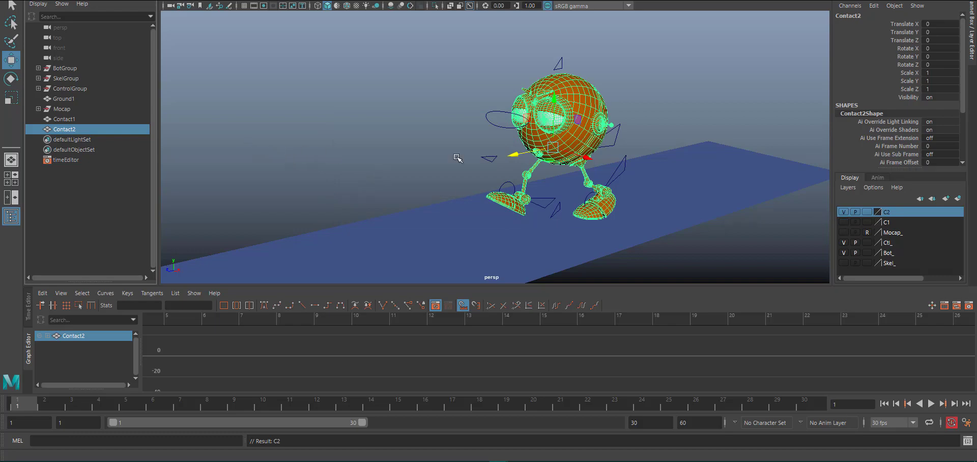
- Mirror Contact2 by setting its Scale X to -1, and freeze its transformations
double_click(938, 72)
text(-1)
key(Return)
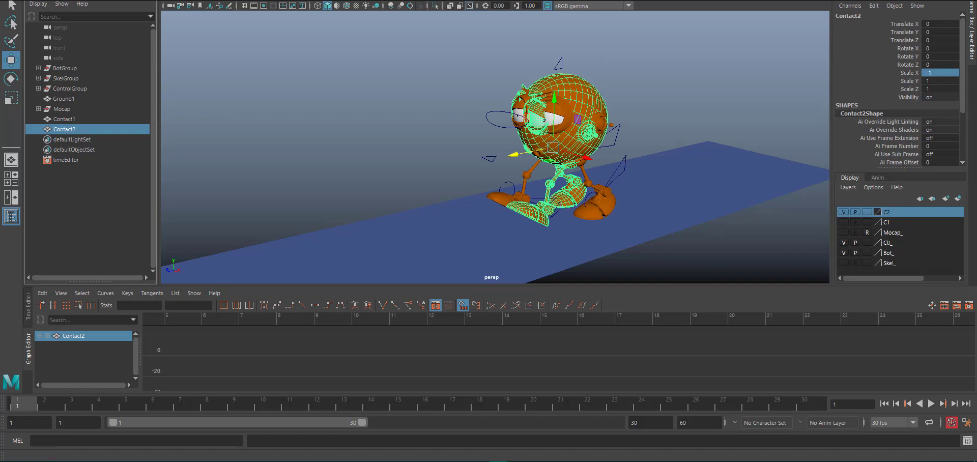
click(93, 0)
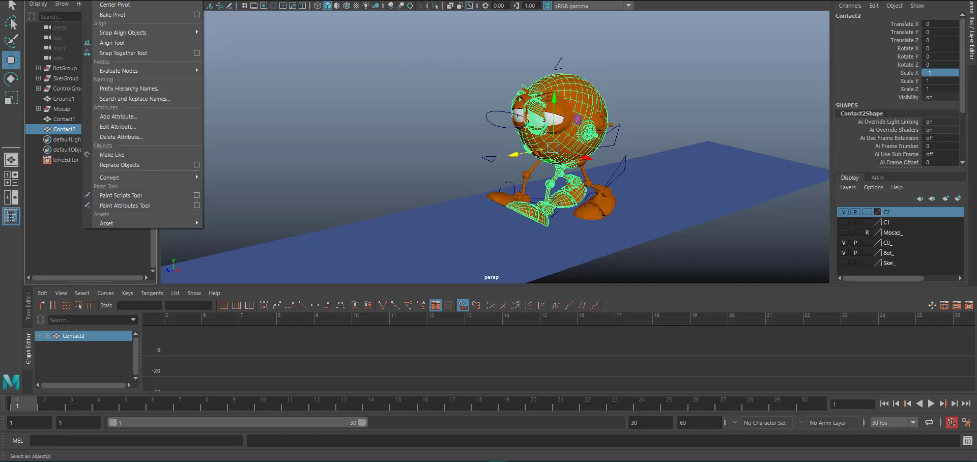
click(117, 0)
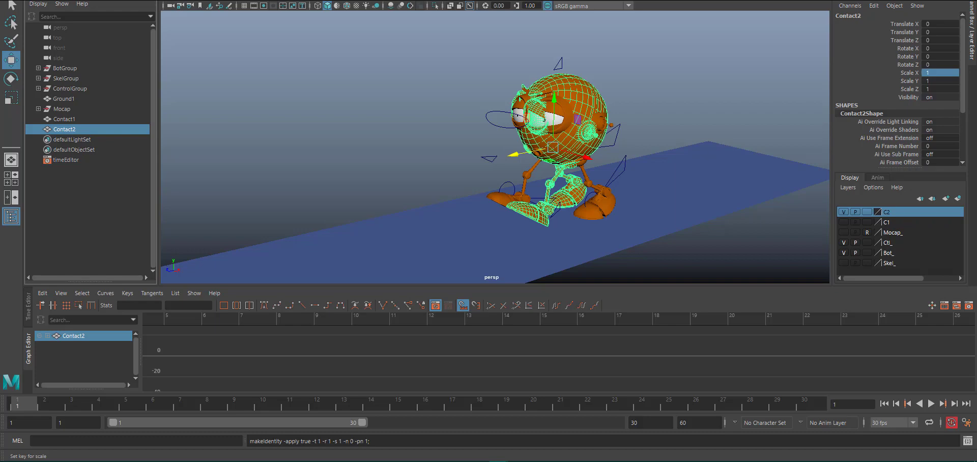
- Move the mirrored Contact2 copy back along Z, behind the rig, to about -114.8
mouse_move(510, 156)
mouse_down()
mouse_move(656, 145)
mouse_move(590, 127)
mouse_move(560, 148)
mouse_move(550, 169)
mouse_move(573, 147)
mouse_move(550, 135)
mouse_move(506, 155)
mouse_up()
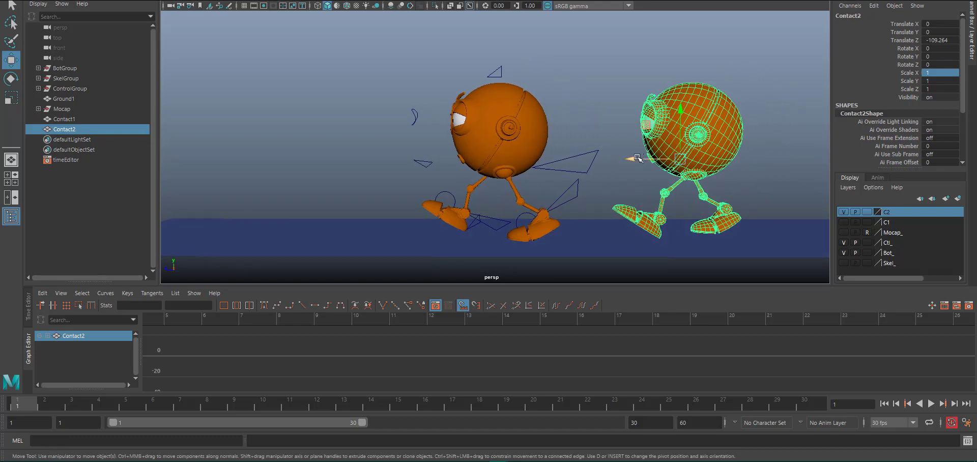
mouse_move(639, 158)
mouse_down()
mouse_move(354, 156)
mouse_move(646, 156)
mouse_up()
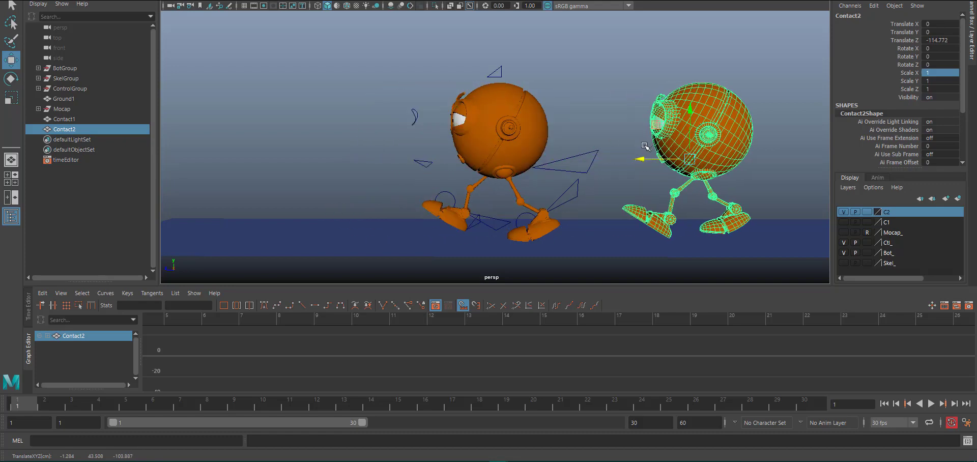
alt+middle_drag(377, 114, 338, 96)
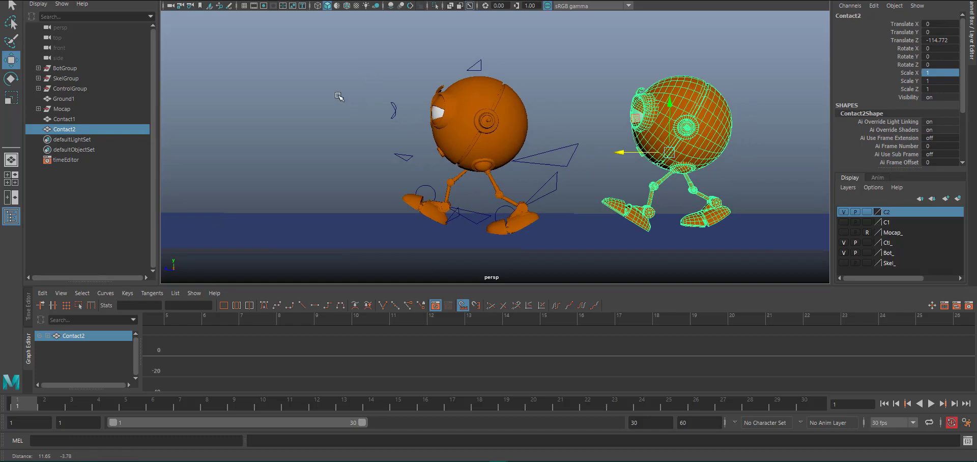
alt+drag(338, 97, 361, 102)
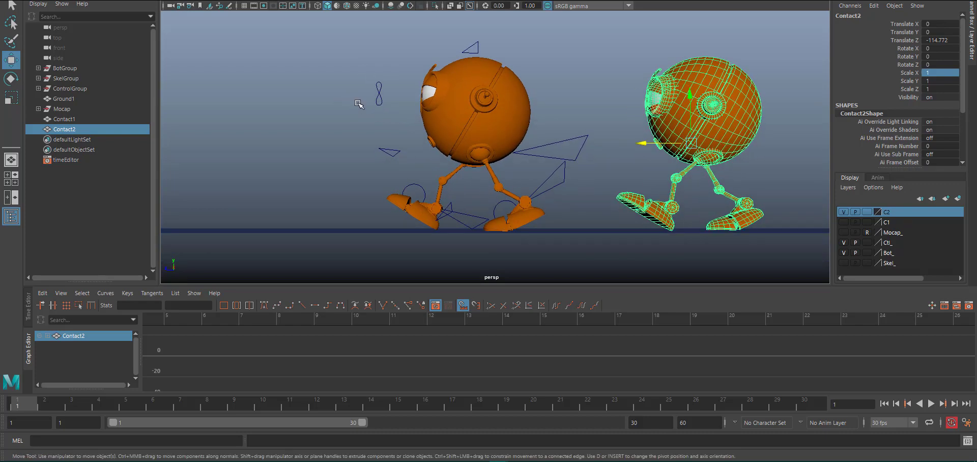
- Switch to a full-size side view, show its grid, and frame the empty ground ahead of the bot
key(space)
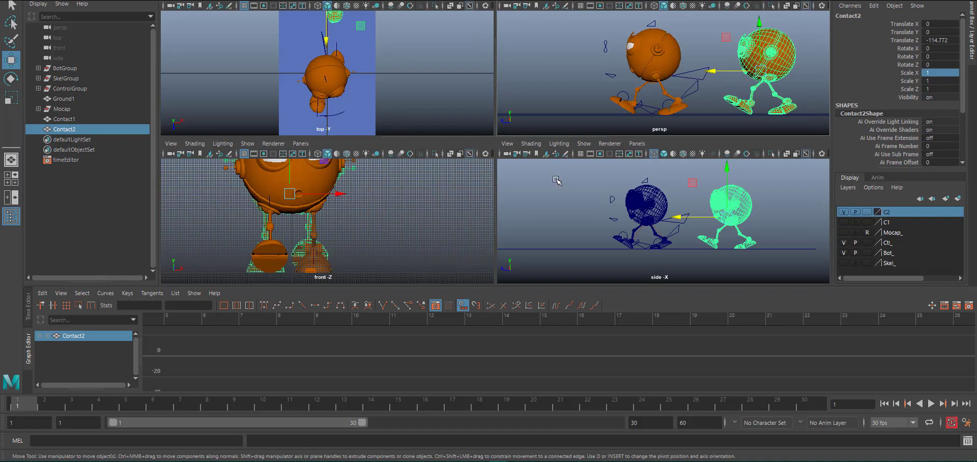
key(space)
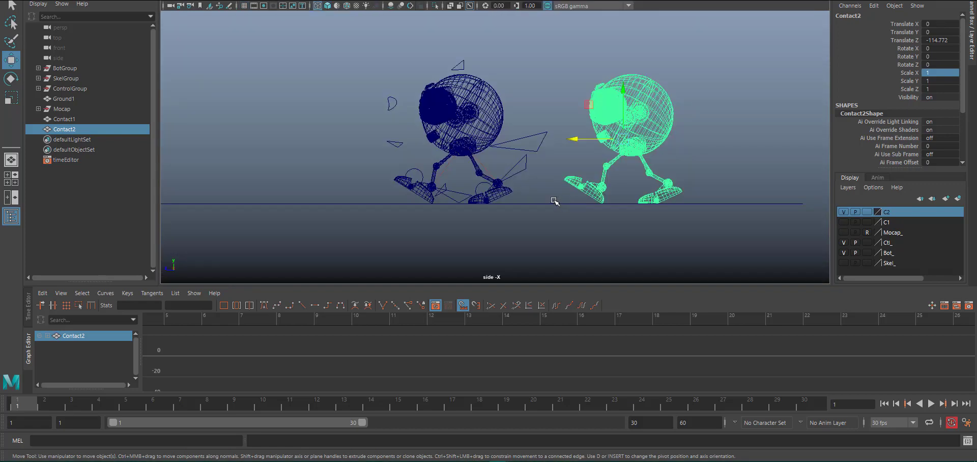
scroll(454, 154, up, 1)
scroll(334, 105, down, 2)
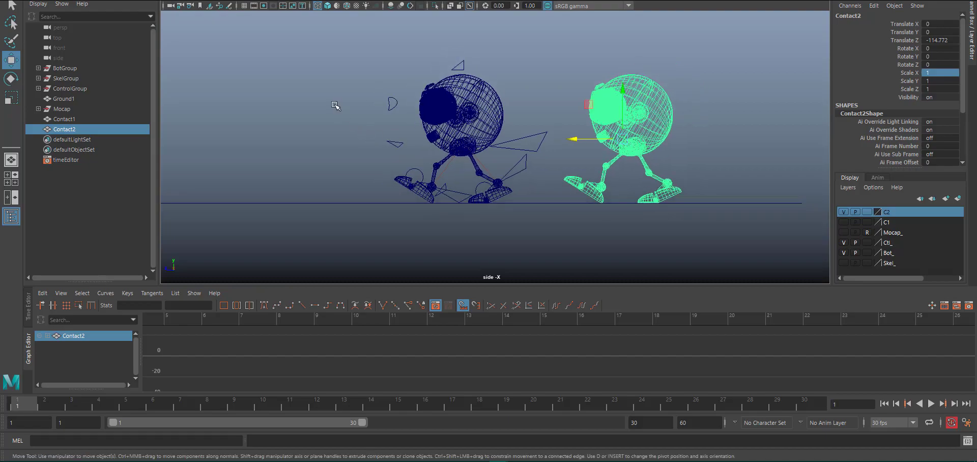
click(244, 6)
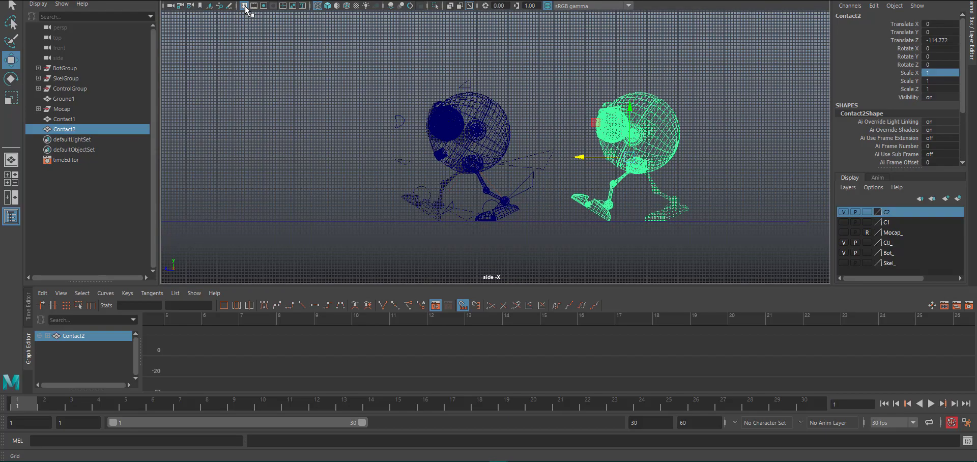
scroll(386, 123, up, 2)
scroll(387, 123, up, 3)
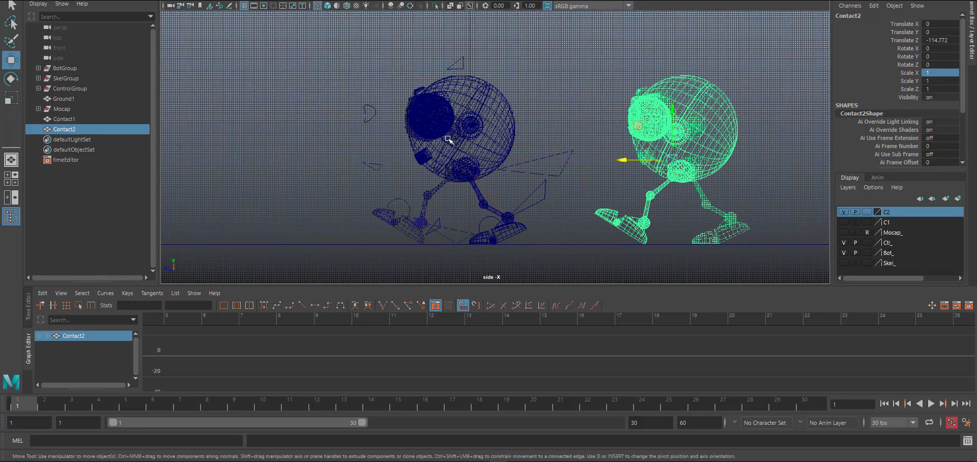
alt+middle_drag(357, 111, 522, 130)
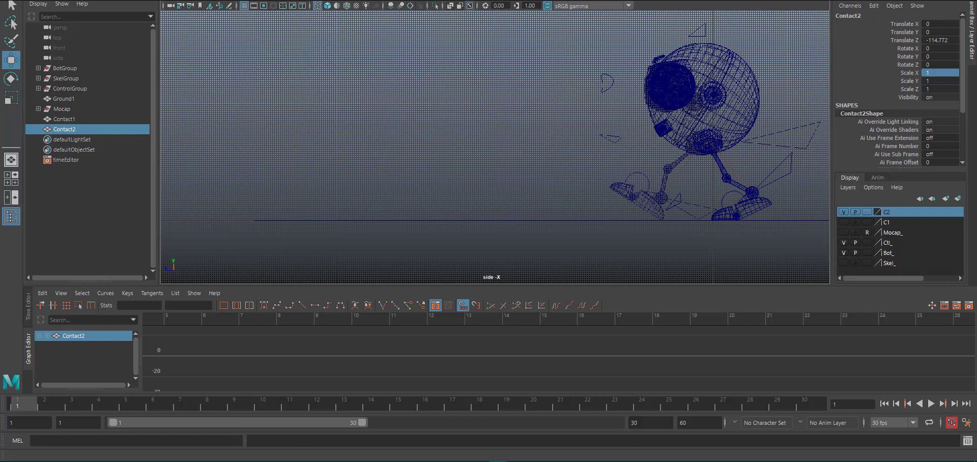
- Draw a closed square about 40 cm per side ahead of the bot with the EP Curve Tool set to linear degree, snapped to the grid
click(45, 0)
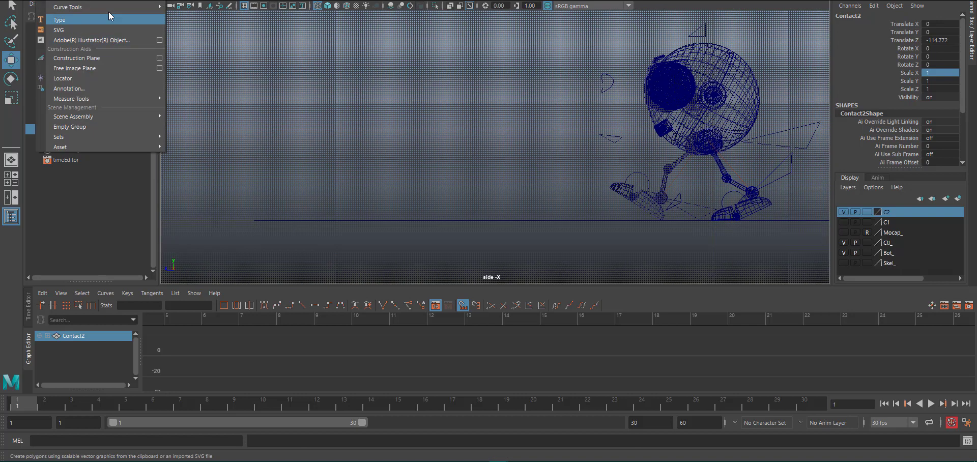
mouse_move(104, 7)
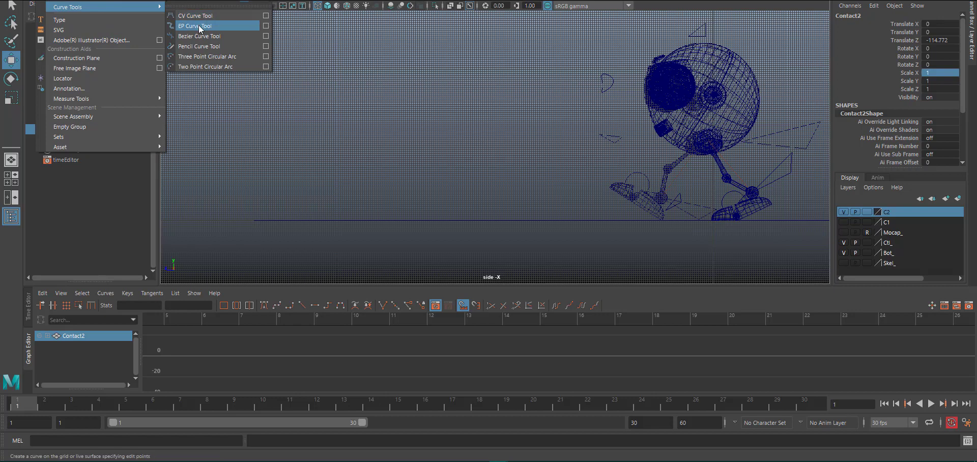
click(265, 25)
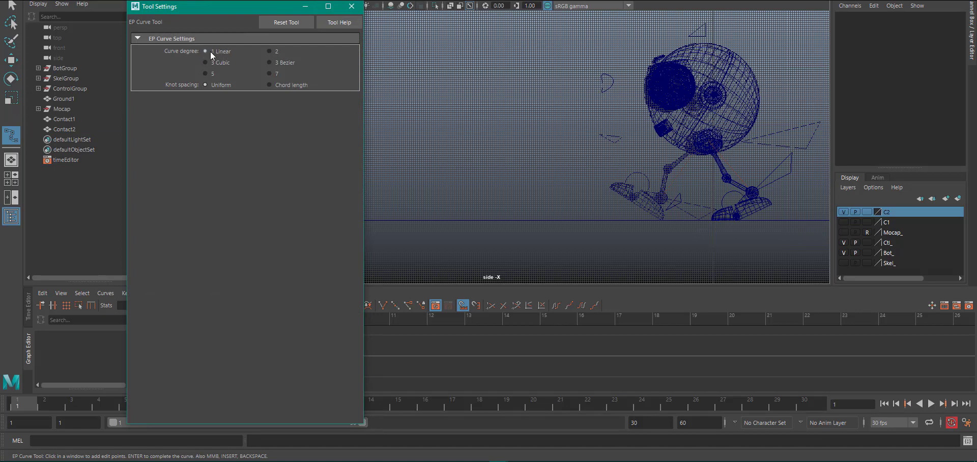
click(351, 7)
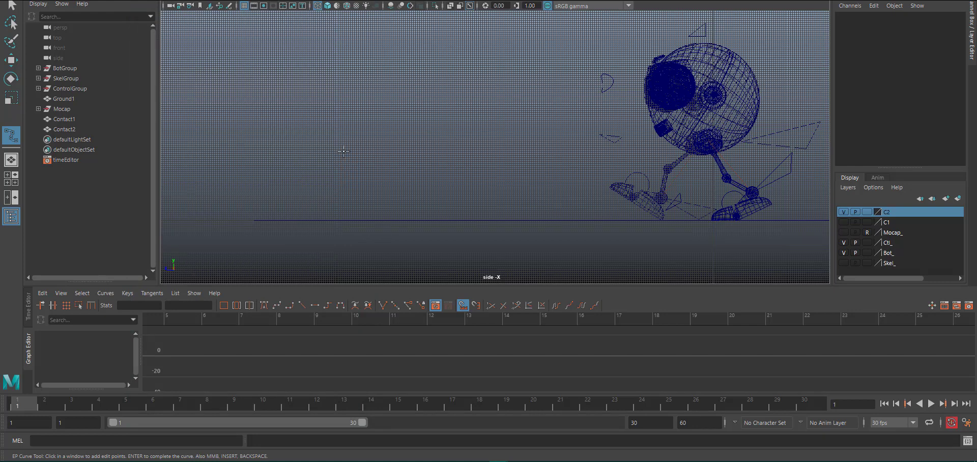
click(337, 115)
click(338, 195)
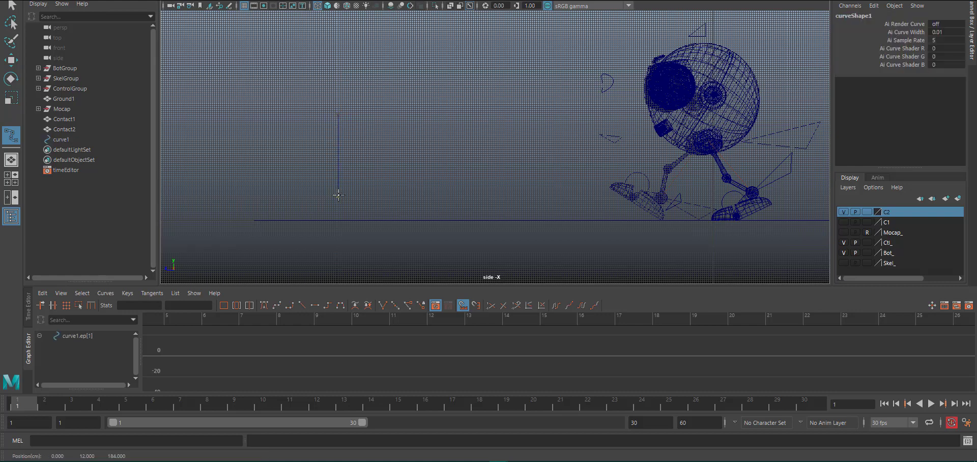
click(418, 196)
click(418, 116)
click(339, 115)
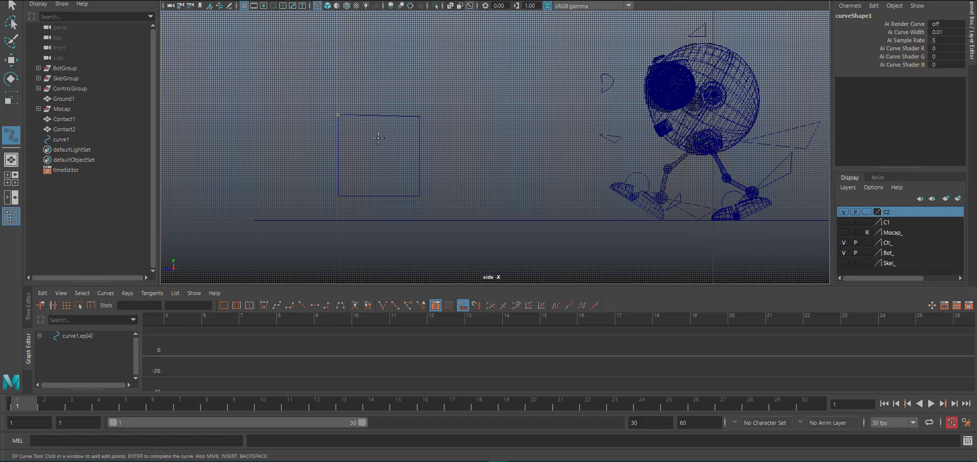
key(Return)
- Move the square's upper corner vertex nearest the bot vertically to Y 52 so the top edge is level
key(w)
right_drag(415, 119, 380, 119)
drag(397, 102, 444, 129)
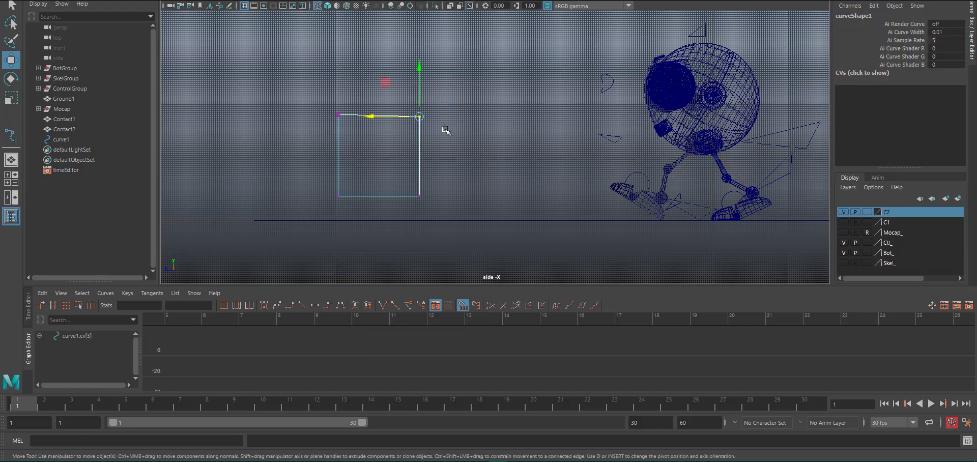
drag(420, 65, 420, 115)
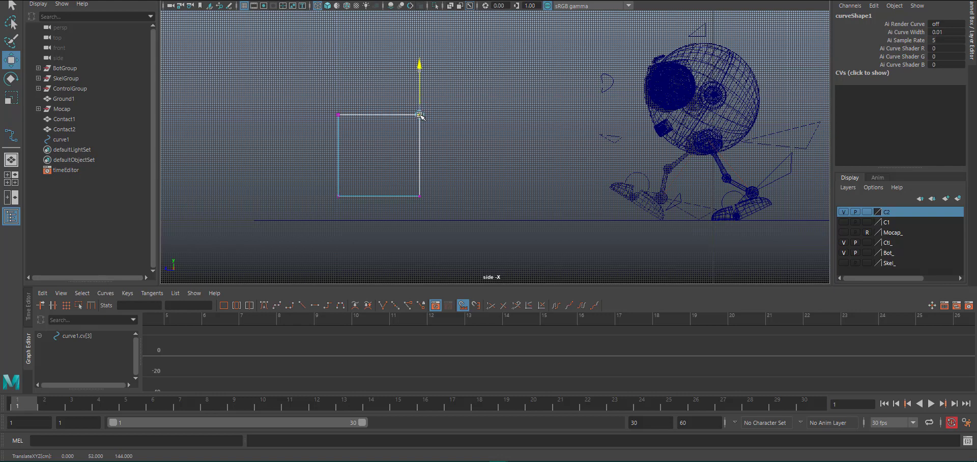
click(496, 118)
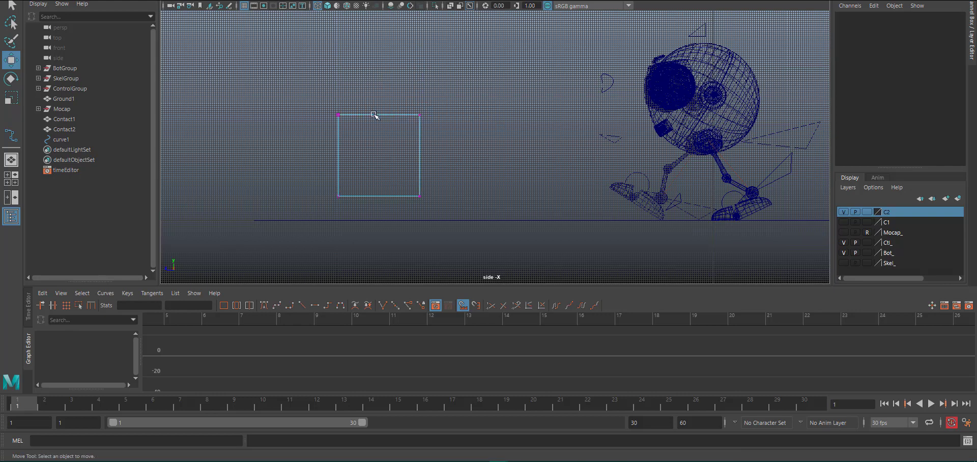
- Return the square curve to object mode and center its pivot
right_drag(373, 114, 397, 100)
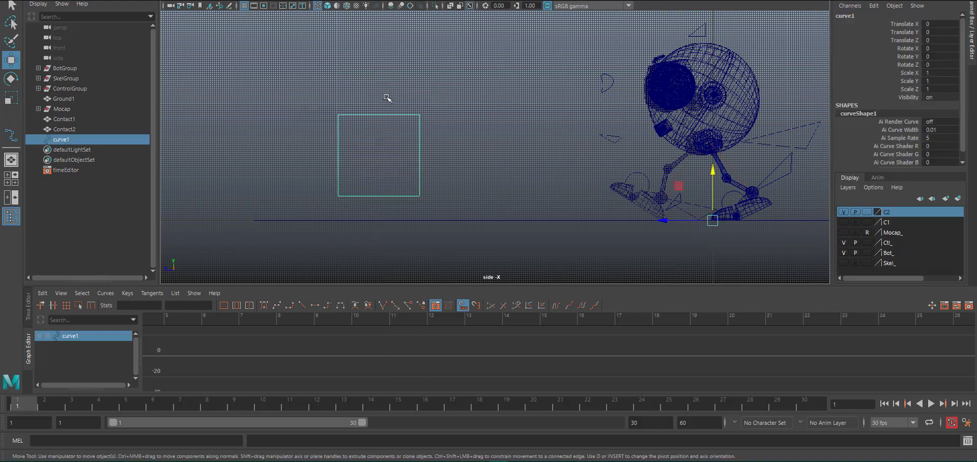
click(388, 137)
key(ctrl+z)
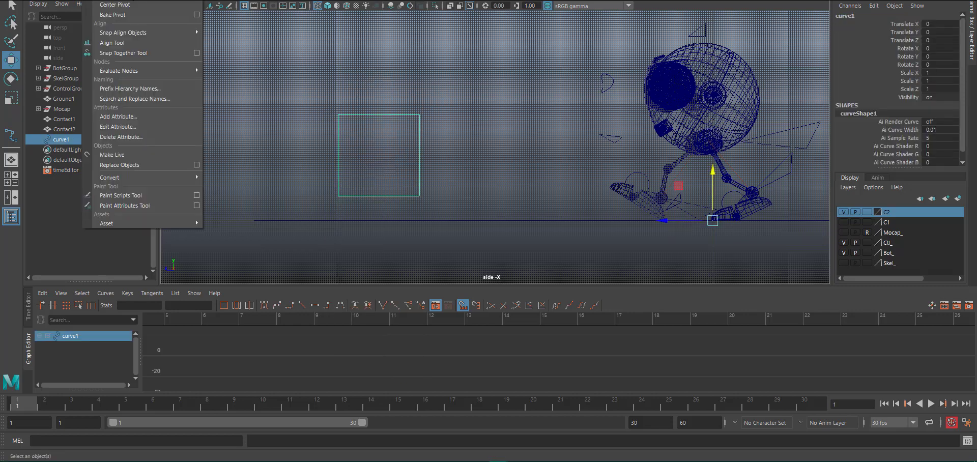
click(133, 8)
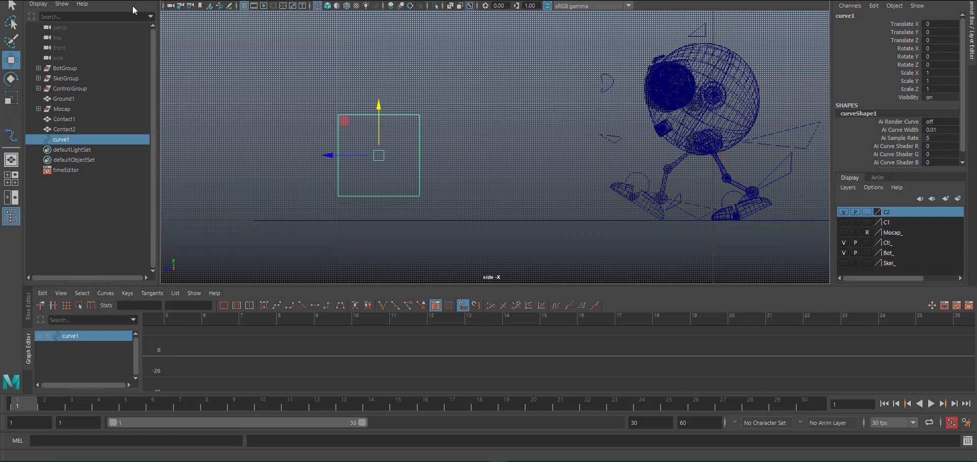
- Hide the grid and move the square curve along Z toward the bot, to about Translate Z -53.9
click(245, 5)
alt+middle_drag(582, 203, 423, 174)
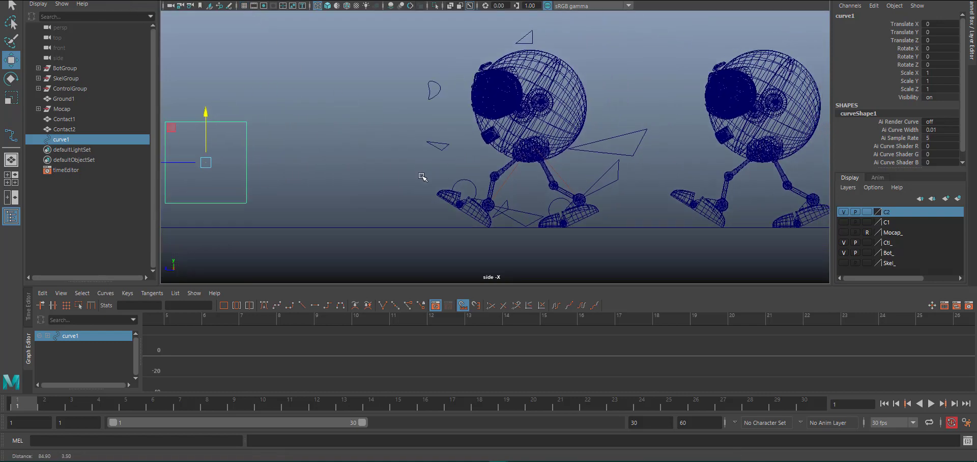
drag(188, 162, 298, 162)
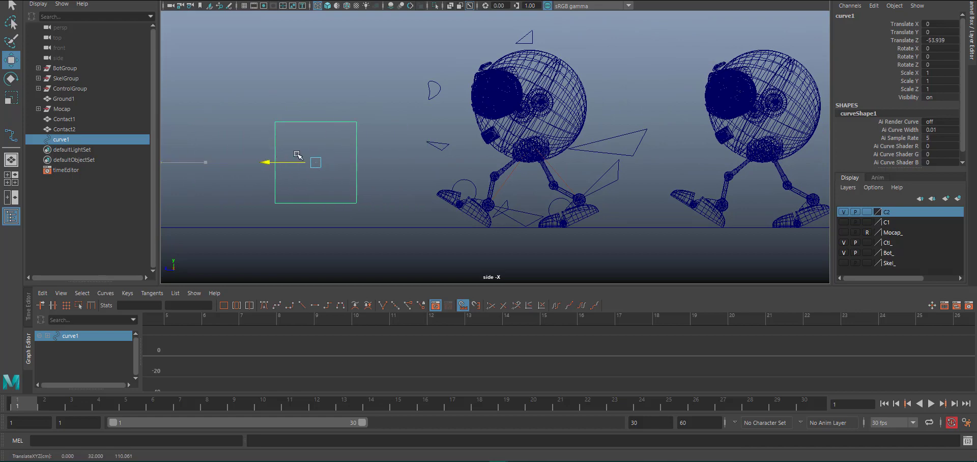
- Add a new display layer named Box, and move the square curve to about Translate Y -8.2, Z -81.4
click(957, 198)
double_click(916, 212)
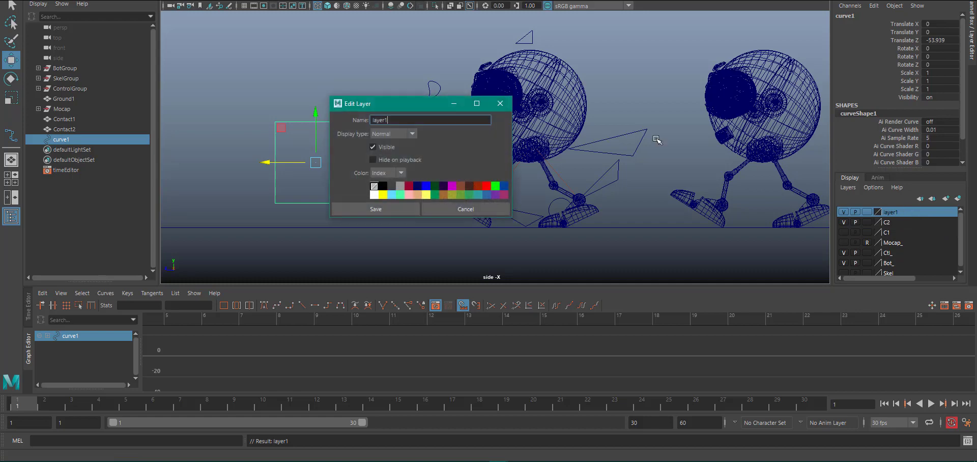
key(BackSpace)
key(BackSpace)
key(BackSpace)
key(BackSpace)
key(BackSpace)
key(BackSpace)
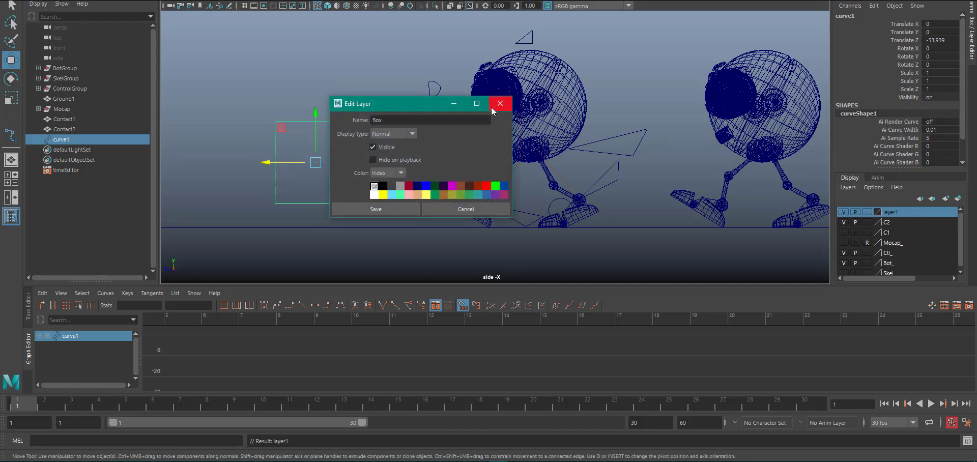
click(404, 211)
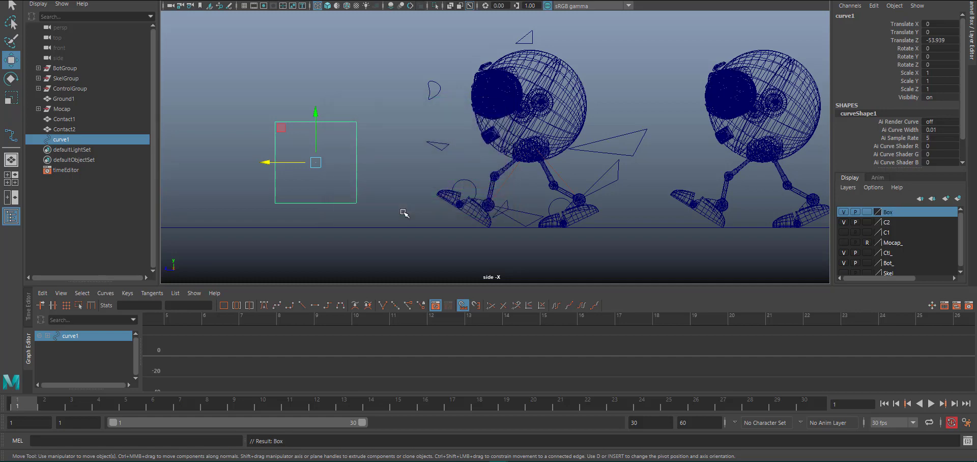
drag(315, 162, 372, 178)
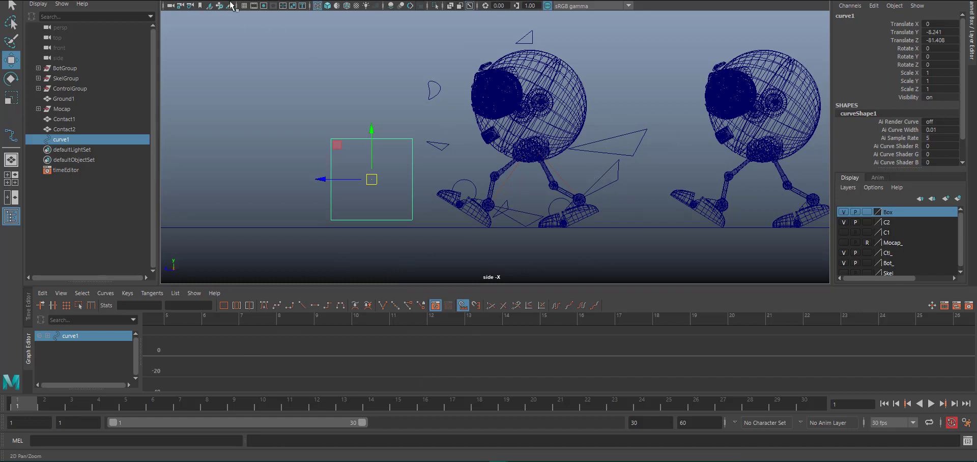
- Select the left foot control, frame its full key range in the Graph Editor, and go to frame 15
click(612, 179)
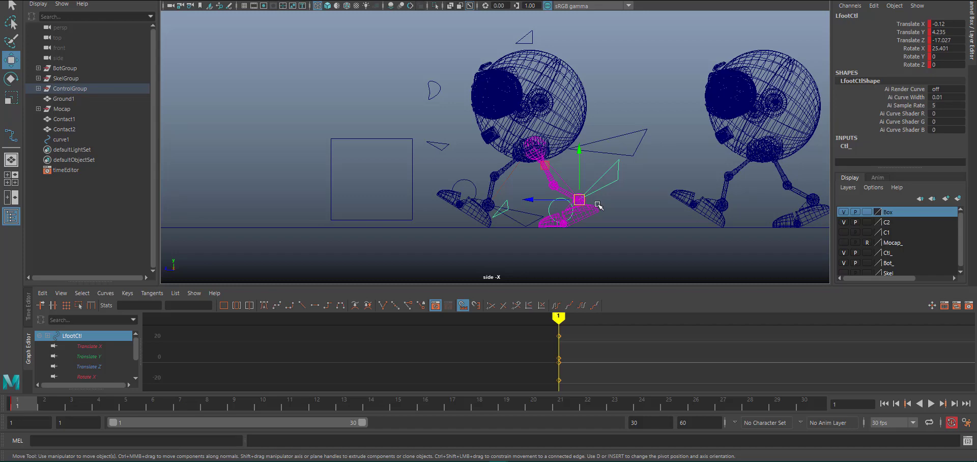
alt+middle_drag(467, 124, 413, 123)
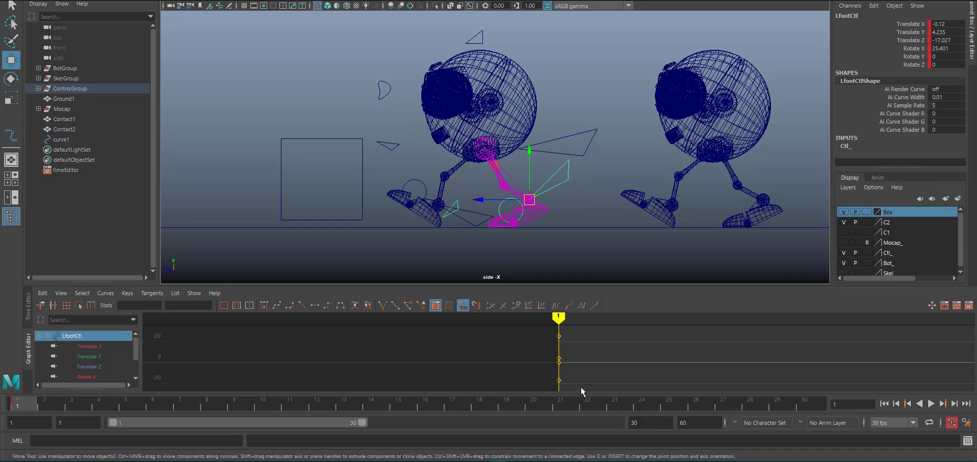
key(a)
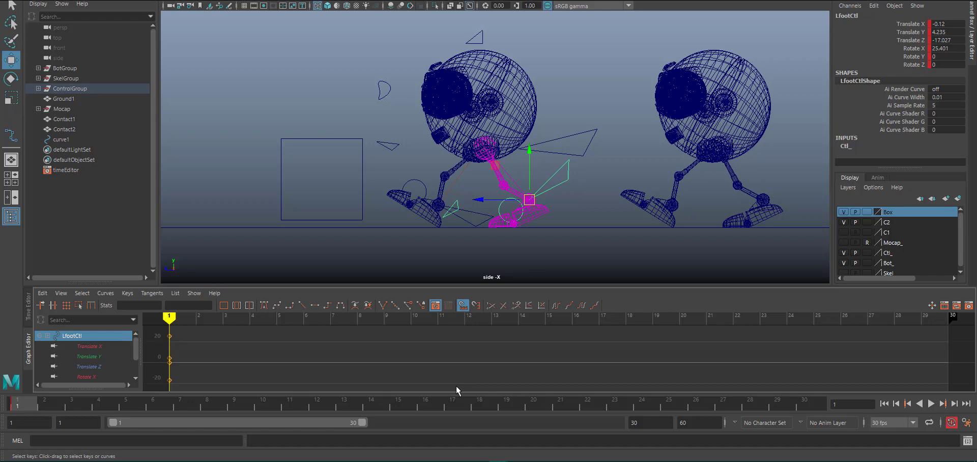
click(399, 407)
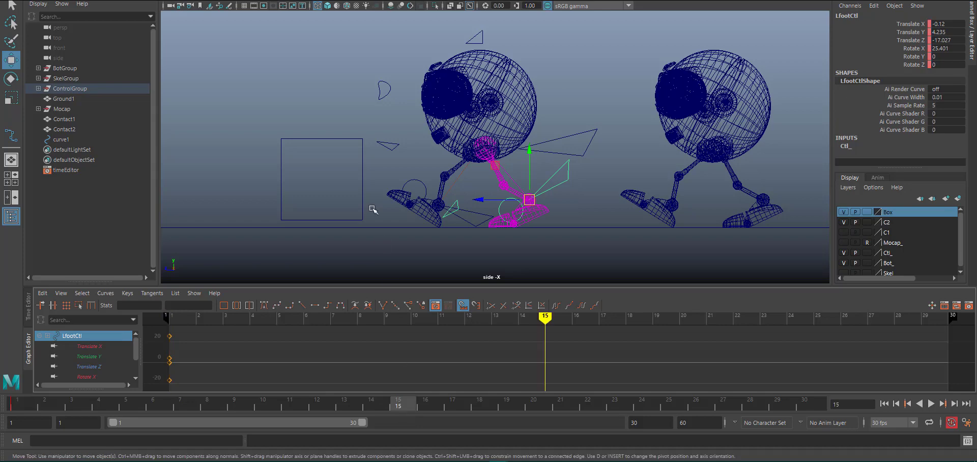
- Place the square curve on the ground between the bot's feet, at about Translate Y -11.7, Z -160.3
drag(323, 96, 338, 164)
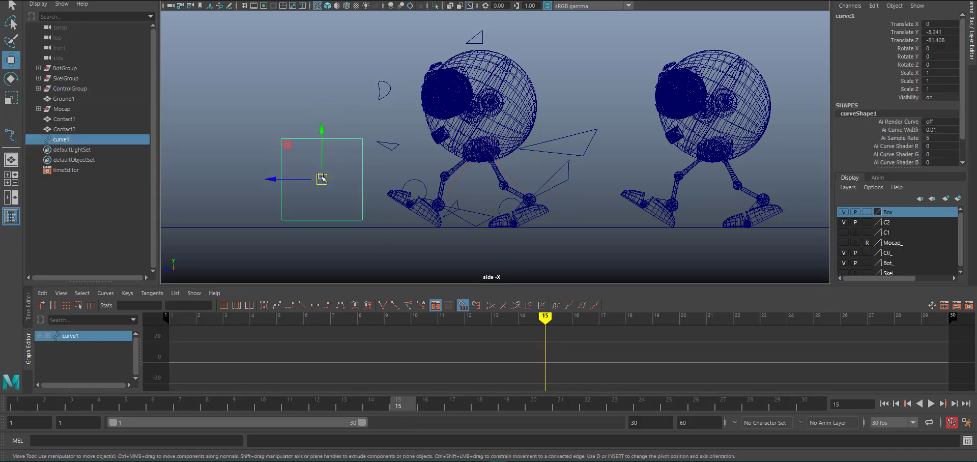
drag(284, 182, 446, 197)
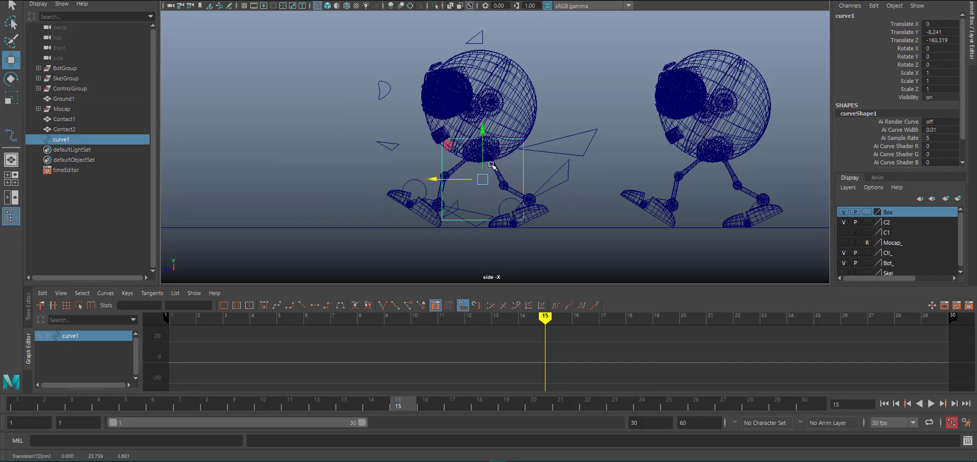
drag(484, 158, 484, 166)
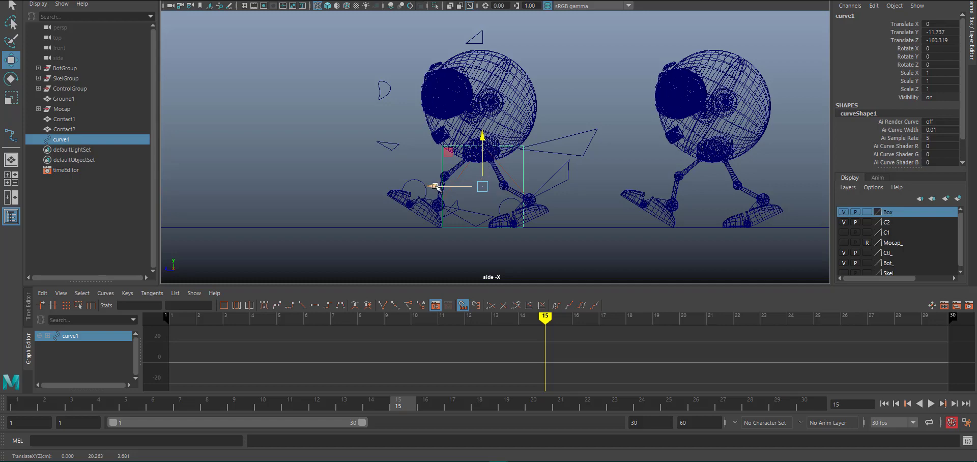
drag(436, 185, 436, 186)
- At frame 15, rotate the right foot control flat to about Rotate X -0.6 and move it to about Translate Y -0.1, Z 31.6
click(479, 219)
key(e)
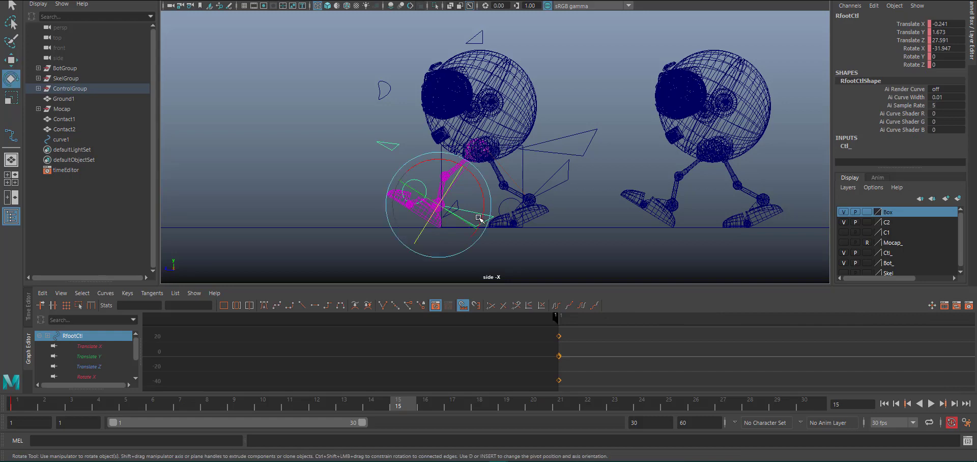
mouse_move(482, 188)
mouse_down()
mouse_move(464, 170)
mouse_move(480, 193)
mouse_up()
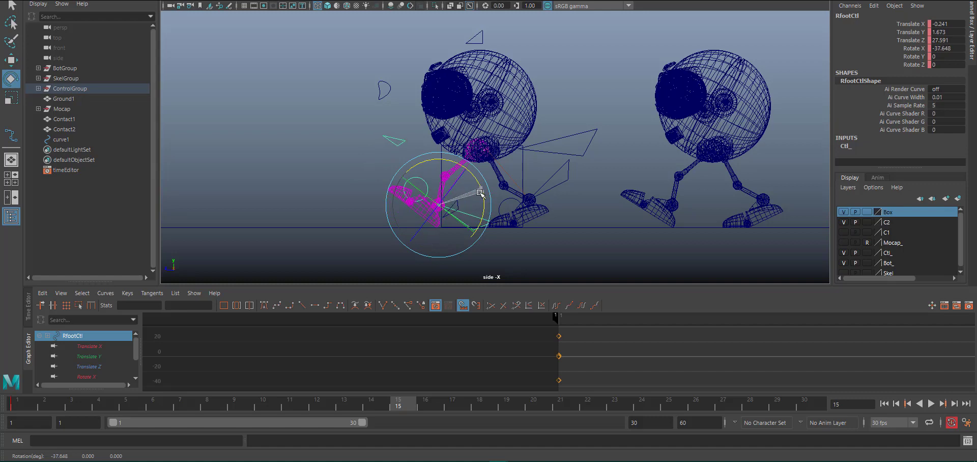
key(s)
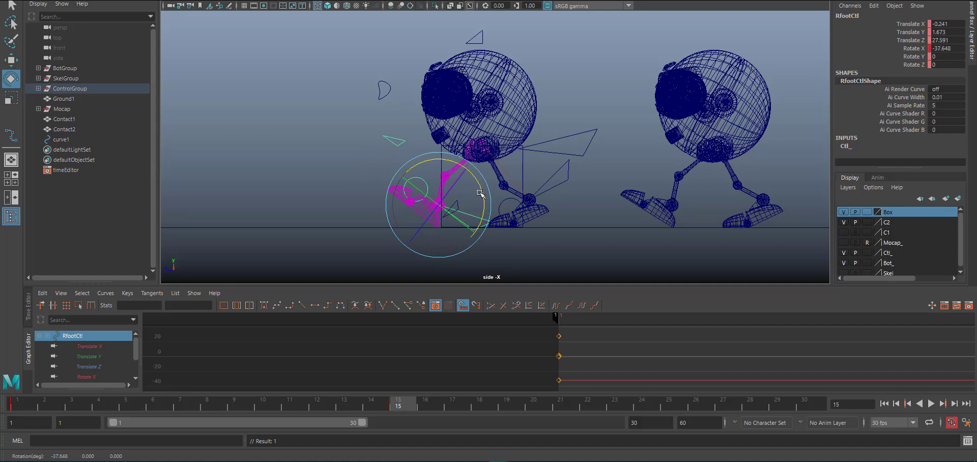
key(ctrl+z)
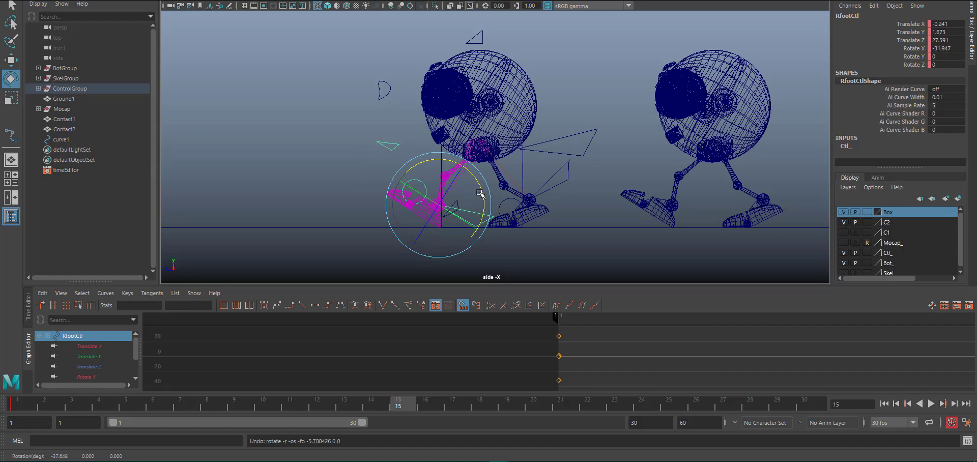
drag(480, 193, 425, 165)
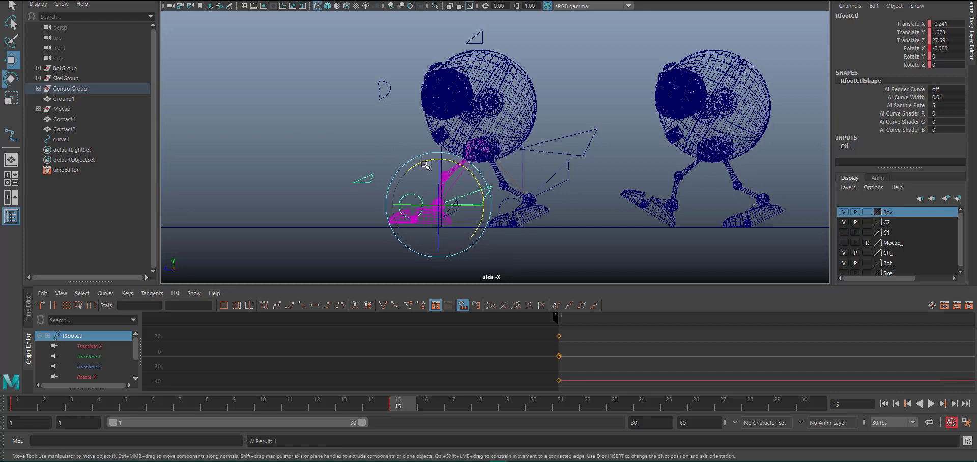
key(w)
drag(437, 206, 429, 209)
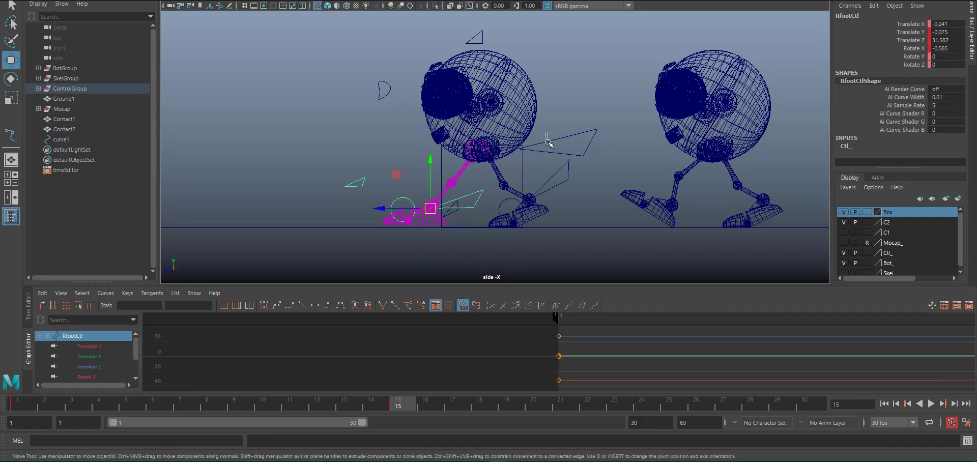
- Move the body control forward to about Translate Z 13.9, and nudge the right foot control forward to about Translate Z 32.6
click(522, 152)
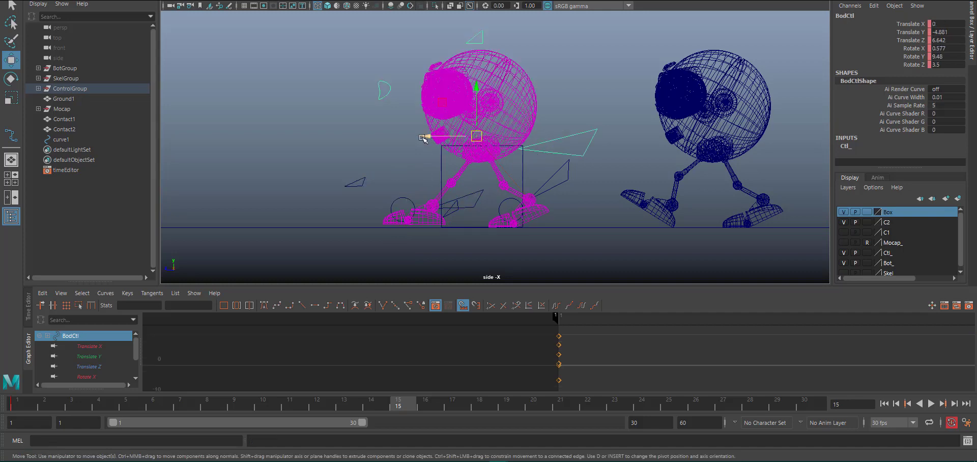
drag(427, 137, 416, 138)
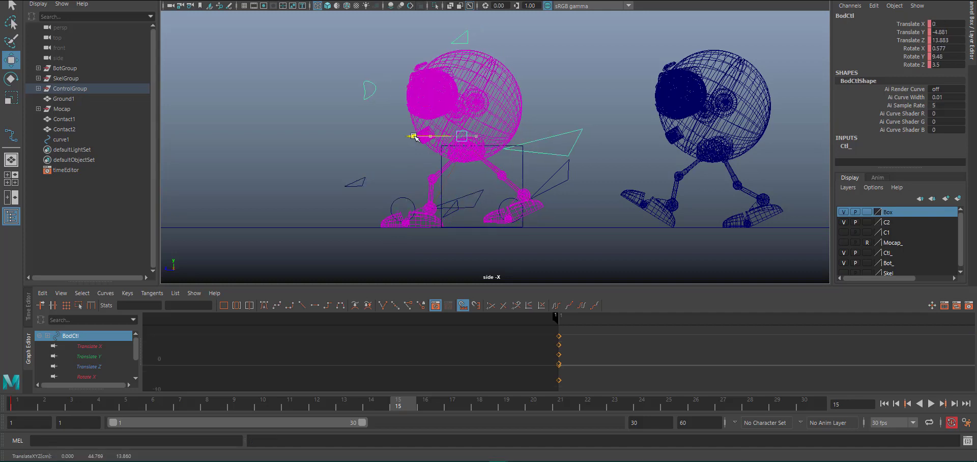
click(472, 204)
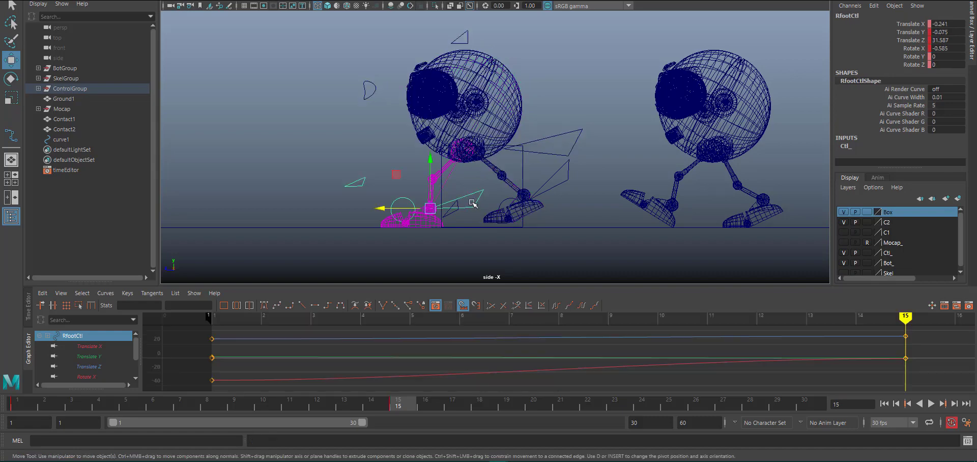
drag(383, 209, 380, 207)
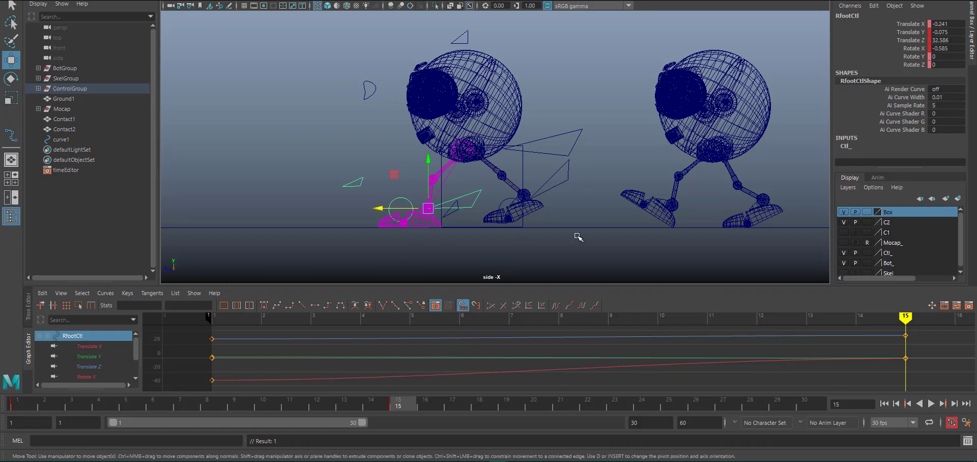
- Move the square curve forward onto the bot's front foot, at about Translate Z -128.9
click(522, 171)
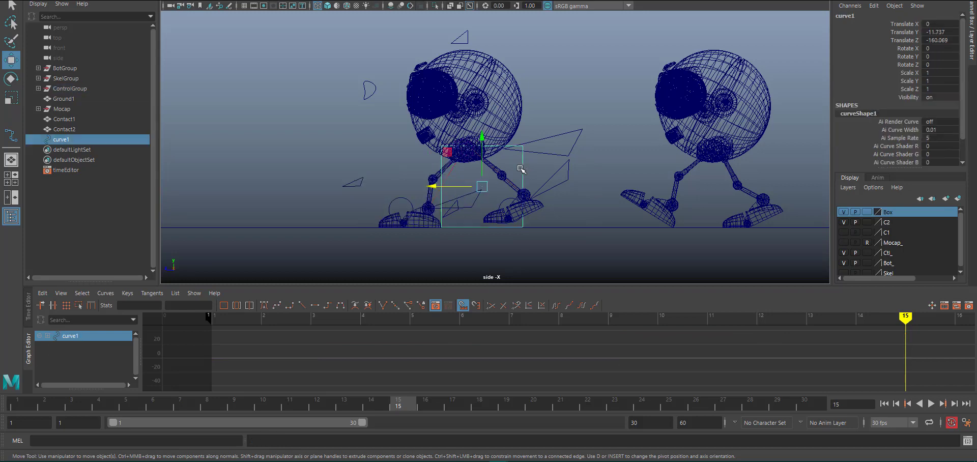
click(435, 186)
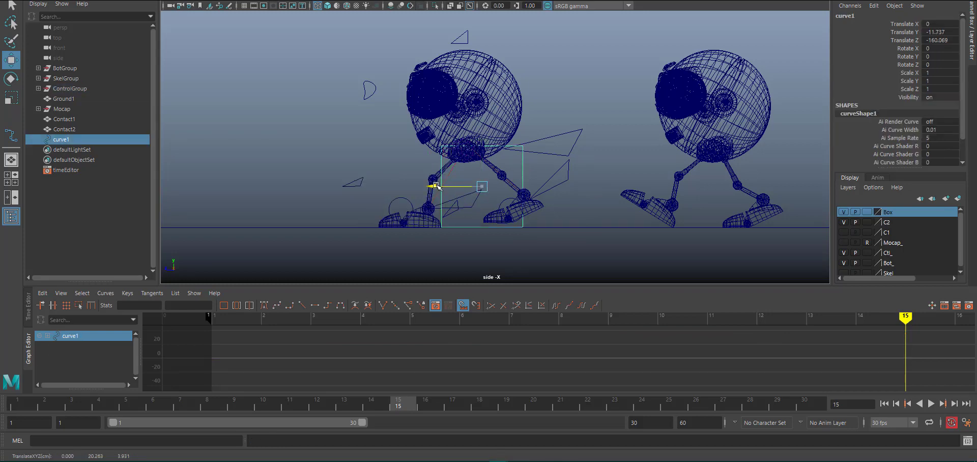
drag(436, 187, 372, 191)
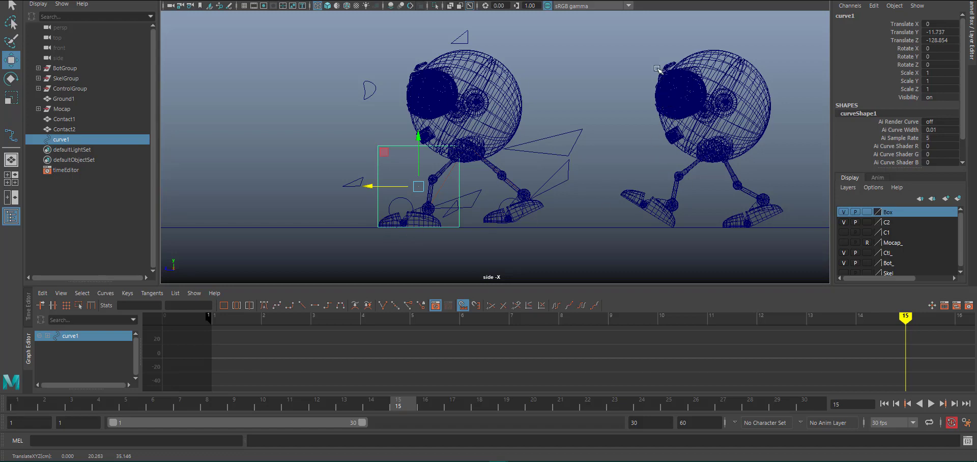
- Move the Contact2 mesh forward to about Translate Z 54.0, lining up its rear foot with the square curve
click(769, 127)
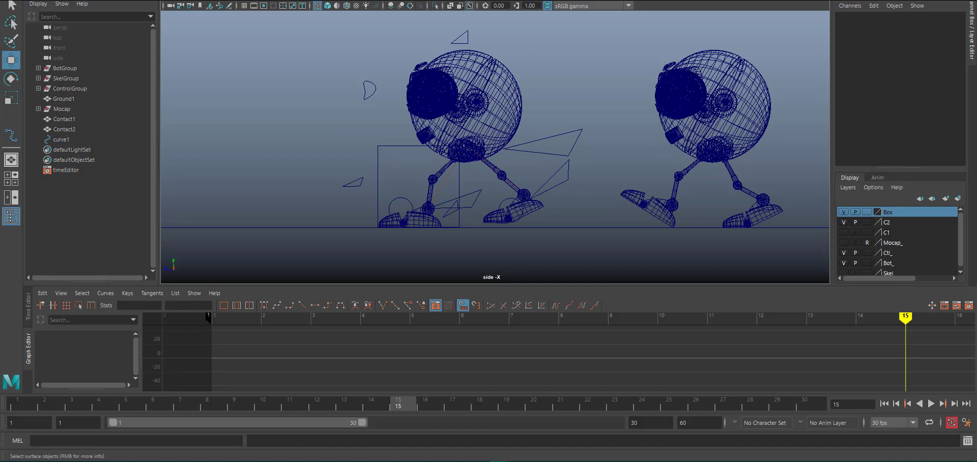
click(710, 119)
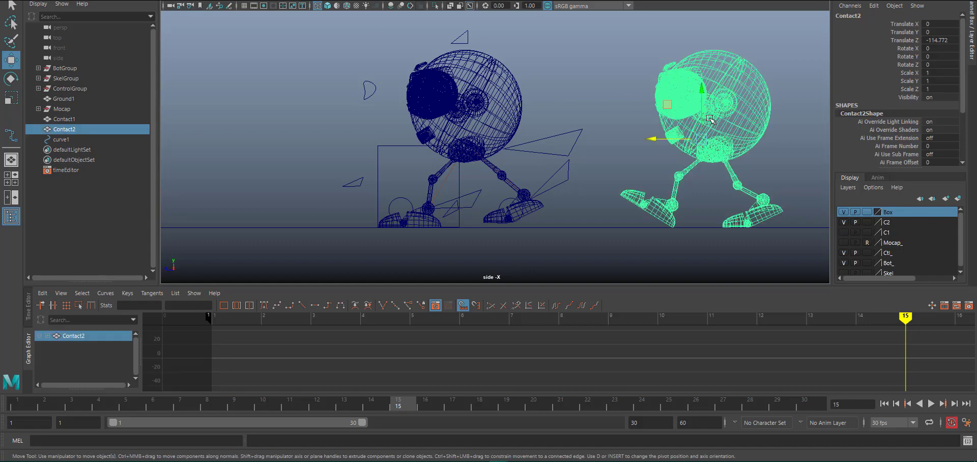
drag(655, 139, 310, 107)
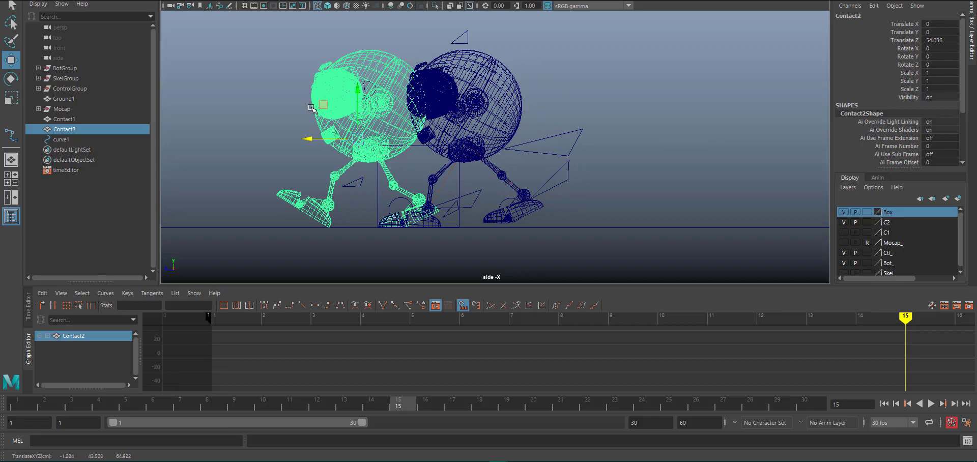
click(283, 36)
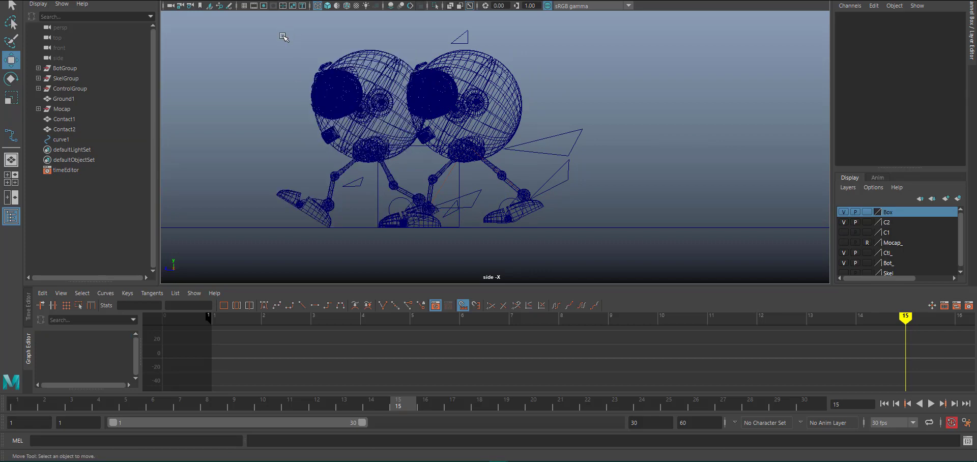
- Set the C2 layer to template display and hide the Box layer, with the right foot control selected
click(867, 222)
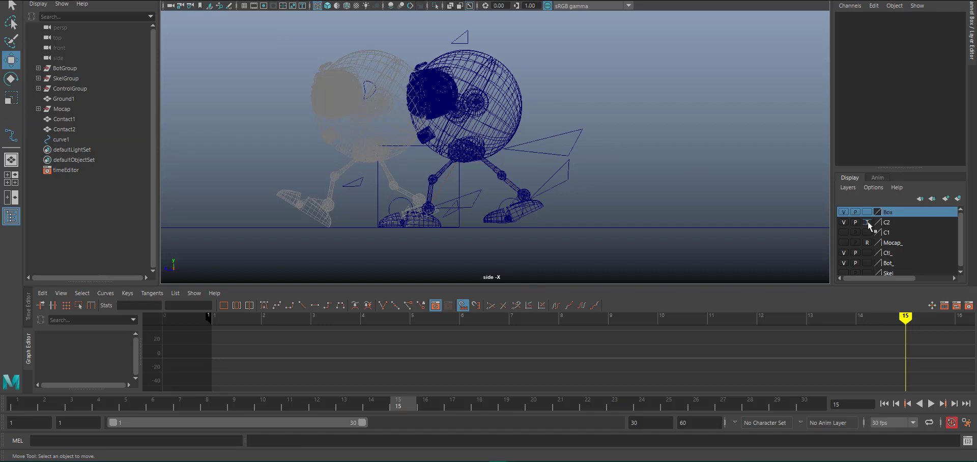
click(472, 196)
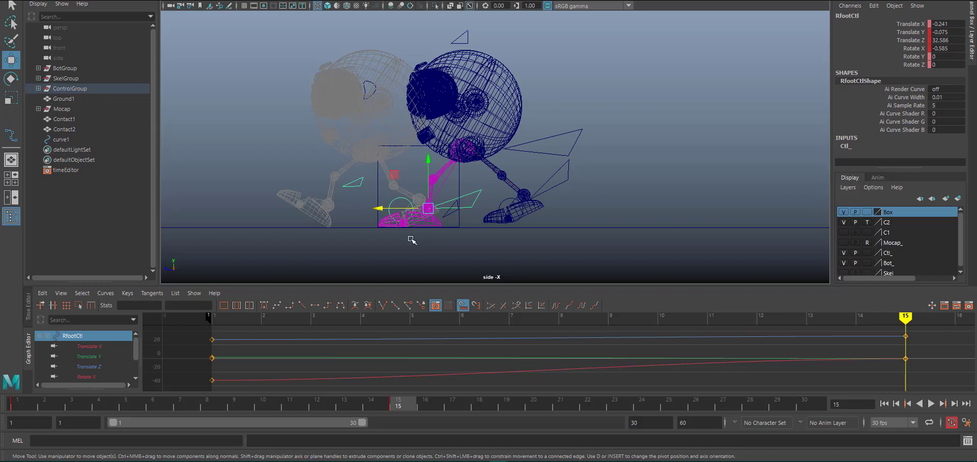
click(842, 212)
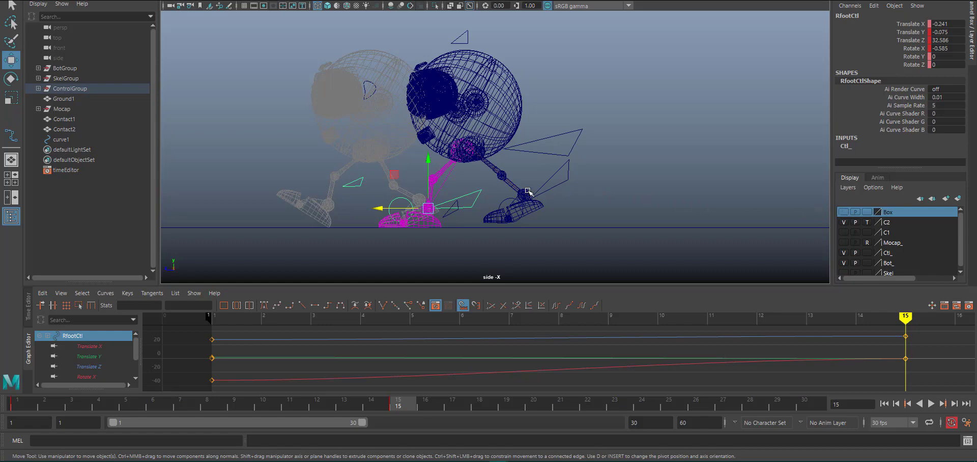
- Pose the right foot control at about Rotate X 26.7, Translate Y 4.2, Z 37.1, and rotate its toe control flat to the ground
key(e)
drag(460, 199, 445, 170)
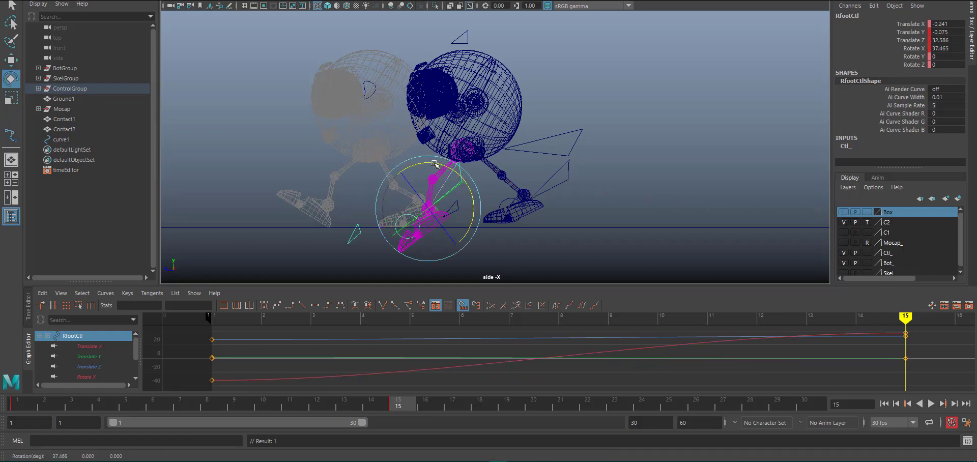
key(w)
drag(428, 208, 422, 202)
key(e)
key(w)
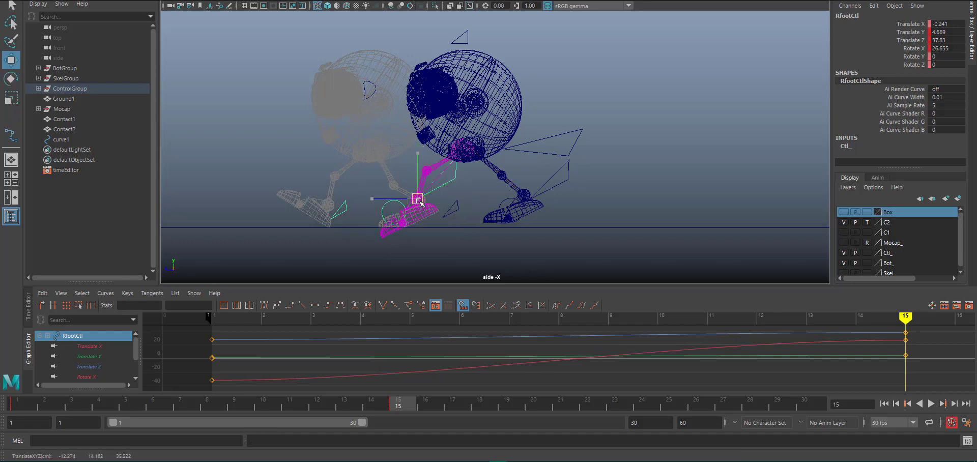
drag(417, 198, 438, 184)
key(e)
click(388, 209)
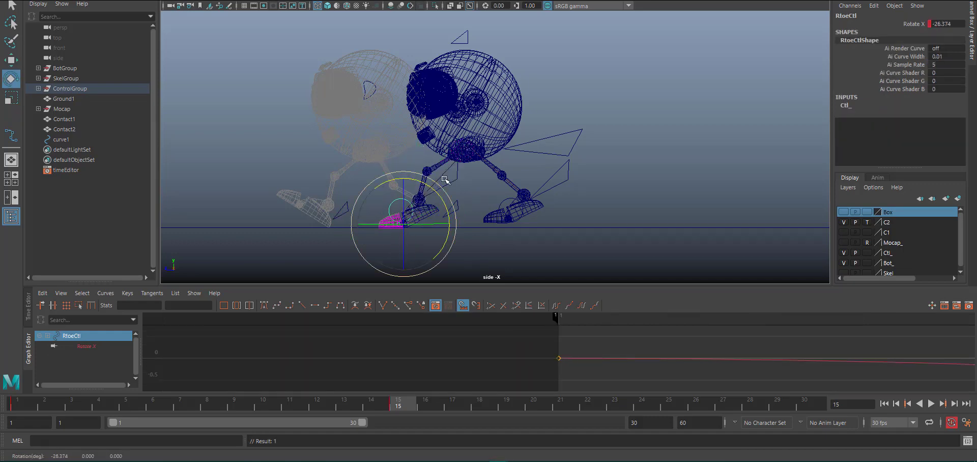
- Move the body control forward to about Translate Z 60.6 and bring the left foot control forward toward the Contact2 mesh's front foot
click(503, 97)
key(w)
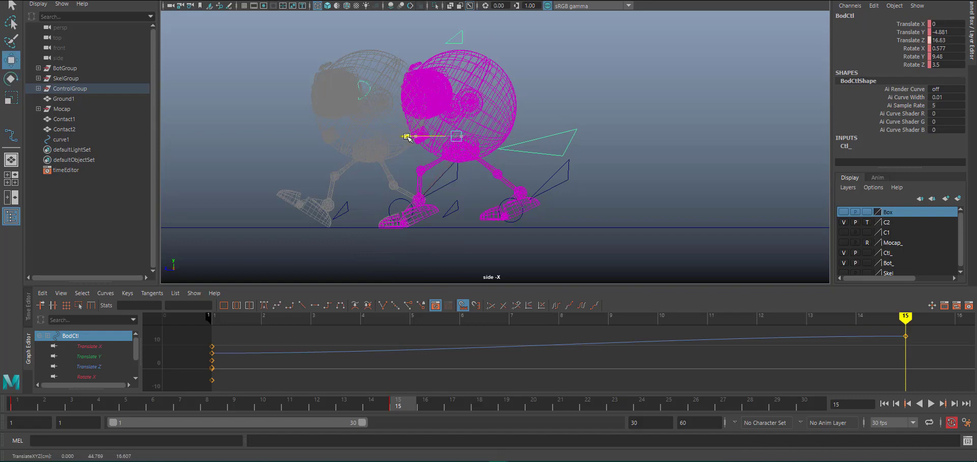
drag(408, 135, 316, 137)
click(568, 174)
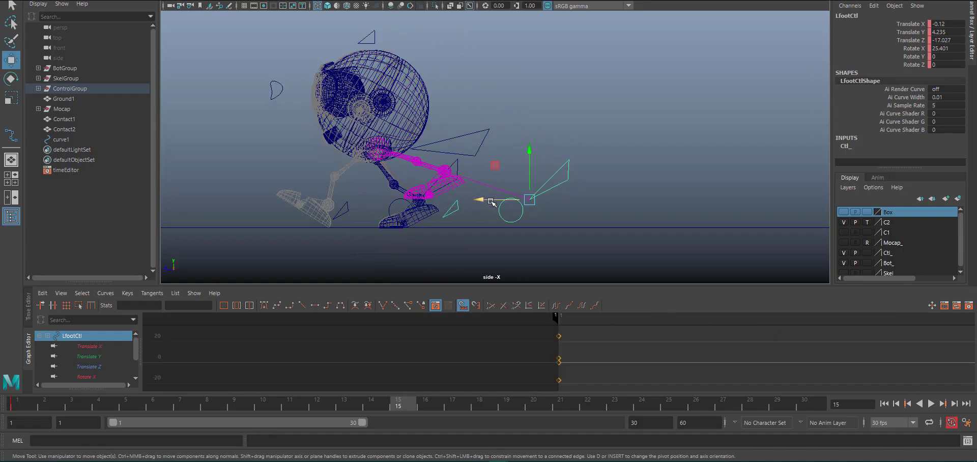
drag(482, 199, 286, 190)
click(462, 137)
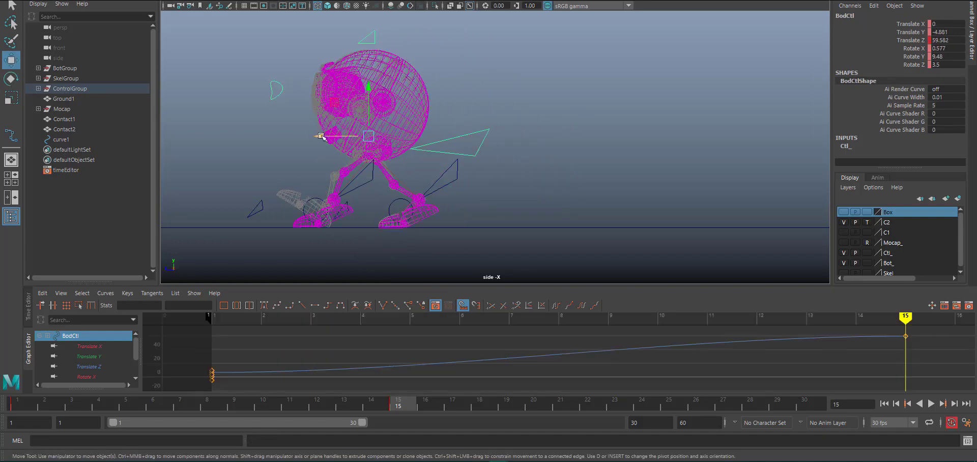
drag(316, 137, 321, 136)
- Turn the body control to about Rotate Y -10.8 to match the Contact2 mesh, and nudge it forward to about Translate Z 61.0
key(space)
mouse_move(681, 81)
alt+mouse_down()
mouse_move(730, 86)
mouse_move(671, 87)
alt+mouse_up()
key(e)
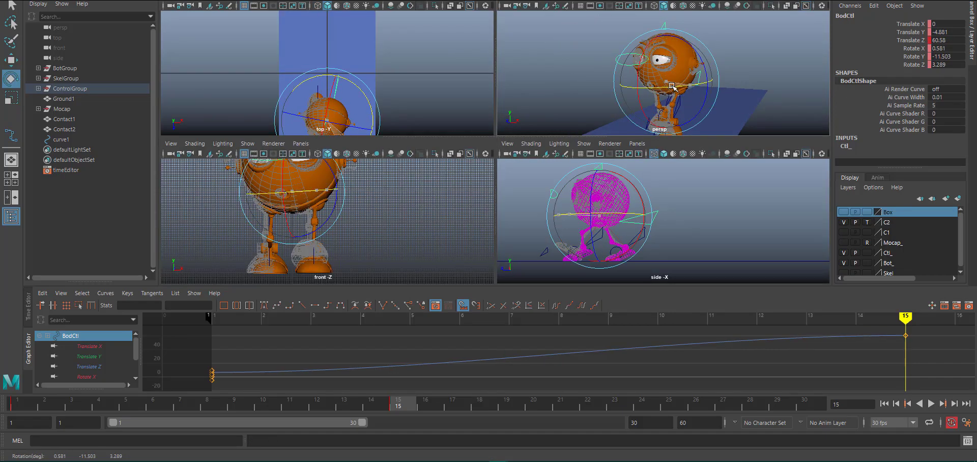
mouse_move(552, 66)
alt+mouse_down()
mouse_move(585, 60)
mouse_move(578, 83)
mouse_move(600, 84)
alt+mouse_up()
click(867, 222)
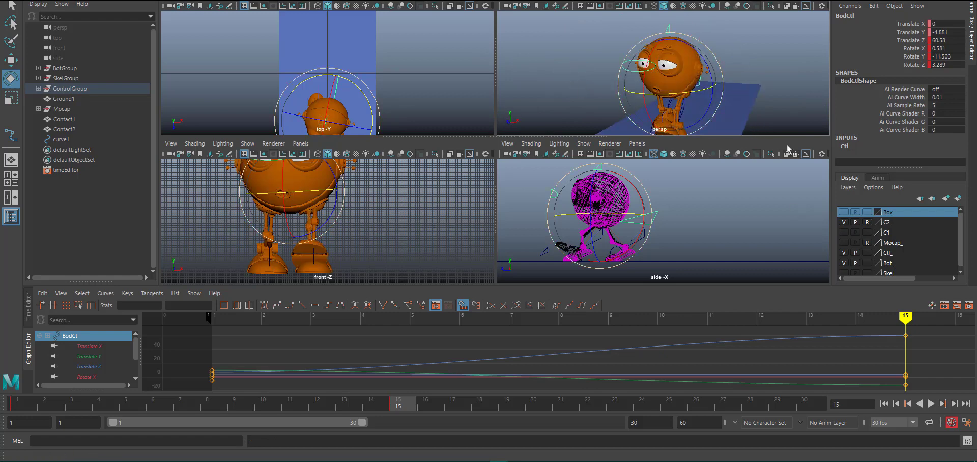
click(867, 222)
click(867, 222)
drag(699, 90, 700, 90)
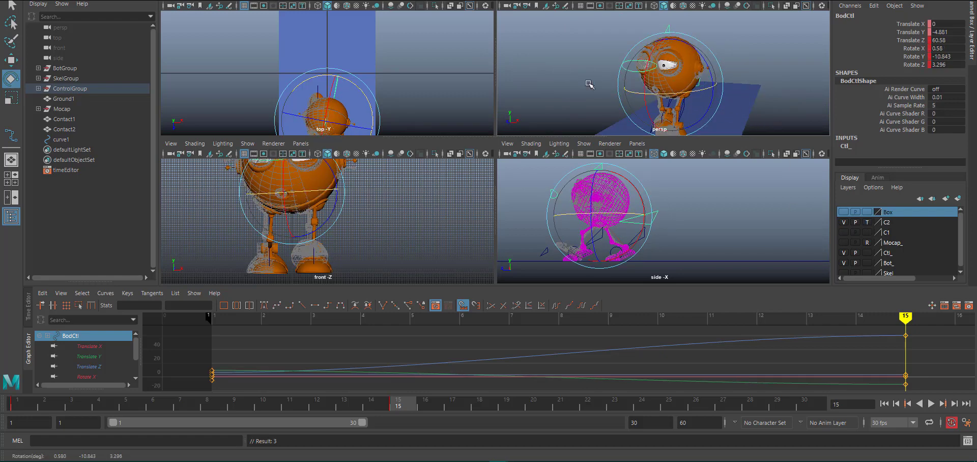
alt+drag(589, 84, 573, 81)
key(w)
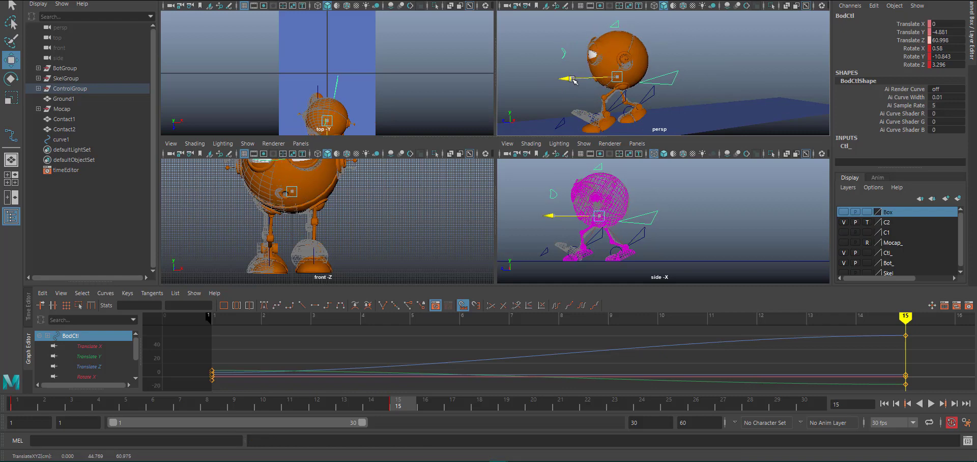
- Pose the left foot control at about Rotate X -28.8, Translate Y 1.9, Z 82.1, with its toe control at about Rotate X -9.2
key(space)
alt+middle_drag(468, 170, 604, 146)
scroll(553, 222, up, 3)
alt+middle_drag(406, 188, 392, 212)
click(407, 213)
drag(399, 214, 388, 221)
key(e)
drag(459, 180, 488, 221)
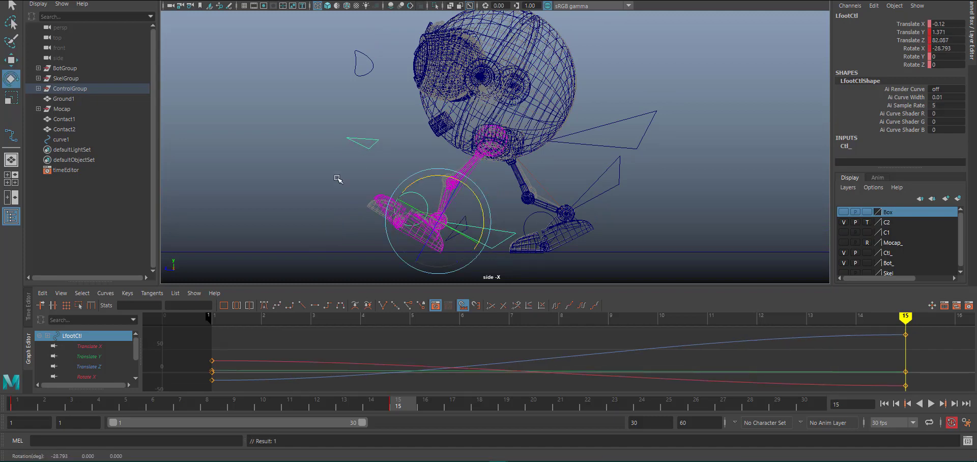
click(337, 179)
click(407, 214)
key(w)
drag(438, 185, 438, 173)
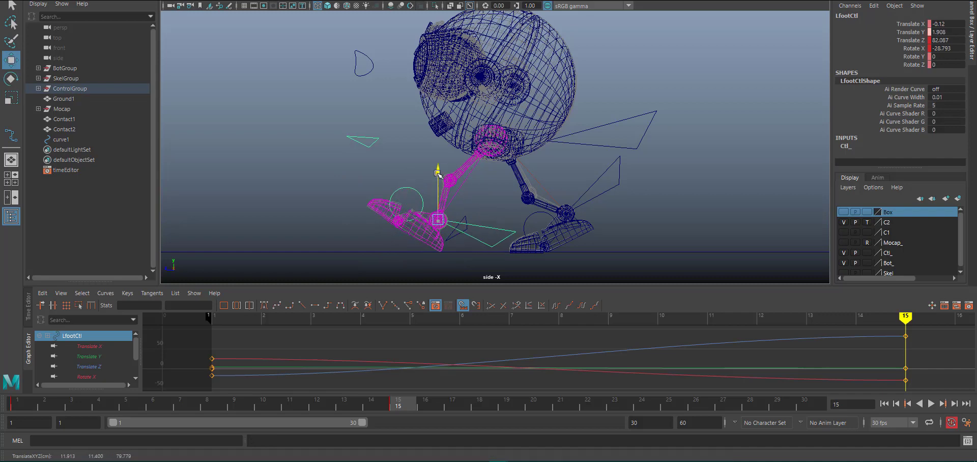
click(389, 211)
click(945, 24)
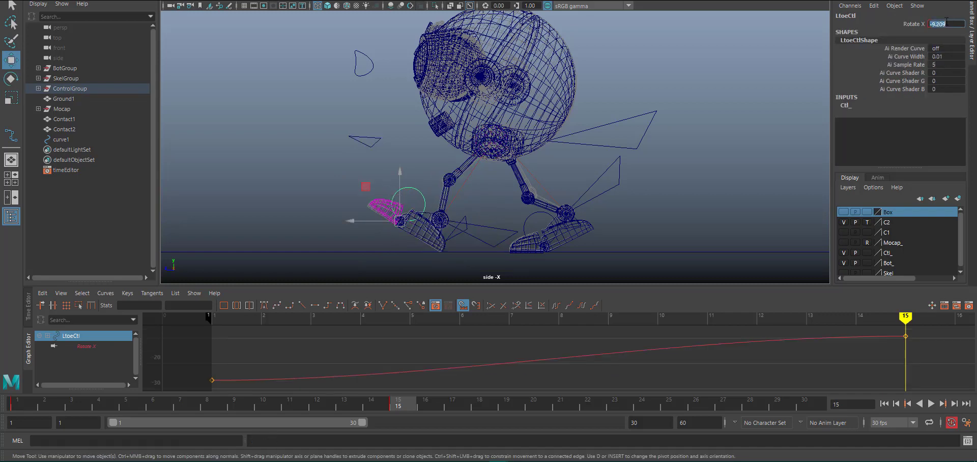
- Refine the left foot control to about Translate Y 2.1, Z 81.7, Rotate X -29.9, and key it at frame 15
click(438, 223)
mouse_move(439, 223)
mouse_down()
mouse_move(455, 206)
mouse_move(437, 219)
mouse_up()
key(e)
key(w)
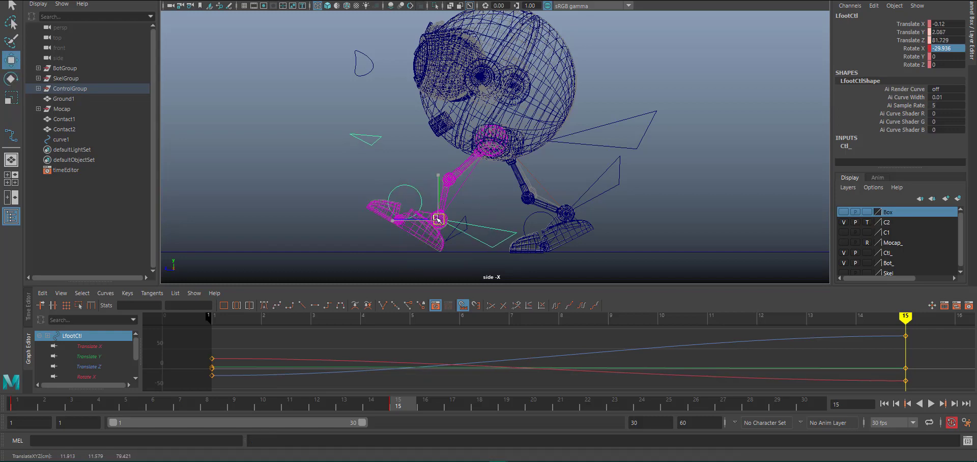
key(s)
- Fine-tune and key the body control's forward position, and rotate the left foot control to about Rotate X -31.1
click(600, 143)
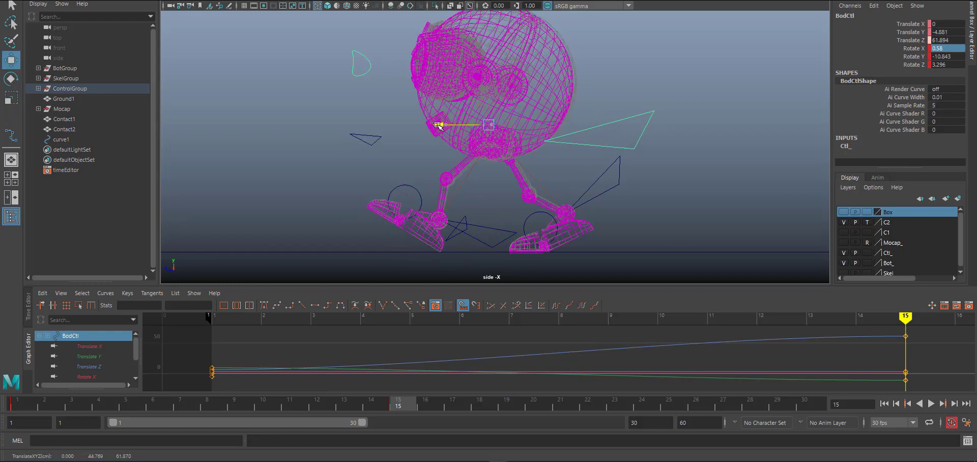
key(s)
click(600, 173)
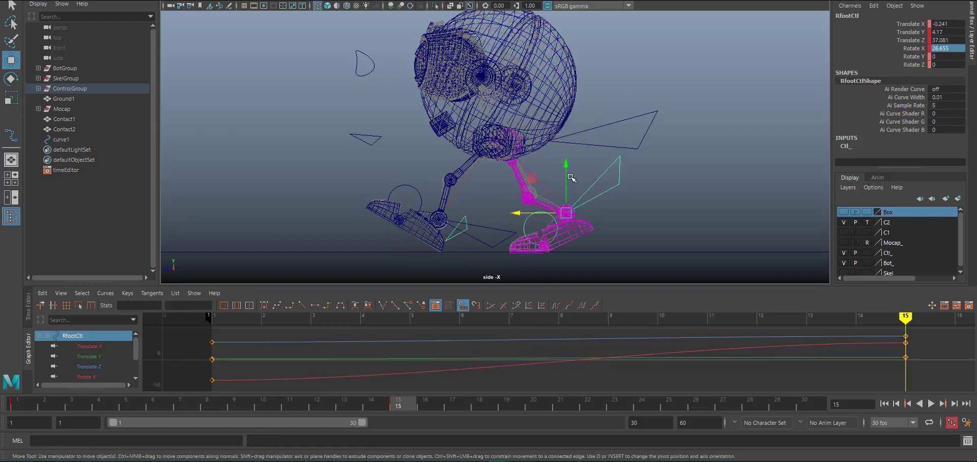
key(e)
click(490, 230)
click(492, 219)
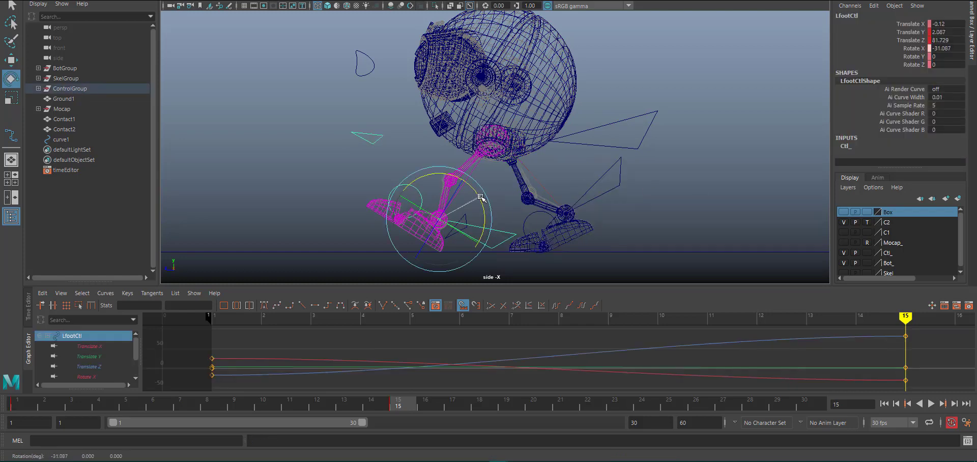
key(w)
click(636, 203)
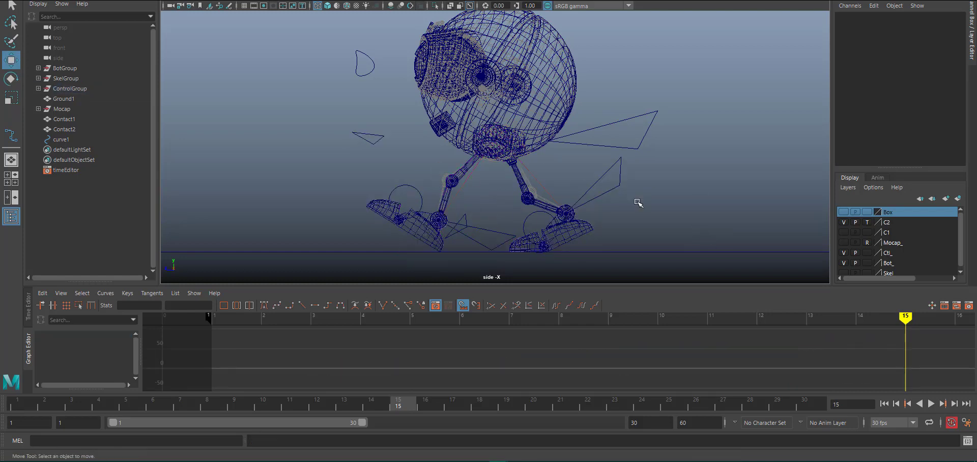
- Select all of the bot's controls and key them at frame 15
scroll(362, 152, down, 5)
scroll(531, 205, up, 1)
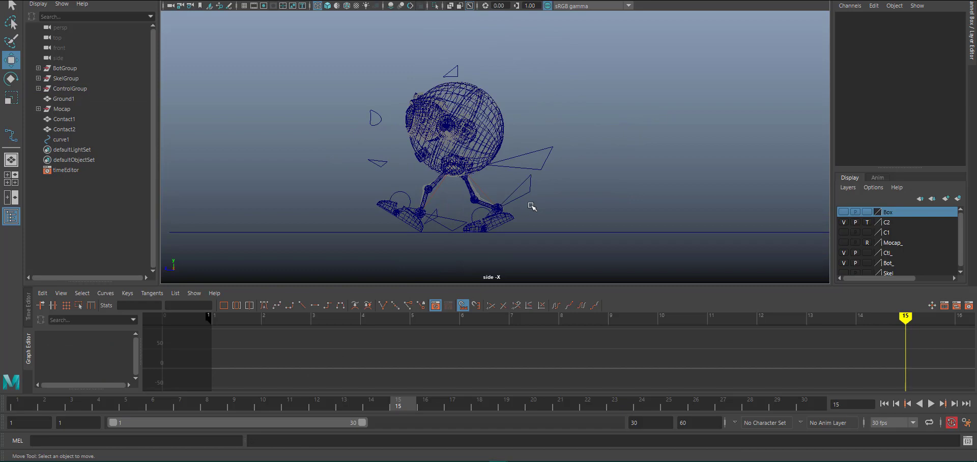
drag(562, 242, 337, 116)
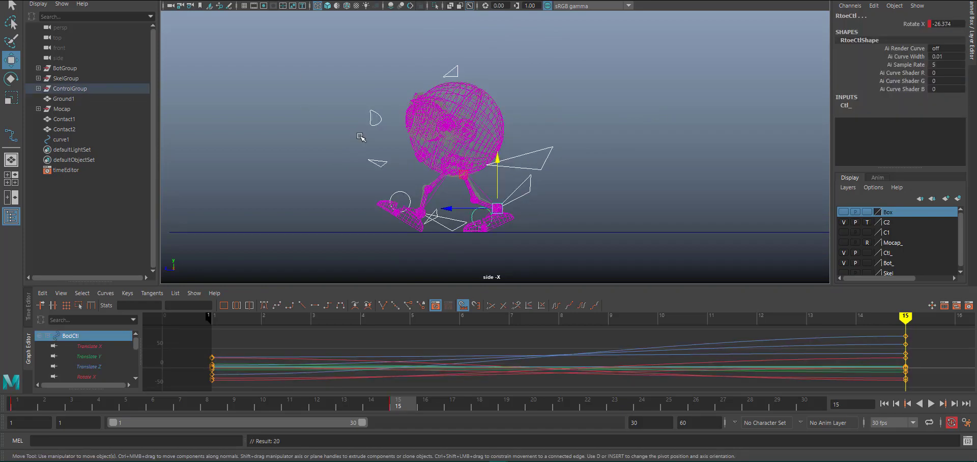
- Swap the C2 layer's visibility for the Box layer and move the square curve to about Translate Z -65.3, at the front heel
click(843, 222)
click(844, 211)
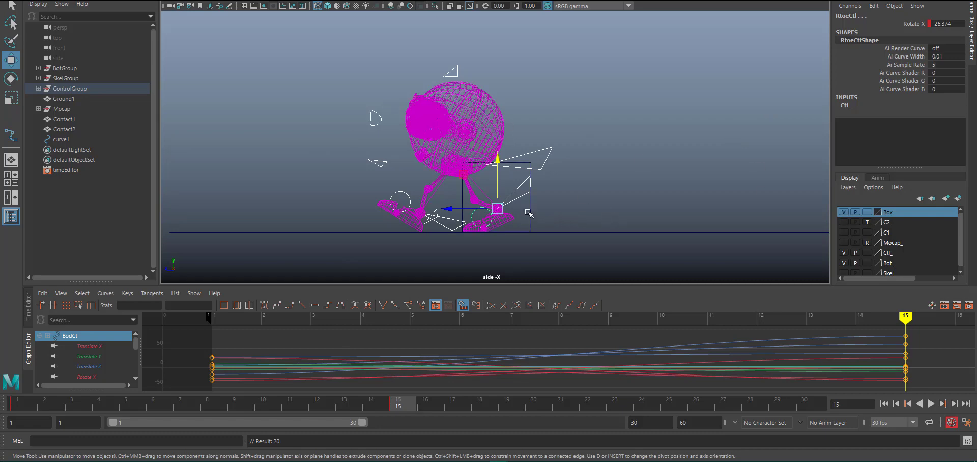
drag(529, 212, 581, 219)
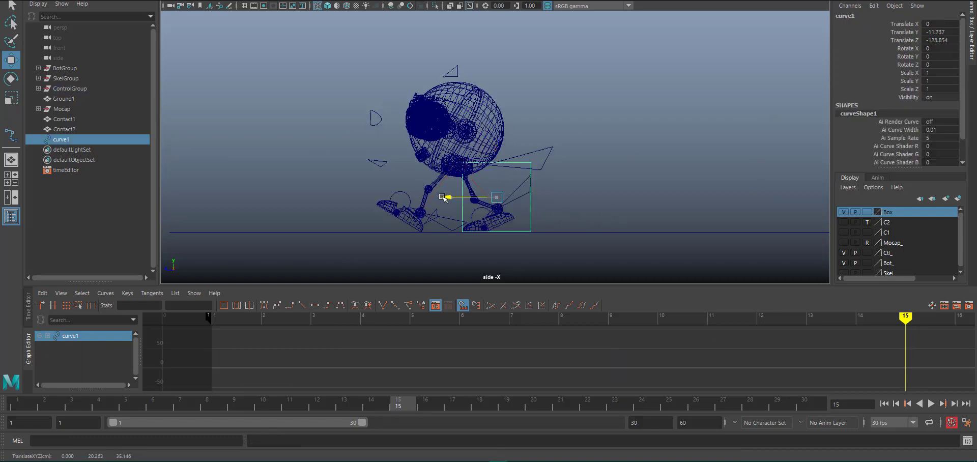
drag(442, 197, 340, 195)
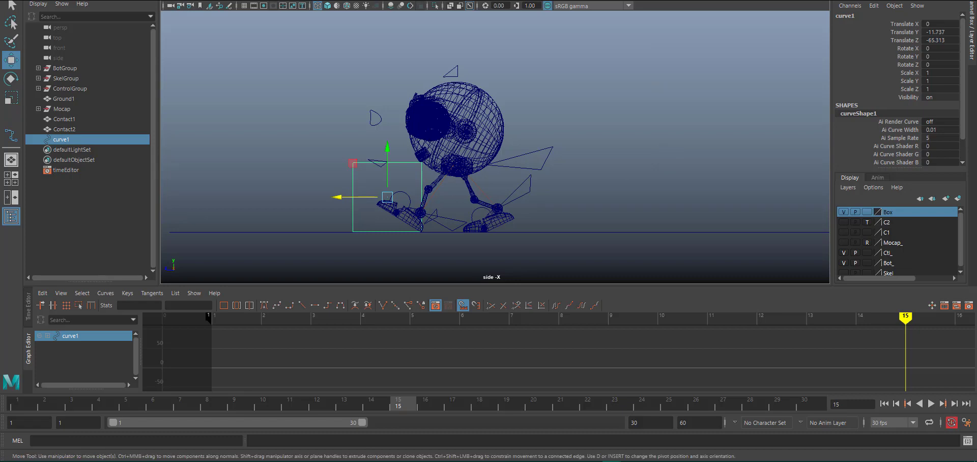
- Show the C1 layer and set it to reference display
click(843, 232)
click(866, 233)
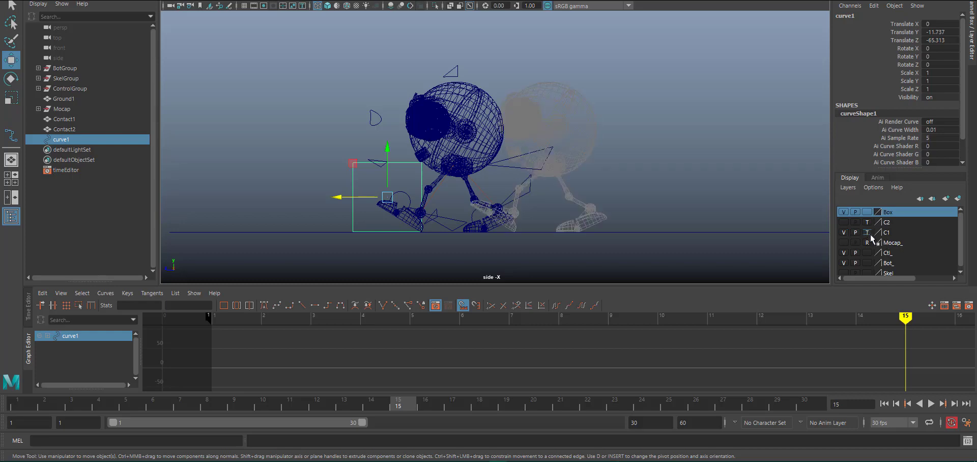
click(866, 233)
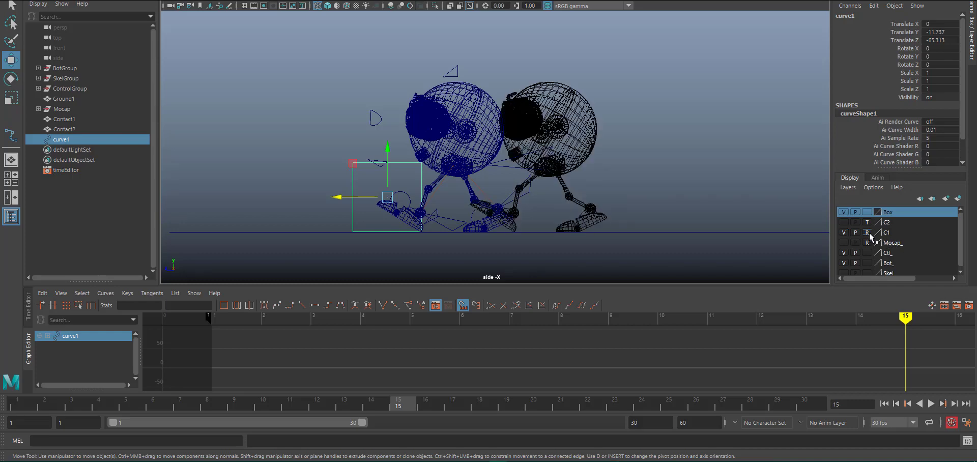
- Set the C1 layer back to normal display and move the Contact1 mesh behind the bot to about Translate Z -60
click(866, 233)
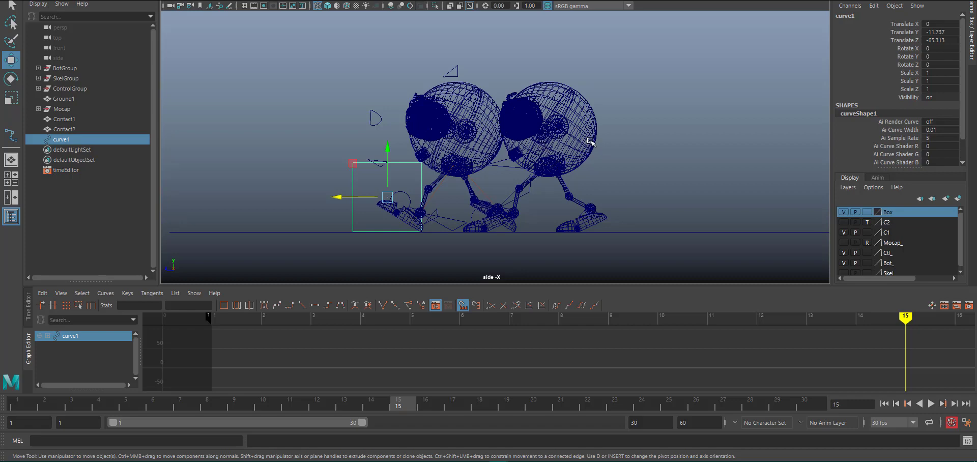
click(588, 138)
drag(489, 156, 596, 167)
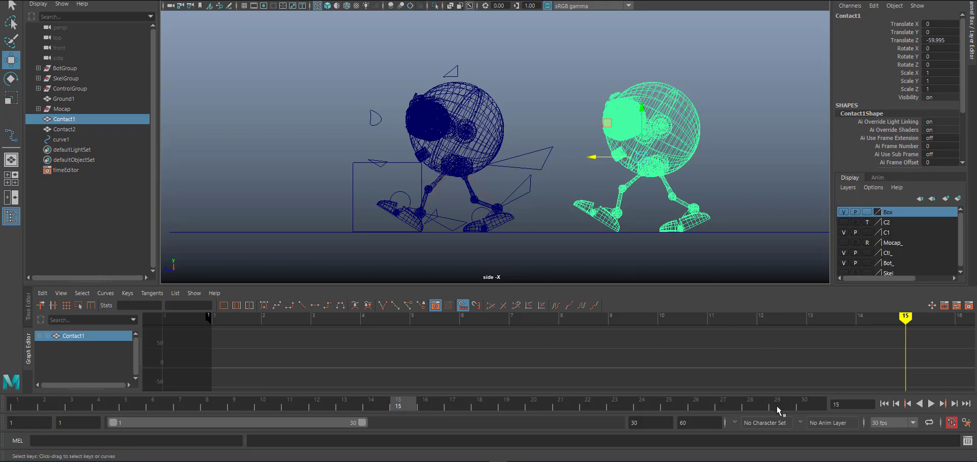
- Advance to frame 30 and nudge the square curve to about Translate Z -65.7, aligned with the front heel
key(alt+v)
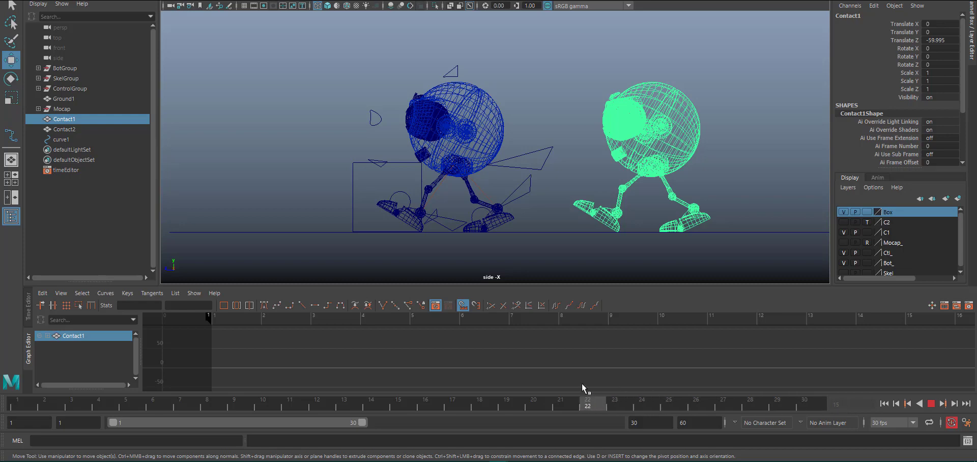
key(alt+v)
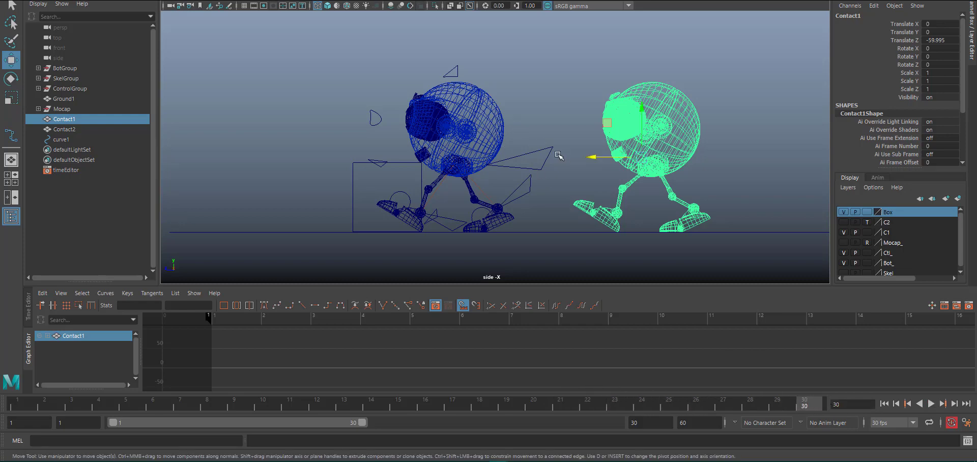
click(542, 152)
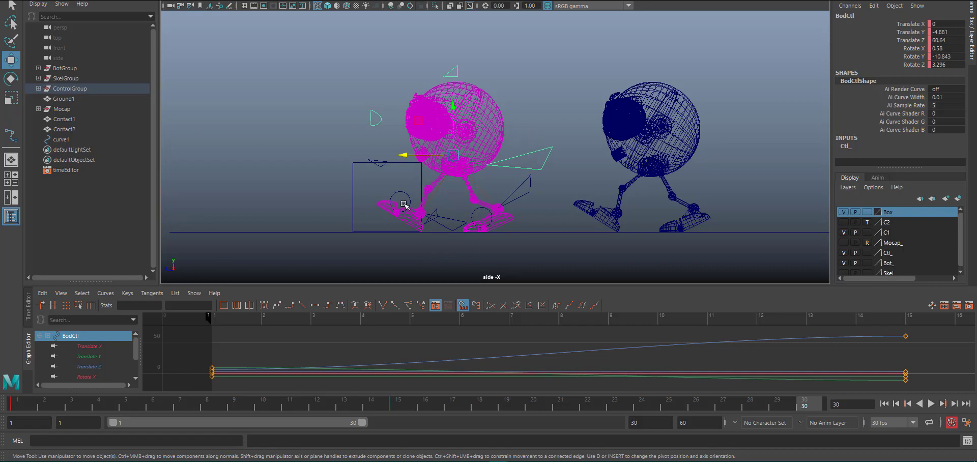
click(450, 218)
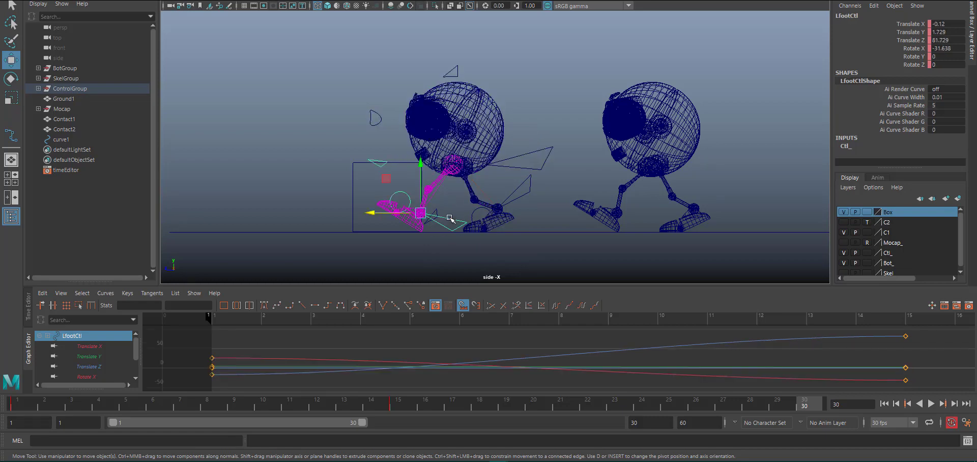
alt+middle_drag(406, 199, 410, 174)
alt+right_drag(409, 174, 613, 220)
click(283, 164)
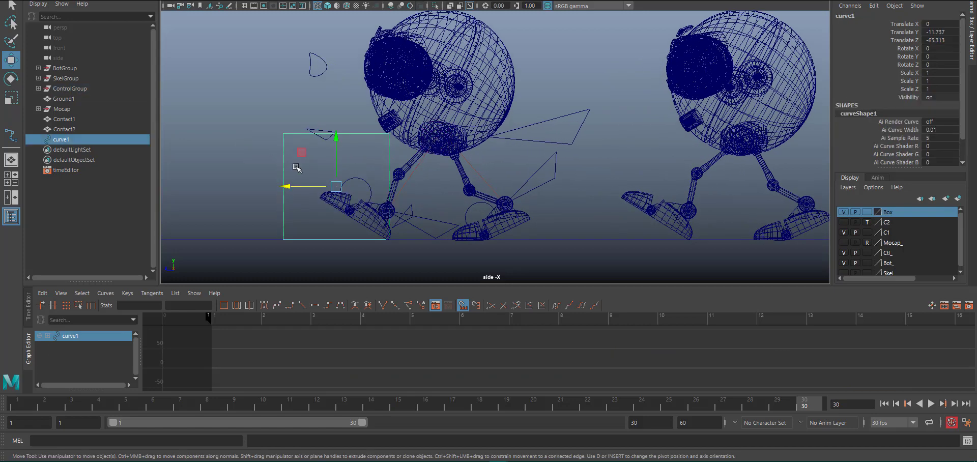
drag(286, 186, 288, 186)
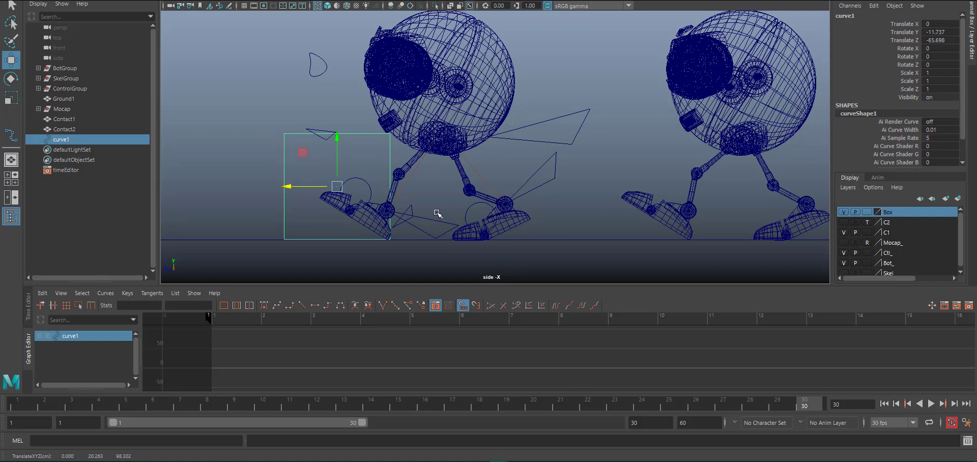
- Rotate the left foot control flat to the ground, to about Rotate X 0.3
click(439, 229)
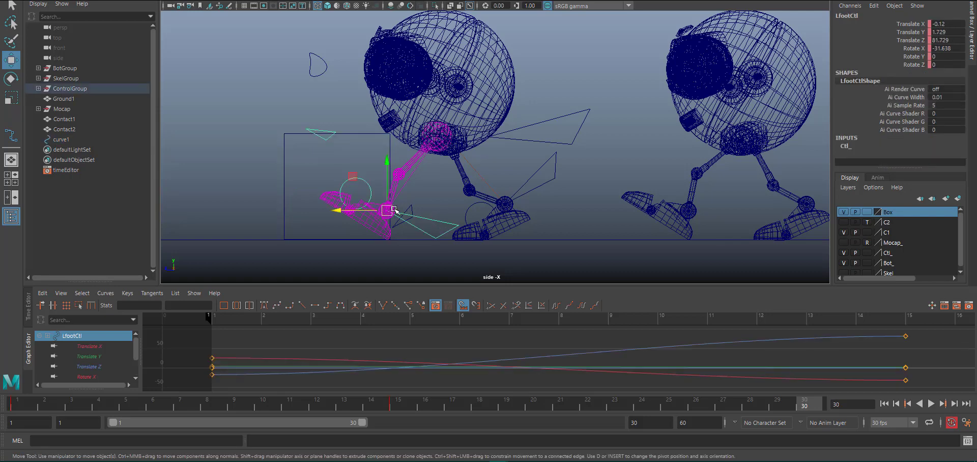
key(e)
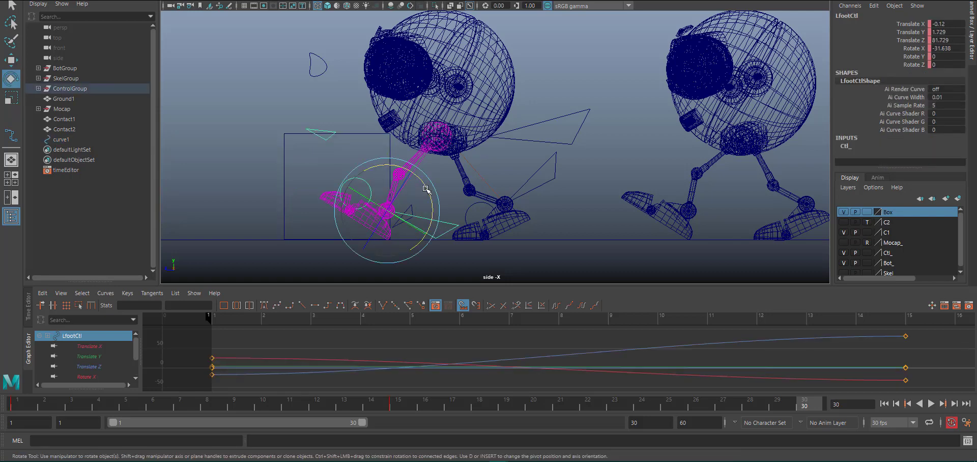
drag(426, 189, 404, 179)
key(w)
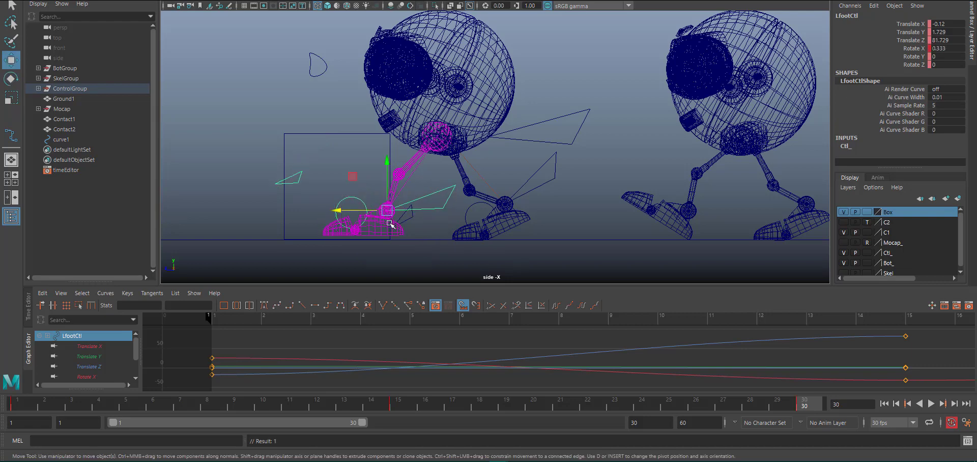
- Move the body control forward to about Translate Z 73.2, then place and key the left foot control at about Translate Y 0.2, Z 86.9
click(432, 131)
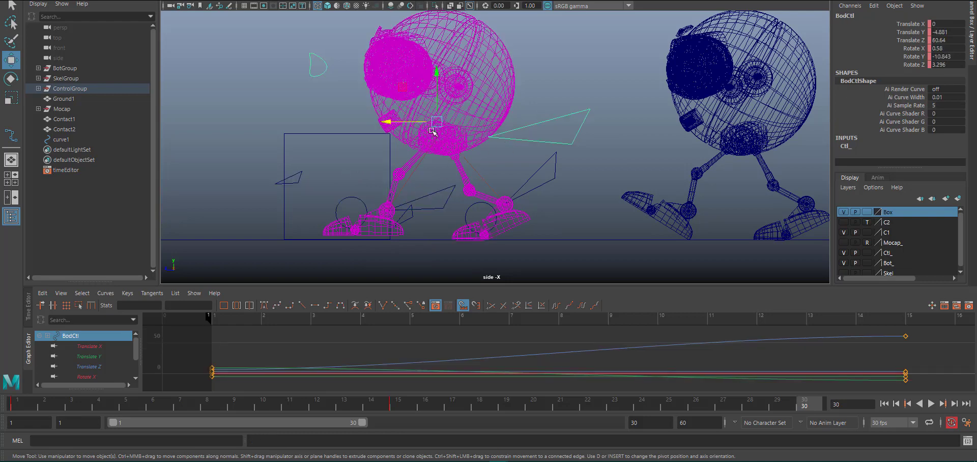
drag(398, 122, 362, 127)
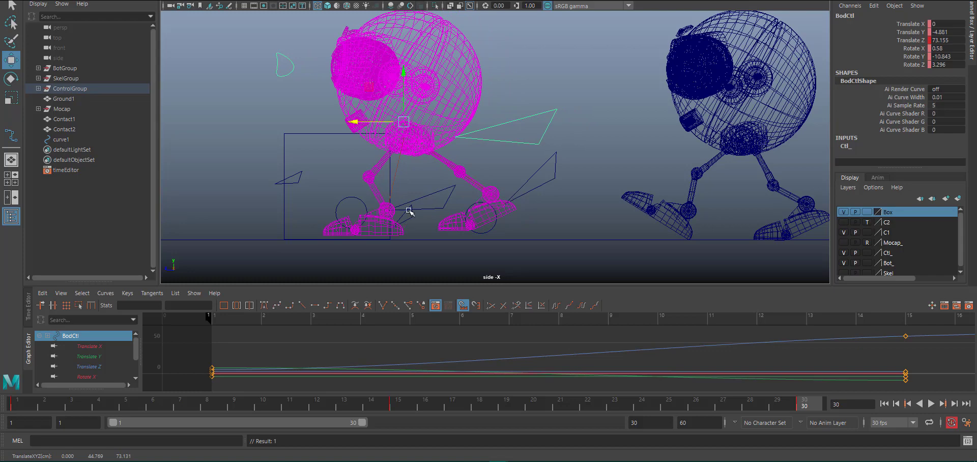
click(410, 210)
drag(387, 211, 372, 215)
key(s)
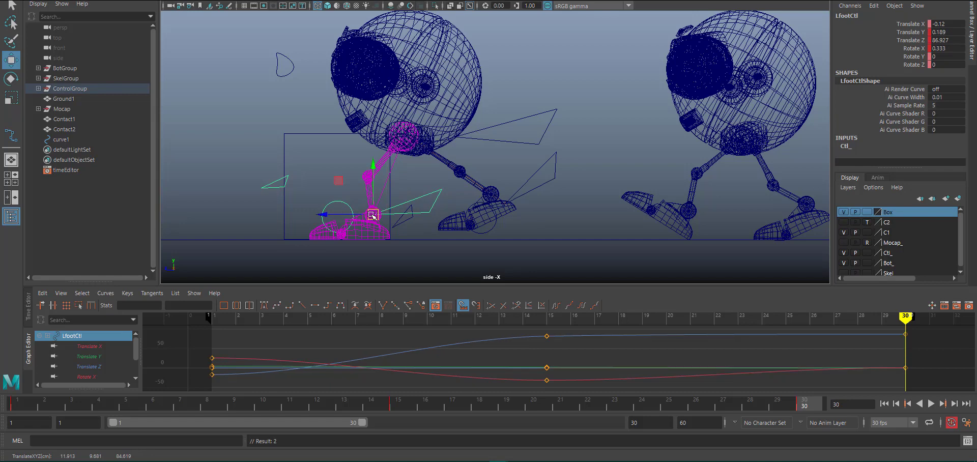
- Move the body control forward to about Translate Z 99 and the right foot control to about Translate Z 119.3
key(e)
alt+drag(462, 190, 529, 190)
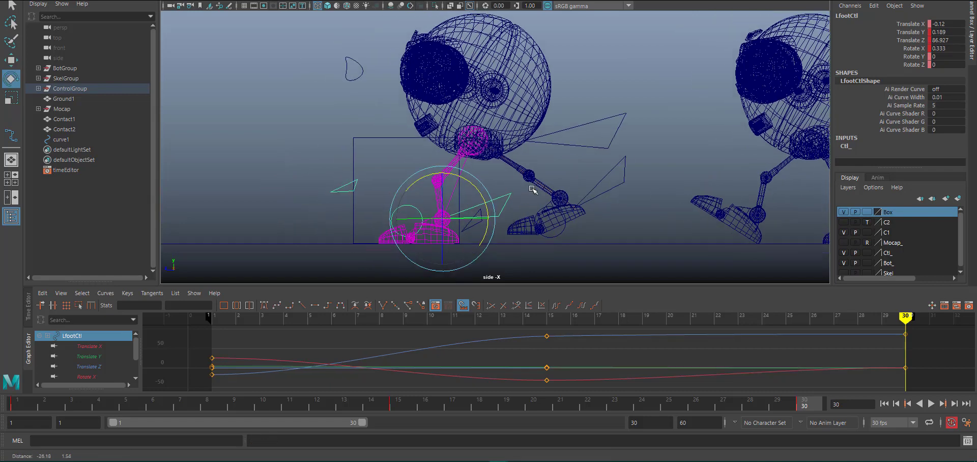
alt+right_drag(530, 190, 459, 162)
drag(583, 104, 589, 175)
key(w)
drag(510, 195, 334, 183)
click(527, 185)
- Move the Contact1 mesh ahead to about Translate Z 108.3 so its rear foot meets the bot's left foot, and set the C1 layer to template display
click(730, 140)
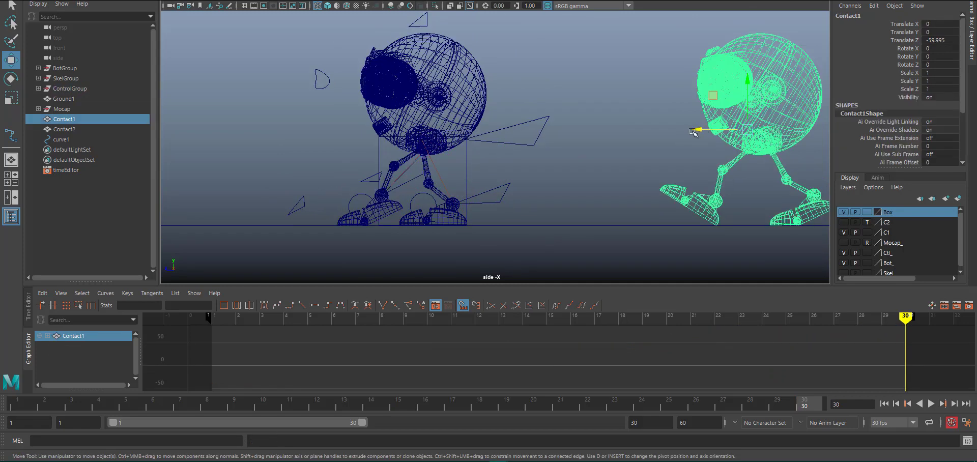
drag(699, 129, 333, 104)
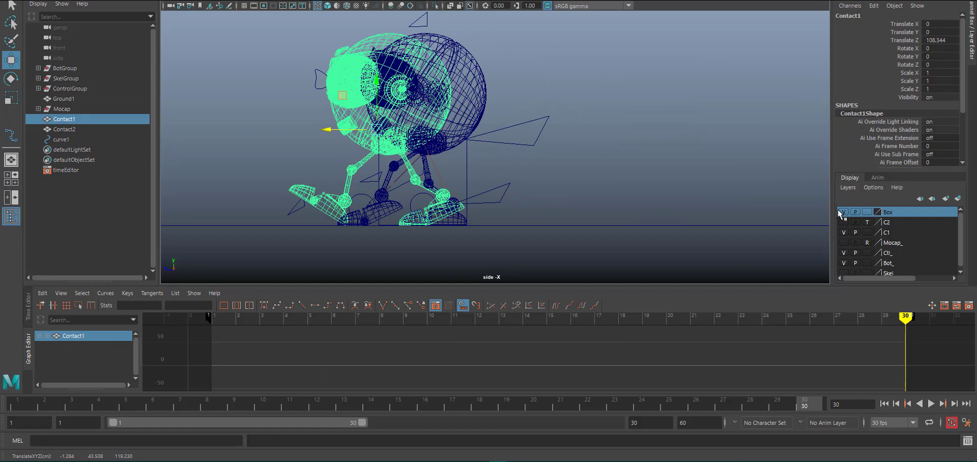
click(867, 232)
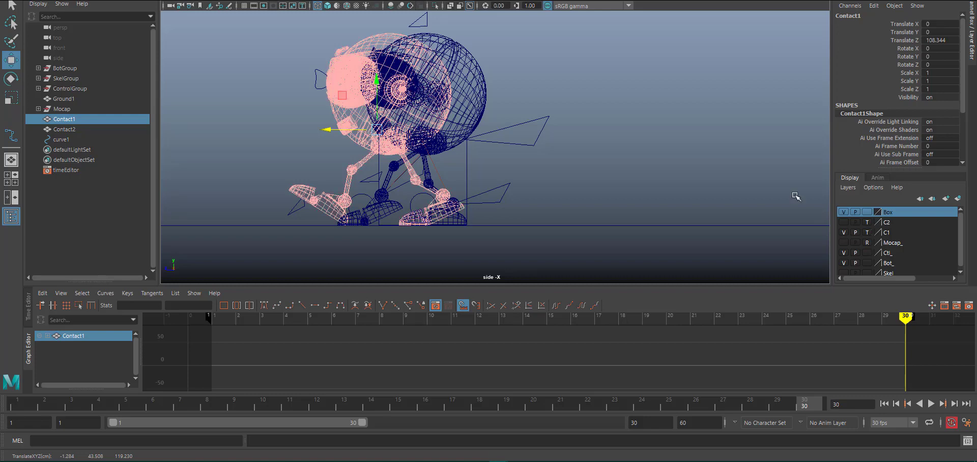
click(608, 102)
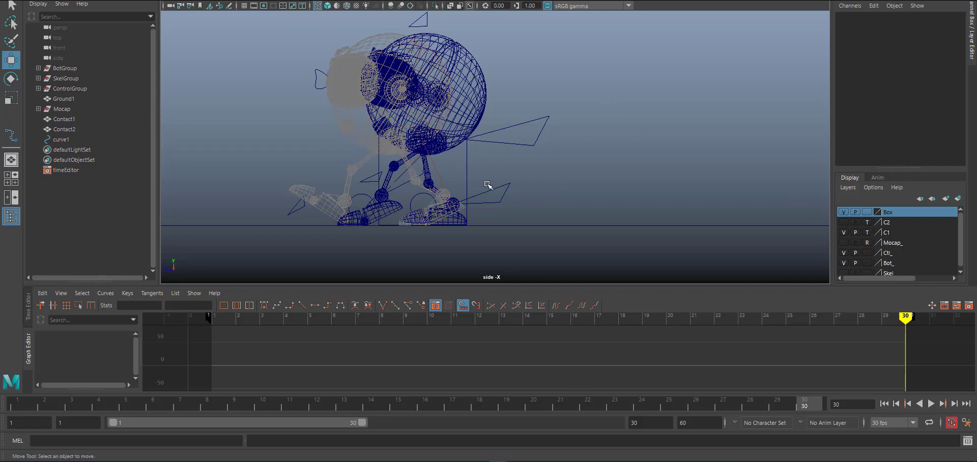
- Match the left foot control to the template's rear foot at about Translate Y 4.3, Translate Z 91.2 and Rotate X 24.8
click(497, 205)
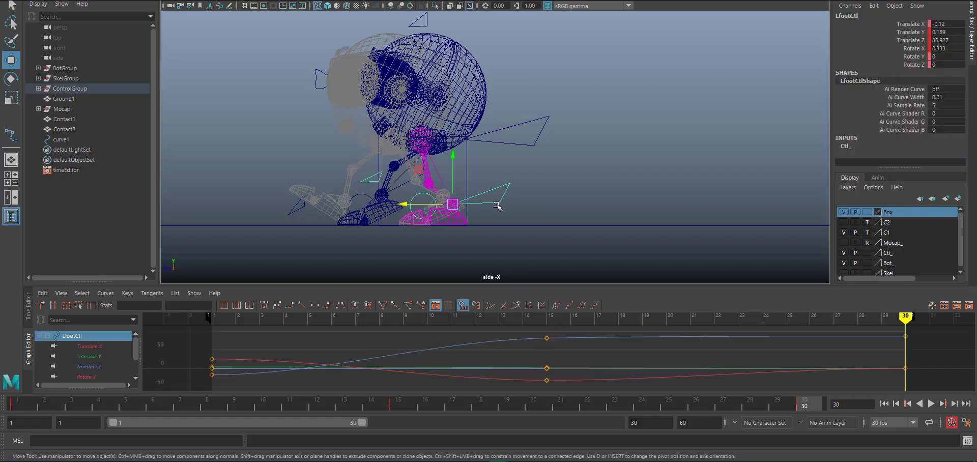
alt+middle_drag(473, 212, 468, 187)
alt+right_drag(468, 187, 543, 205)
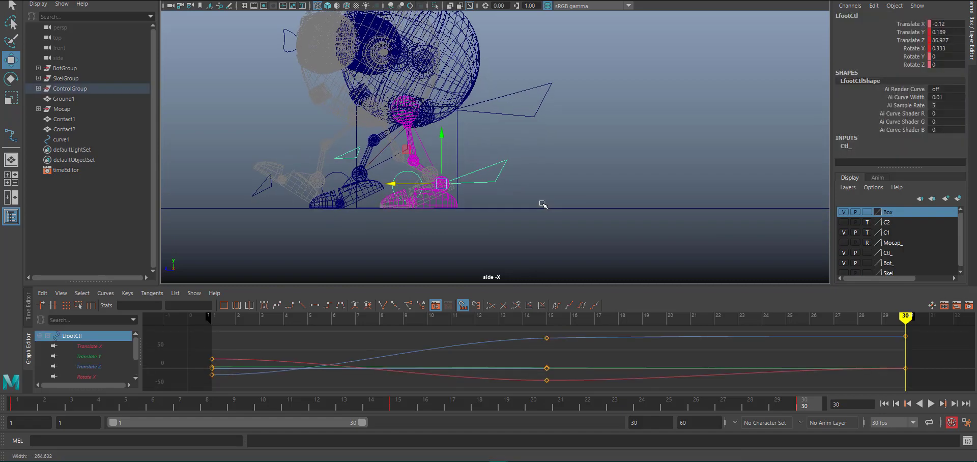
alt+middle_drag(515, 185, 559, 204)
alt+right_drag(559, 203, 598, 220)
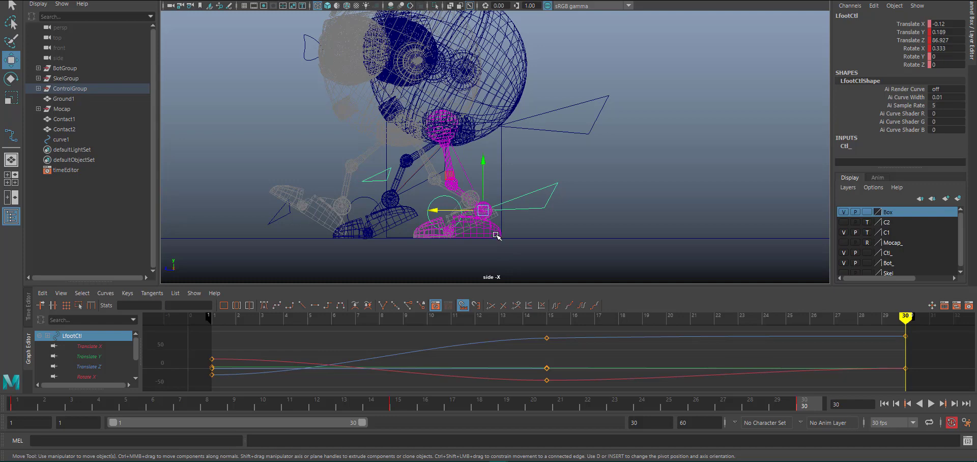
drag(486, 209, 473, 198)
key(e)
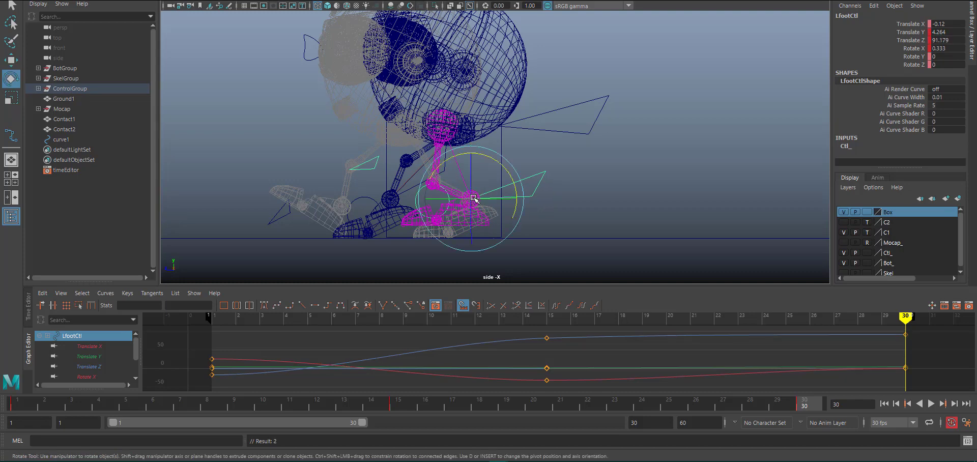
drag(489, 160, 459, 171)
- Rotate the left toe control until the toe lies flat on the ground like the template's
click(657, 175)
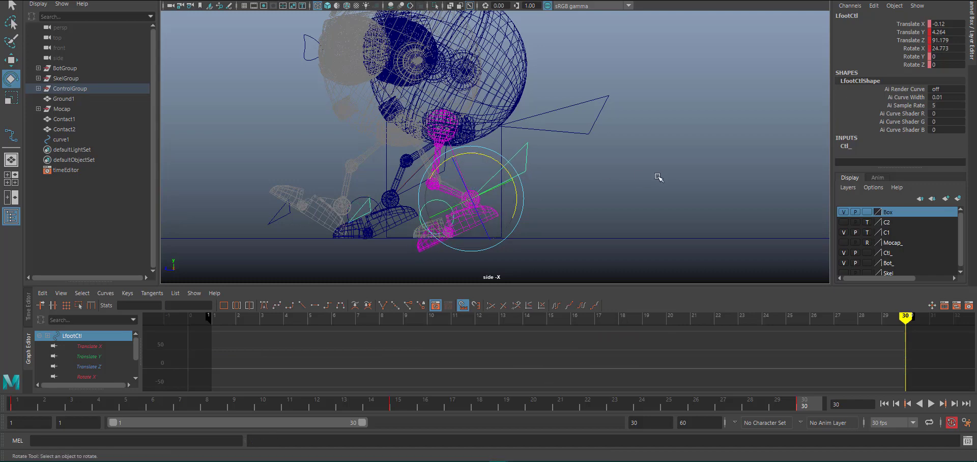
click(428, 202)
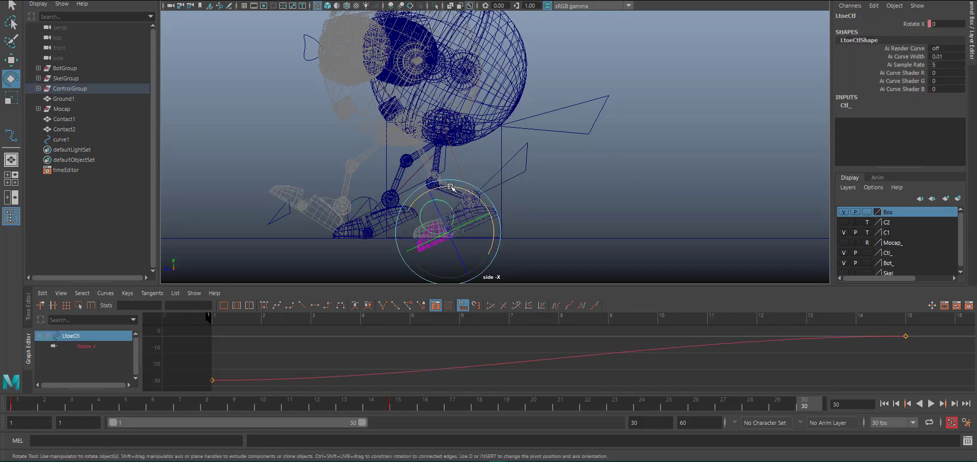
drag(450, 189, 472, 195)
- Move the body control forward to about Translate Z 111.1 and the right foot control to about Translate Z 131.5
click(586, 105)
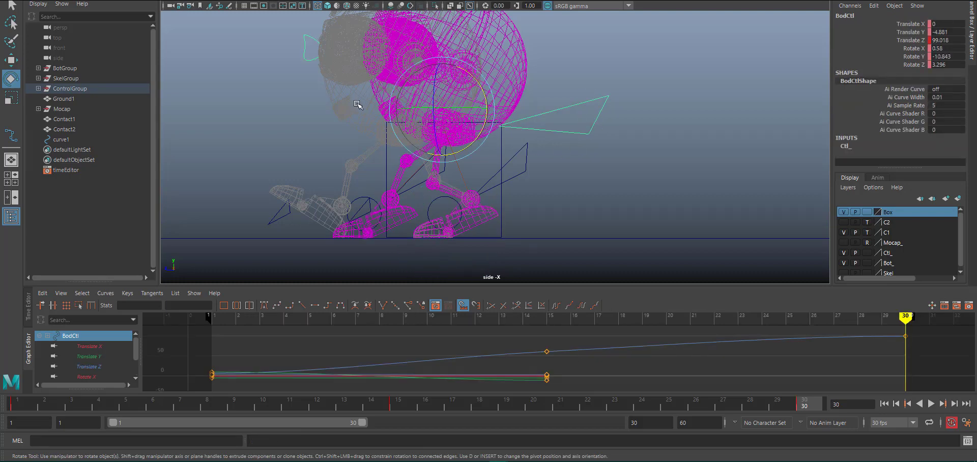
key(w)
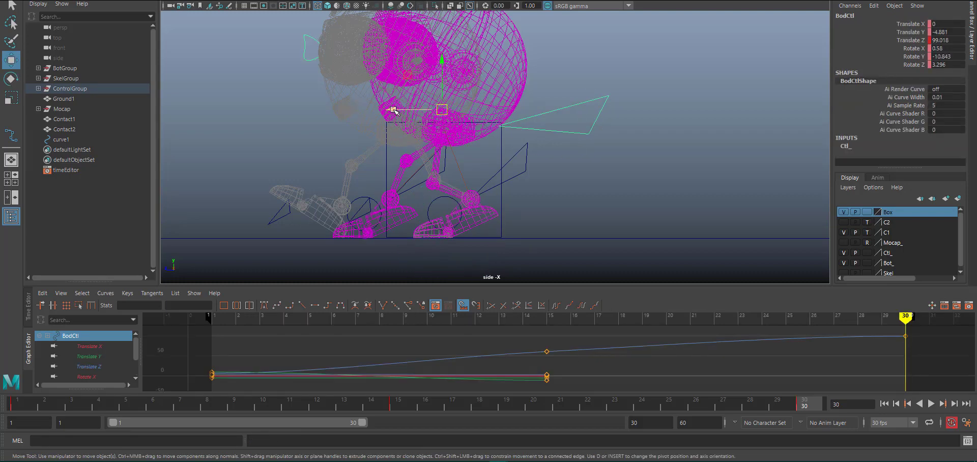
drag(391, 110, 359, 117)
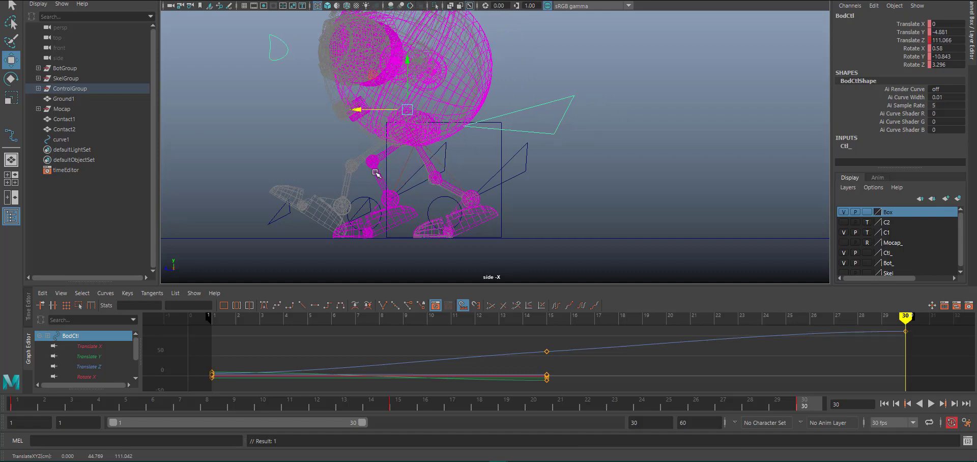
click(413, 190)
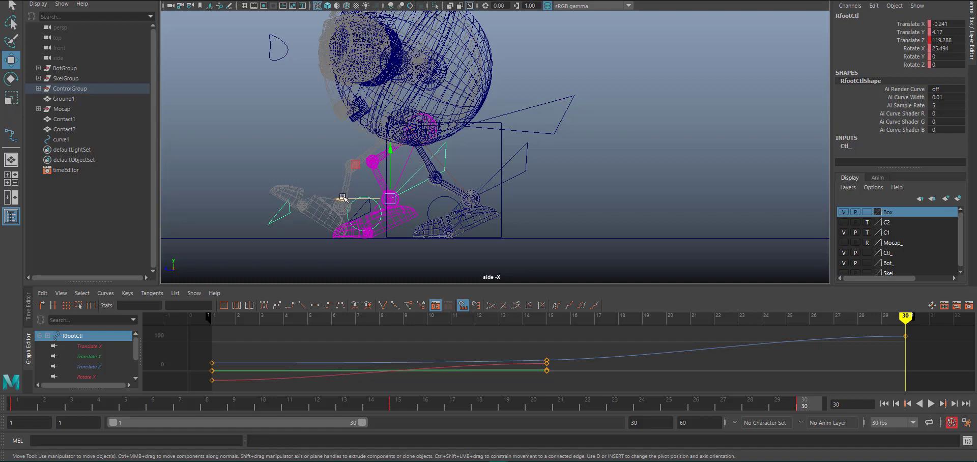
drag(343, 198, 307, 177)
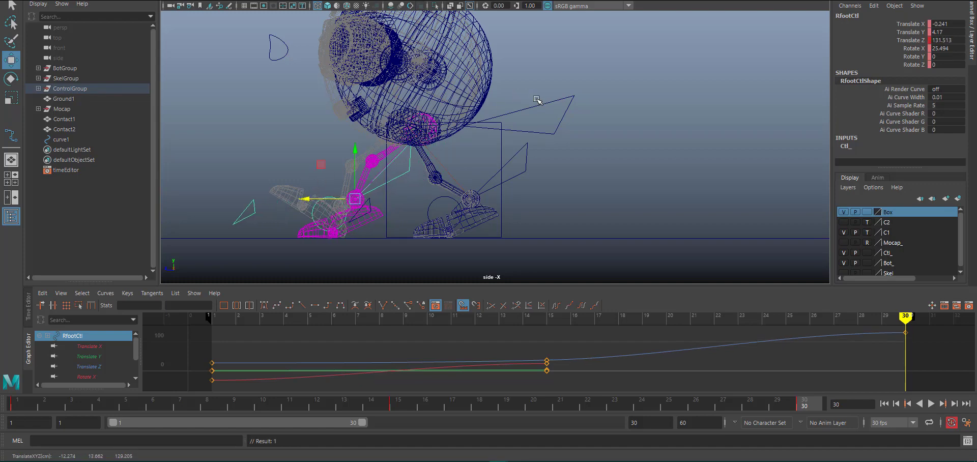
- Turn the body control in the perspective view toward the Contact1 template's facing, to about Rotate Y 8
click(555, 123)
scroll(656, 135, down, 2)
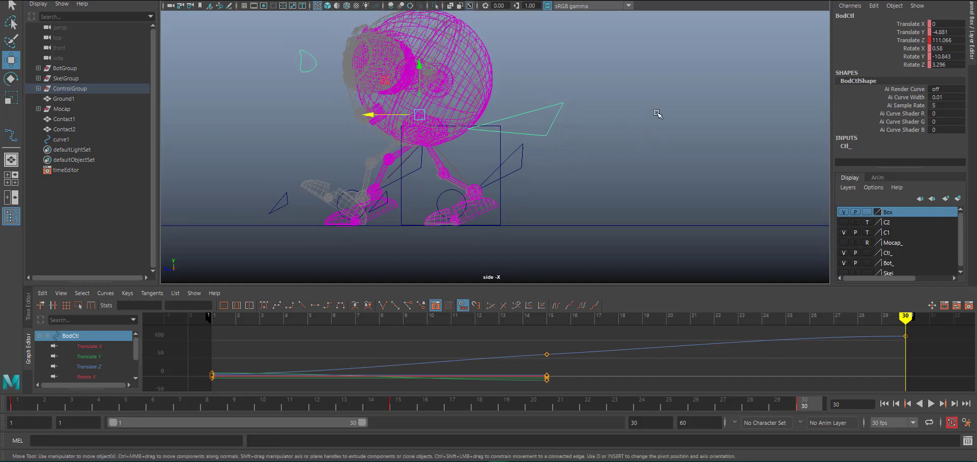
key(space)
key(space)
mouse_move(514, 142)
alt+mouse_down()
mouse_move(565, 136)
mouse_move(517, 144)
alt+mouse_up()
alt+middle_drag(517, 144, 600, 137)
alt+right_drag(610, 132, 599, 123)
alt+drag(600, 125, 662, 132)
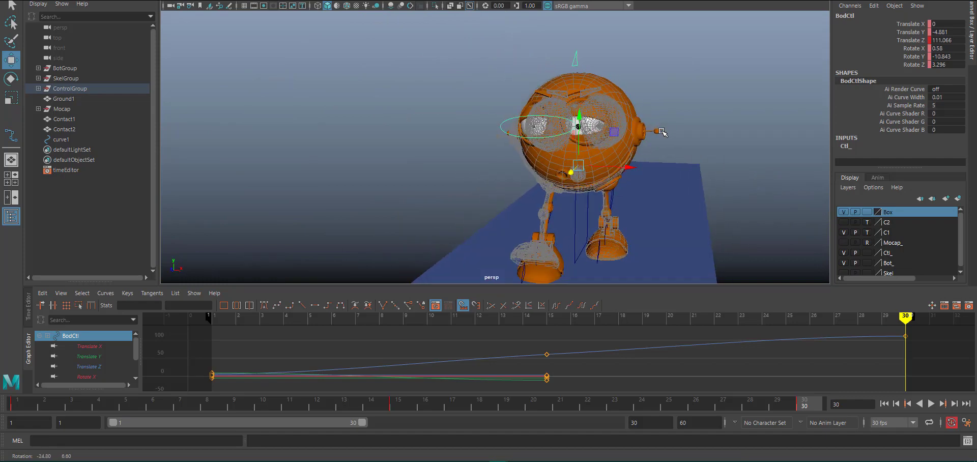
key(e)
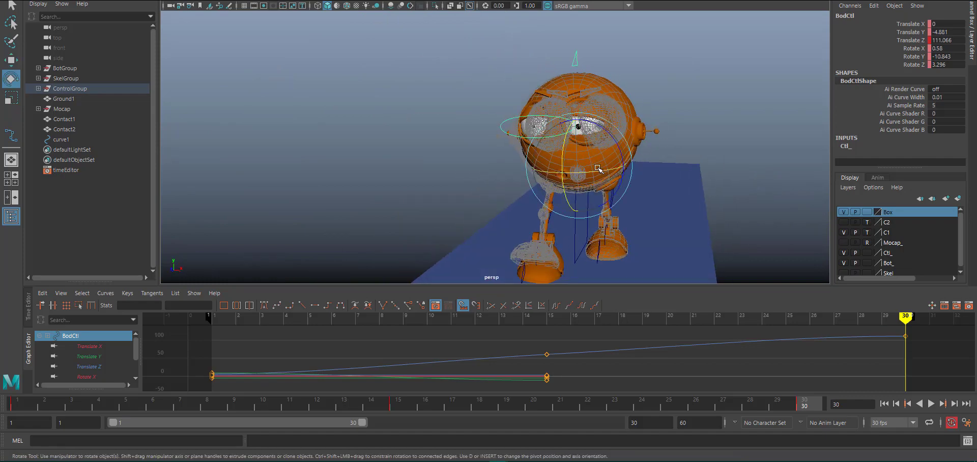
mouse_move(596, 171)
mouse_down()
mouse_move(614, 176)
mouse_move(605, 173)
mouse_up()
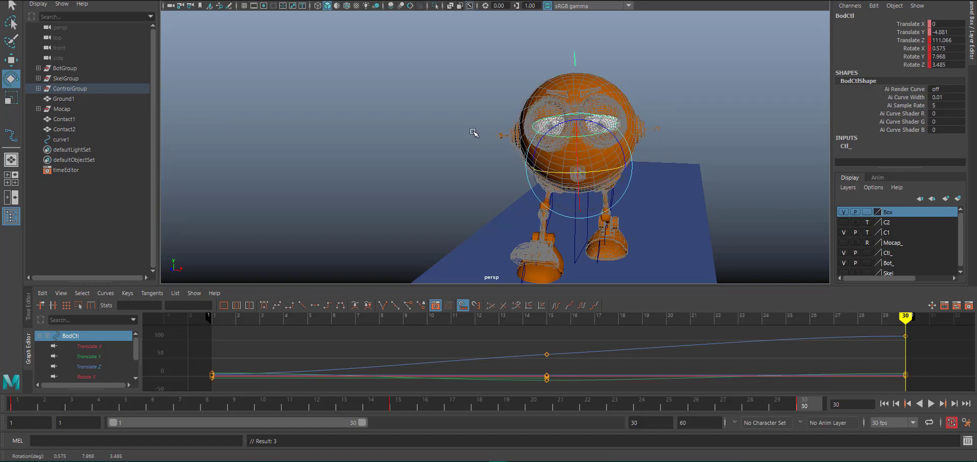
alt+drag(441, 115, 442, 111)
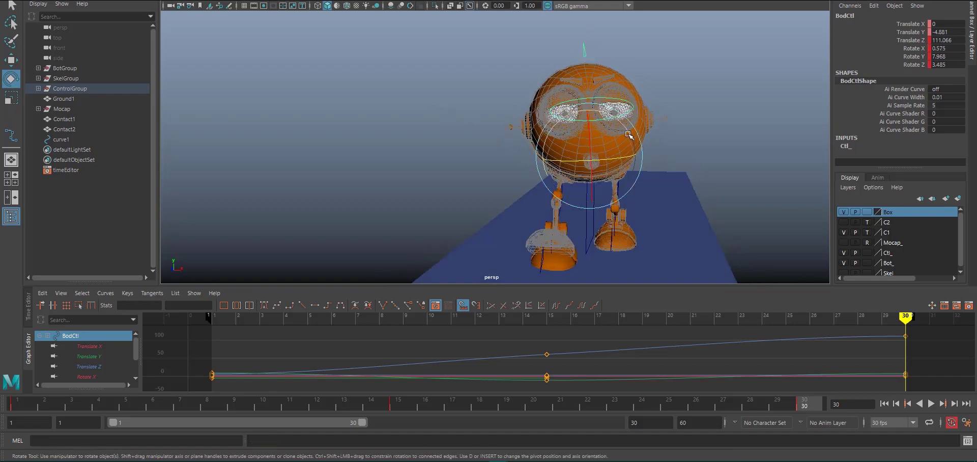
- Rotate the body control to about Rotate X 0.6 and Rotate Z 3.6, and move it forward to about Translate Z 114.7
drag(629, 133, 628, 135)
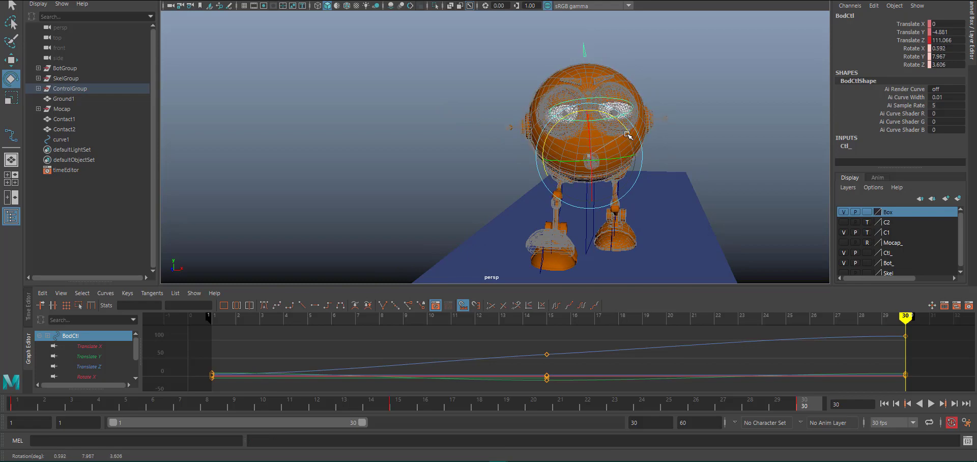
alt+drag(476, 144, 374, 113)
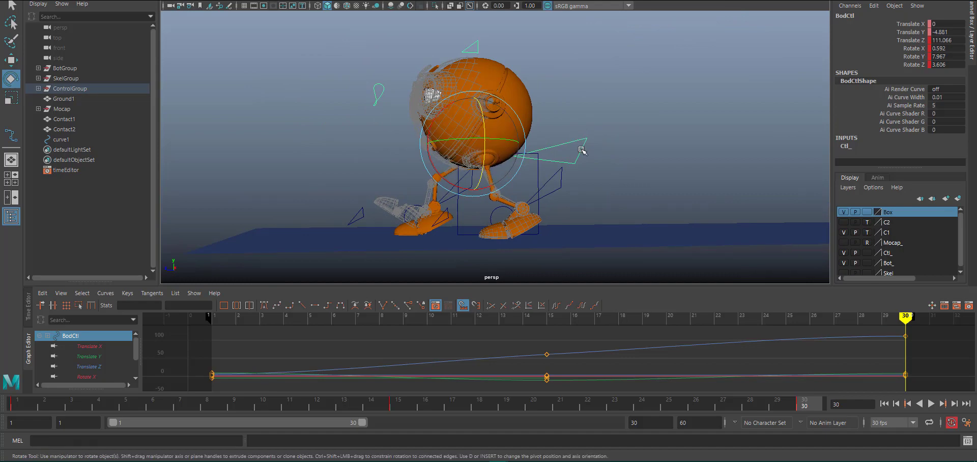
key(w)
drag(420, 142, 414, 143)
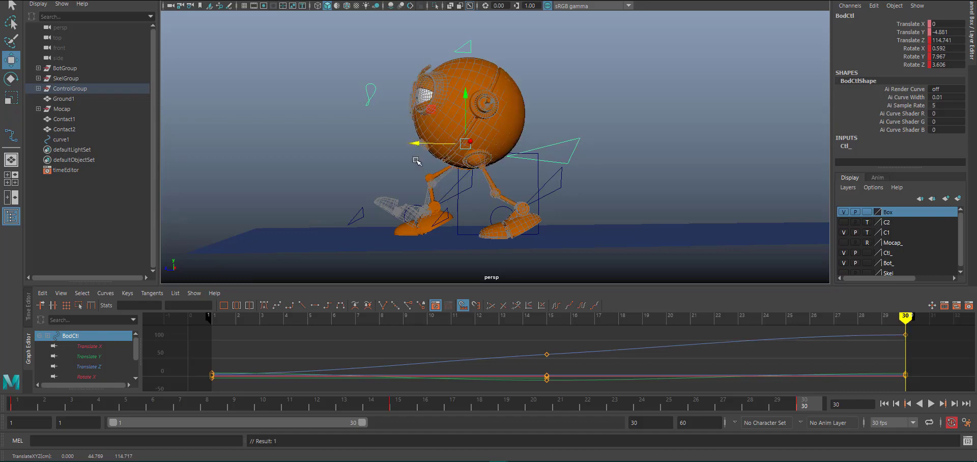
- Move the right foot control forward in the side view to about Translate Y 4.0 and Translate Z 136.8, and key it
scroll(377, 141, up, 3)
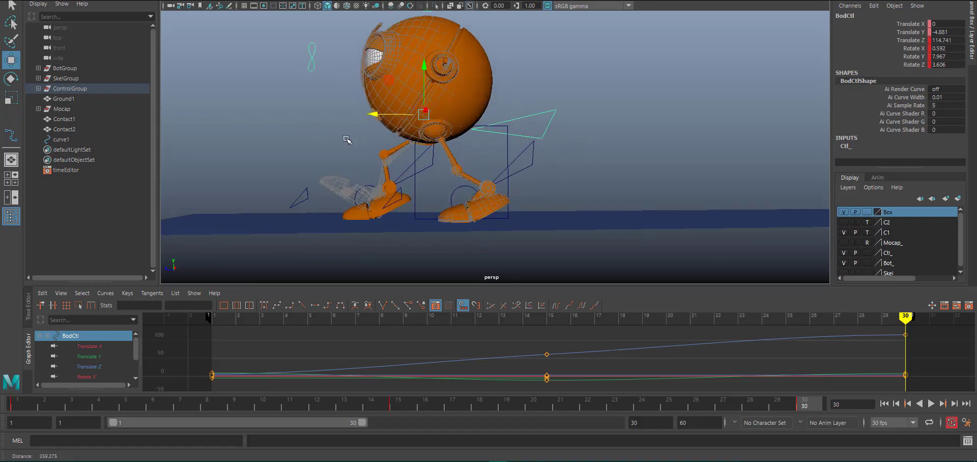
alt+drag(347, 139, 344, 158)
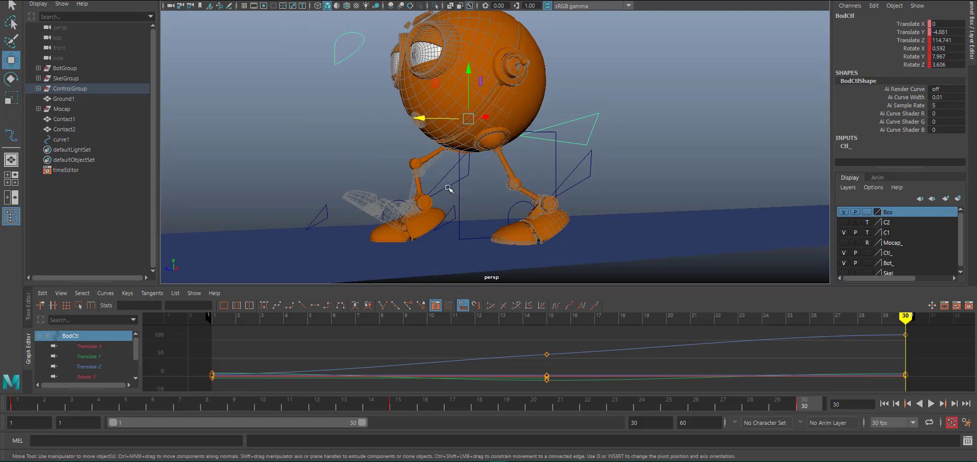
click(448, 188)
key(space)
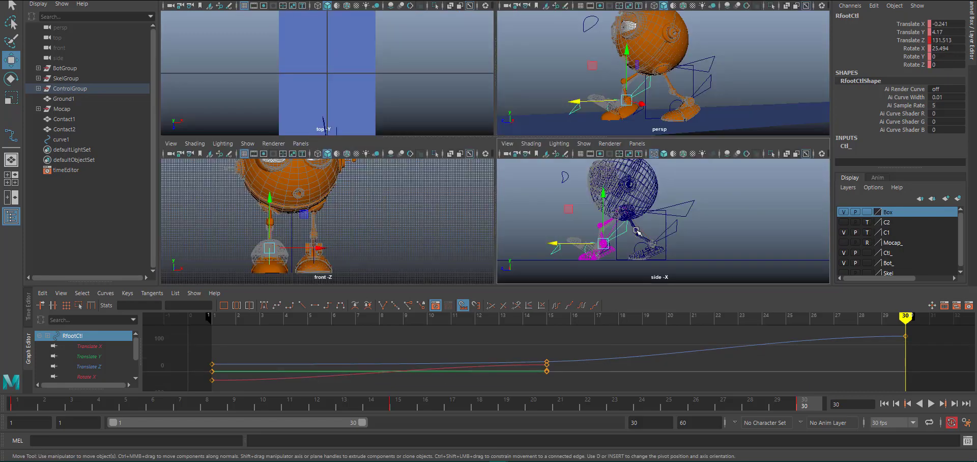
key(space)
alt+right_drag(412, 164, 544, 196)
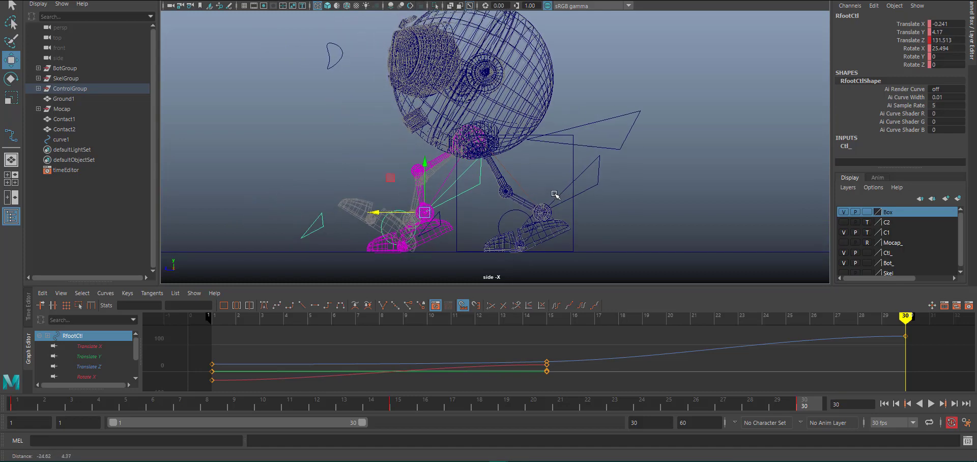
drag(425, 211, 409, 206)
key(s)
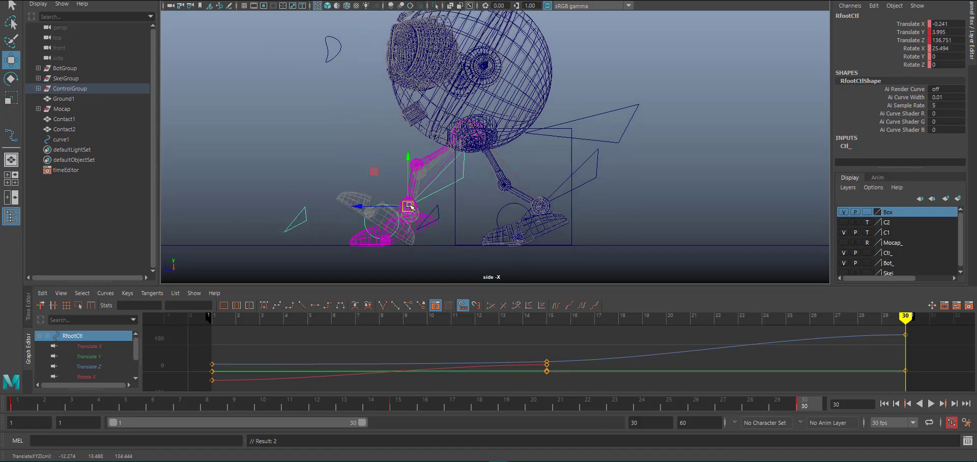
- Tilt the right foot onto its heel at about Rotate X -32.1, positioned at about Translate Y 1.6 and Translate Z 135.9
key(e)
drag(433, 169, 411, 212)
key(w)
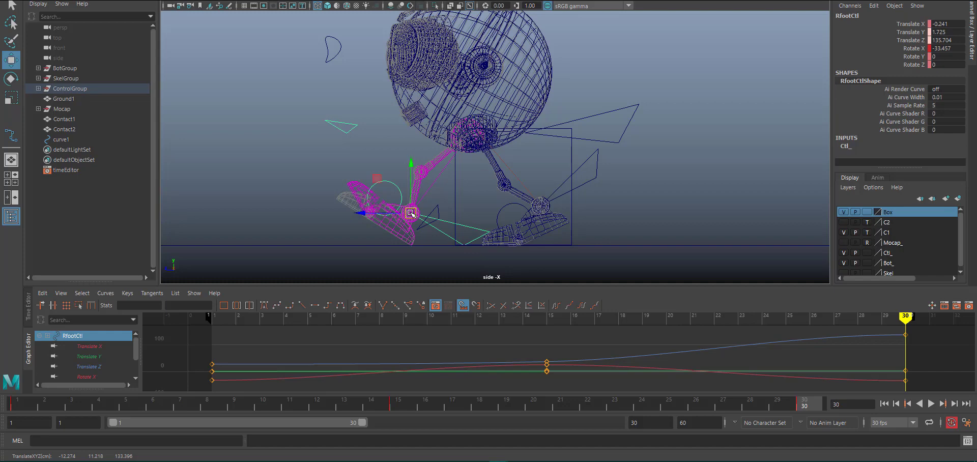
key(e)
drag(408, 169, 407, 170)
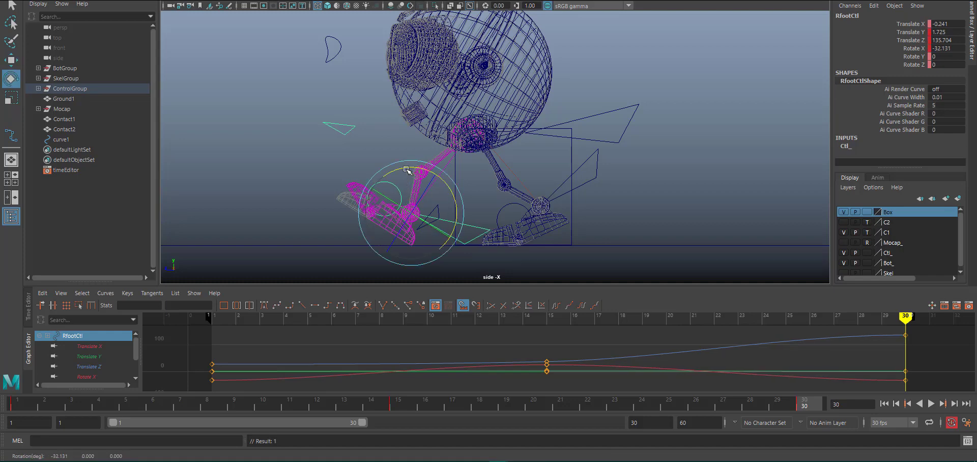
key(w)
drag(415, 216, 414, 217)
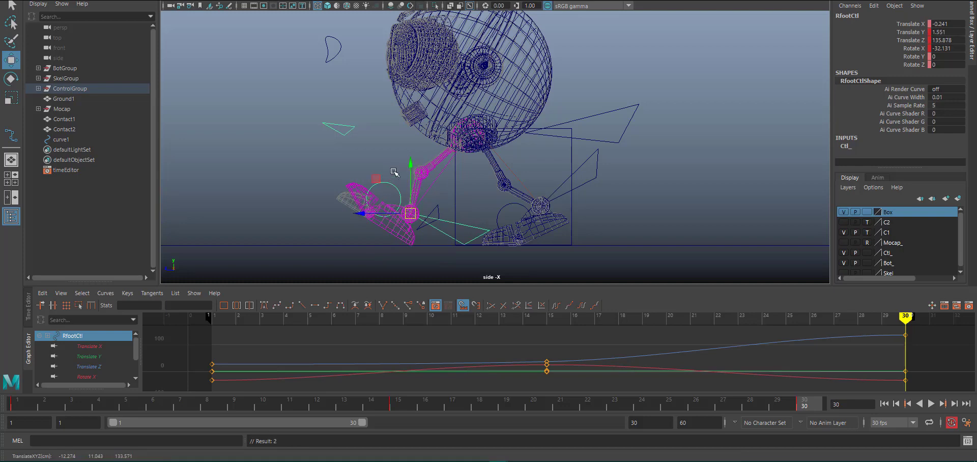
- Rotate the right toe control to about Rotate X 0.9 to match the template's toe, and key it
click(392, 194)
key(e)
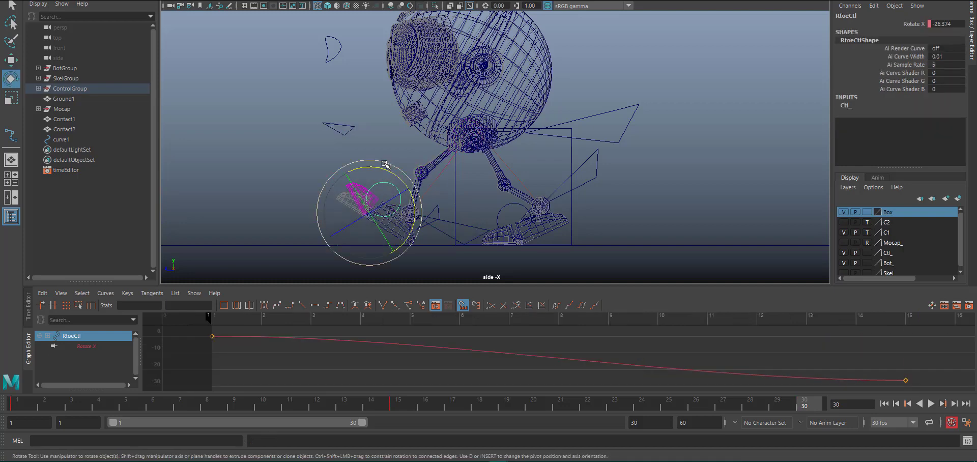
drag(378, 169, 363, 174)
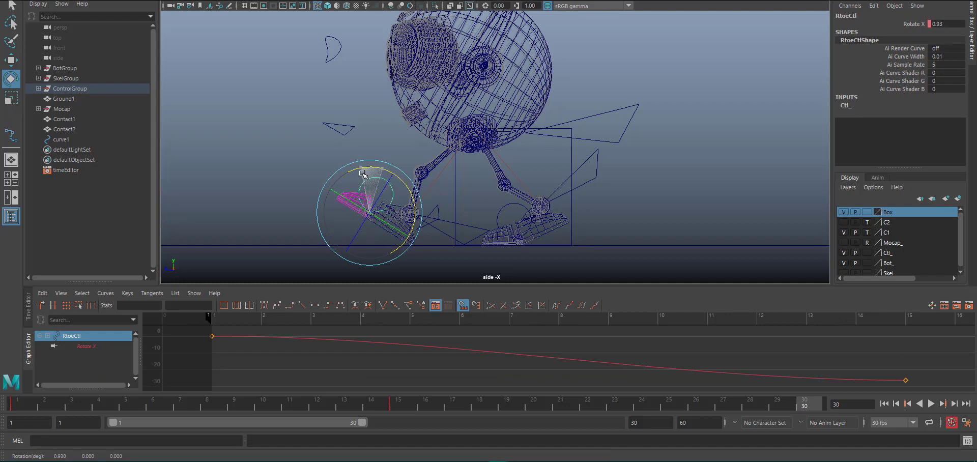
drag(363, 174, 362, 174)
key(s)
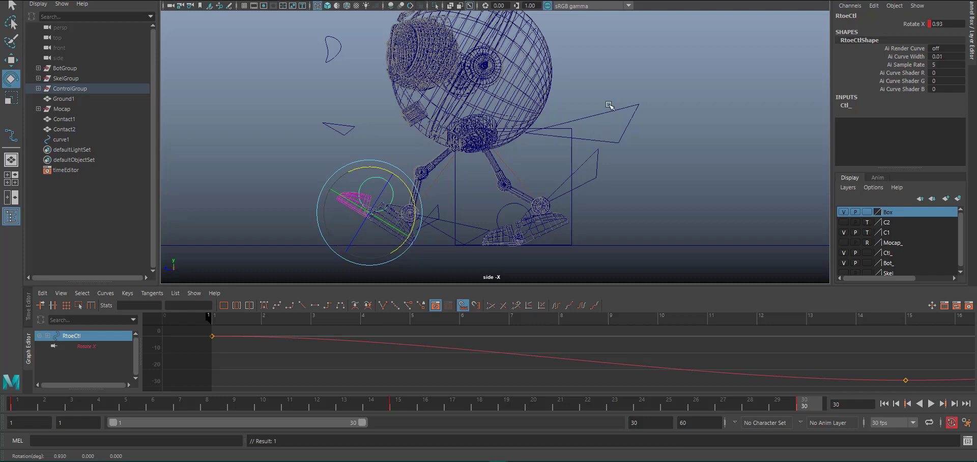
- Move the body control forward to about Translate Z 115.3 to line up with the template, and key it
drag(609, 105, 607, 132)
key(w)
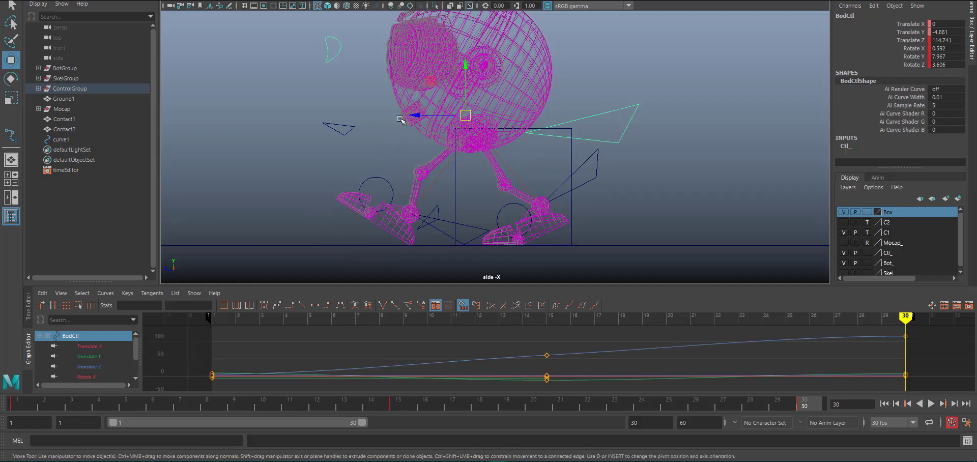
drag(416, 115, 414, 116)
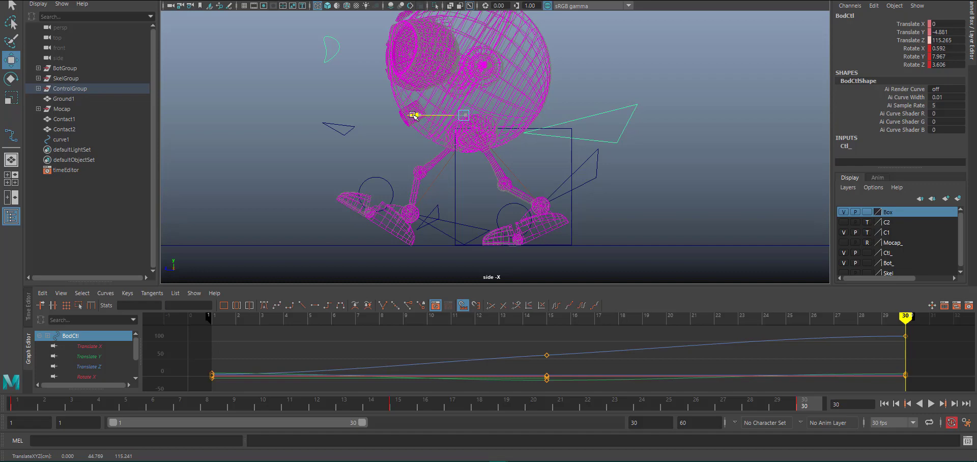
key(s)
- Hide the Box layer, select all the bot's controls and key them at frame 30
scroll(529, 168, down, 4)
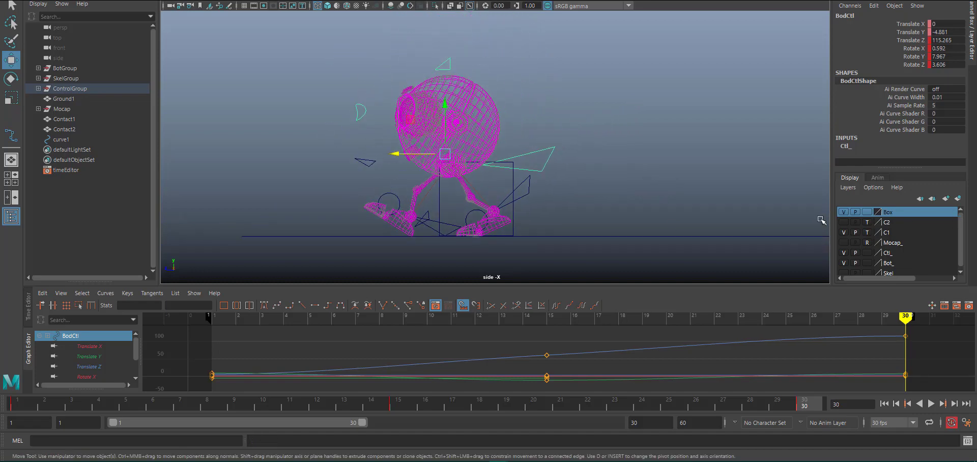
click(842, 212)
drag(325, 43, 582, 254)
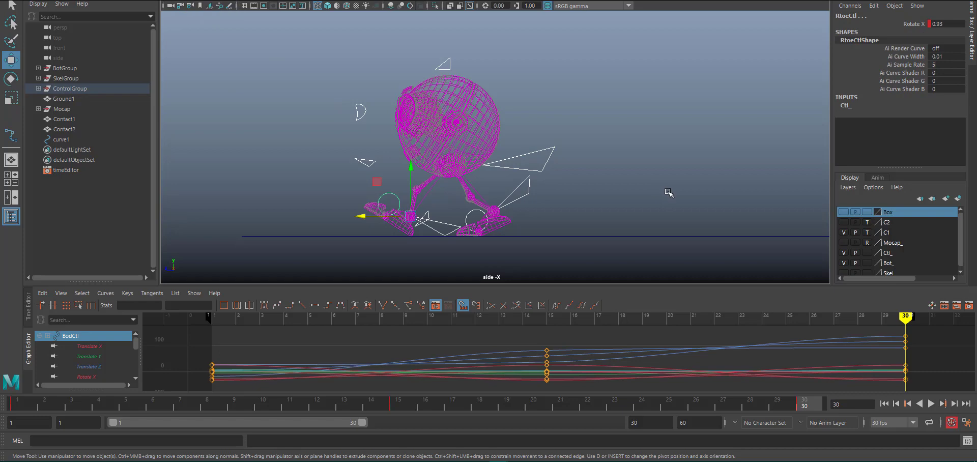
key(s)
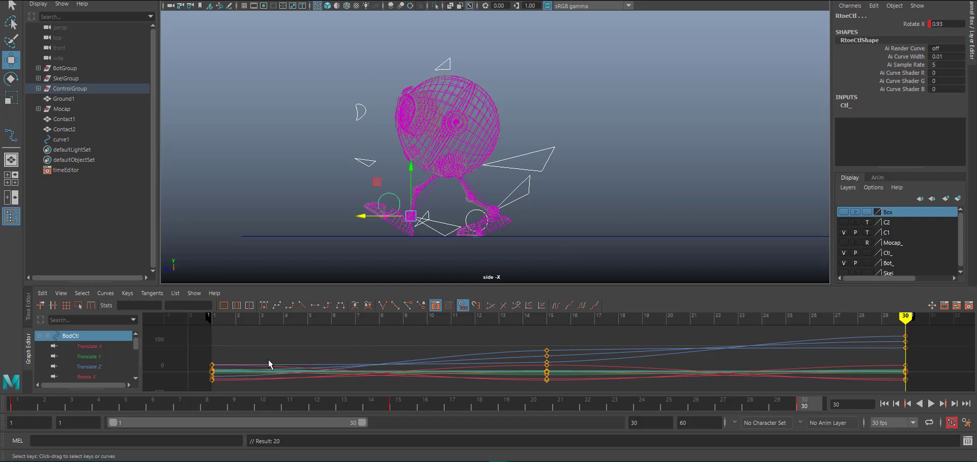
- Go to frame 15, hide the C1 layer and show the C2 layer
mouse_move(529, 403)
mouse_down()
mouse_move(373, 404)
mouse_move(399, 404)
mouse_up()
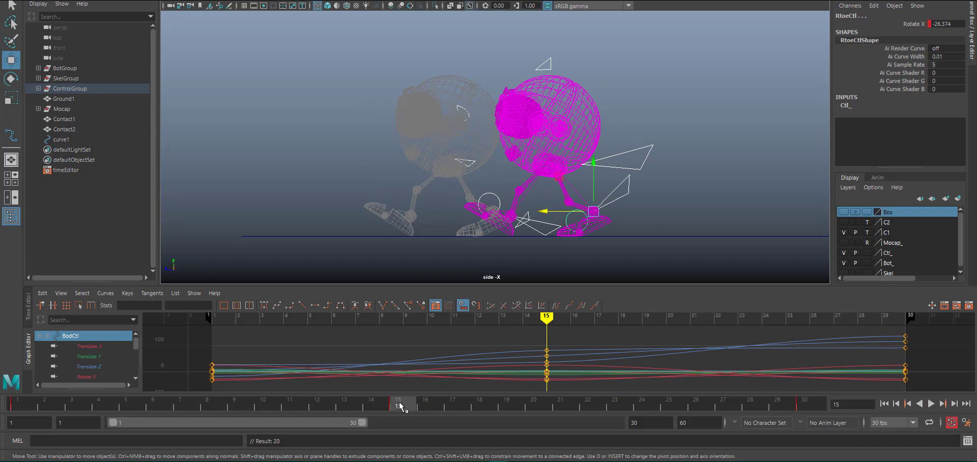
click(843, 232)
click(842, 222)
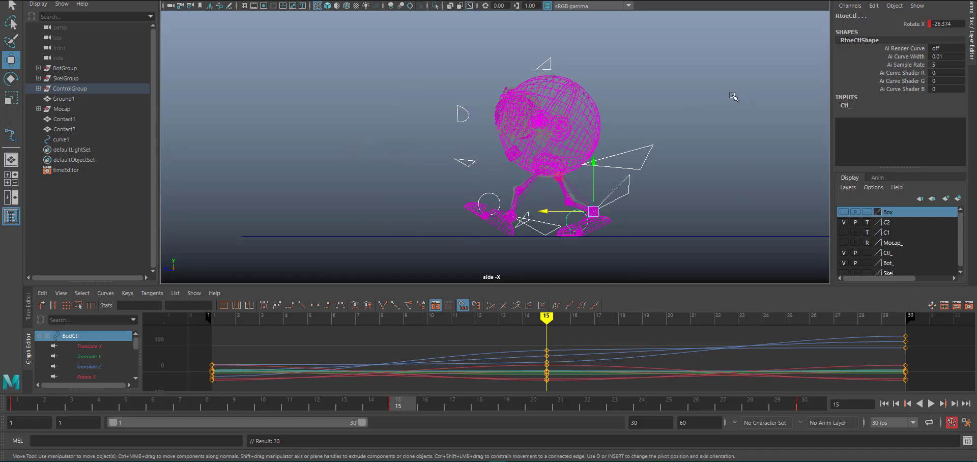
- Rotate the body control to match the Contact2 template at about Rotate X 1.5, Y -10.8 and Z -1.8, and key its rotation
key(space)
key(space)
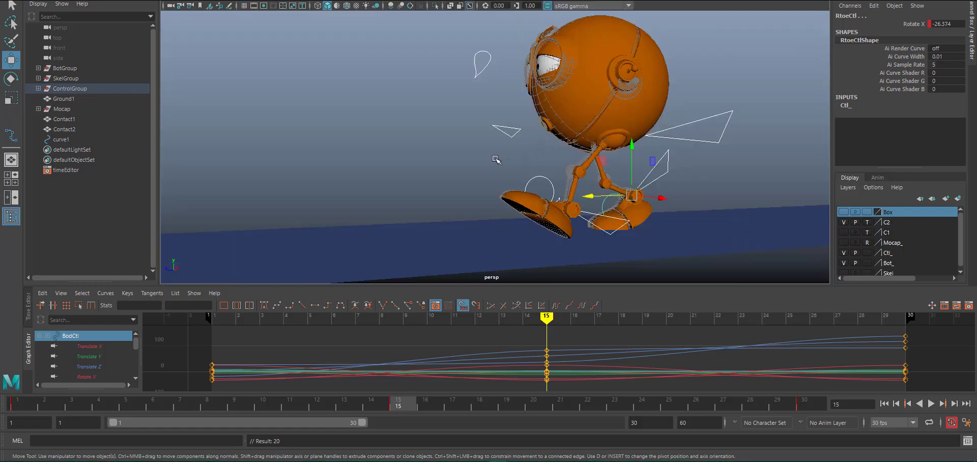
alt+drag(457, 148, 411, 183)
alt+drag(632, 168, 642, 141)
click(575, 170)
key(e)
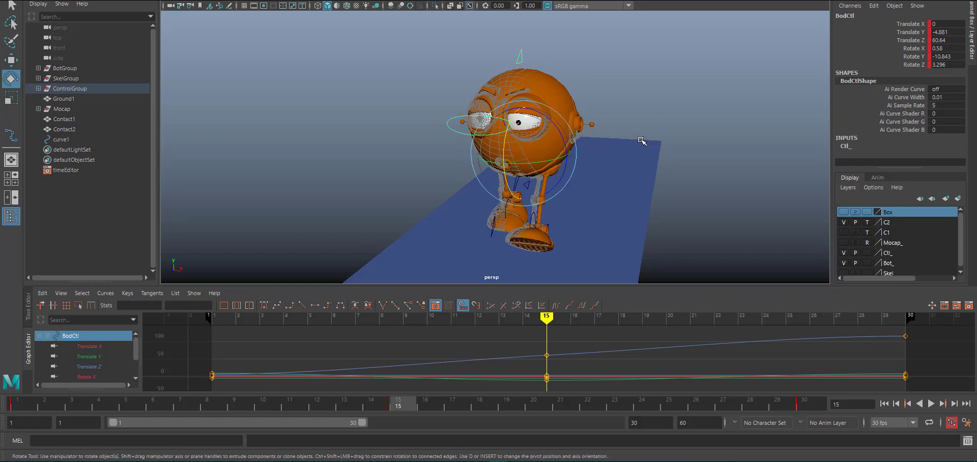
drag(558, 126, 560, 131)
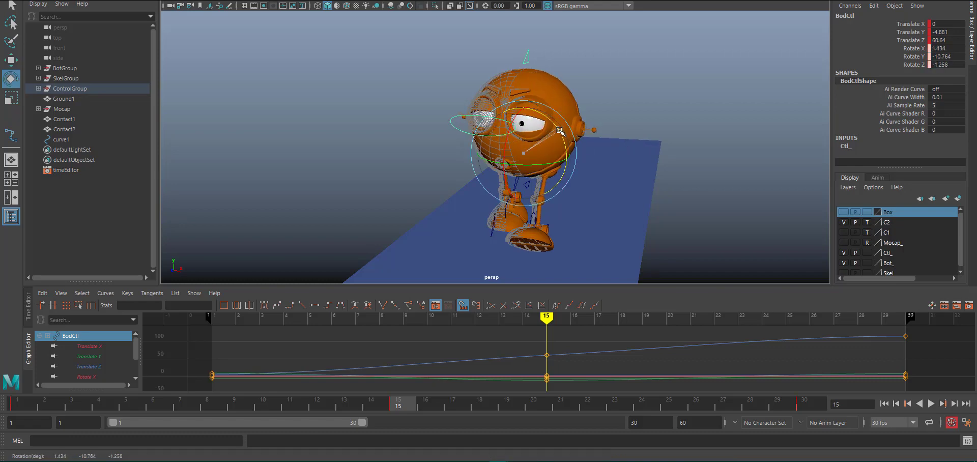
key(shift+e)
- Show the C1 layer again and switch both C1 and C2 from template to reference display
alt+drag(457, 146, 477, 140)
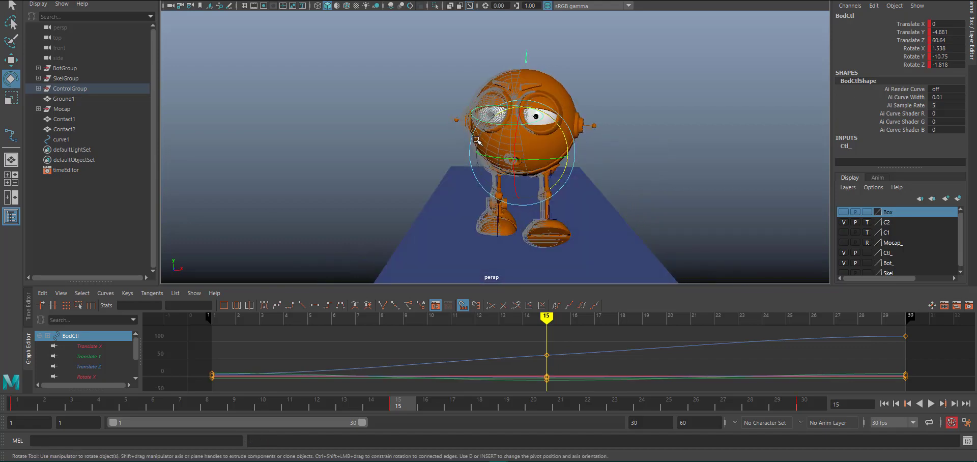
alt+right_drag(486, 152, 560, 188)
alt+drag(560, 189, 537, 198)
mouse_move(719, 224)
alt+mouse_down()
mouse_move(672, 218)
mouse_move(717, 227)
alt+mouse_up()
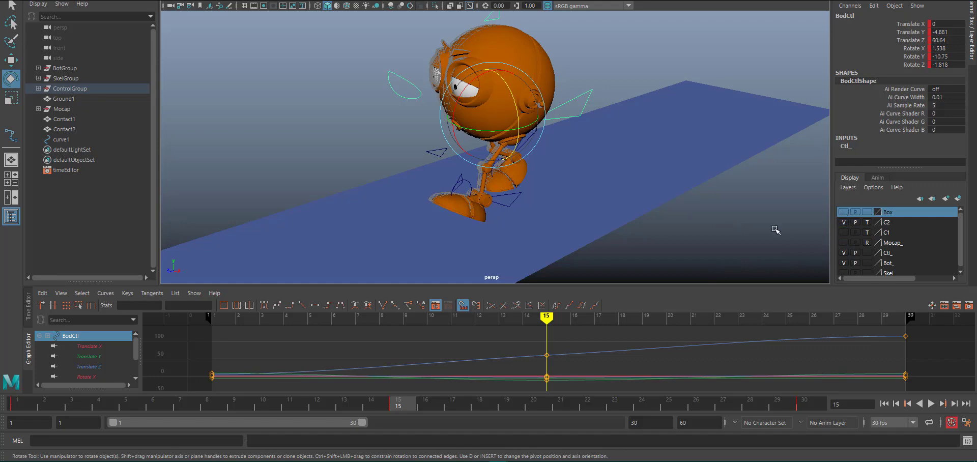
click(843, 232)
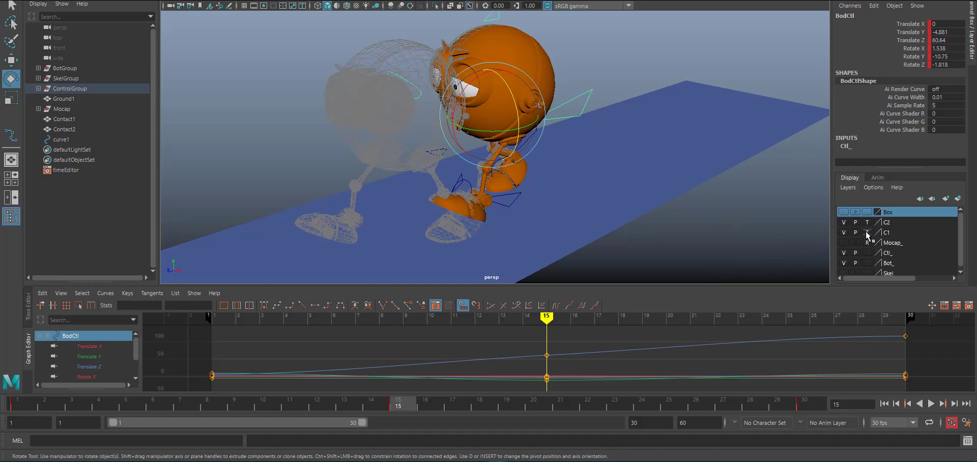
click(866, 232)
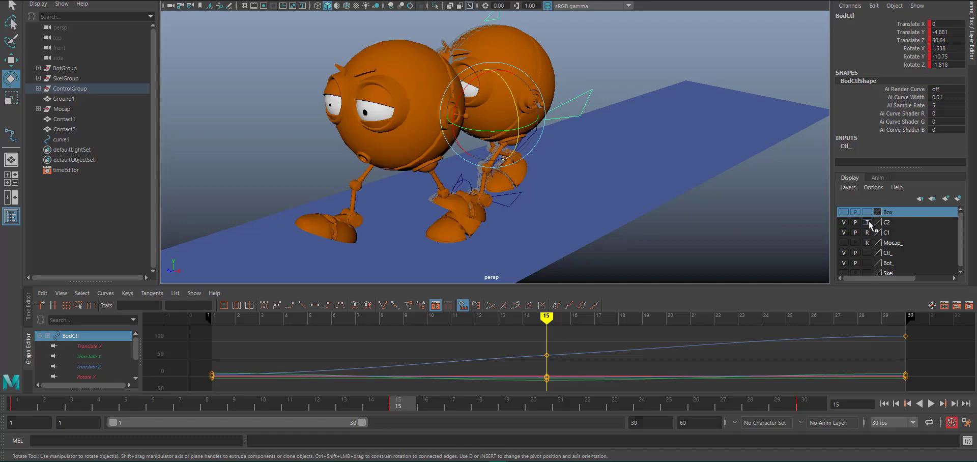
click(867, 222)
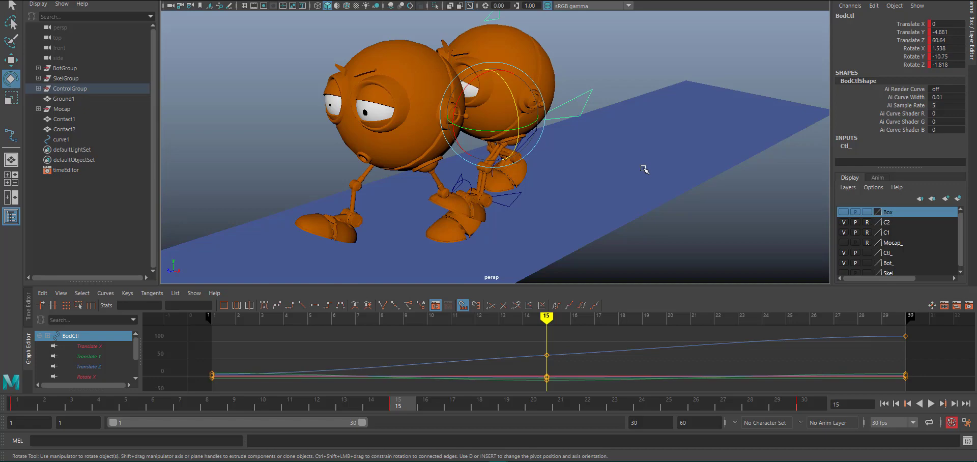
- Try selecting the contact meshes from the side, and set the C2 and C1 layers to normal display
alt+drag(651, 161, 603, 154)
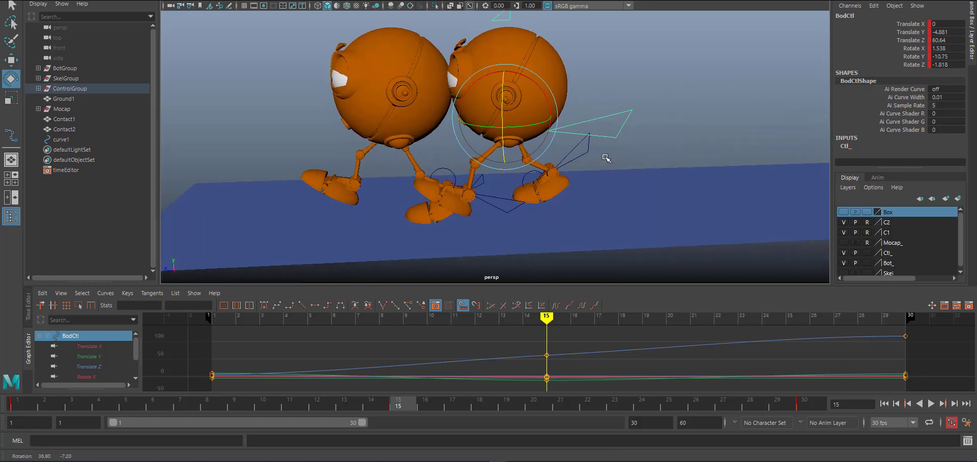
click(385, 48)
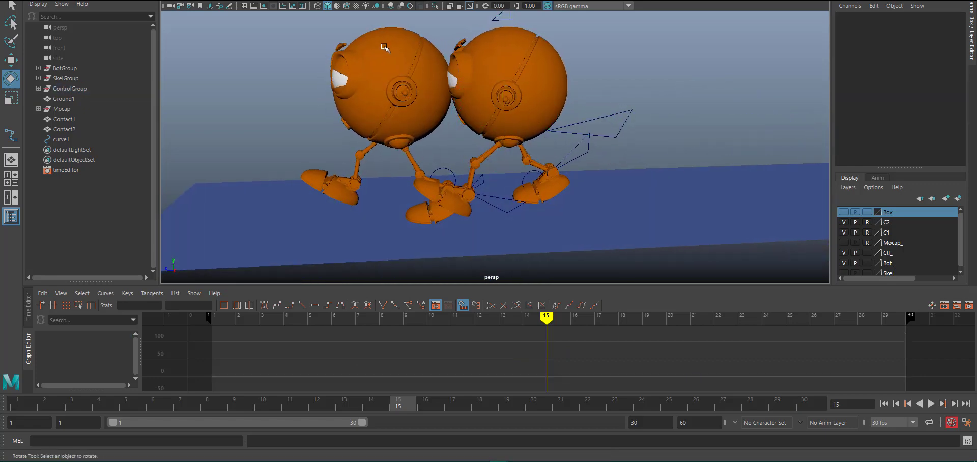
click(408, 77)
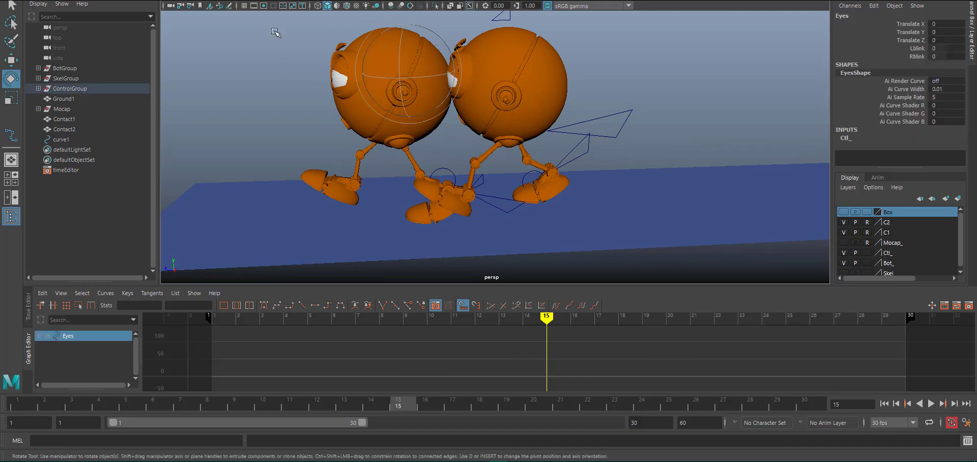
click(235, 35)
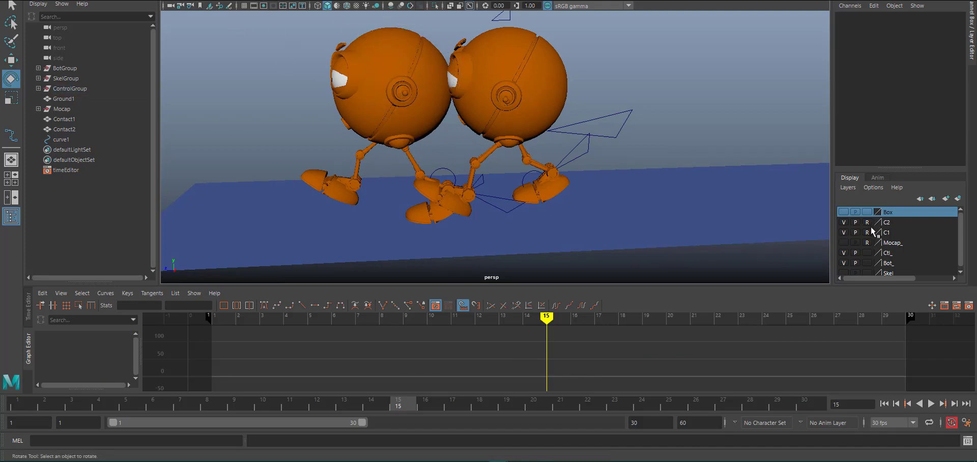
click(867, 222)
click(867, 232)
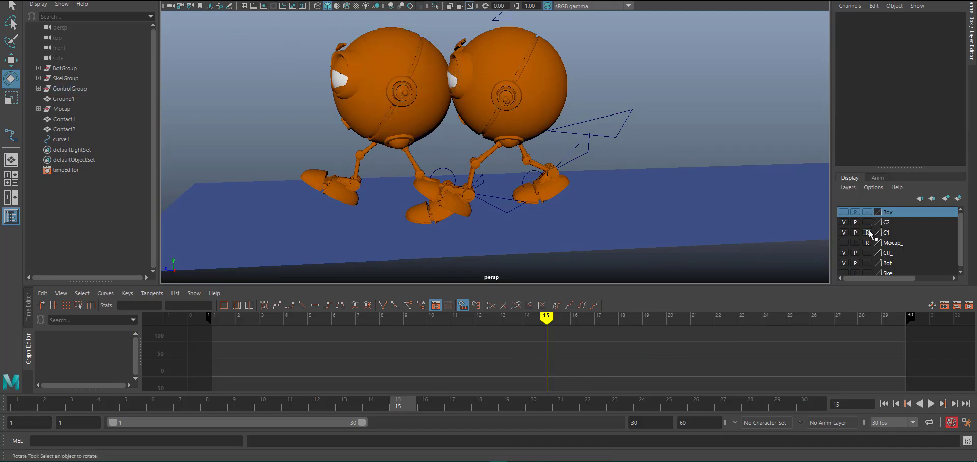
- Select the Contact1 mesh and move it forward along the ground to about Translate Z 142.7
click(320, 33)
mouse_move(279, 82)
alt+mouse_down()
mouse_move(302, 87)
mouse_move(294, 111)
mouse_move(285, 107)
mouse_move(293, 130)
mouse_move(268, 80)
mouse_move(276, 68)
alt+mouse_up()
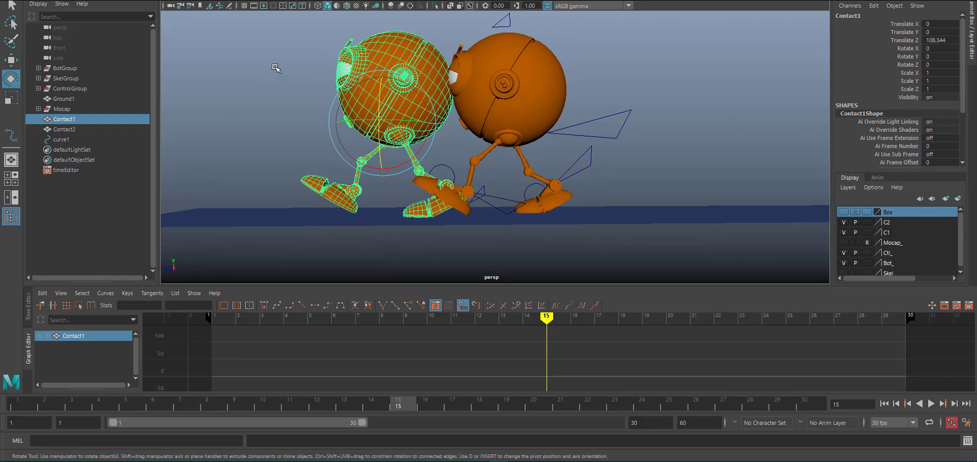
key(w)
drag(343, 124, 270, 124)
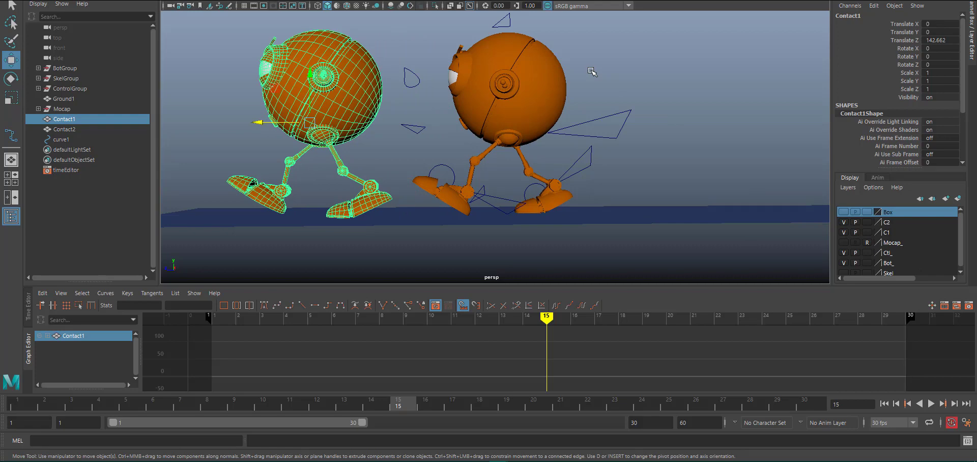
- Hide the Bot_ layer and select the Contact2 mesh
scroll(857, 254, down, 1)
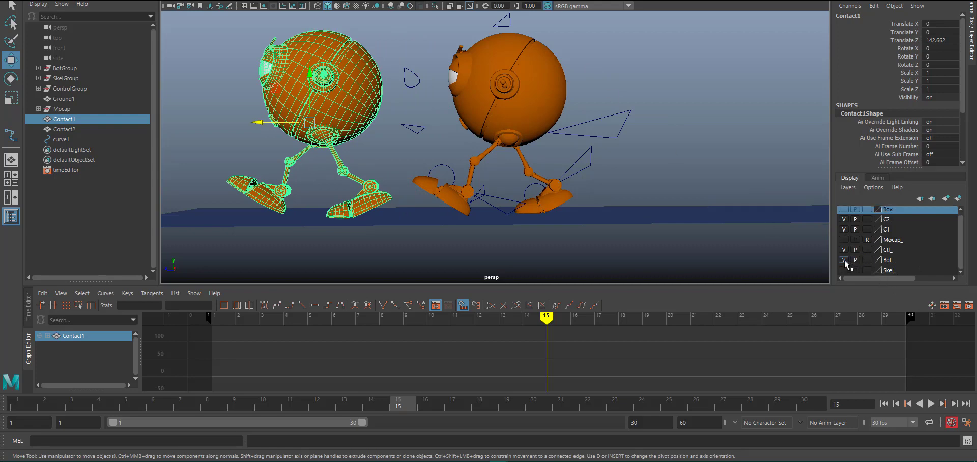
click(843, 259)
click(551, 84)
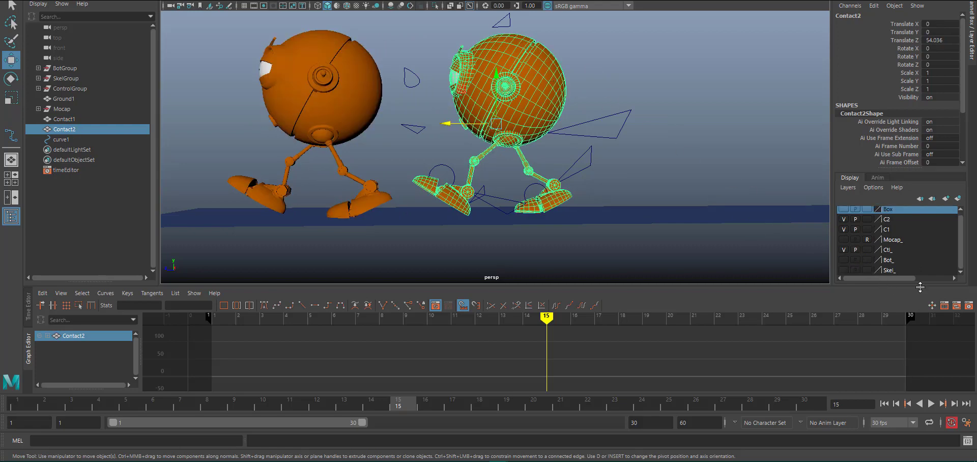
- Move the Contact2 copy ahead of Contact1 to about 179.2 in Translate Z and show the Bot_ layer
drag(447, 122, 178, 122)
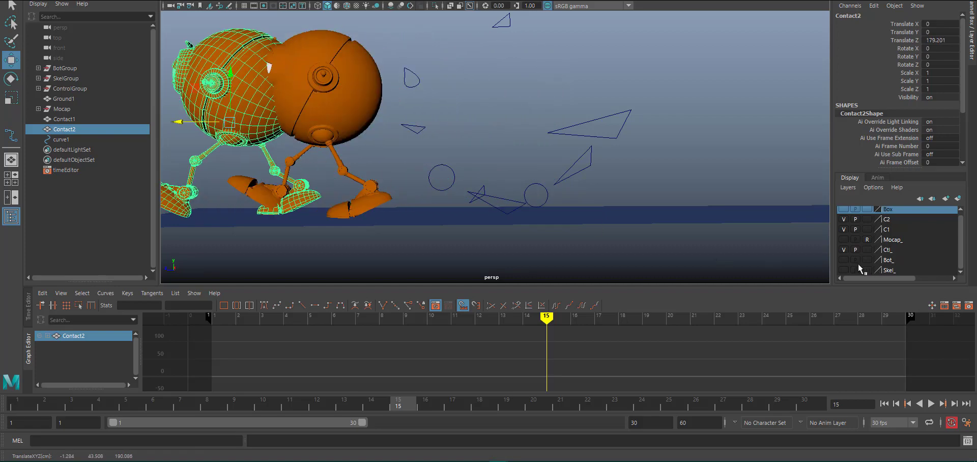
click(843, 259)
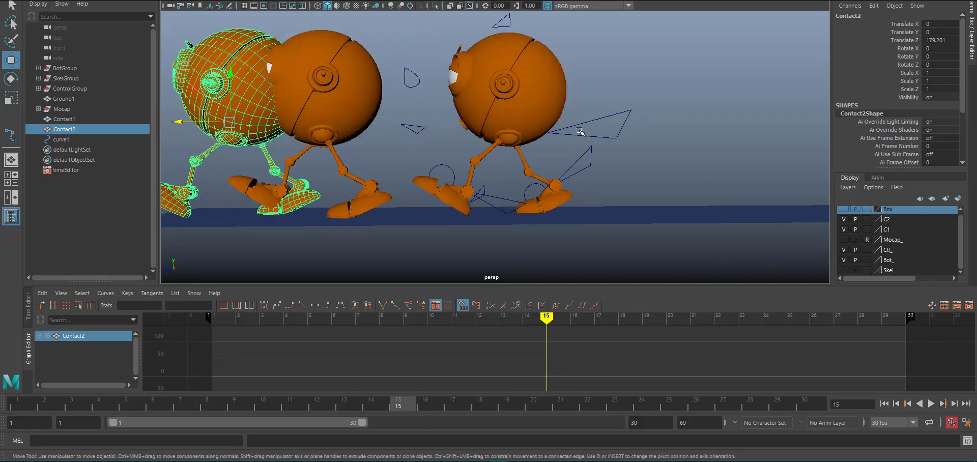
- Compare the poses in the front and side views, and hide the C2 and C1 layers
alt+drag(578, 132, 427, 100)
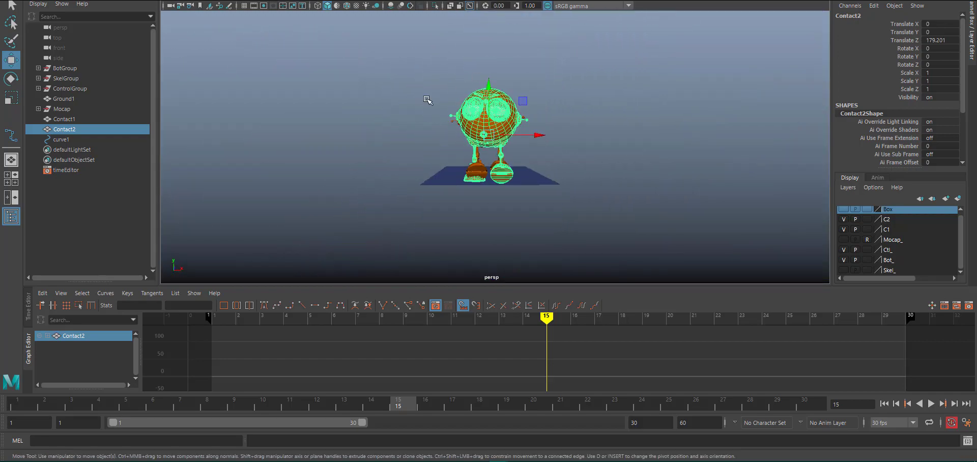
key(space)
key(space)
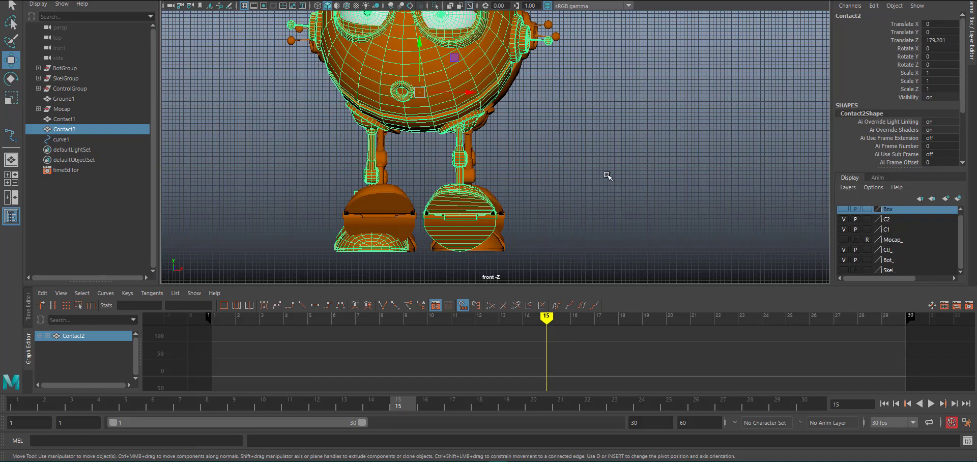
key(space)
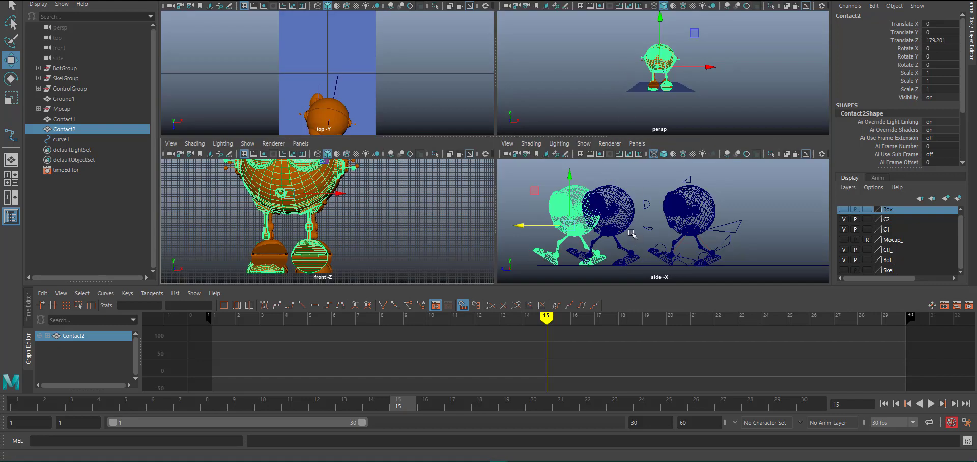
key(space)
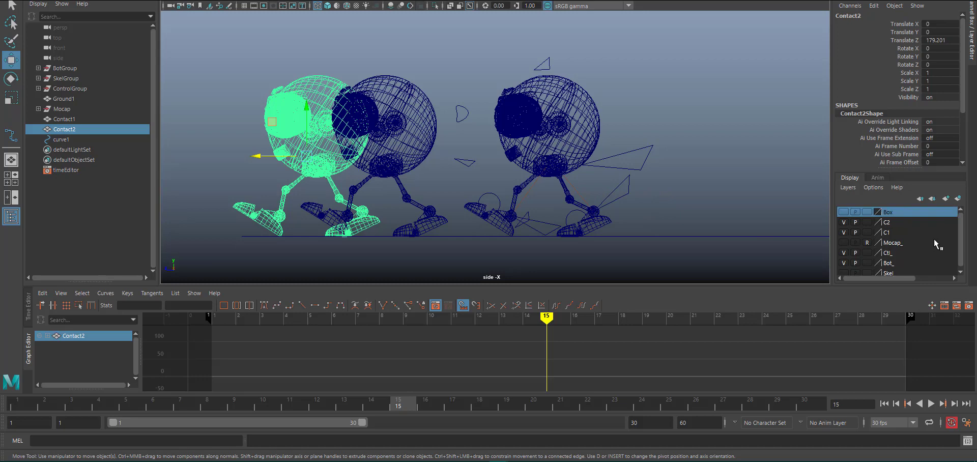
click(844, 223)
click(843, 232)
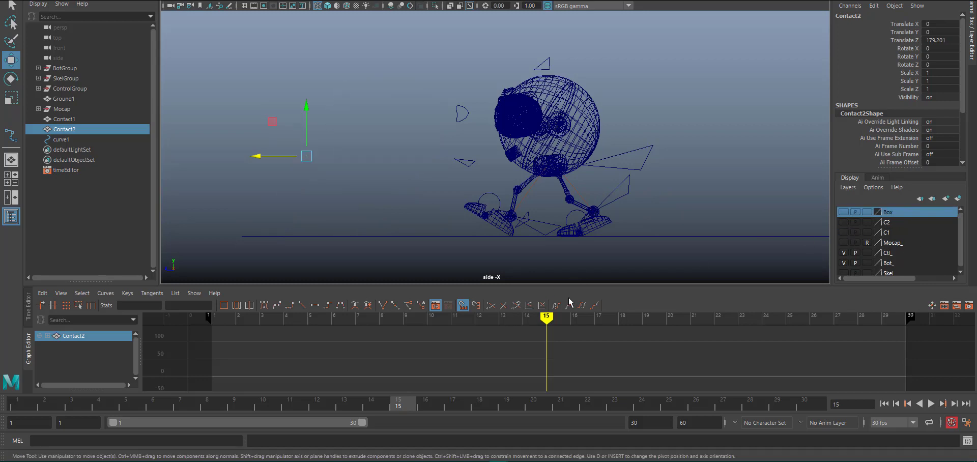
- Play back the walk in the side view, clear the control selection and display the view smooth shaded
key(alt+v)
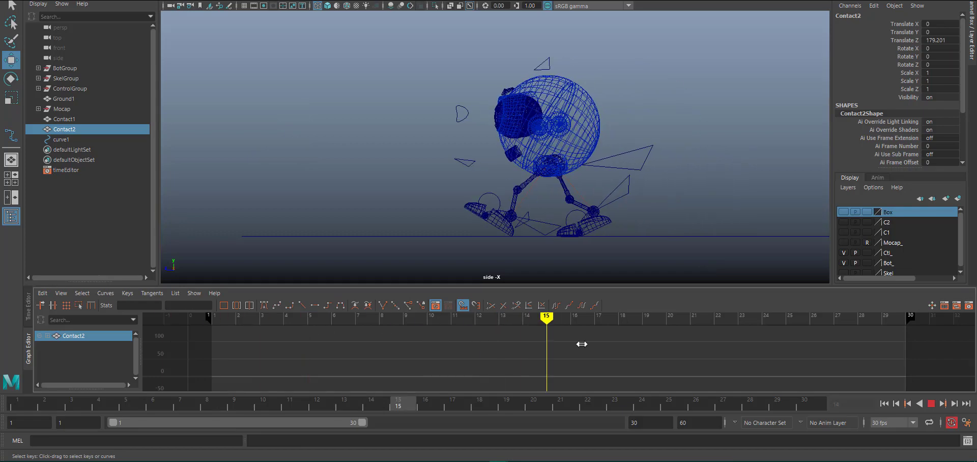
key(alt+v)
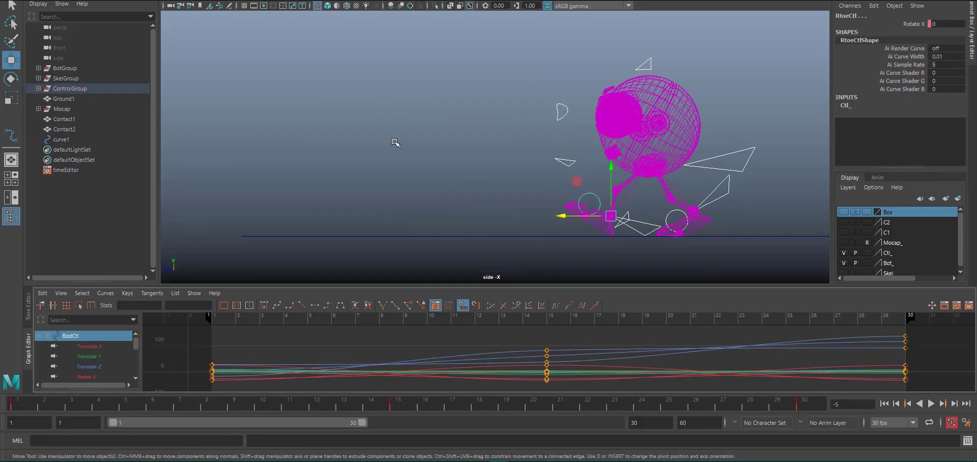
click(395, 143)
key(5)
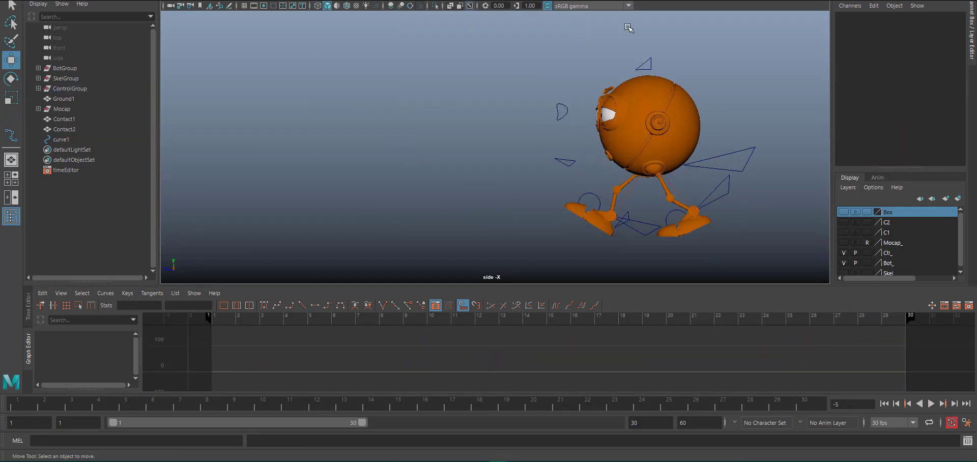
- Set the right foot control's Translate X to 0 at frame 1 after checking the body and left foot controls
key(space)
key(space)
alt+drag(579, 167, 529, 151)
click(529, 151)
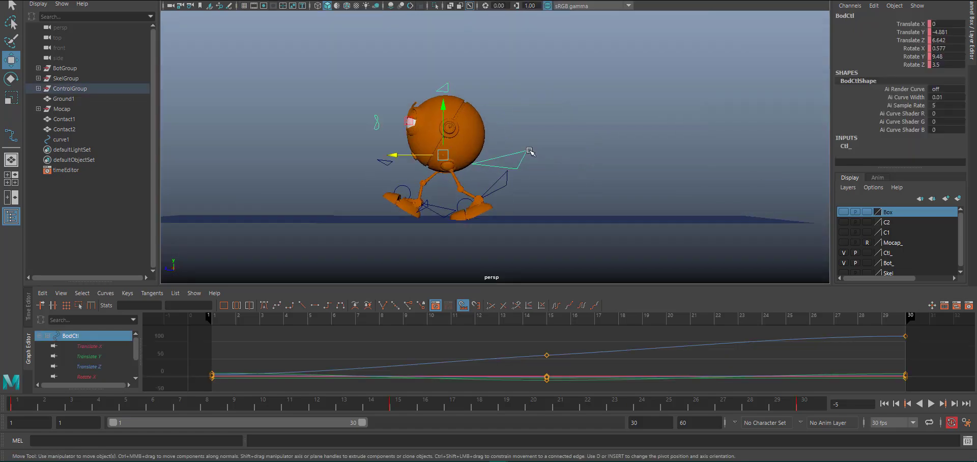
click(503, 184)
click(449, 207)
alt+drag(604, 155, 678, 166)
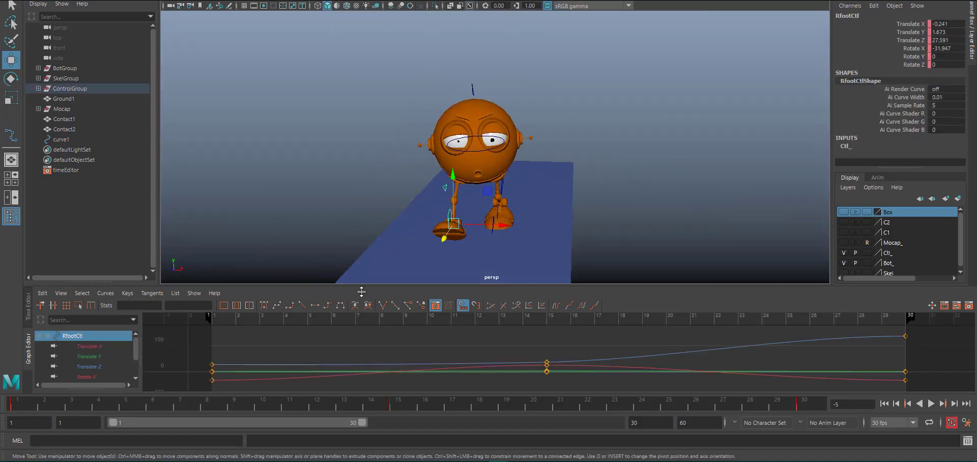
key(alt+shift+v)
click(945, 24)
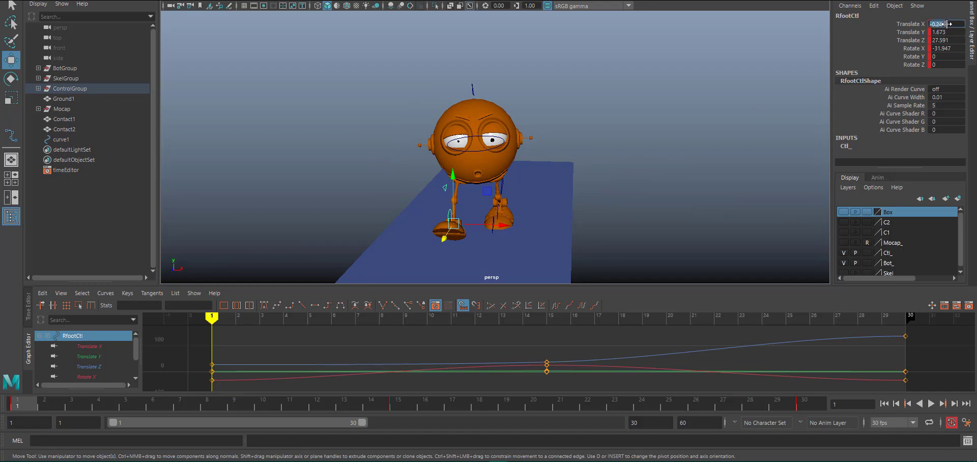
text(0)
key(Return)
- Set the left foot control's Translate X to 0 at frame 1
alt+drag(625, 146, 560, 138)
click(501, 152)
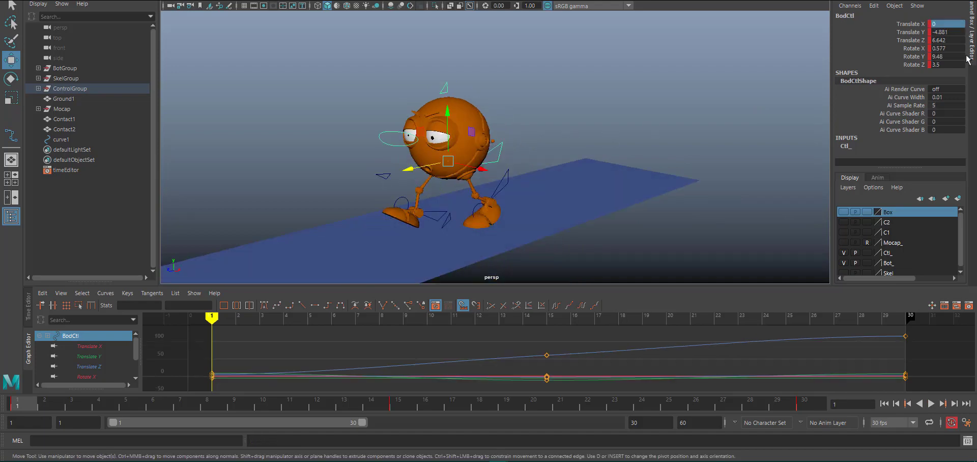
click(508, 173)
click(945, 24)
text(0)
key(Return)
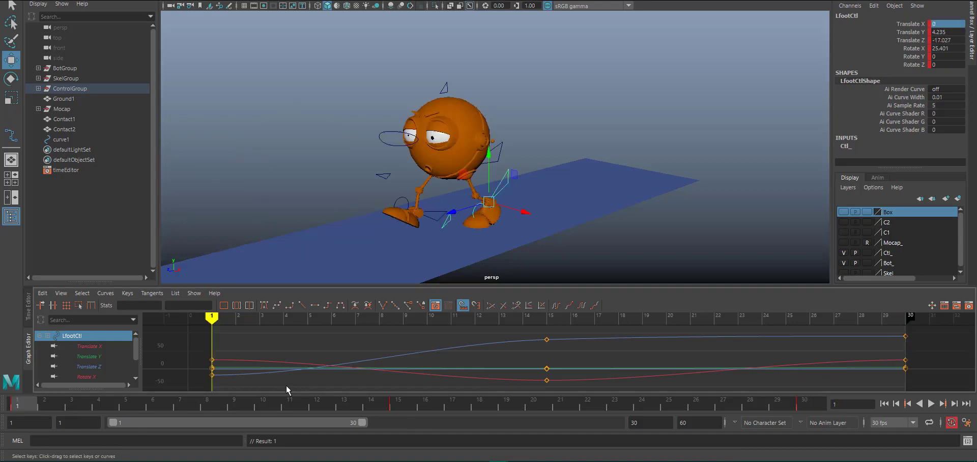
- At frame 15, check the body and foot controls and set both feet's Translate X to 0
key(.)
click(424, 236)
click(422, 192)
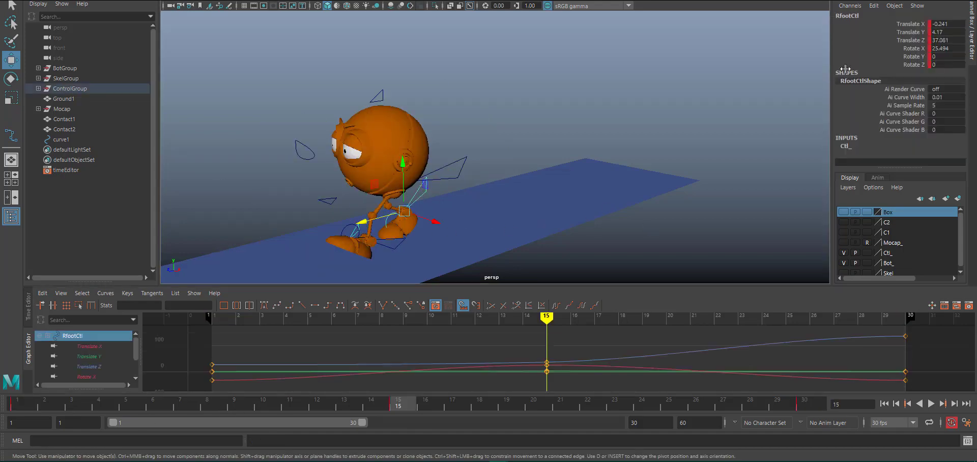
click(399, 247)
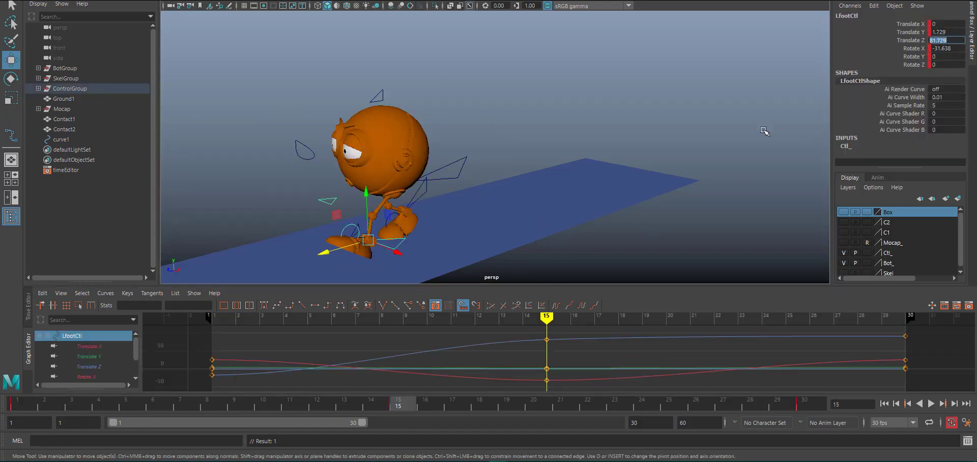
click(462, 161)
click(420, 201)
click(305, 214)
click(385, 247)
- Set Translate X to 0 on the left and right foot controls at frame 30
key(.)
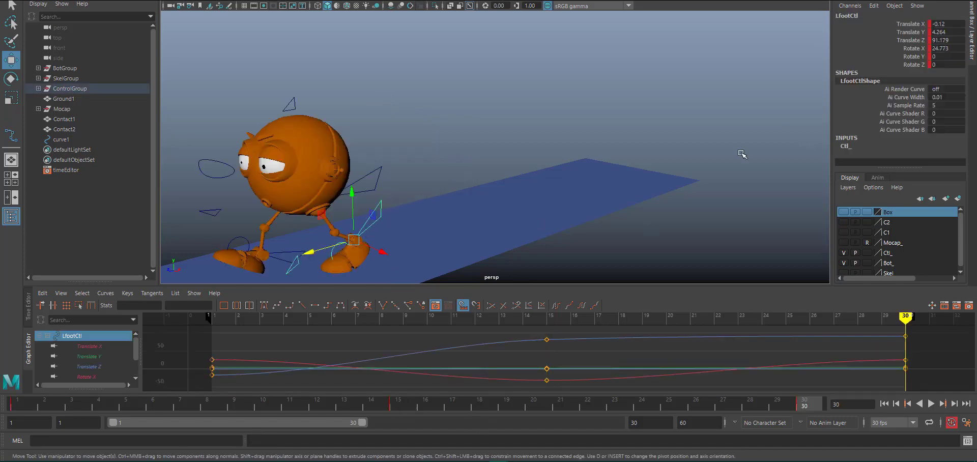
click(950, 24)
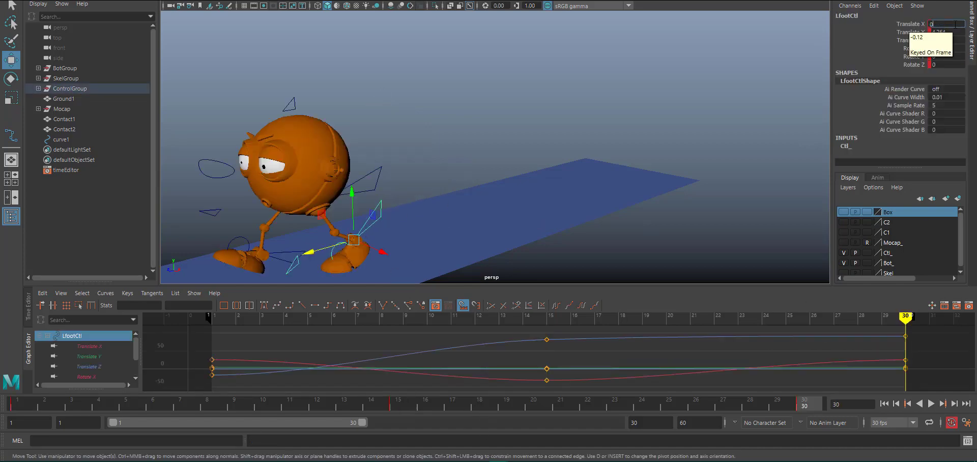
text(0)
key(Return)
click(279, 250)
click(954, 24)
text(0)
key(Return)
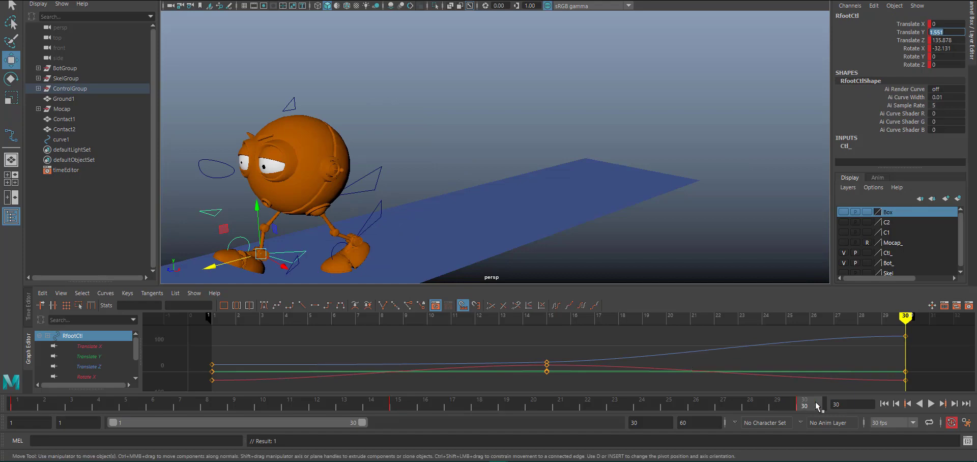
- Select all the bot's controls and key them at frame 30
drag(187, 277, 415, 105)
key(s)
click(408, 405)
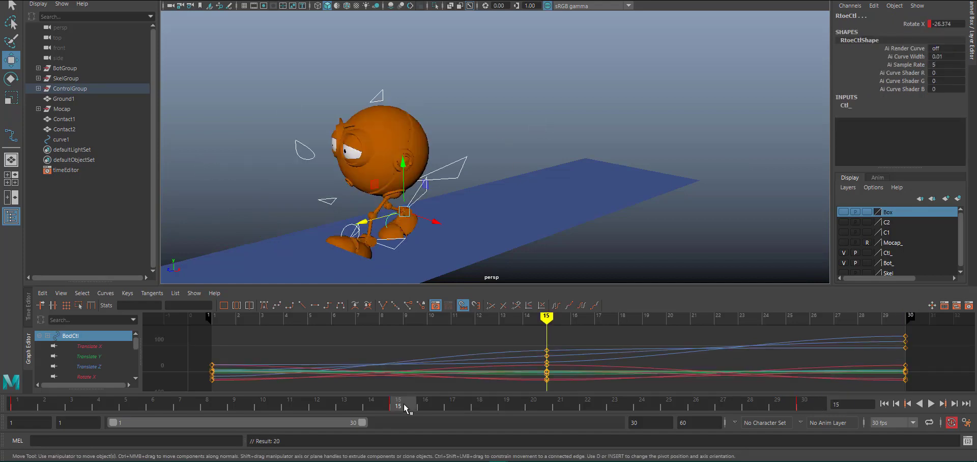
- Play and scrub through the walk, and key all the selected controls at frames 8 and 22
click(19, 406)
mouse_move(633, 136)
alt+mouse_down()
mouse_move(585, 127)
mouse_move(621, 148)
mouse_move(610, 144)
mouse_move(635, 137)
alt+mouse_up()
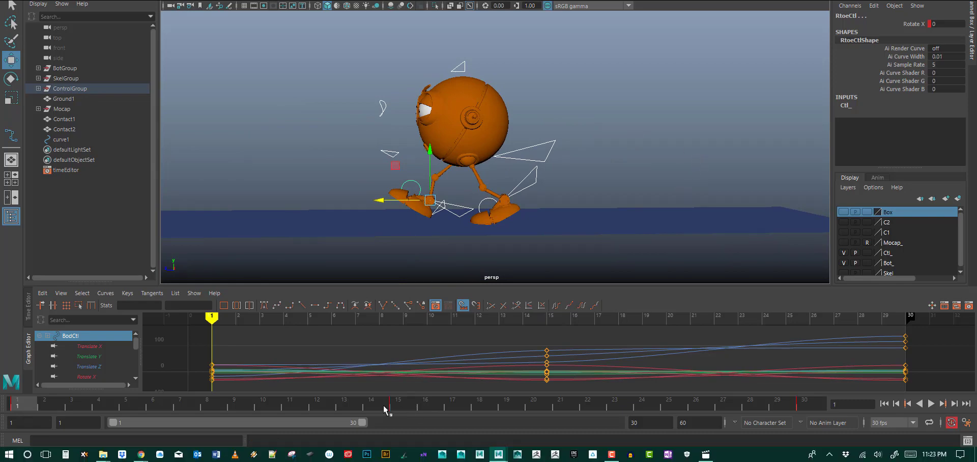
key(alt+v)
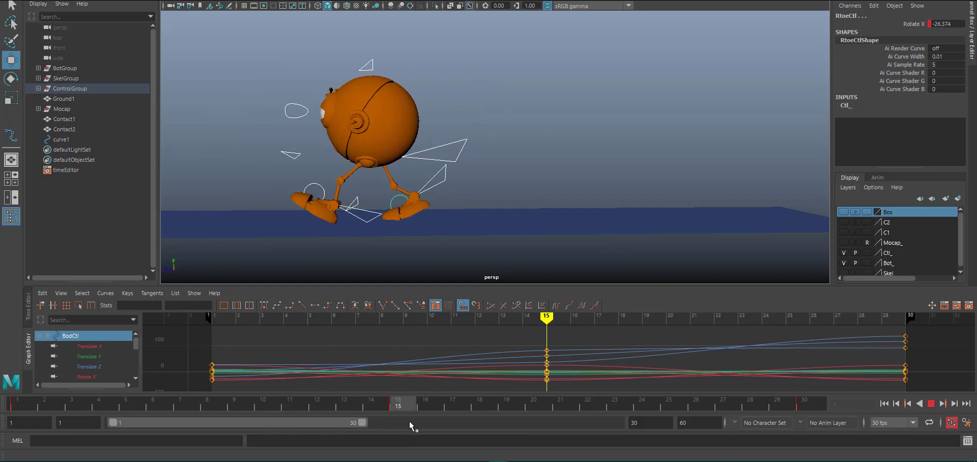
drag(407, 405, 200, 407)
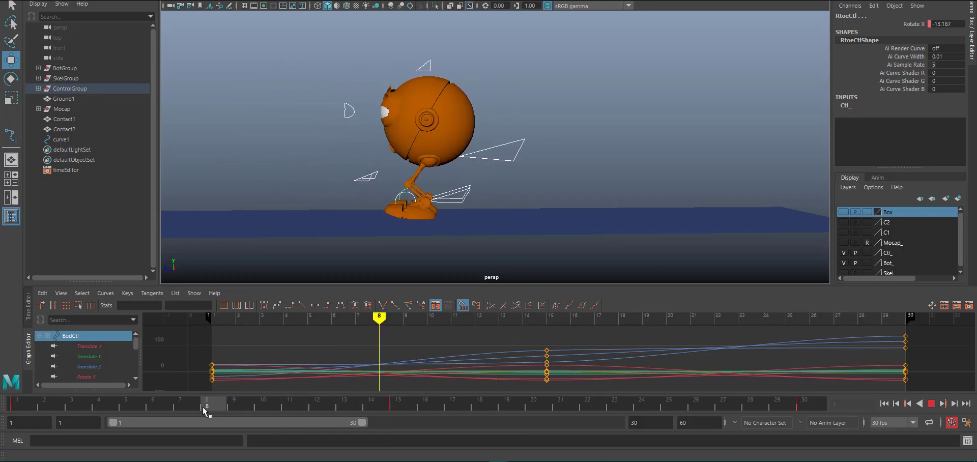
mouse_move(202, 407)
mouse_down()
mouse_move(609, 428)
mouse_move(218, 405)
mouse_up()
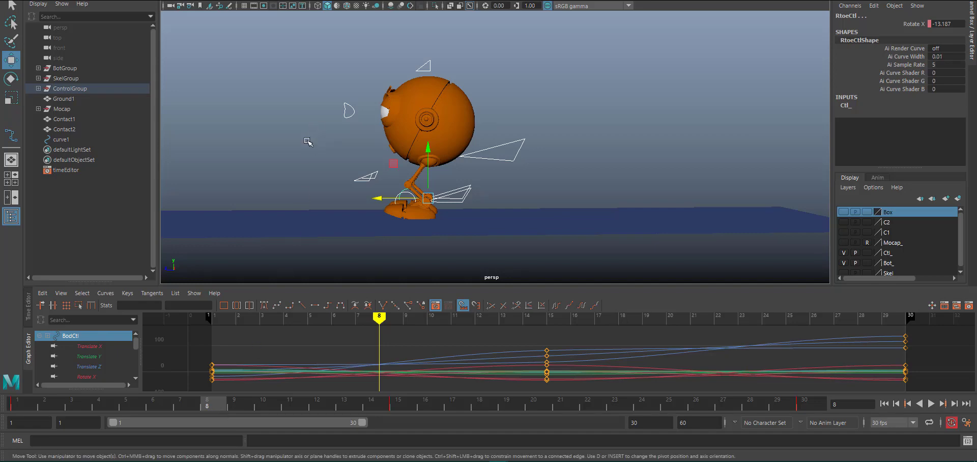
key(s)
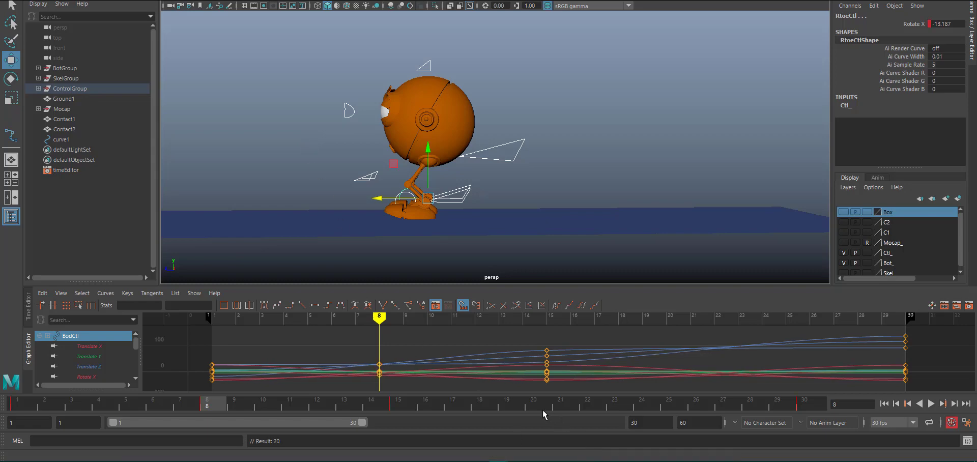
drag(543, 410, 589, 409)
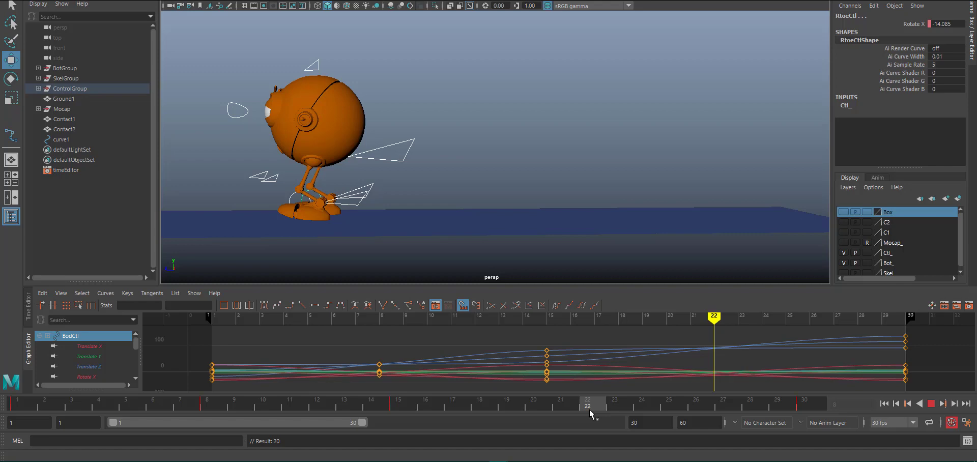
key(s)
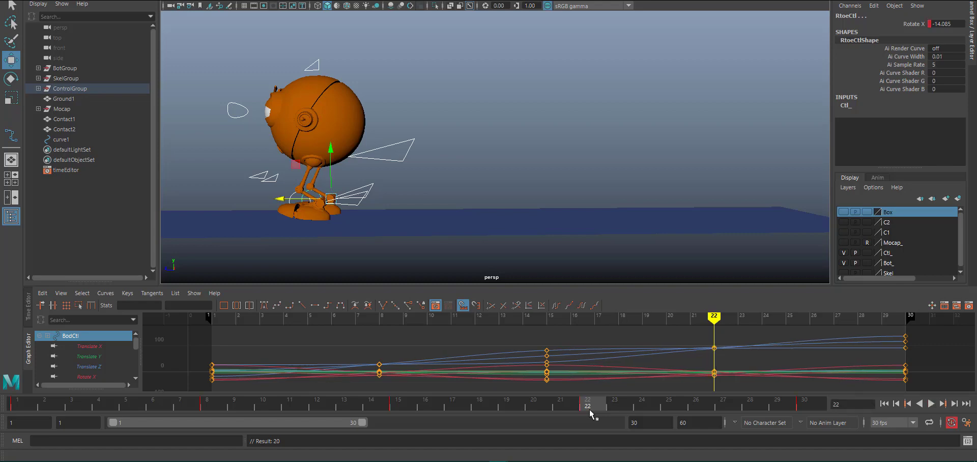
- Show the Mocap_ layer and hide the Bot_ layer to examine the mocap figure's pose at frame 8 from the side and front
alt+drag(604, 198, 645, 157)
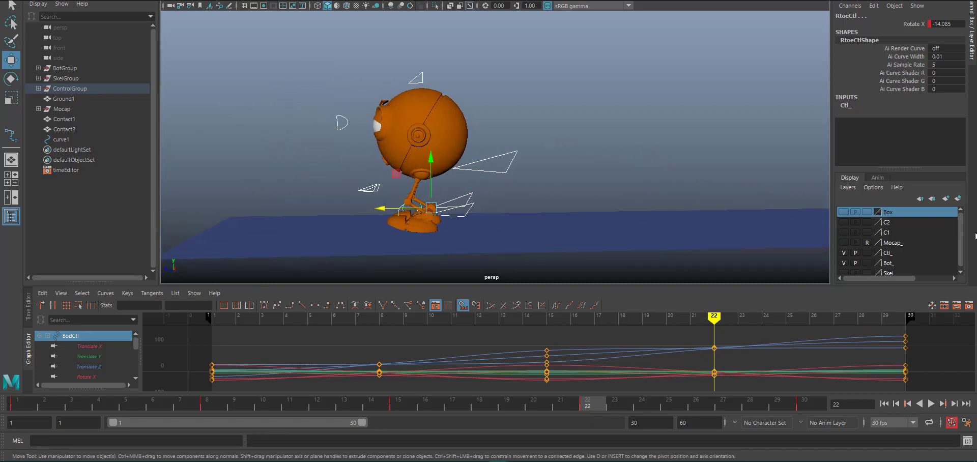
click(843, 242)
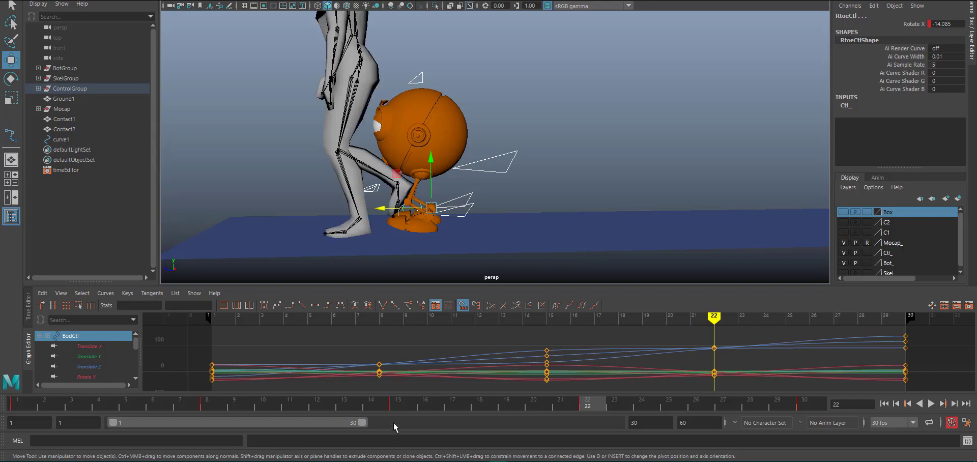
drag(13, 404, 207, 410)
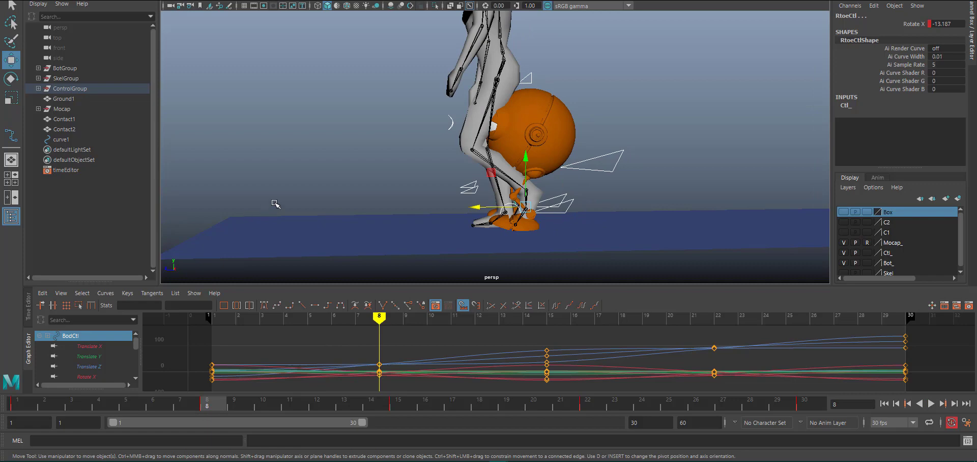
alt+drag(275, 204, 511, 239)
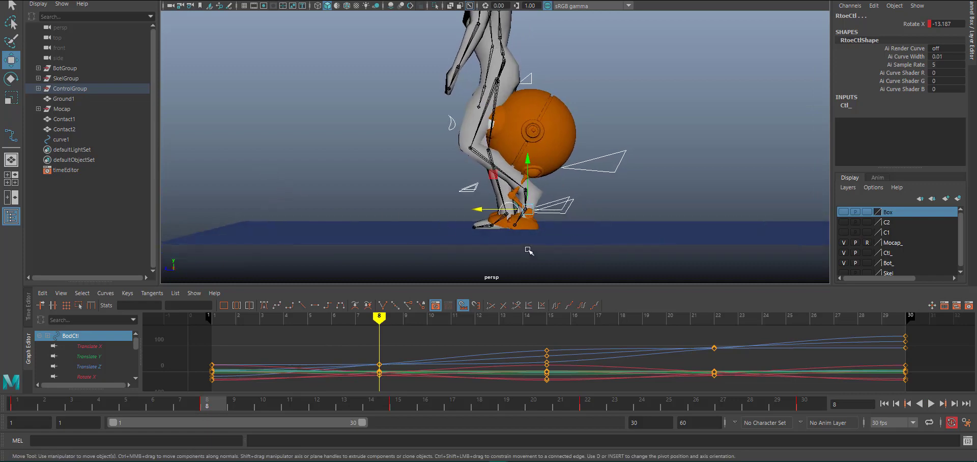
scroll(860, 241, down, 1)
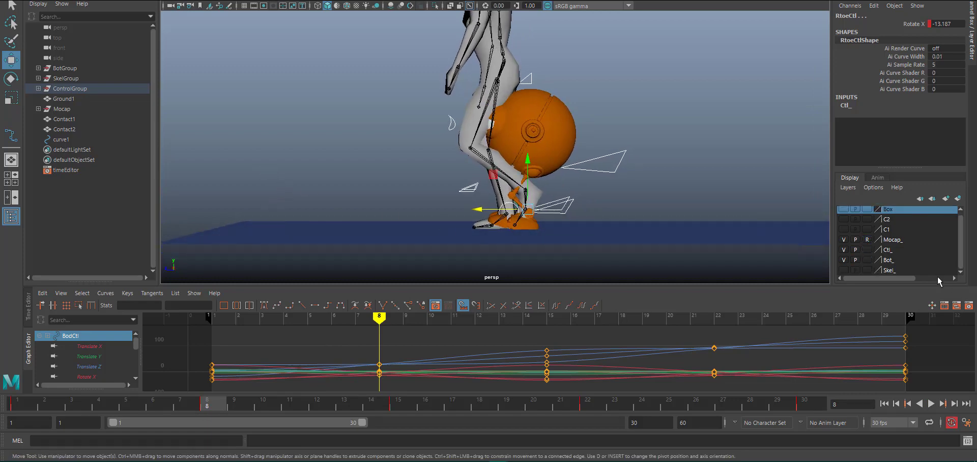
click(843, 260)
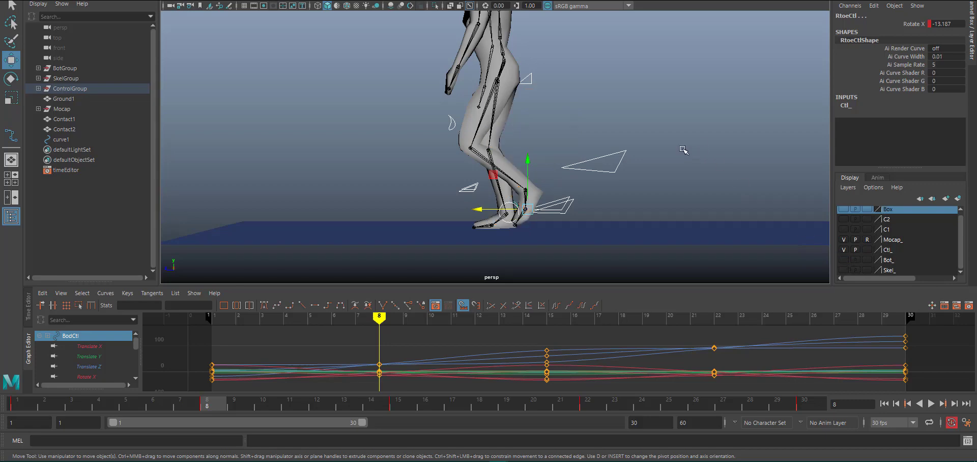
alt+drag(682, 148, 719, 181)
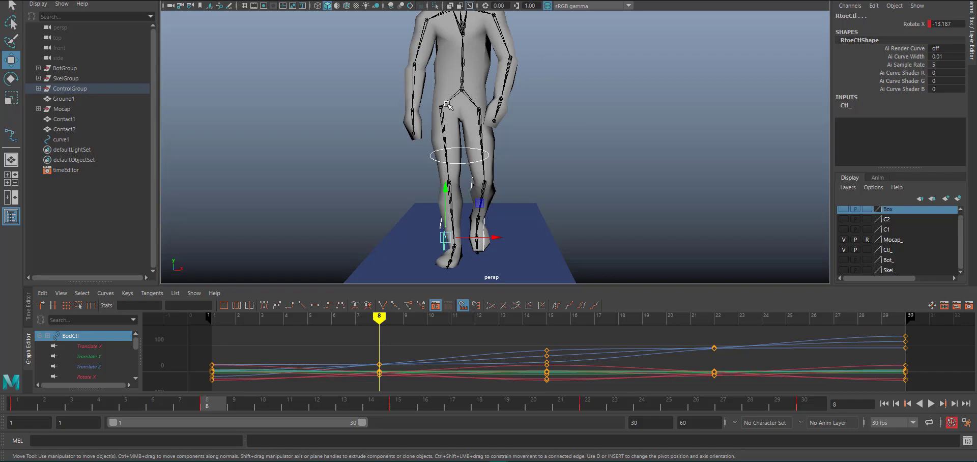
- Examine the mocap figure's frame 8 pose from the side and front, and switch visibility from the Mocap_ layer back to the Bot_ layer
alt+drag(638, 159, 525, 156)
alt+drag(527, 219, 510, 220)
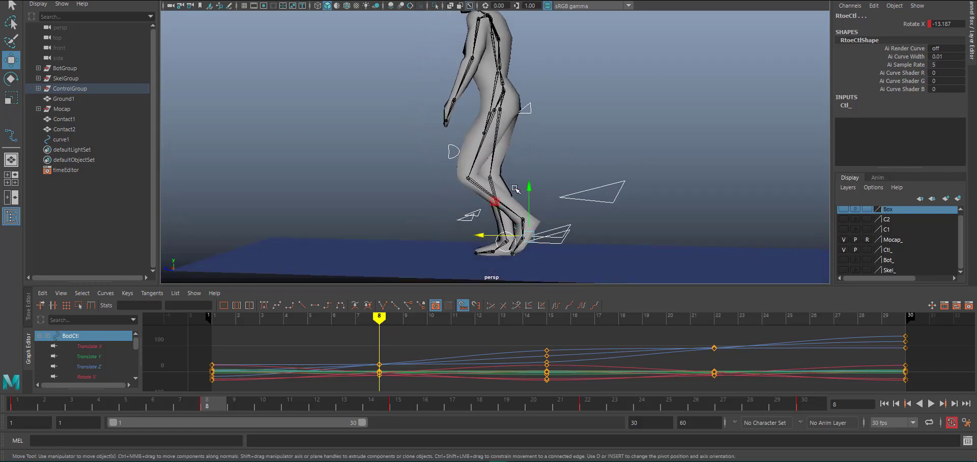
alt+drag(303, 142, 433, 127)
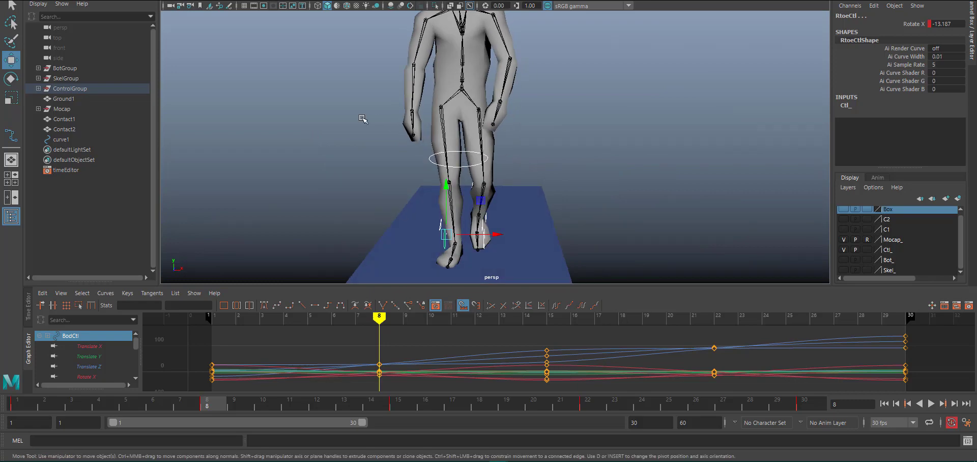
alt+drag(362, 118, 522, 164)
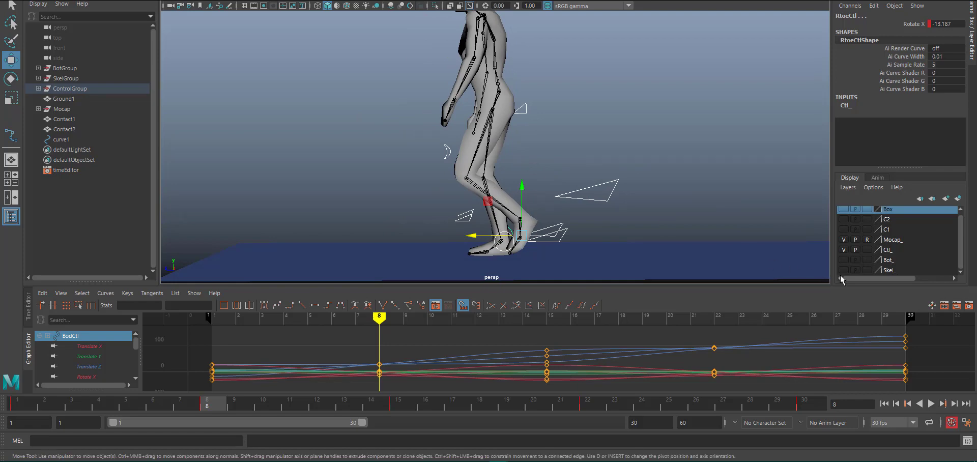
click(844, 260)
alt+drag(689, 179, 645, 159)
click(842, 240)
alt+right_drag(645, 160, 645, 165)
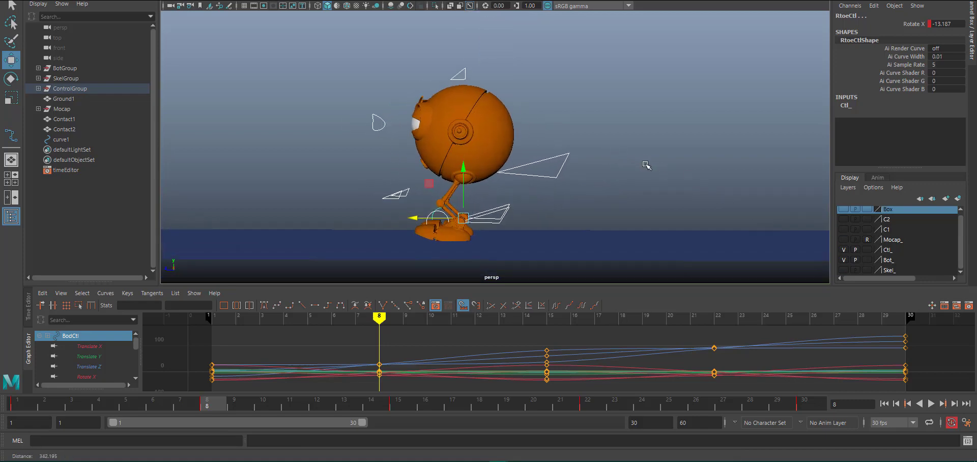
mouse_move(646, 164)
alt+mouse_down()
mouse_move(652, 174)
mouse_move(693, 168)
mouse_move(657, 173)
alt+mouse_up()
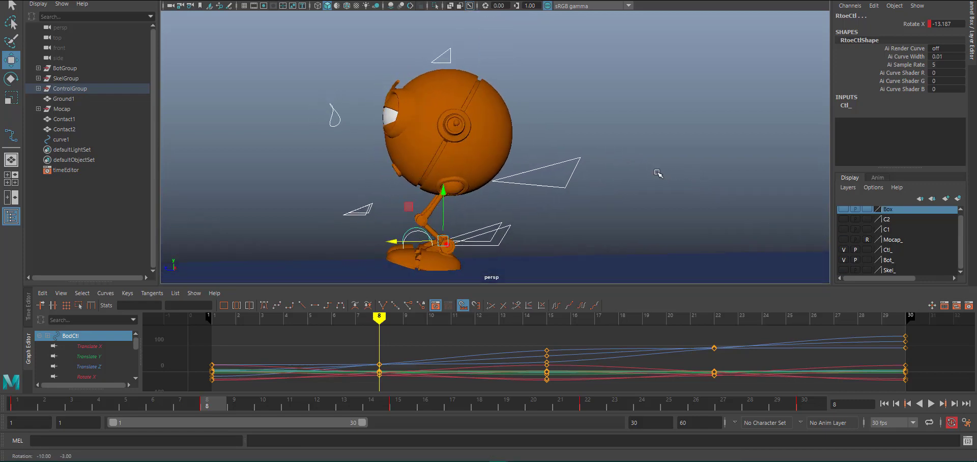
- Rotate the left foot control at frame 8 to about 34.3 degrees in X so its heel lifts
key(alt+v)
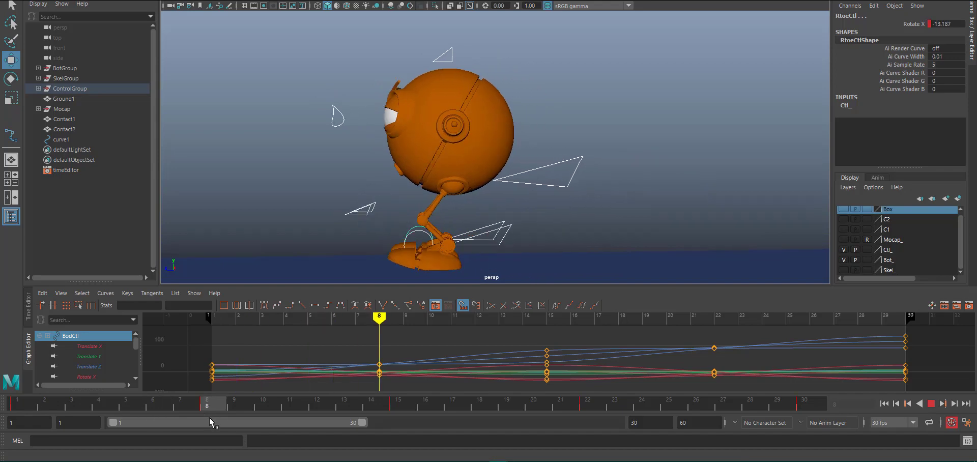
drag(209, 417, 211, 418)
click(498, 226)
drag(447, 198, 340, 220)
key(e)
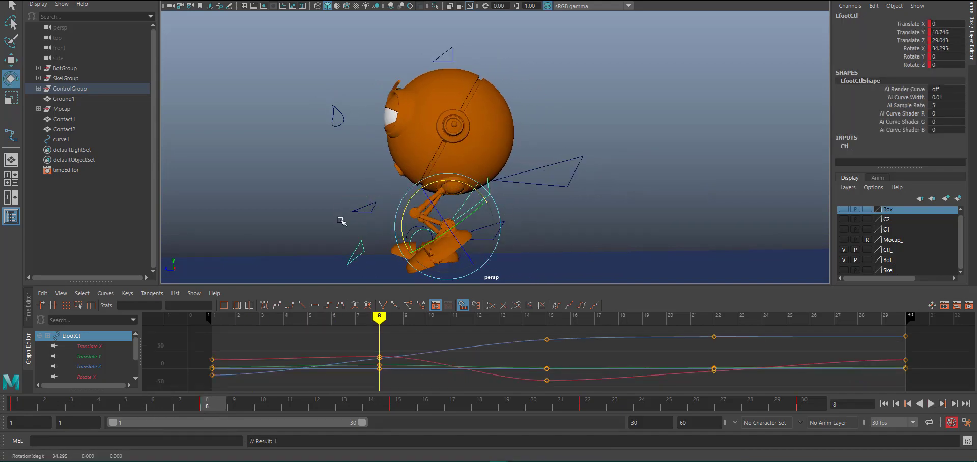
- Shift the body control sideways over the supporting foot at frame 8, to a Translate X of about -2.68
alt+drag(289, 188, 413, 198)
click(526, 162)
alt+drag(564, 163, 649, 164)
drag(487, 140, 489, 160)
key(w)
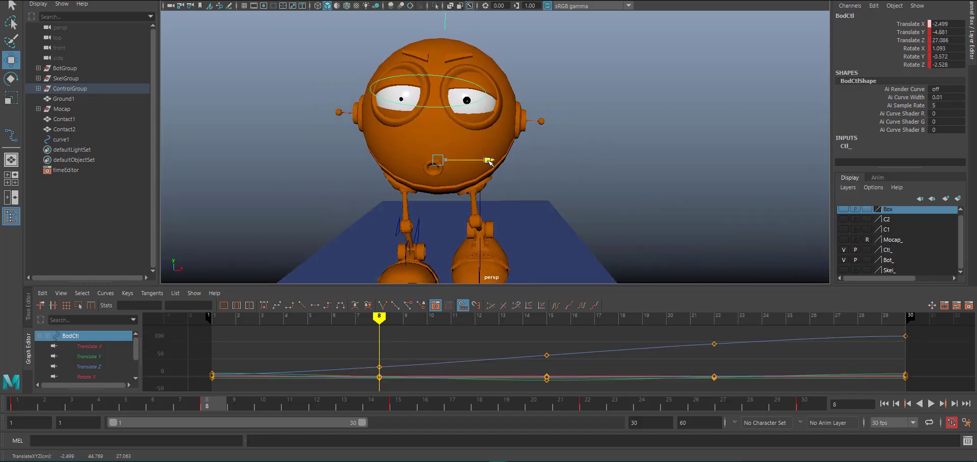
alt+drag(605, 170, 562, 199)
- Show the Box layer and frame the bot's legs in the orthographic side view
key(space)
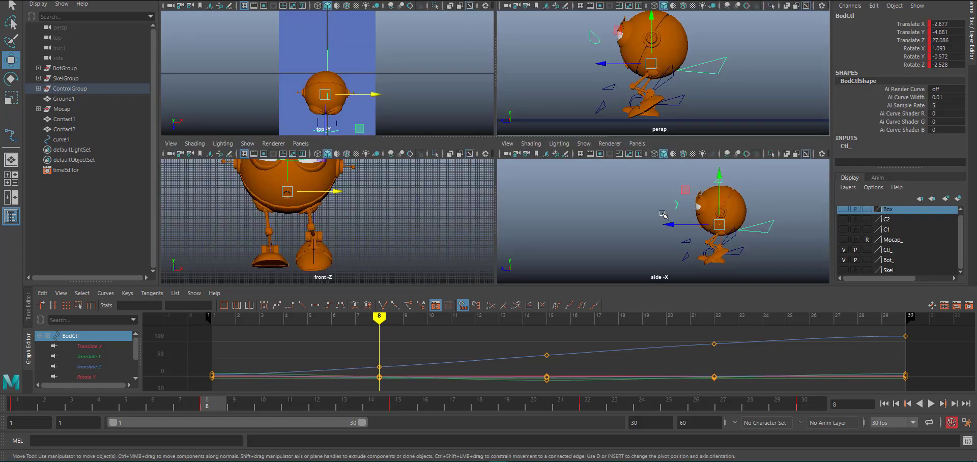
key(space)
alt+middle_drag(562, 201, 455, 178)
scroll(455, 178, up, 1)
click(365, 258)
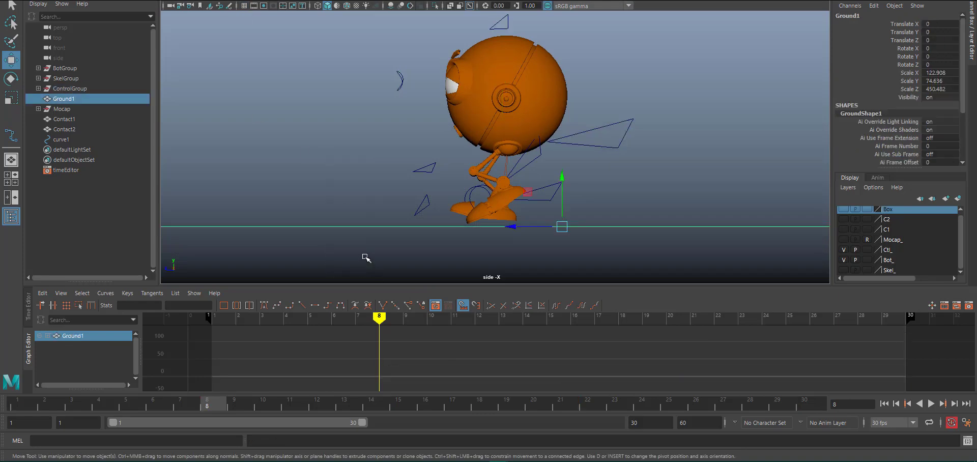
alt+middle_drag(367, 217, 351, 214)
scroll(358, 190, up, 1)
click(842, 210)
- Move the square guide curve to Translate Z about -119.76, aligning its back edge with the front heel at frame 1, and return to frame 8
click(368, 174)
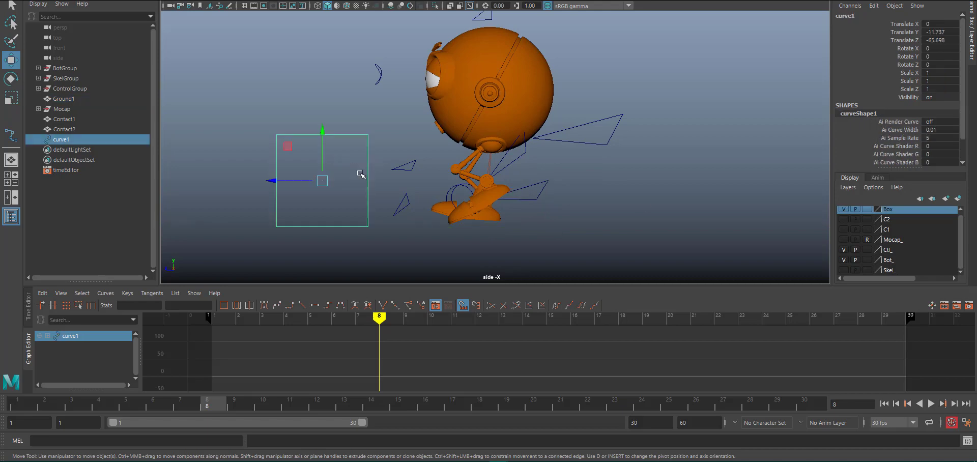
drag(284, 181, 416, 196)
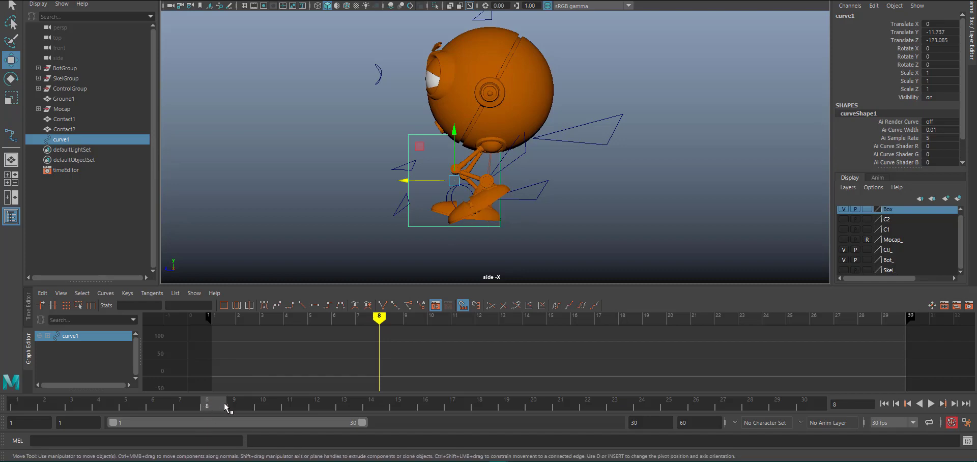
mouse_move(215, 401)
mouse_down()
mouse_move(86, 383)
mouse_move(3, 390)
mouse_up()
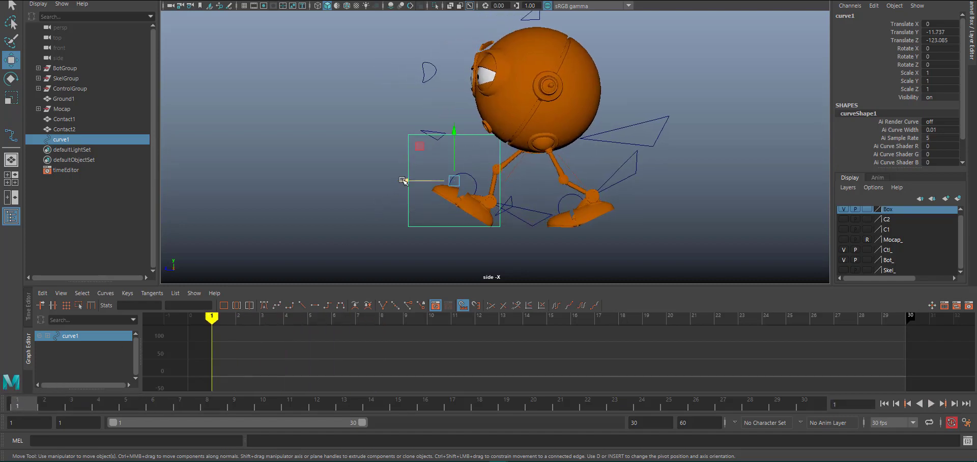
drag(403, 179, 396, 179)
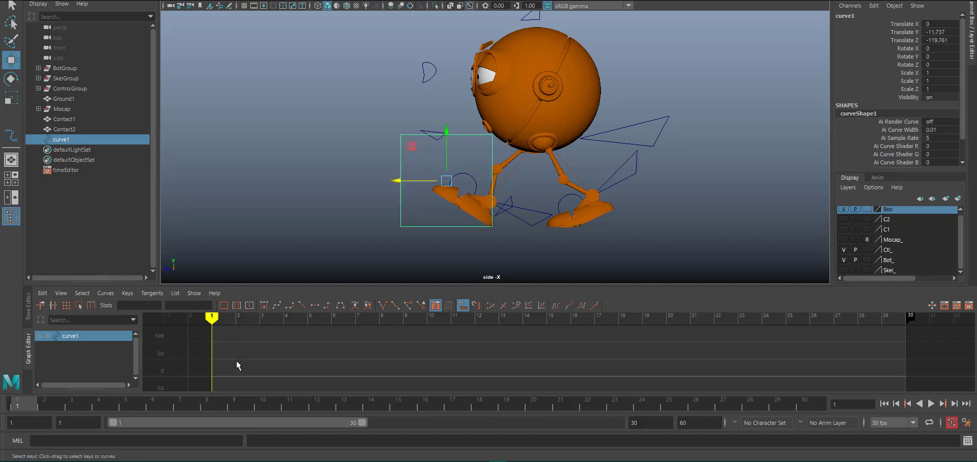
drag(23, 399, 207, 408)
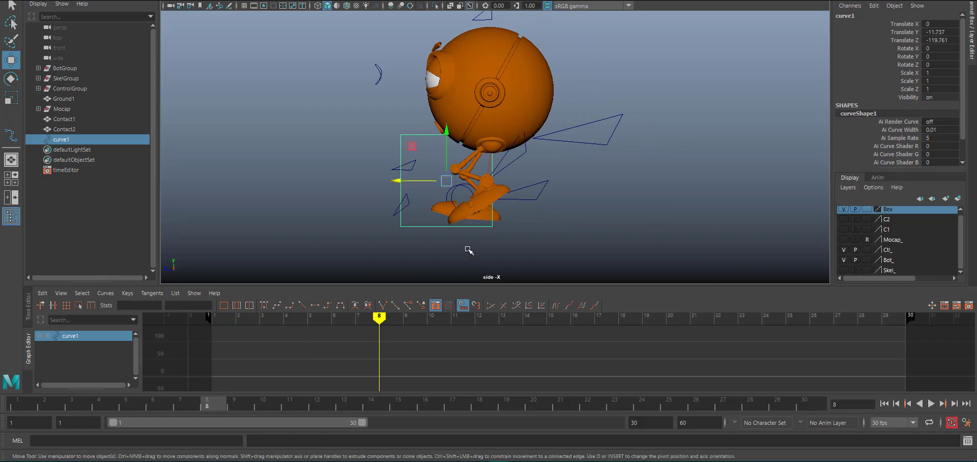
- Move the right foot control to Translate Y about 0.71 and Z about 32.54 within the guide box, and flatten the foot and toe
click(541, 195)
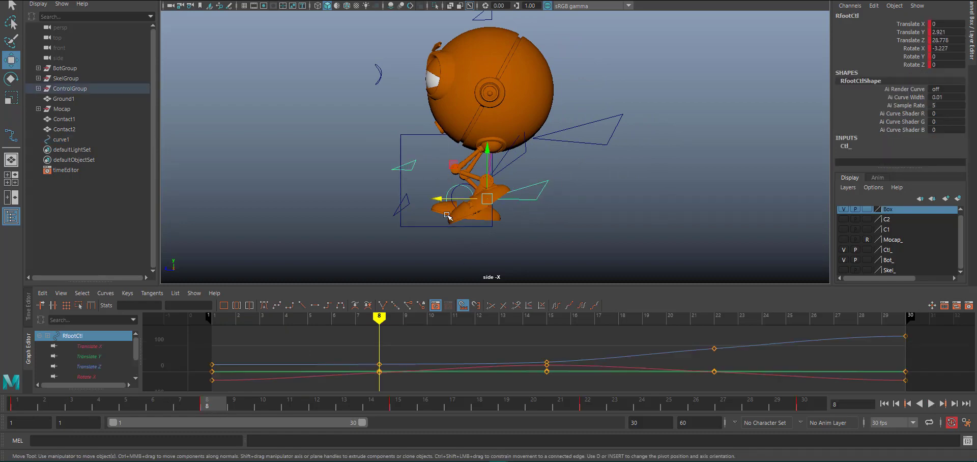
drag(483, 199, 483, 206)
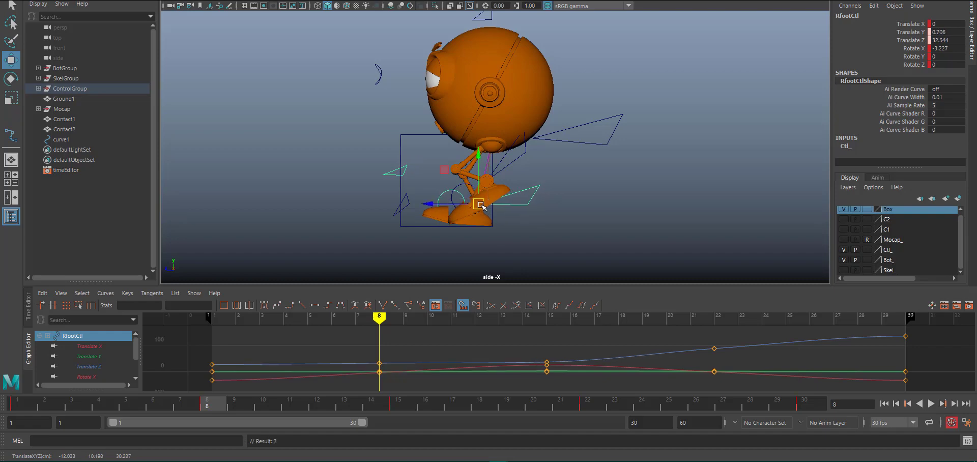
key(e)
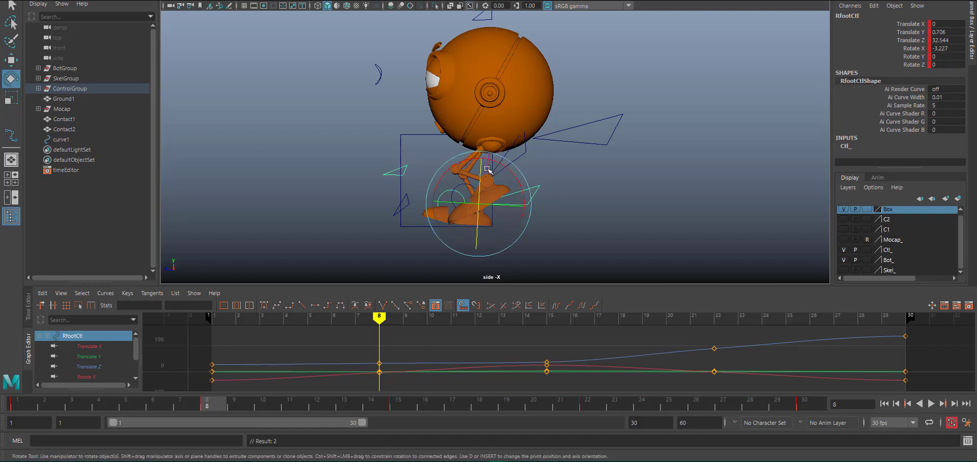
drag(491, 171, 479, 158)
key(w)
click(432, 204)
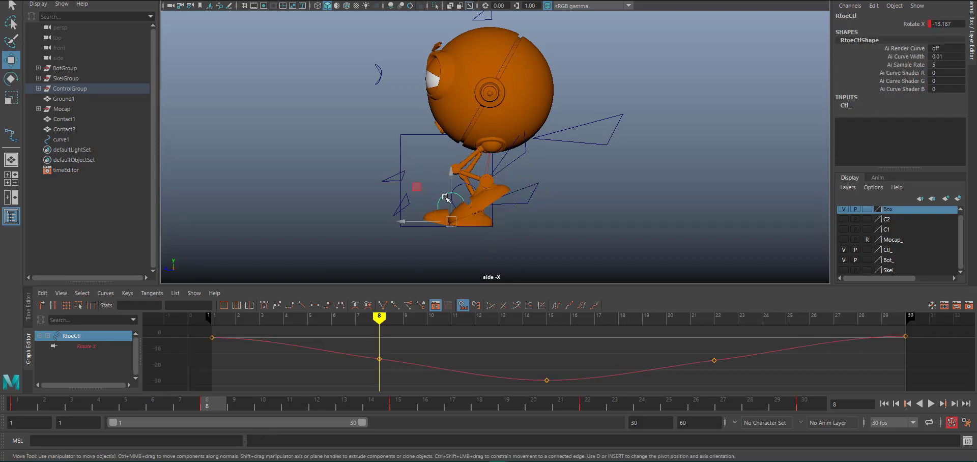
key(e)
- Move the body control forward at frame 8 to a Translate Z of about 31.07
click(606, 153)
key(w)
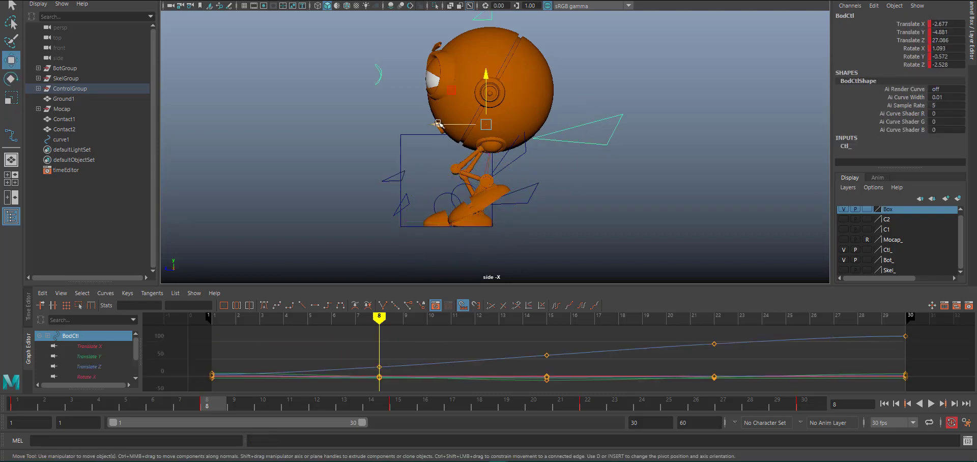
drag(440, 124, 430, 125)
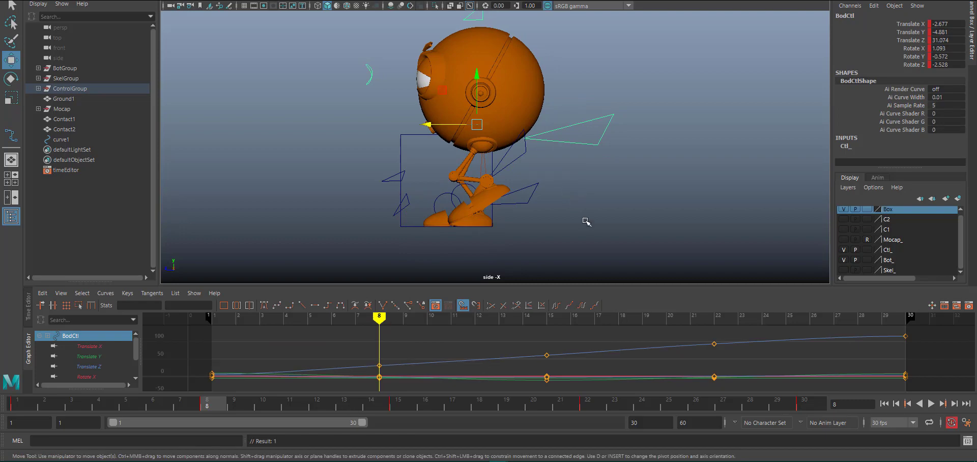
alt+drag(589, 227, 355, 154)
key(space)
key(space)
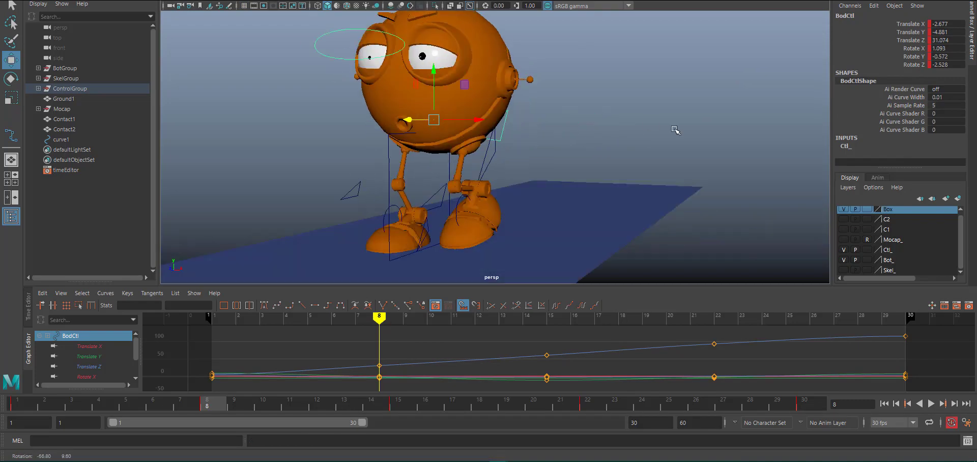
alt+drag(672, 131, 609, 144)
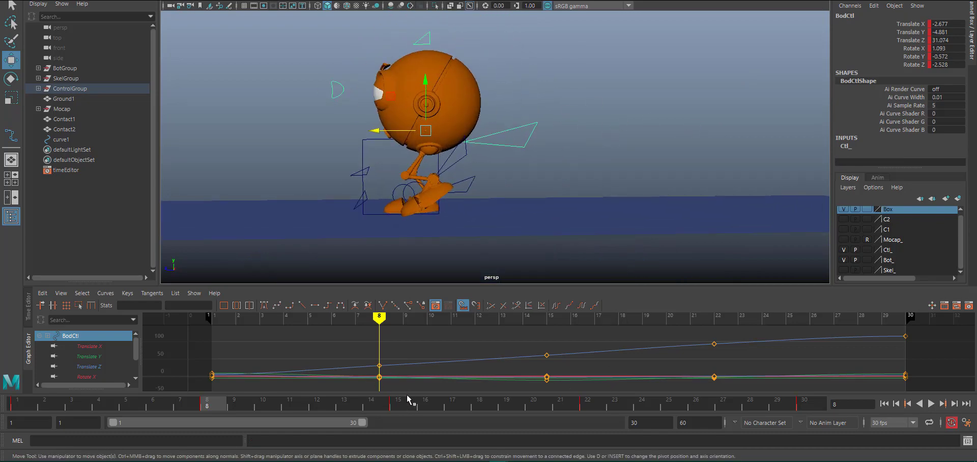
- Set up a two-pane layout with the side view in a narrower pane next to the perspective view
key(space)
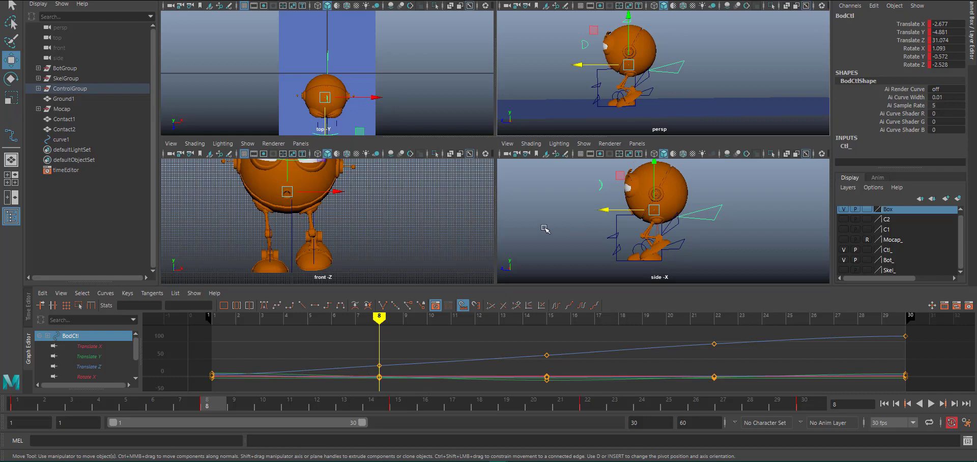
key(space)
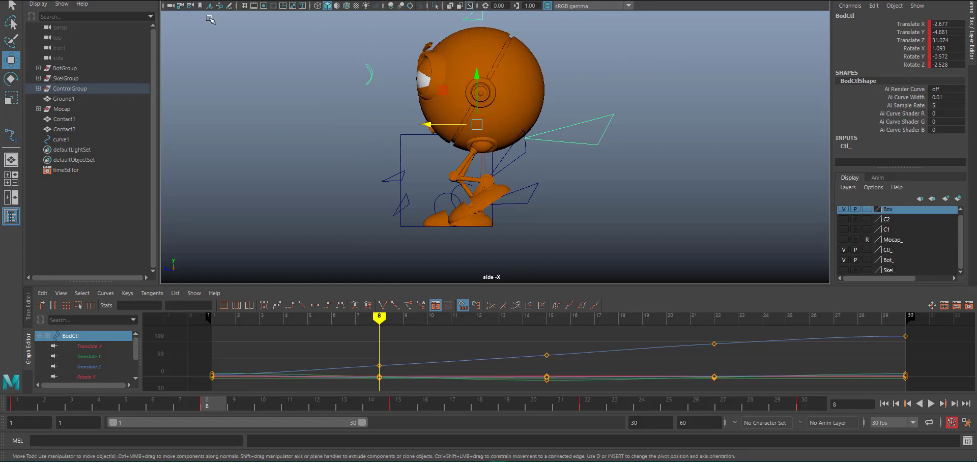
click(11, 199)
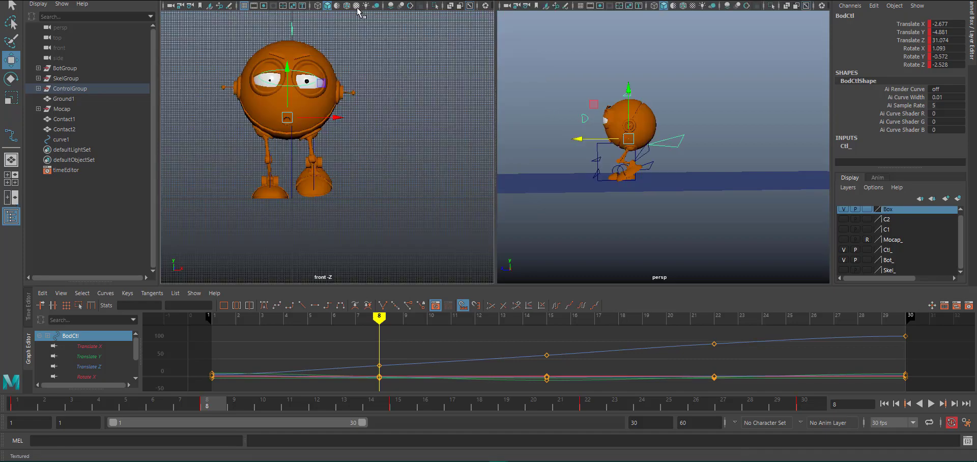
alt+drag(657, 82, 688, 75)
alt+middle_drag(669, 78, 696, 74)
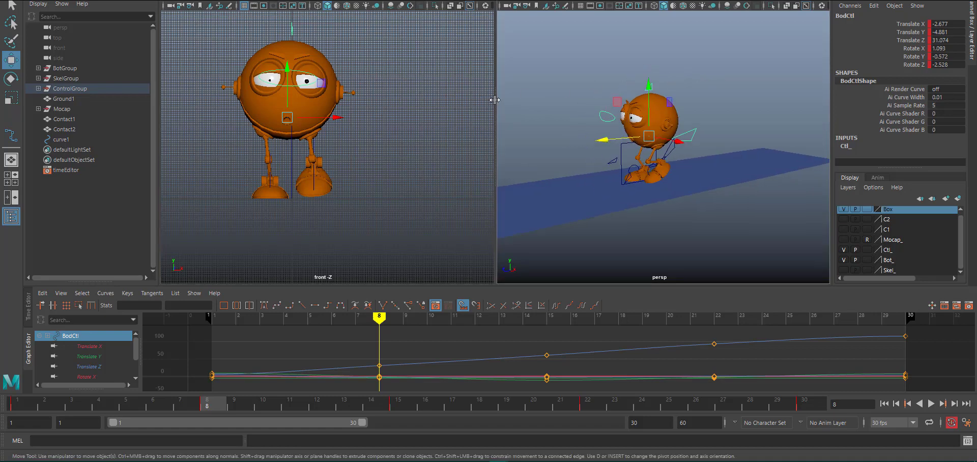
drag(494, 99, 437, 99)
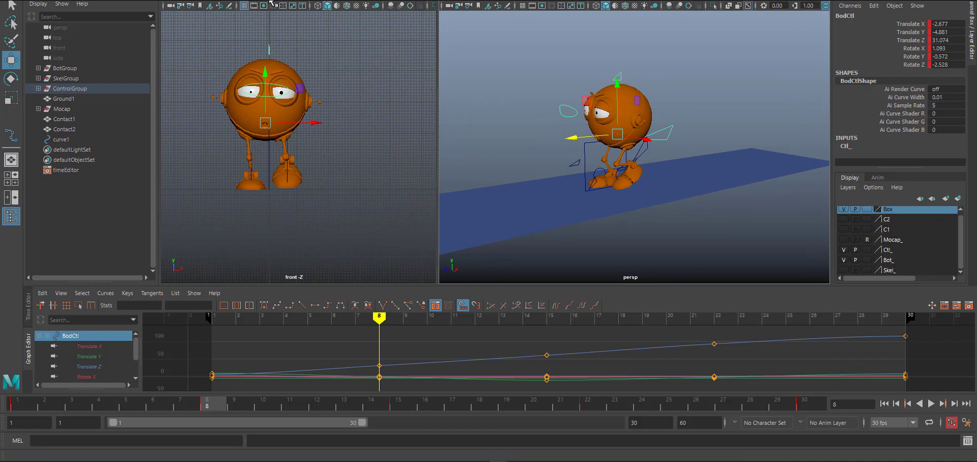
click(307, 2)
mouse_move(335, 29)
click(410, 37)
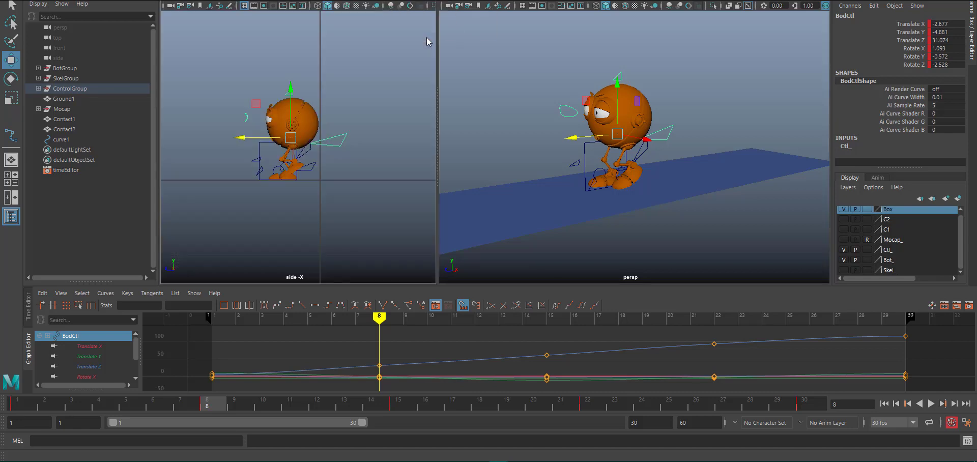
scroll(382, 87, up, 2)
- Set the viewport grid's length and width to 25 units with grid lines every 2 units
right_click(245, 6)
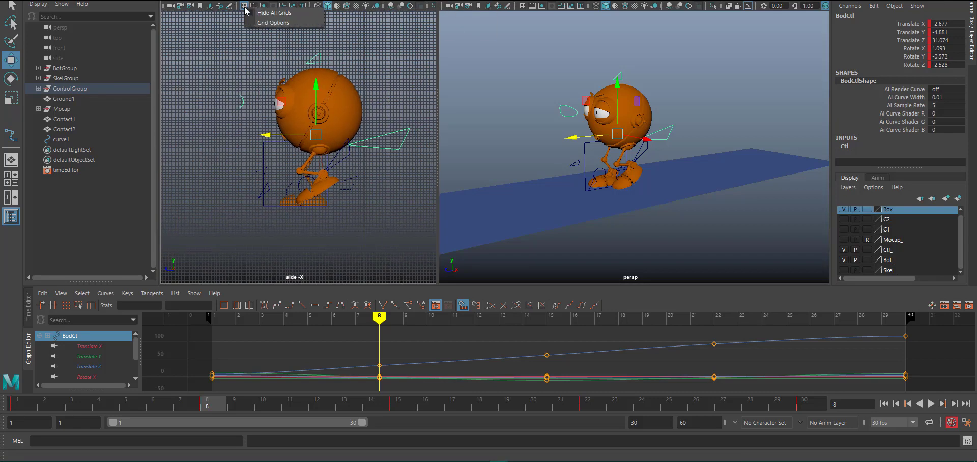
click(279, 23)
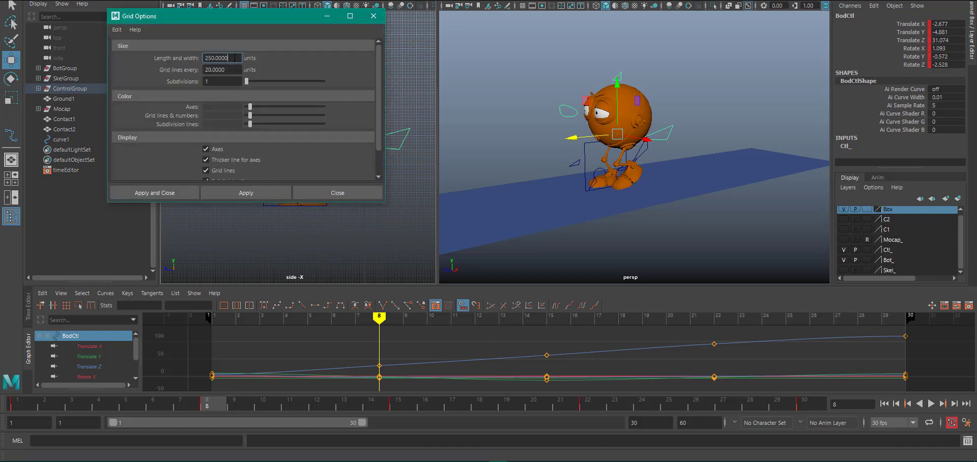
drag(234, 58, 184, 58)
text(25)
key(Tab)
text(2)
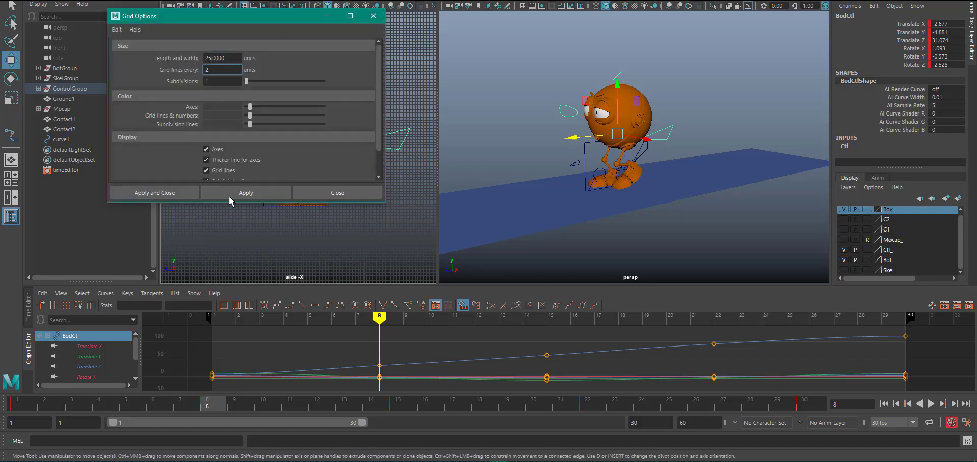
click(229, 200)
click(368, 198)
scroll(249, 24, up, 5)
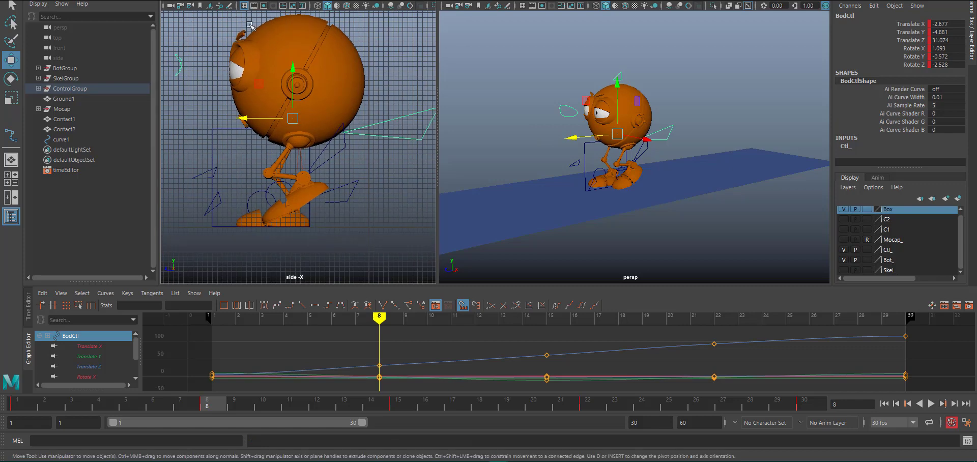
- Set the viewport grid lines to every 5 units
right_click(244, 6)
click(280, 23)
double_click(221, 70)
text(5)
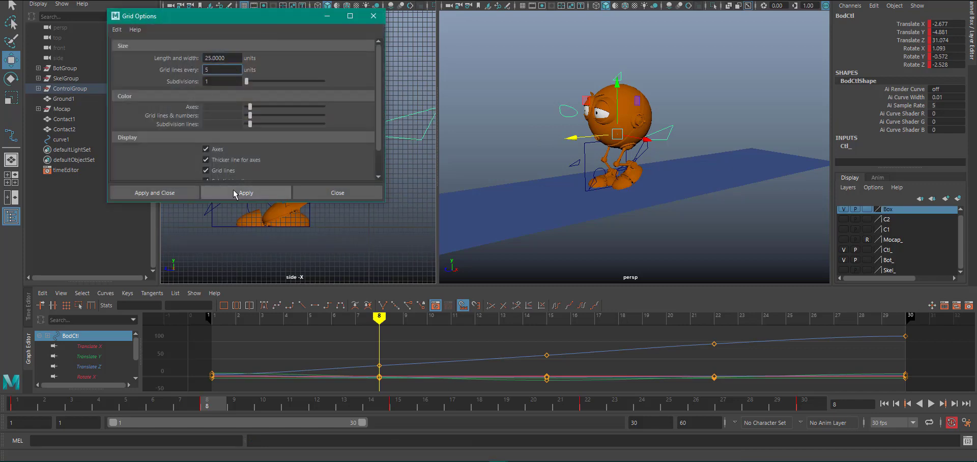
click(234, 194)
click(355, 196)
alt+drag(630, 207, 554, 205)
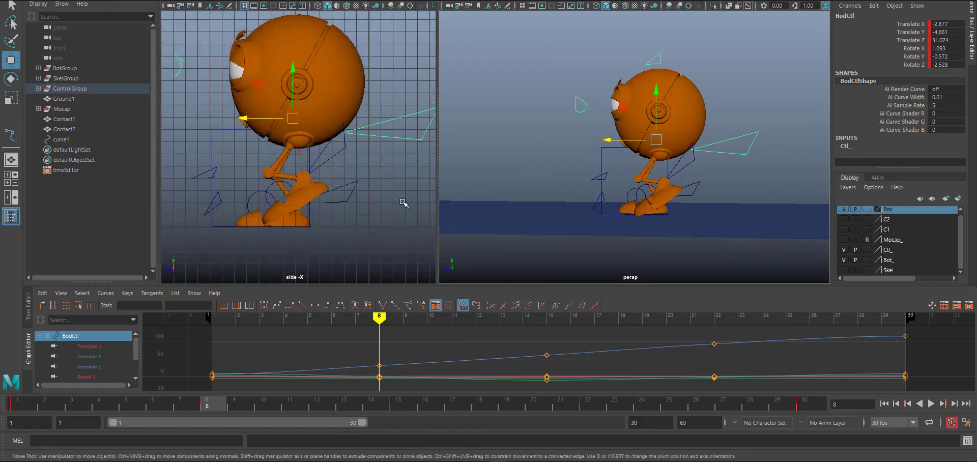
- Move the guide box along Z to about -65.67 so it frames the bot's feet at frame 22
drag(206, 405, 411, 412)
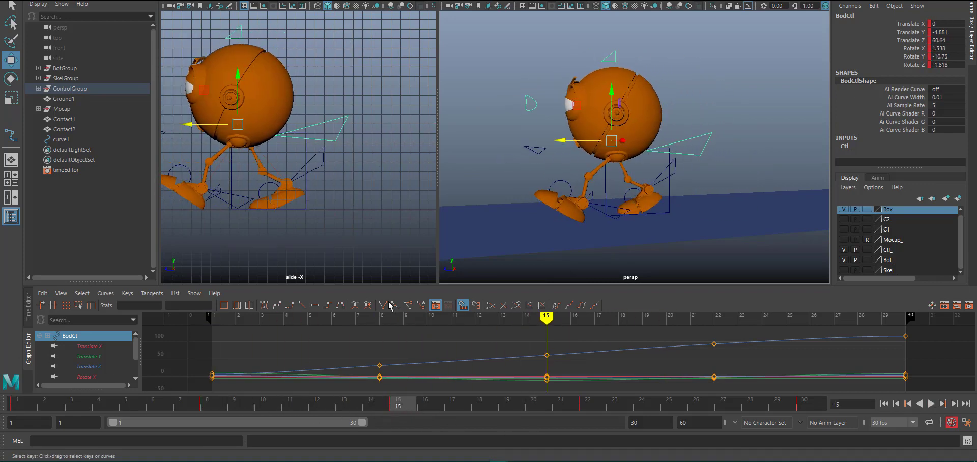
alt+middle_drag(310, 179, 400, 179)
click(397, 147)
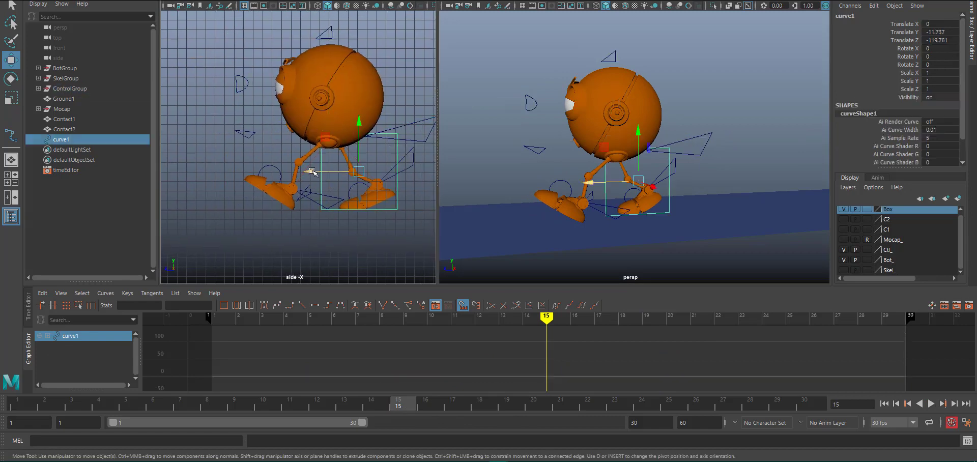
drag(400, 404, 590, 404)
- Plant the left foot flat at frame 22 with Translate Y about 0.01, Translate Z about 86.69 and Rotate X about -0.34
click(207, 162)
drag(277, 186, 284, 191)
key(e)
drag(308, 154, 304, 154)
key(w)
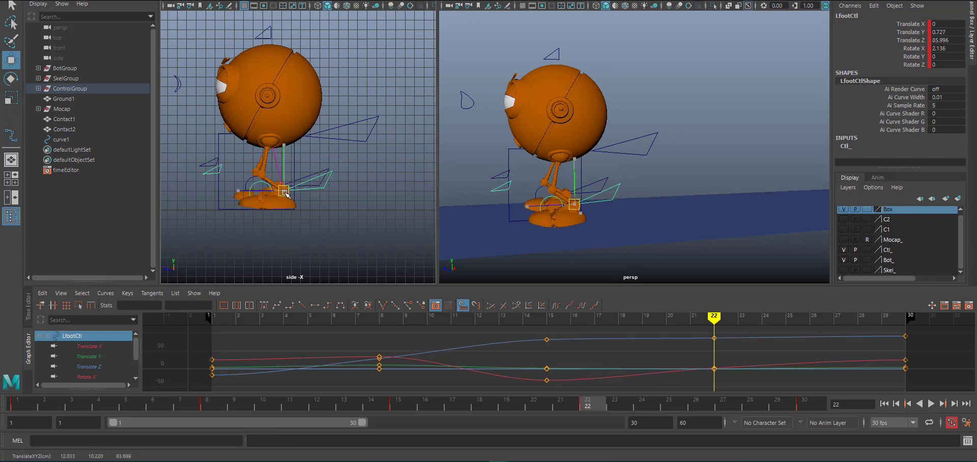
drag(284, 191, 282, 192)
key(e)
drag(308, 155, 309, 155)
alt+middle_drag(242, 222, 272, 183)
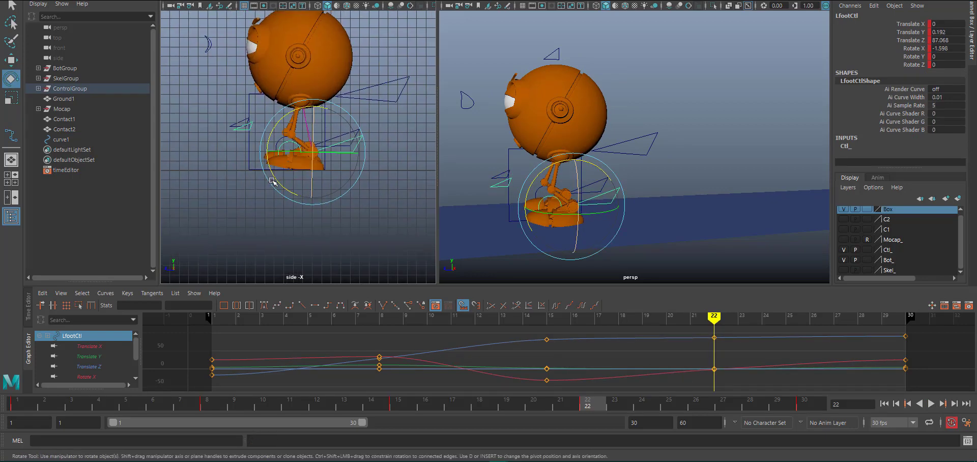
alt+right_drag(272, 183, 340, 153)
drag(352, 118, 352, 118)
key(w)
drag(340, 162, 342, 164)
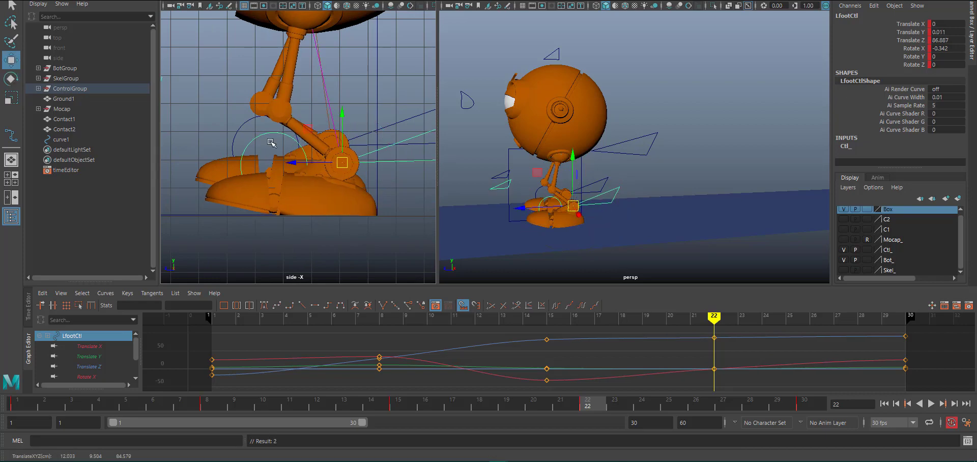
- Rotate the left toe control at frame 22 to a Rotate X of about 0.92
click(271, 134)
key(e)
drag(262, 158, 254, 165)
- Raise the right foot at frame 22 to a Translate Y of about 9.30 and pitch it to a Rotate X of about 26.62
alt+right_drag(682, 209, 549, 191)
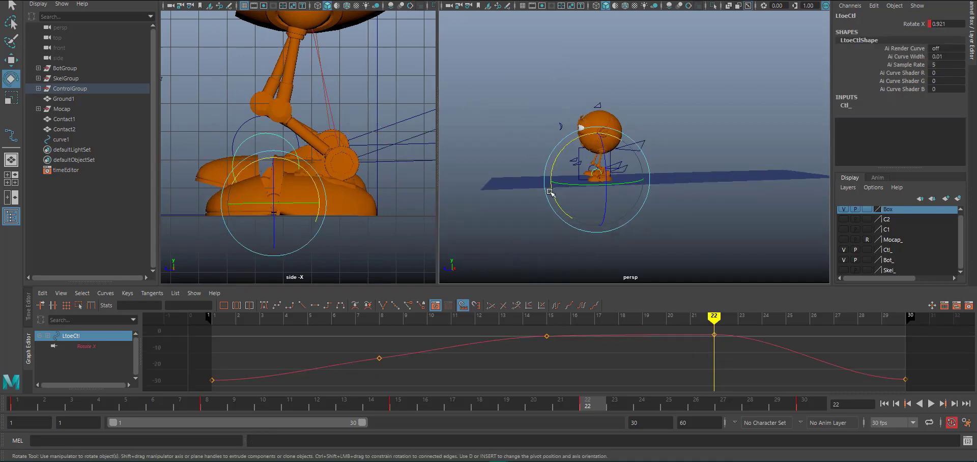
alt+right_drag(376, 163, 271, 151)
alt+middle_drag(271, 151, 255, 190)
alt+middle_drag(598, 247, 598, 239)
alt+right_drag(597, 239, 716, 259)
alt+drag(716, 259, 689, 256)
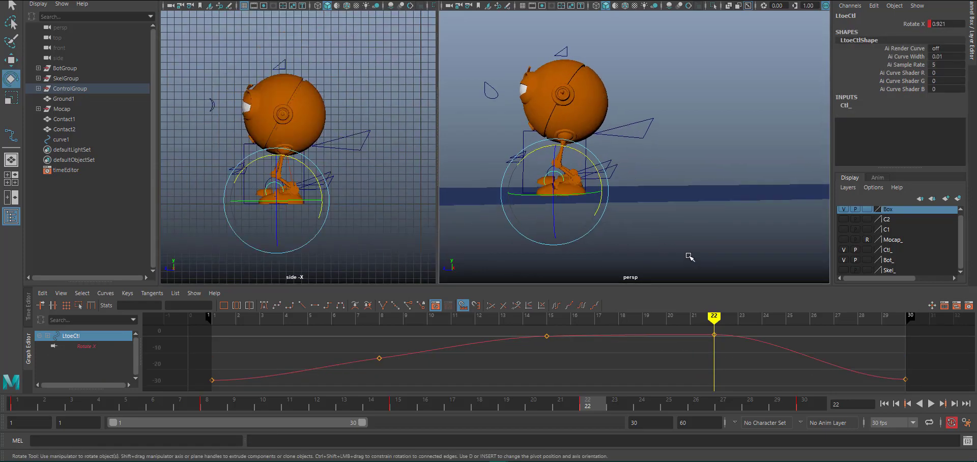
click(607, 160)
alt+drag(607, 161, 585, 153)
alt+right_drag(585, 152, 558, 135)
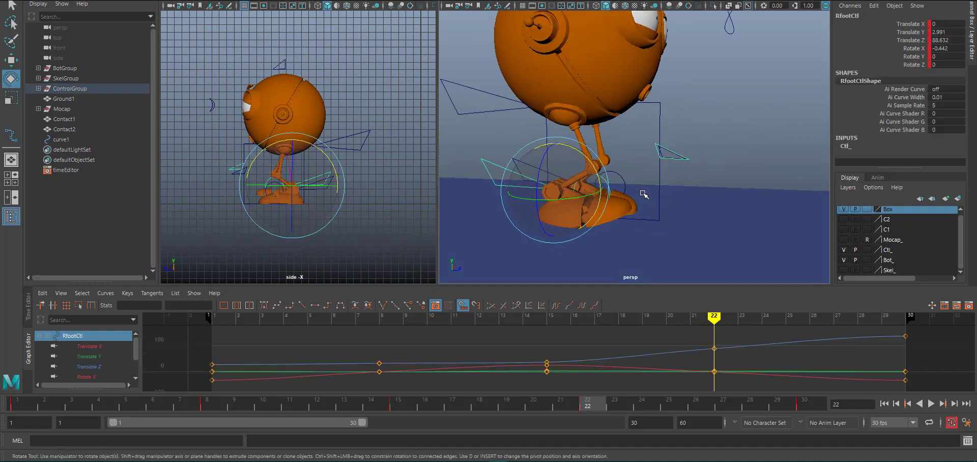
key(w)
drag(557, 135, 558, 125)
key(e)
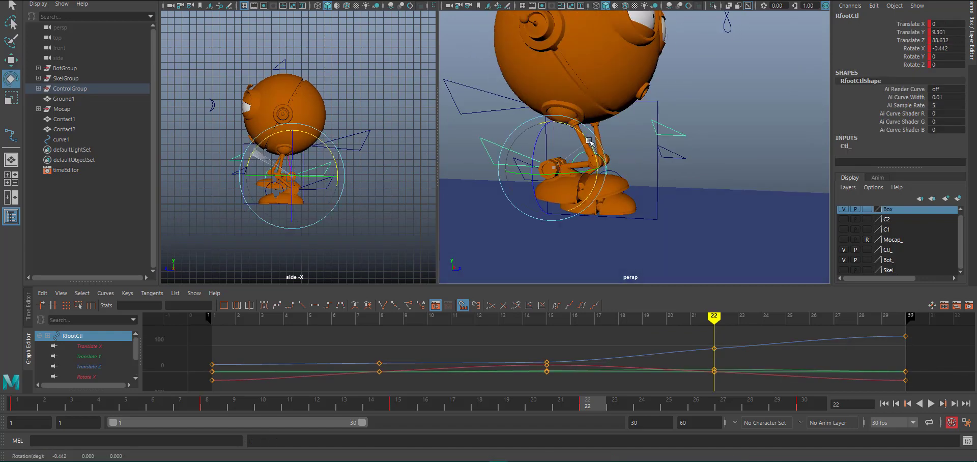
drag(585, 191, 593, 163)
- Select the body control and play back the walk cycle from the side to check the motion
alt+drag(647, 175, 585, 164)
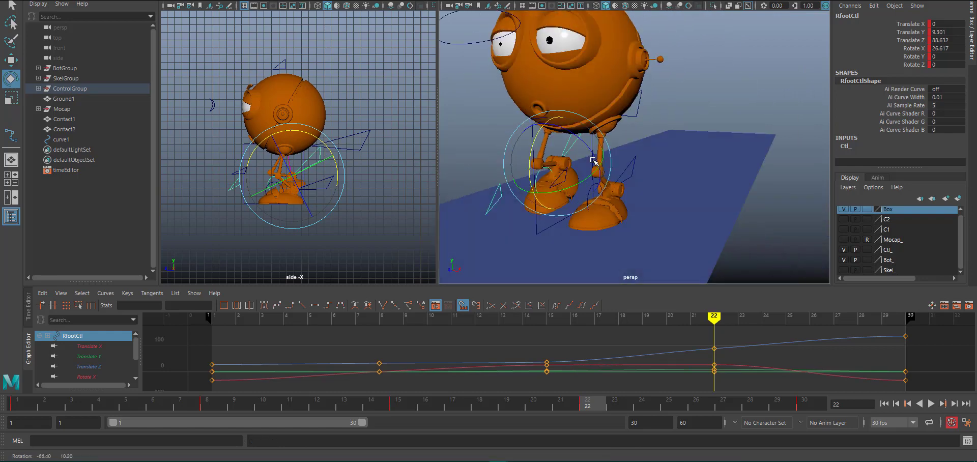
click(638, 135)
alt+drag(637, 135, 703, 130)
drag(632, 102, 617, 187)
key(w)
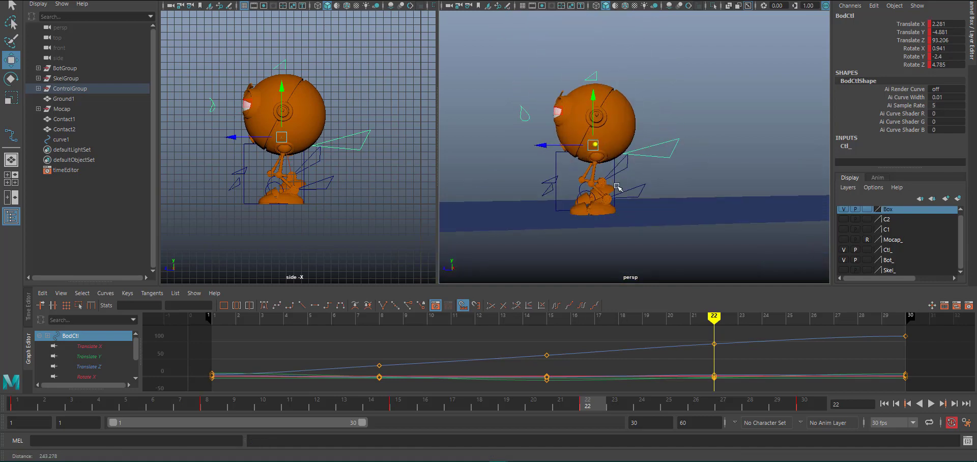
key(alt+v)
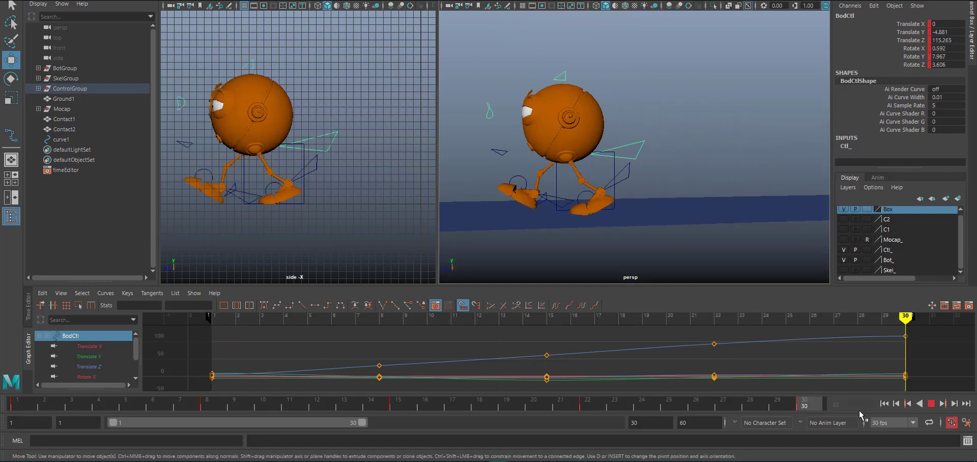
alt+middle_drag(626, 191, 600, 191)
alt+drag(600, 192, 561, 197)
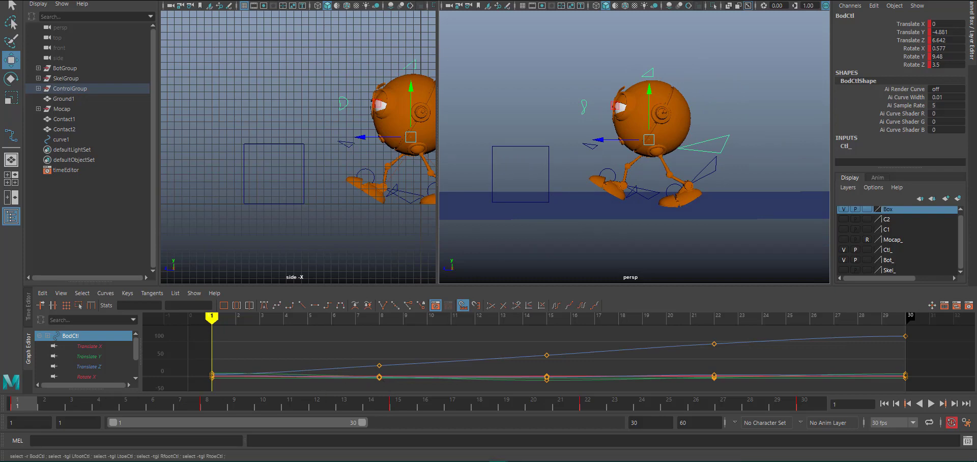
- Select all of the bot's controls, key them at frame 1 and step through the key poses to frame 30
click(190, 1)
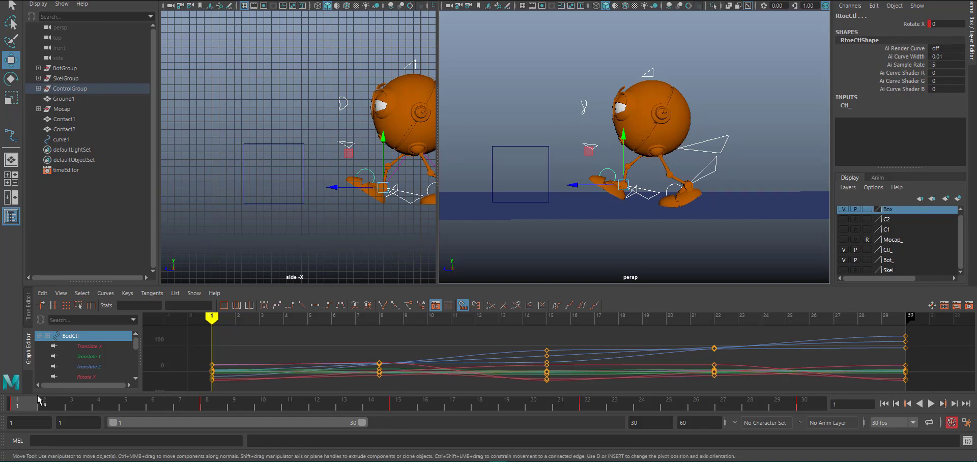
key(s)
key(period)
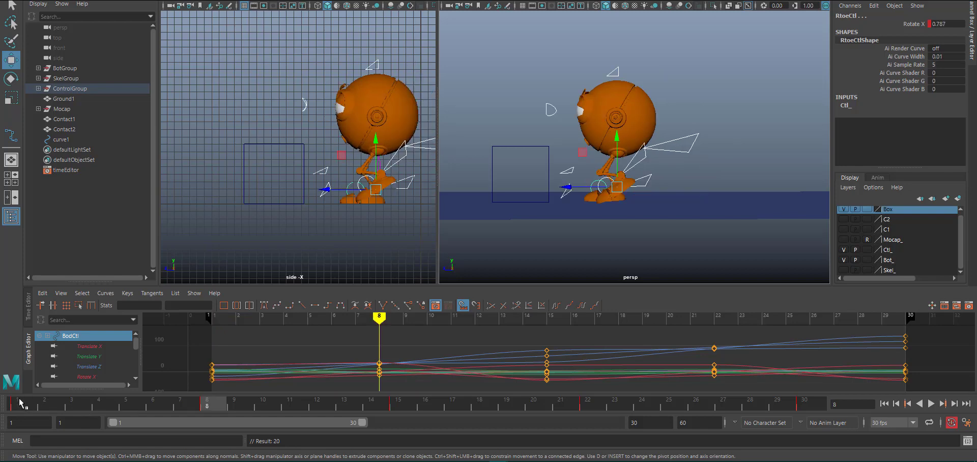
key(period)
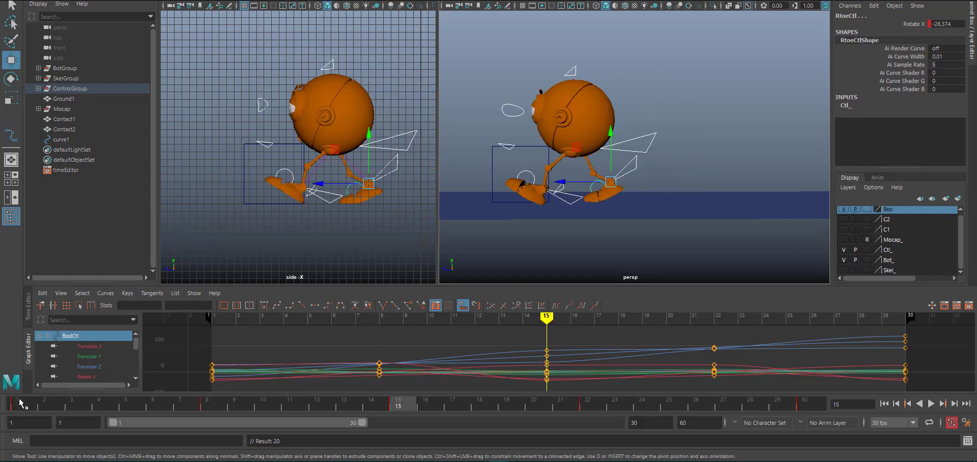
key(period)
key(period)
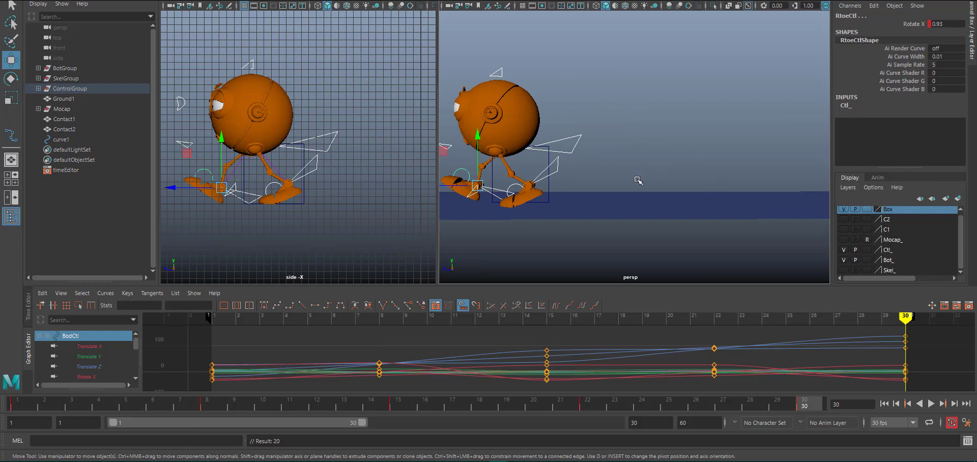
- Review the walk's playback, stop at frame 4 and key all of the bot's controls there
alt+right_drag(636, 182, 691, 133)
alt+middle_drag(692, 134, 779, 131)
alt+right_drag(760, 146, 736, 182)
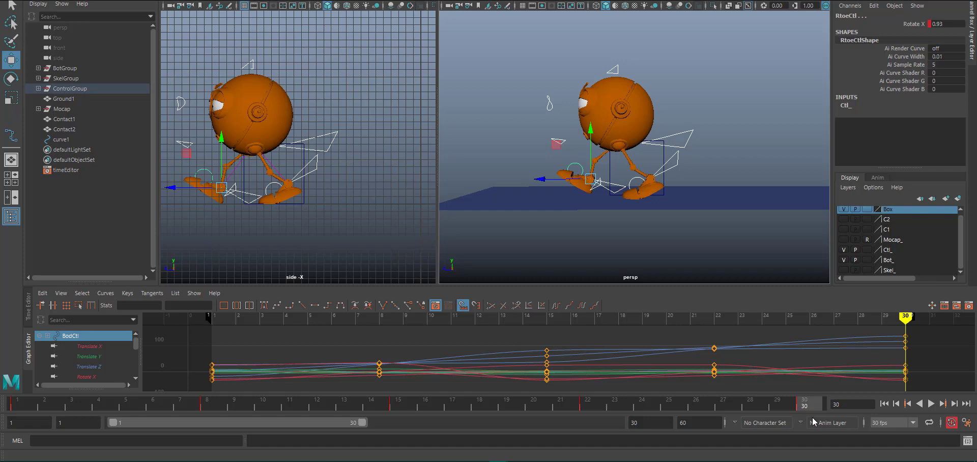
key(alt+v)
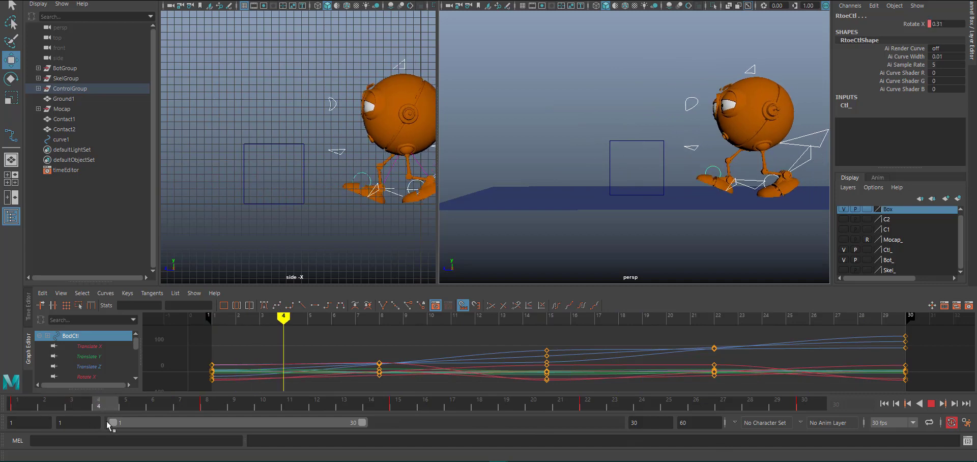
drag(67, 407, 113, 410)
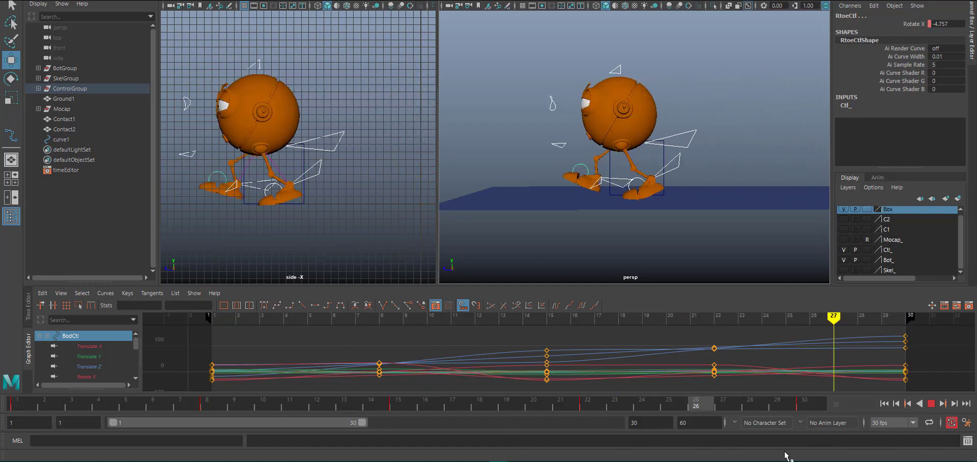
drag(19, 392, 290, 402)
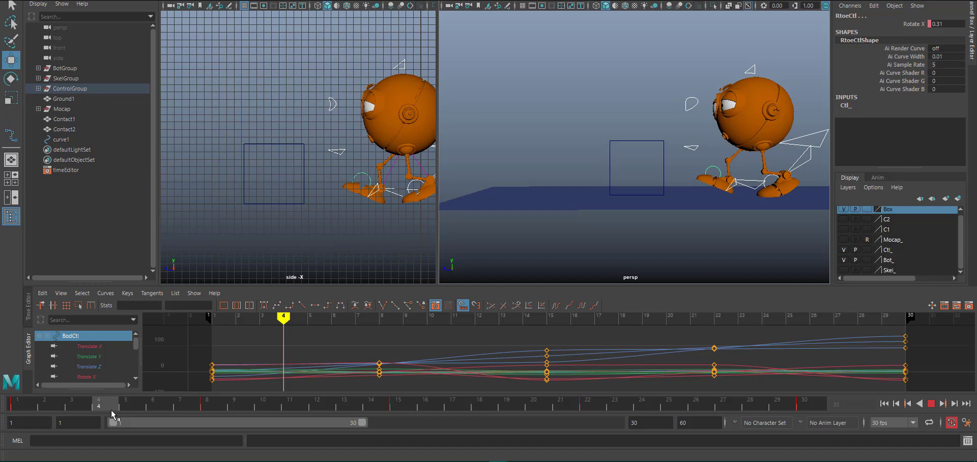
key(Escape)
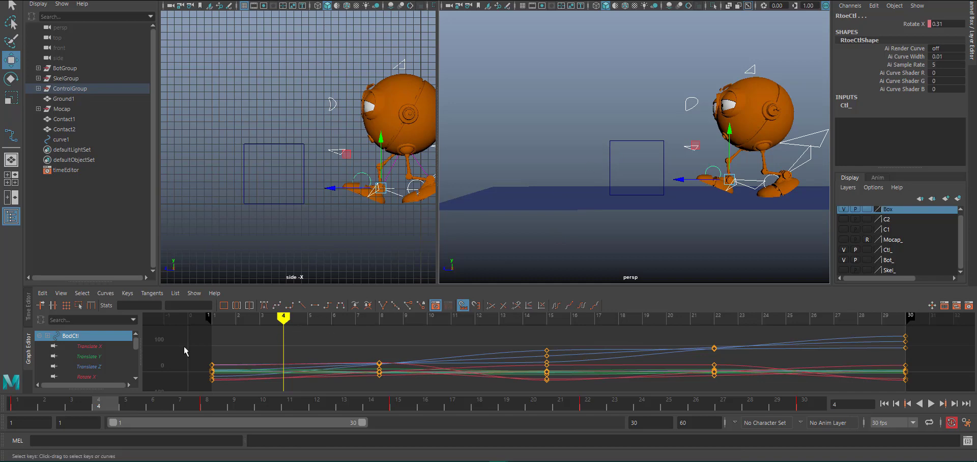
key(s)
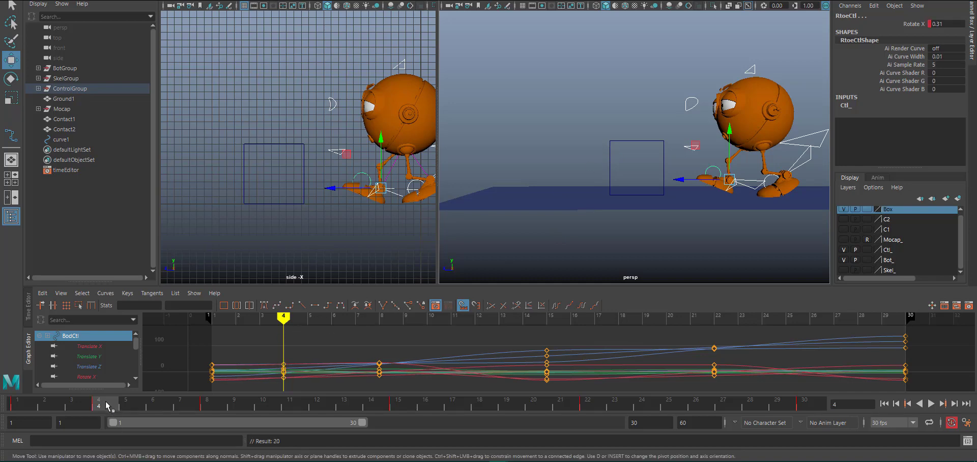
- Move the guide box to the bot's leading foot at frame 1, at a Translate Z of about -120.04
key(alt+v)
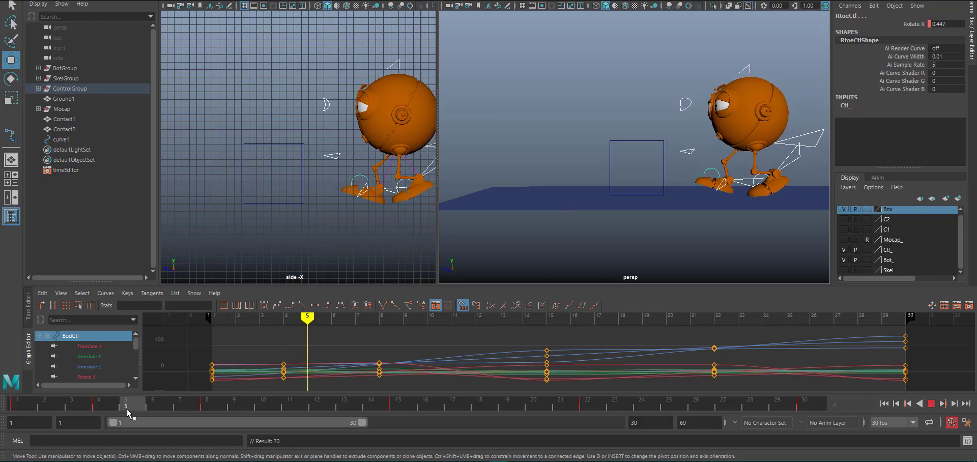
drag(127, 408, 2, 397)
alt+middle_drag(409, 117, 351, 117)
alt+right_drag(278, 107, 305, 109)
alt+middle_drag(185, 127, 201, 122)
drag(200, 122, 259, 170)
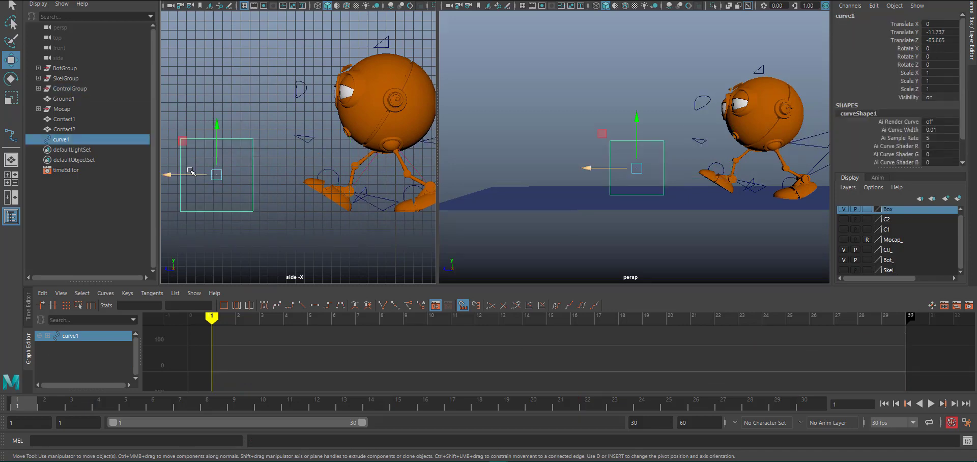
drag(189, 170, 293, 184)
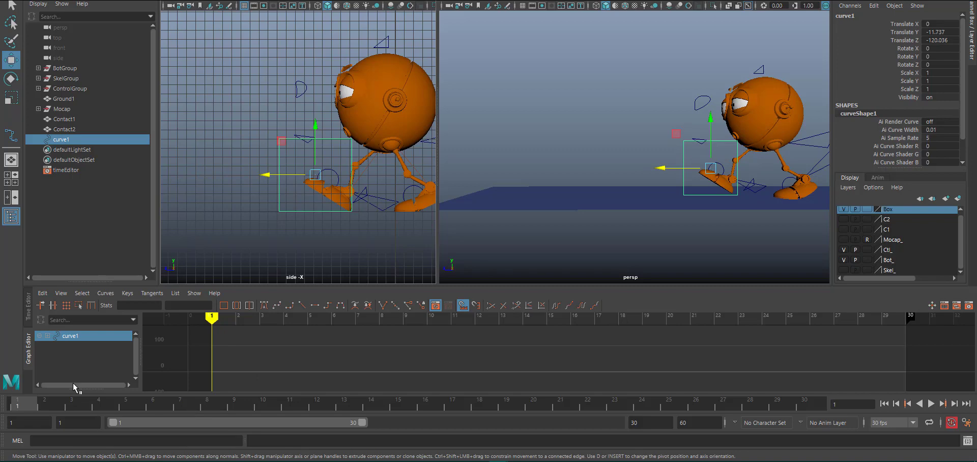
- Show the Mocap_ layer at frame 4 to compare its leg pose with the bot's, and hide it again
drag(21, 404, 111, 409)
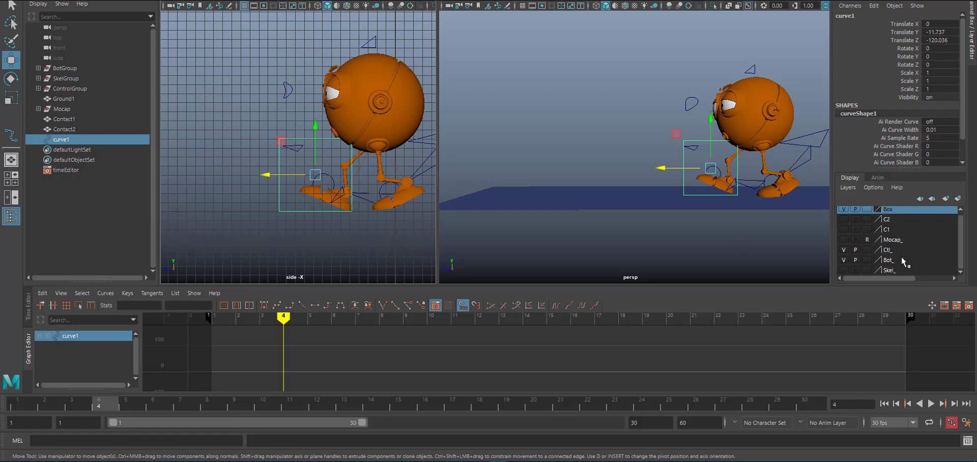
click(843, 239)
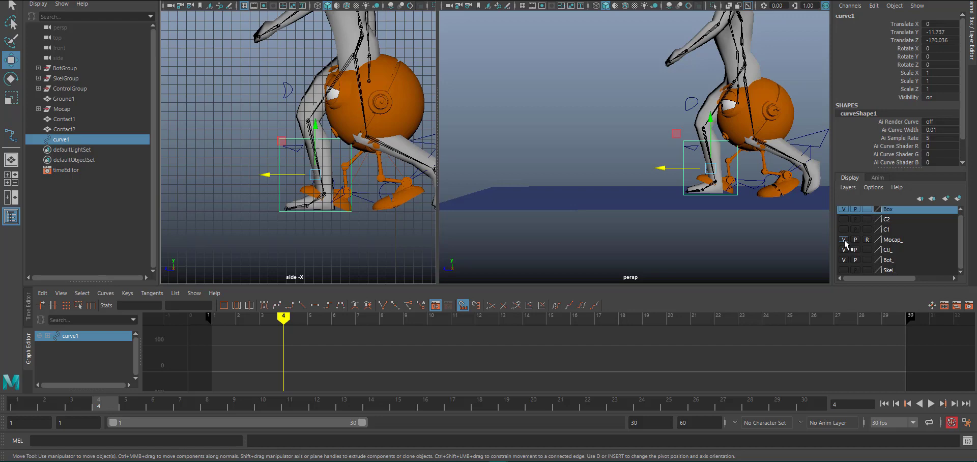
alt+middle_drag(304, 170, 243, 169)
alt+middle_drag(244, 170, 257, 176)
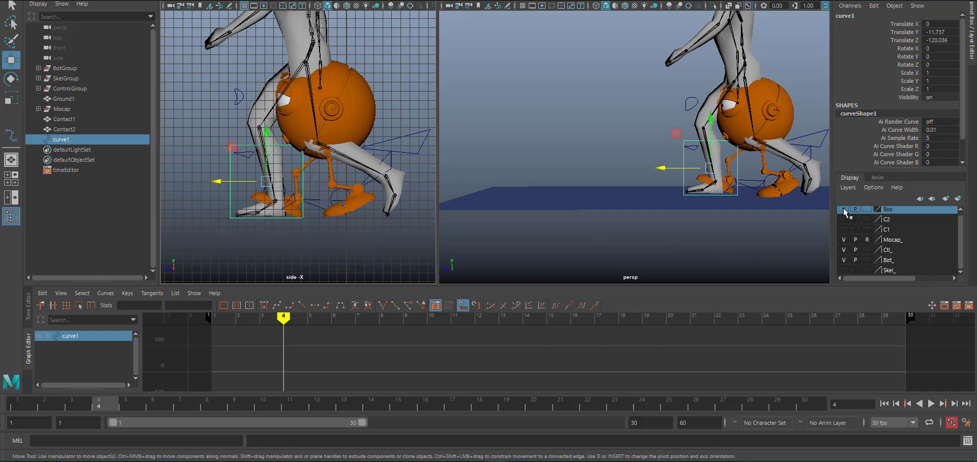
click(843, 240)
click(865, 219)
right_click(865, 219)
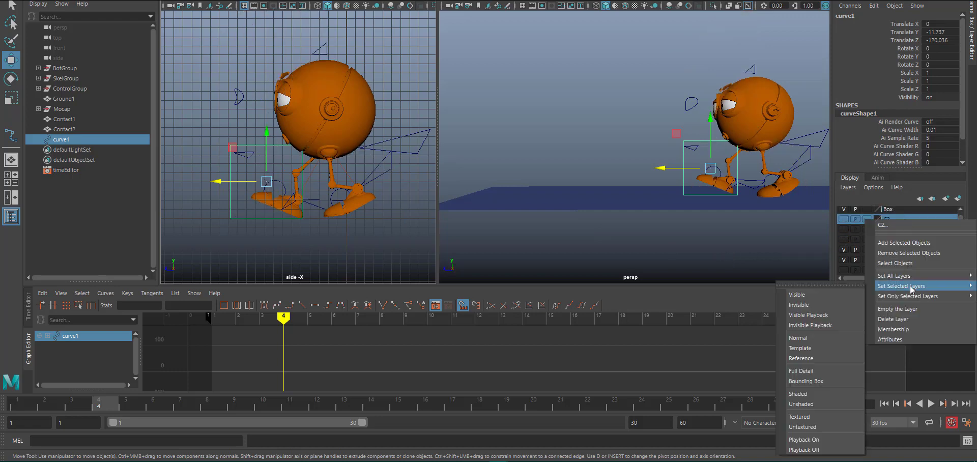
click(912, 322)
- Save the scene as a new version named SimpleBot2_02.ma
click(7, 0)
click(31, 0)
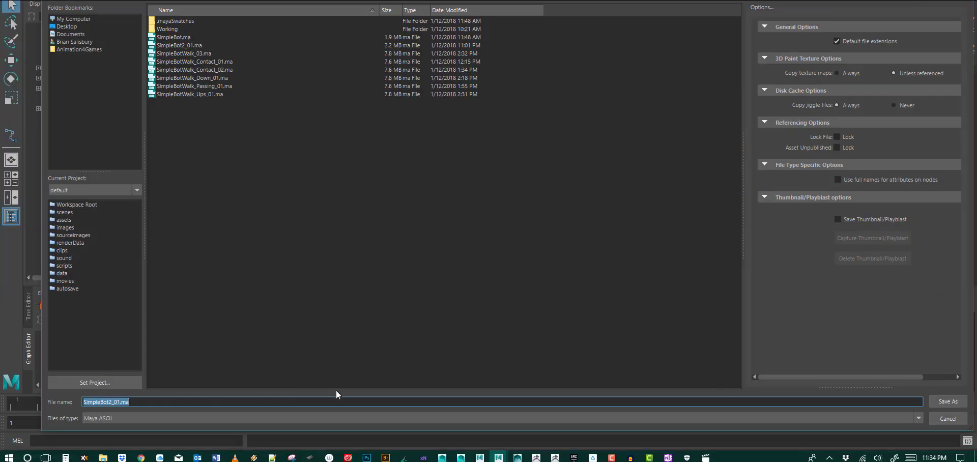
click(304, 401)
key(Left)
key(Left)
click(947, 401)
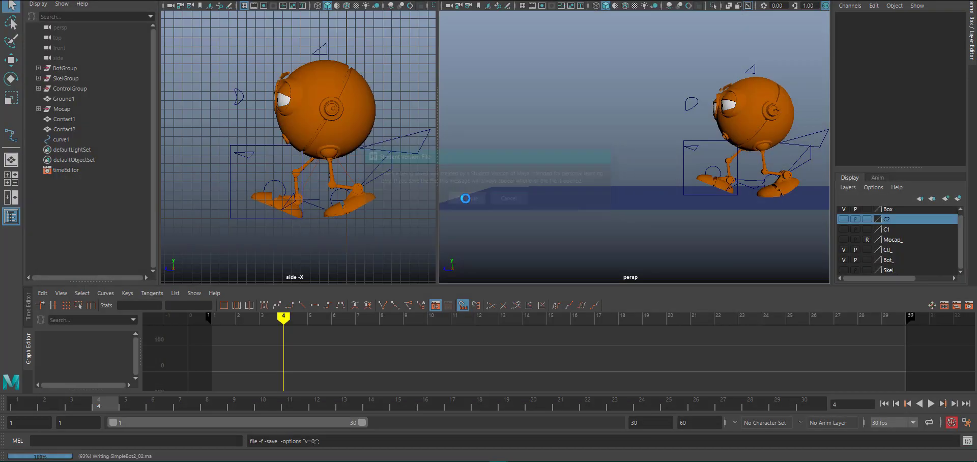
- Plant the leading foot flat at frame 4, with Rotate X about -0.895, Translate Y about -0.284 and Translate Z about 32.406
key(e)
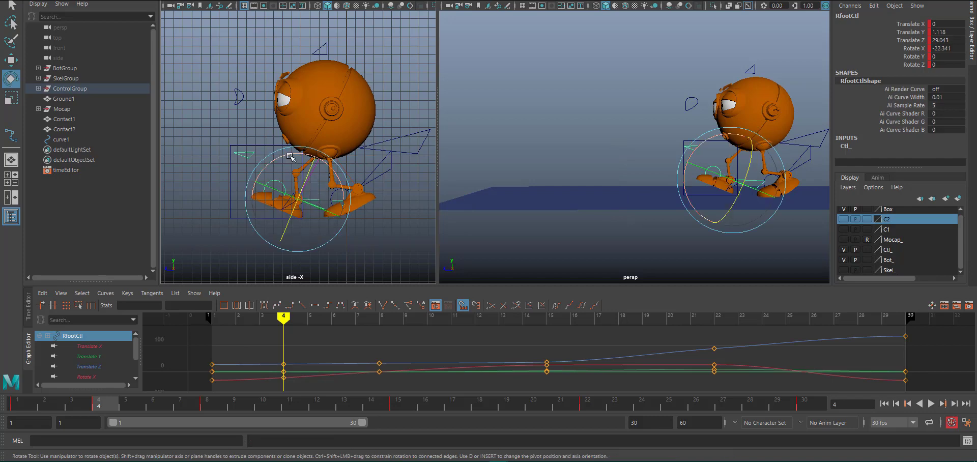
drag(291, 154, 271, 161)
key(w)
drag(296, 202, 290, 204)
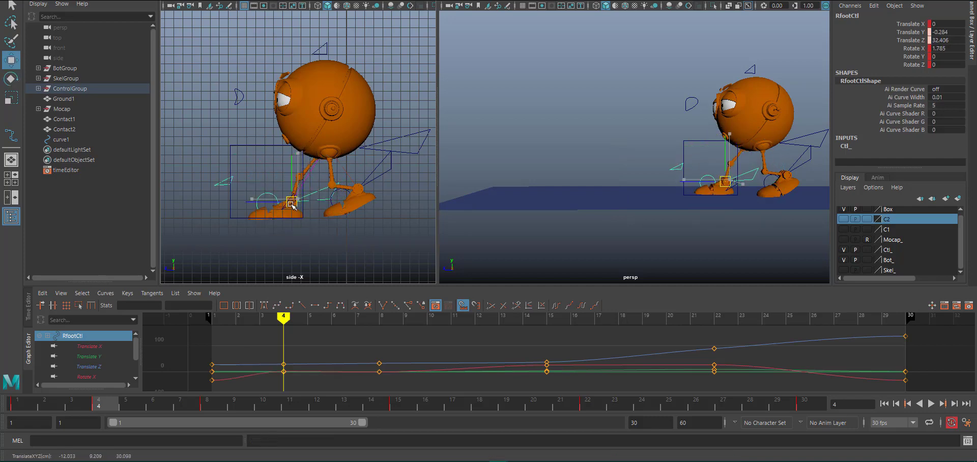
key(e)
alt+middle_drag(282, 181, 287, 150)
scroll(300, 156, up, 4)
drag(332, 157, 334, 158)
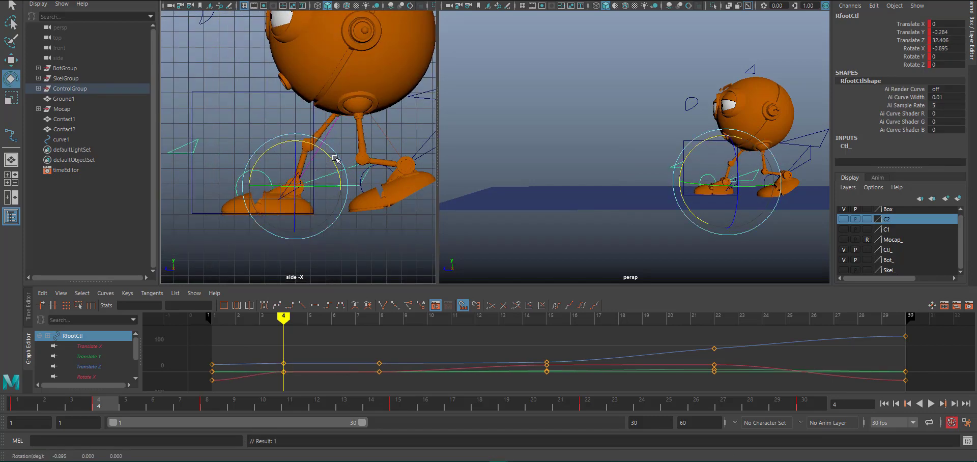
key(alt+v)
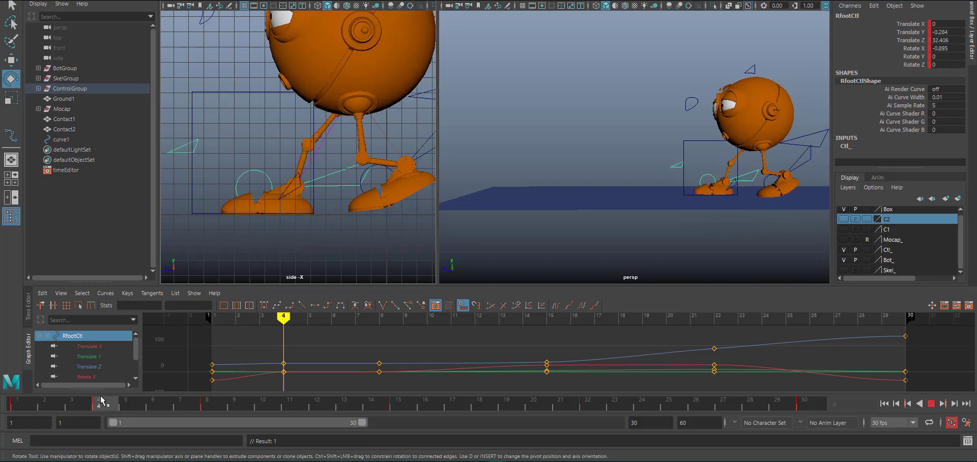
- Isolate the body control's Translate Z curve and move the body forward at frame 4 to about 16.265
alt+drag(605, 148, 533, 163)
click(595, 118)
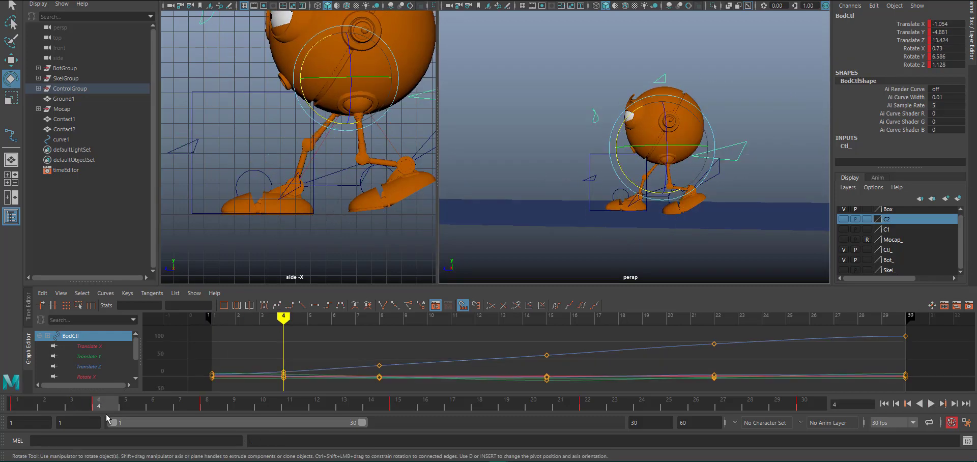
drag(464, 284, 464, 246)
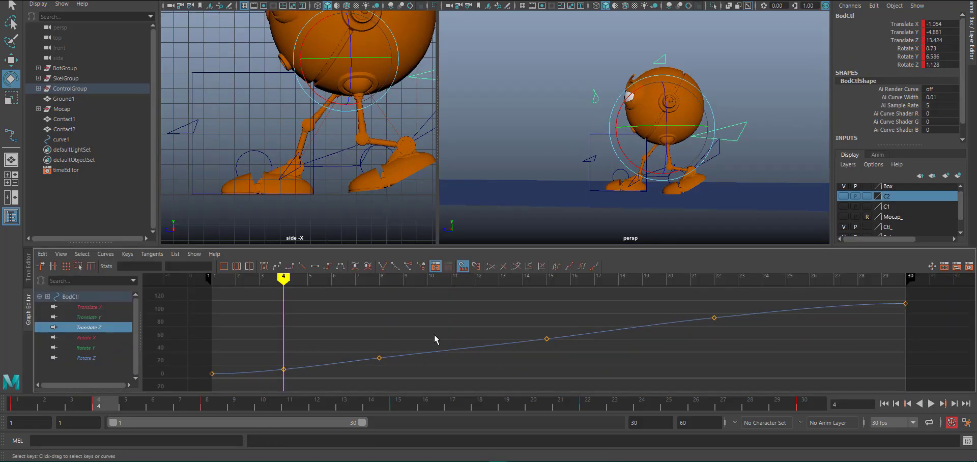
key(w)
drag(297, 59, 287, 59)
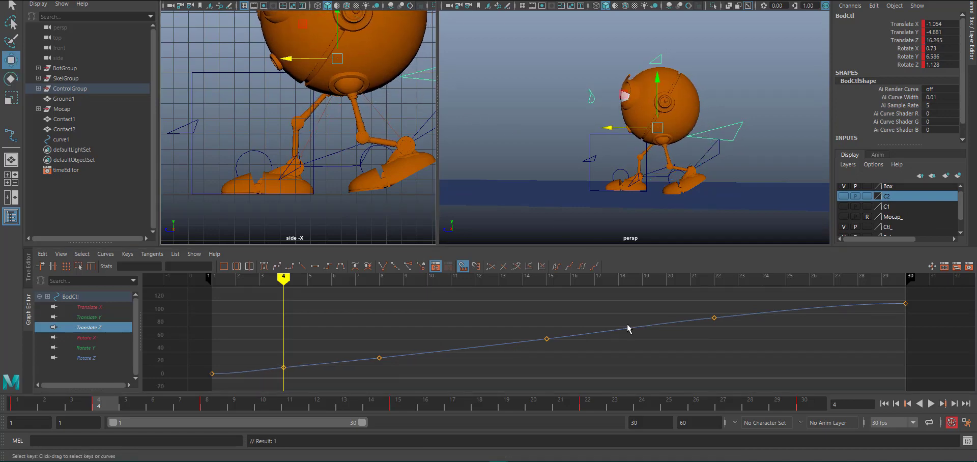
- Delete the body's Translate Z keys between frames 1 and 30 and give the two remaining keys spline tangents
drag(724, 305, 351, 372)
key(Delete)
drag(268, 336, 319, 380)
key(Delete)
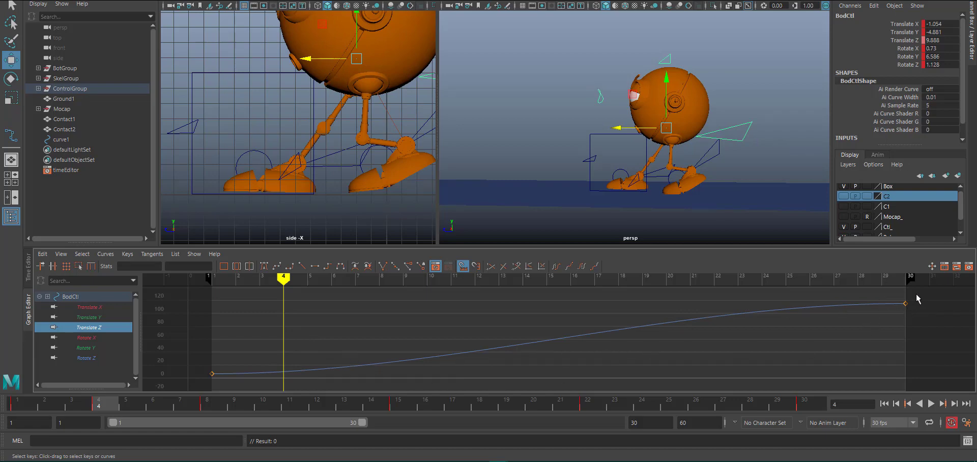
drag(916, 294, 202, 392)
click(277, 266)
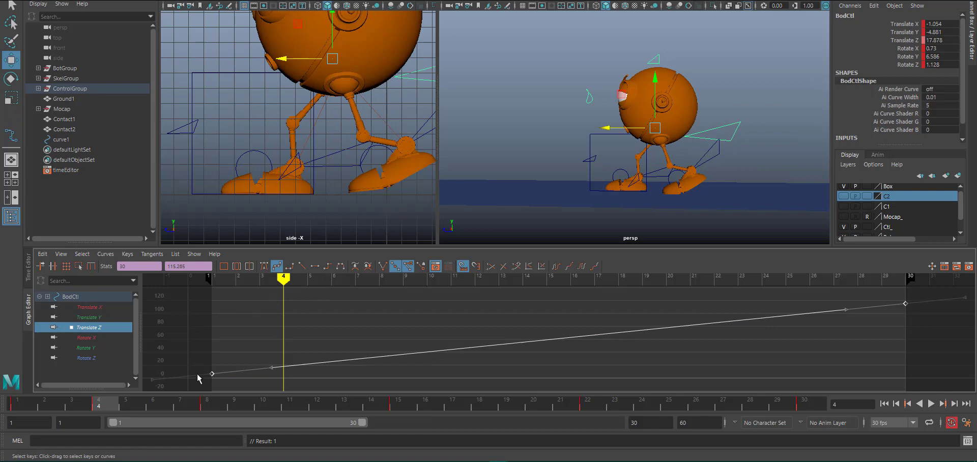
- Scrub through the walk to check the body's forward motion, and key all of the bot's controls at frame 4
drag(99, 405, 498, 400)
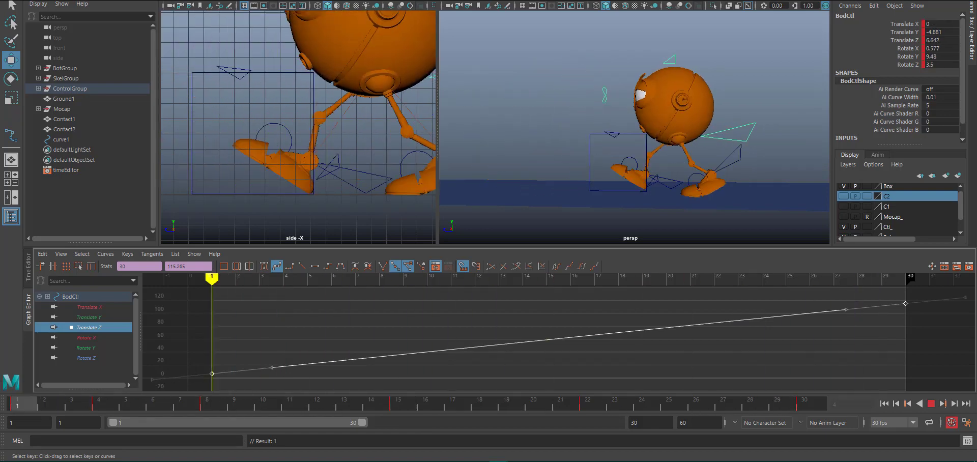
drag(44, 406, 101, 411)
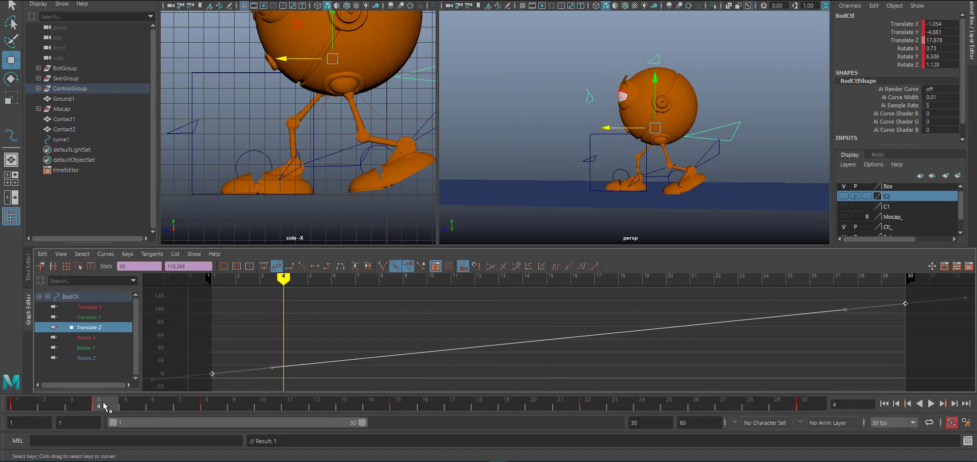
click(239, 1)
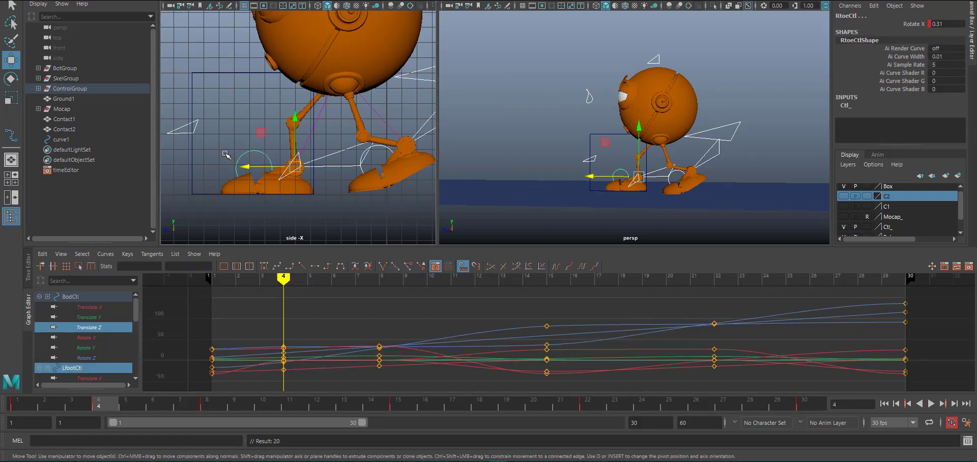
key(comma)
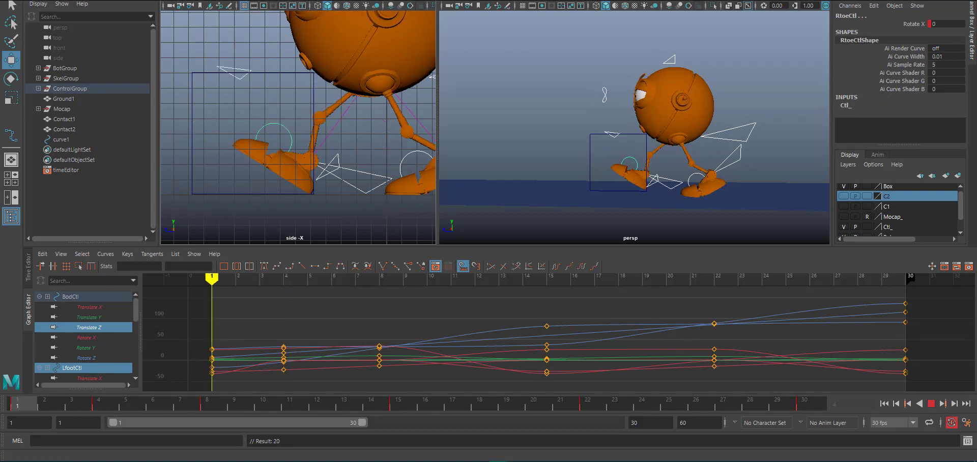
key(period)
key(comma)
key(period)
- Move the guide box to the toe of the bot's trailing foot at frame 1, and return to frame 4
click(209, 193)
drag(205, 133, 326, 133)
alt+middle_drag(282, 164, 239, 169)
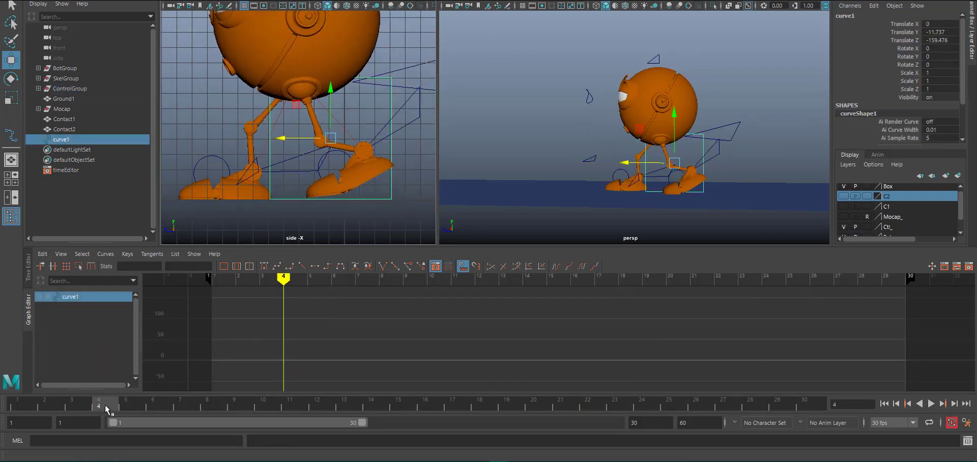
drag(102, 407, 19, 406)
drag(283, 137, 355, 139)
drag(44, 405, 109, 405)
- Tilt the trailing foot's heel further up at frame 4 and adjust the bend of its toe control
click(394, 118)
key(e)
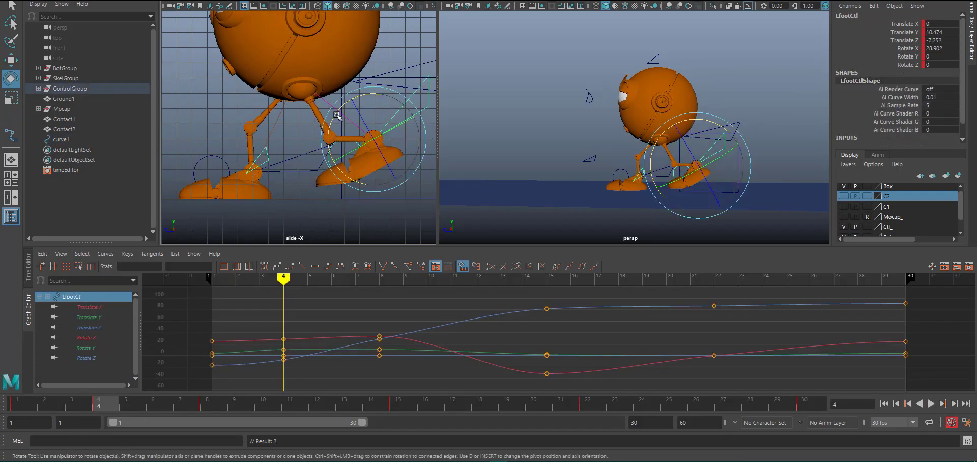
drag(338, 117, 339, 131)
click(295, 142)
click(336, 160)
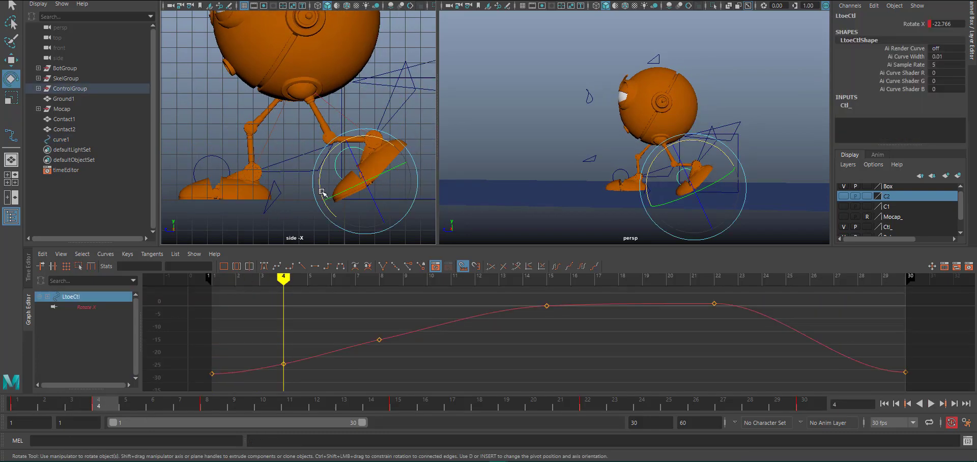
drag(319, 189, 320, 180)
- Refine the trailing foot at frame 4 to a Rotate X of about 57.407 and a Translate Z of about -8.255
click(379, 123)
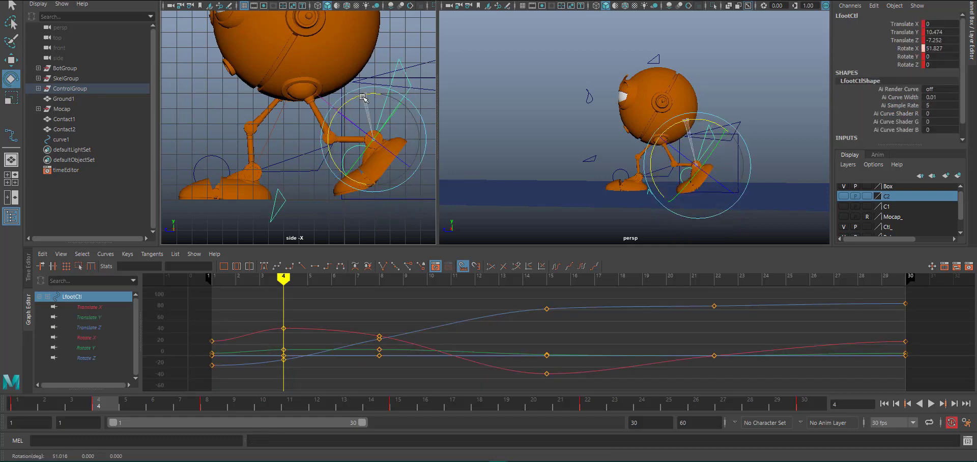
drag(356, 113, 361, 105)
key(w)
drag(373, 137, 376, 139)
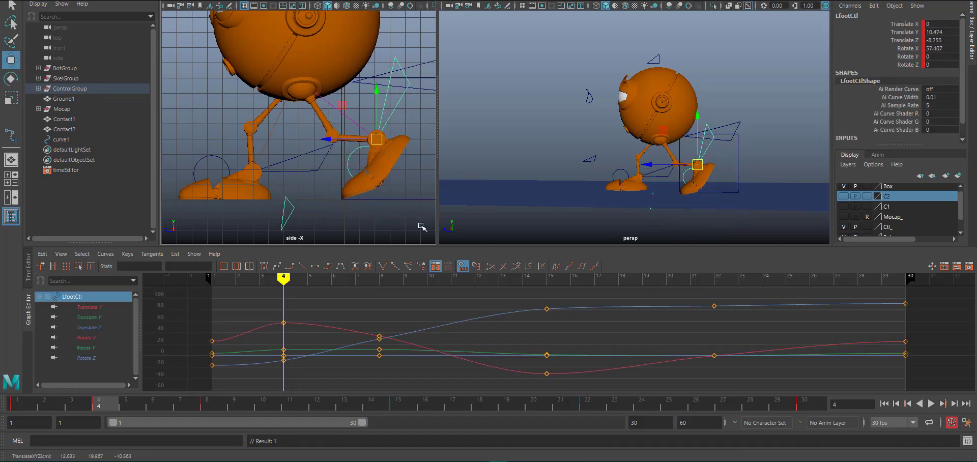
scroll(305, 199, down, 5)
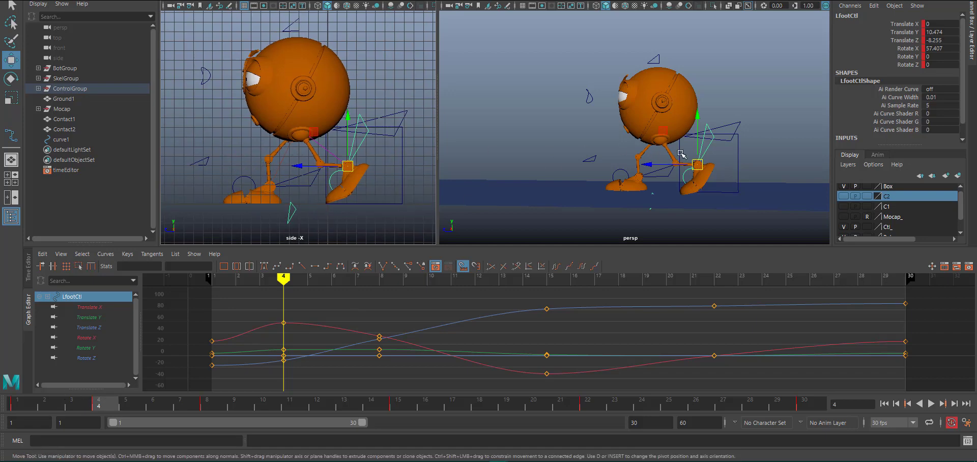
- Lower the body control at frame 4 to a Translate Y of about -7.409 and key it
click(740, 122)
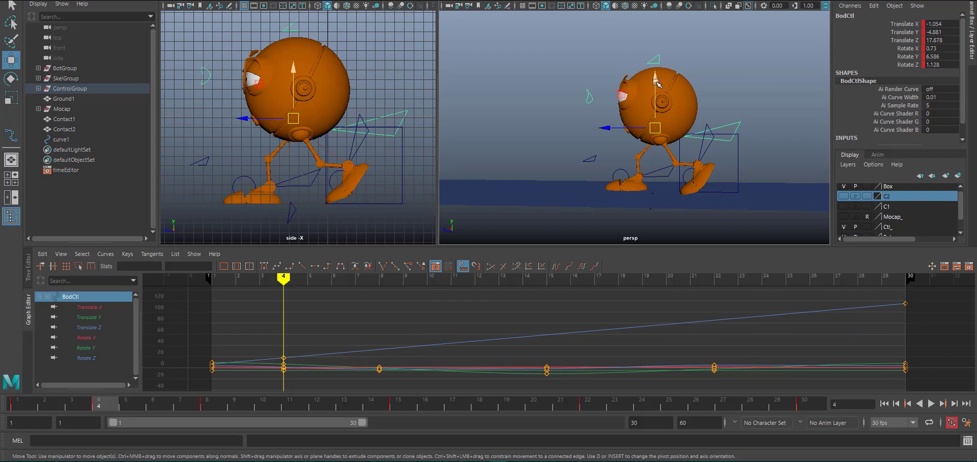
drag(655, 77, 657, 83)
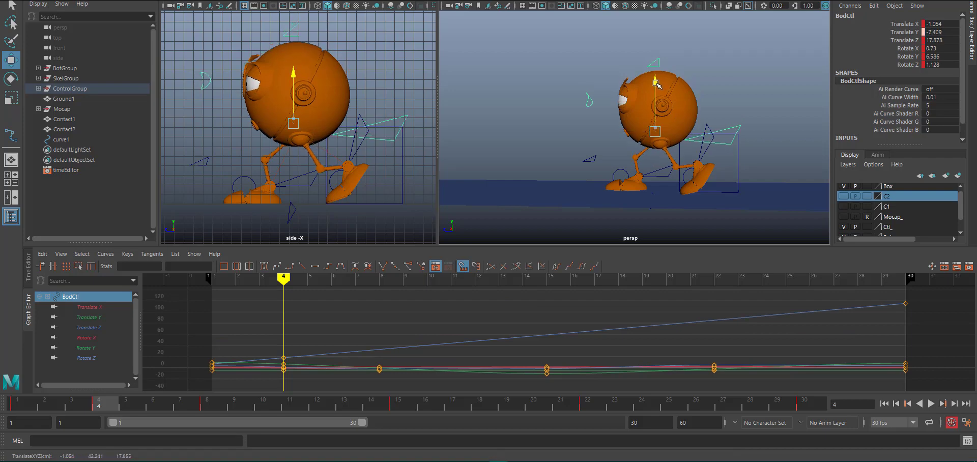
key(s)
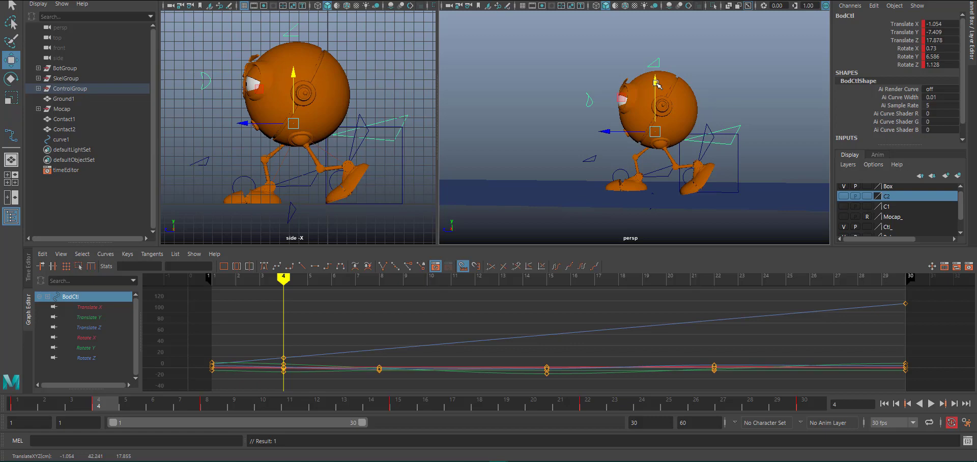
- Delete the C2 and C1 display layers and the Contact1 and Contact2 objects
right_click(933, 196)
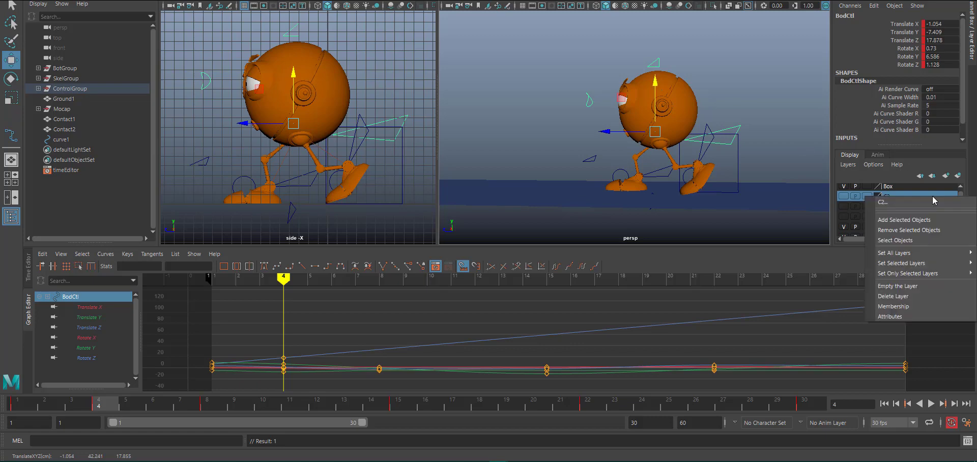
click(915, 295)
right_click(896, 193)
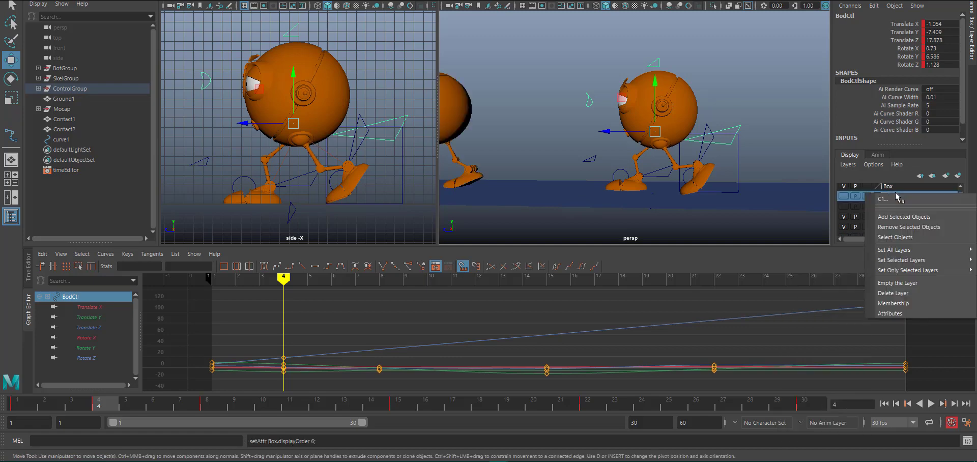
click(905, 293)
click(71, 117)
key(Delete)
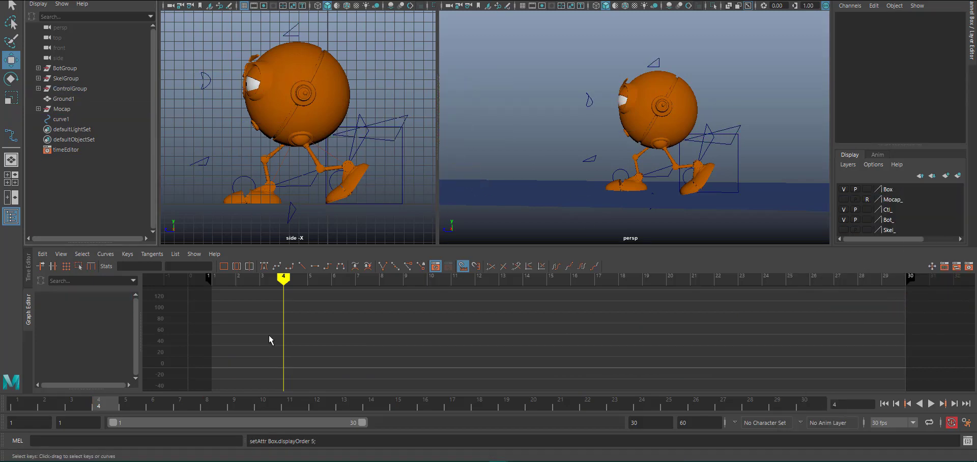
- Select all of the bot's controls, play back the walk, and key them at frame 18 for the second down pose
click(285, 2)
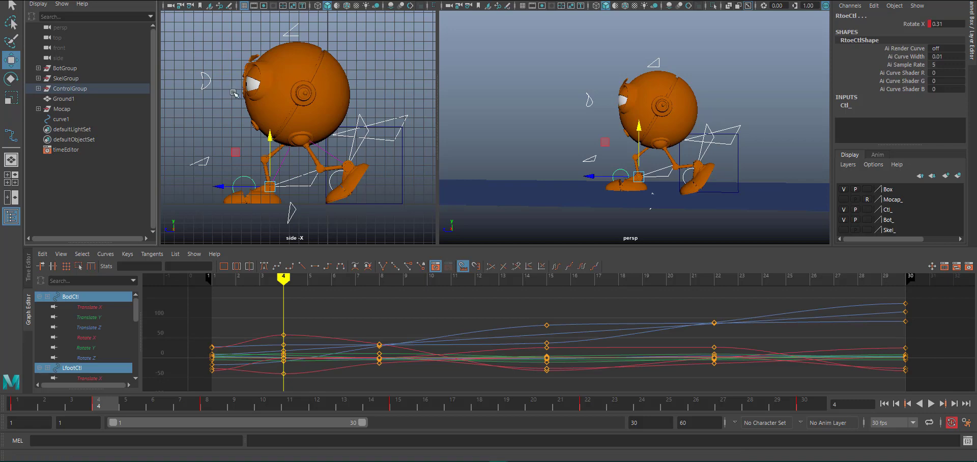
key(alt+v)
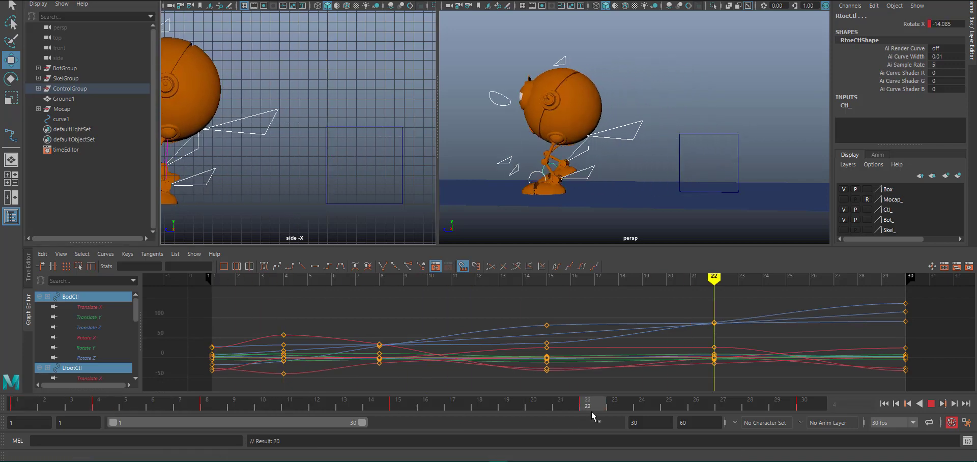
drag(585, 408, 477, 409)
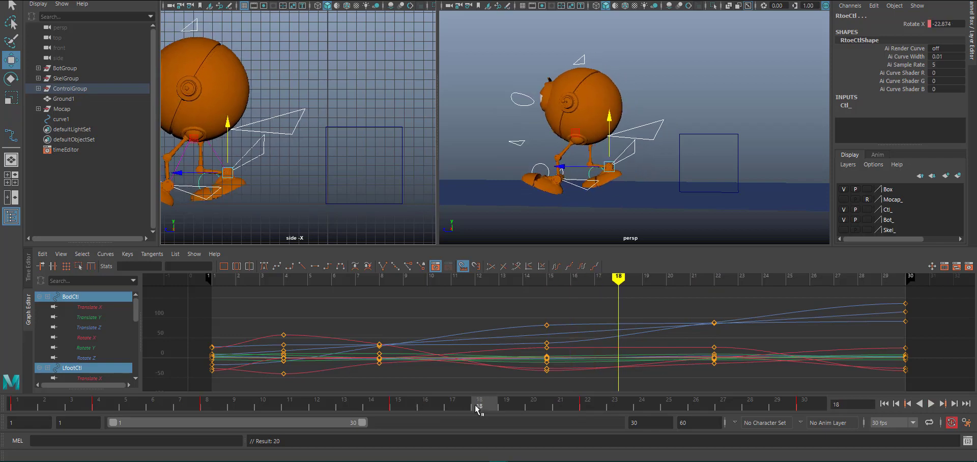
key(s)
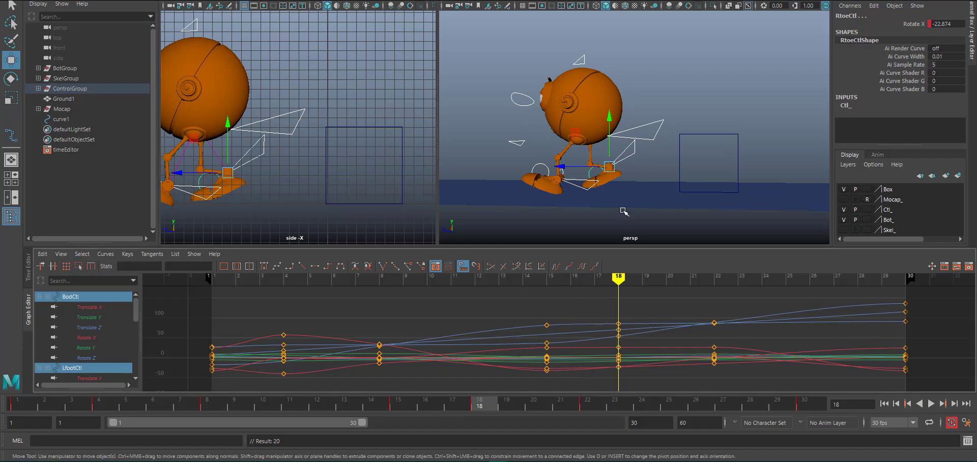
- Move the guide box to the heel of the bot's leading foot, at a Translate Z of about -65.764
alt+drag(621, 209, 522, 148)
alt+middle_drag(522, 147, 556, 136)
alt+middle_drag(343, 144, 397, 145)
alt+right_drag(379, 152, 388, 178)
alt+middle_drag(388, 178, 373, 172)
click(417, 162)
drag(413, 161, 326, 161)
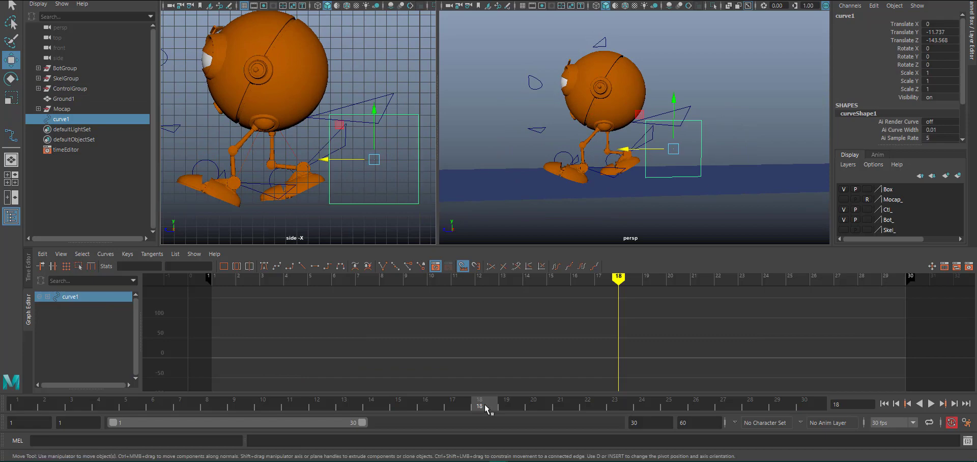
mouse_move(480, 403)
mouse_down()
mouse_move(371, 404)
mouse_move(512, 413)
mouse_move(404, 401)
mouse_move(479, 404)
mouse_move(96, 403)
mouse_move(481, 404)
mouse_up()
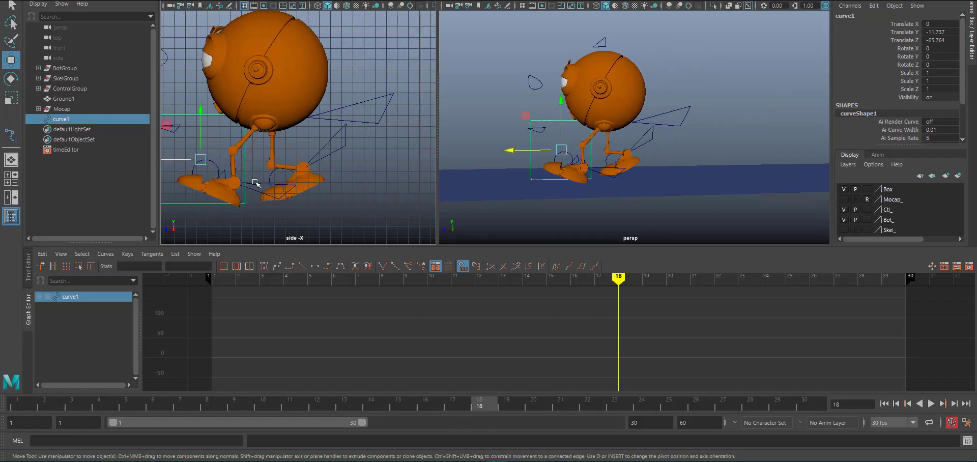
- Plant the leading foot flat at frame 18, with Rotate X about 0.29, Translate Y about 0.56 and Translate Z about 86.831
click(256, 184)
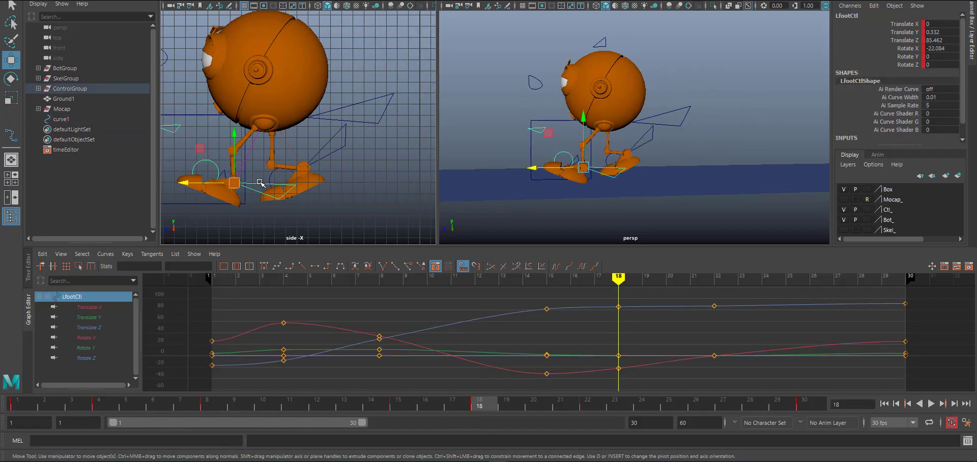
key(e)
drag(270, 154, 254, 148)
key(w)
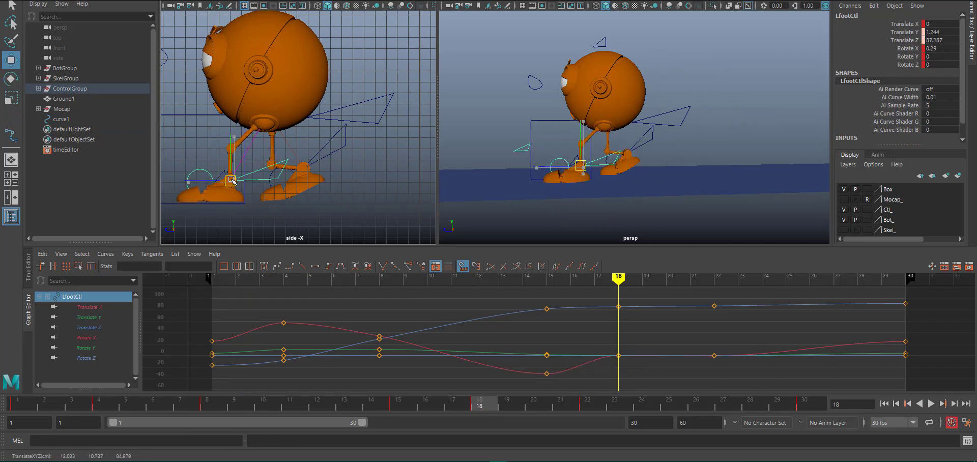
drag(230, 183, 231, 181)
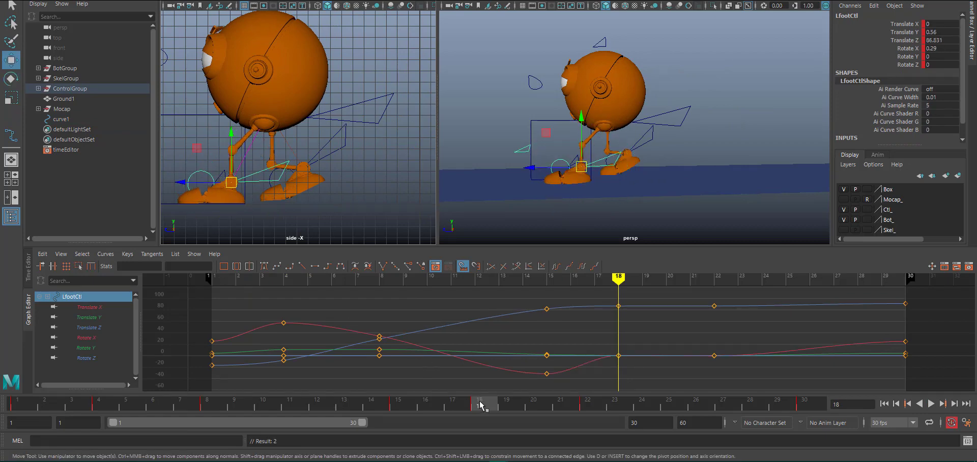
- Move the guide box to the toe of the bot's trailing foot at frame 15, at a Translate Z of about -129.878
drag(481, 406, 399, 404)
click(244, 201)
drag(172, 159, 312, 173)
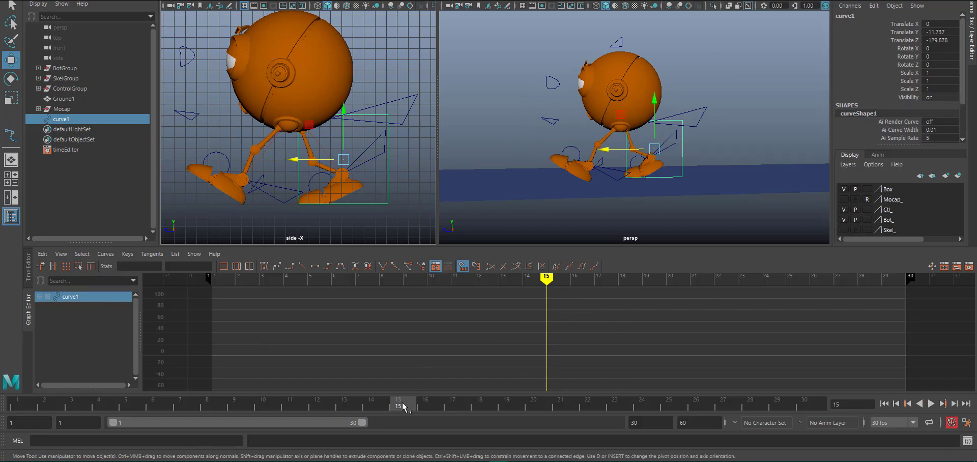
- Pose the trailing foot at frame 18 against the mocap reference, with Rotate X 60.943, Translate Y about 13.9 and Translate Z about 48.3
drag(404, 406, 490, 410)
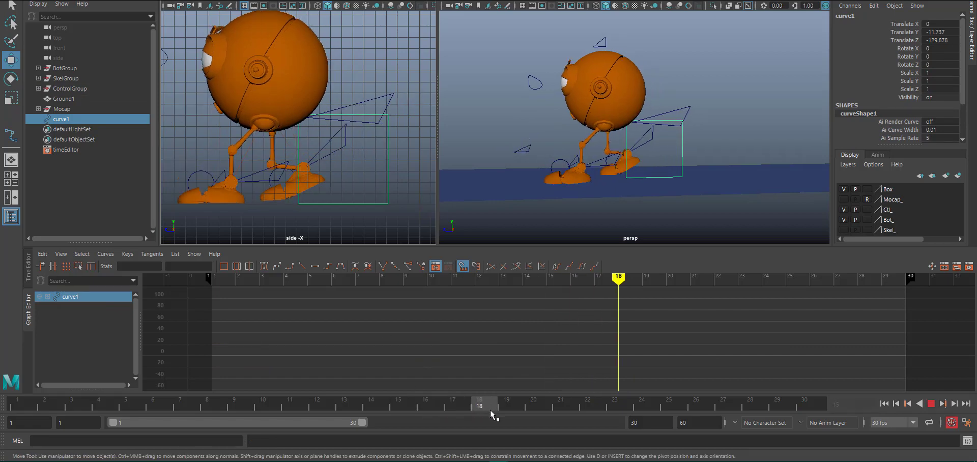
click(648, 138)
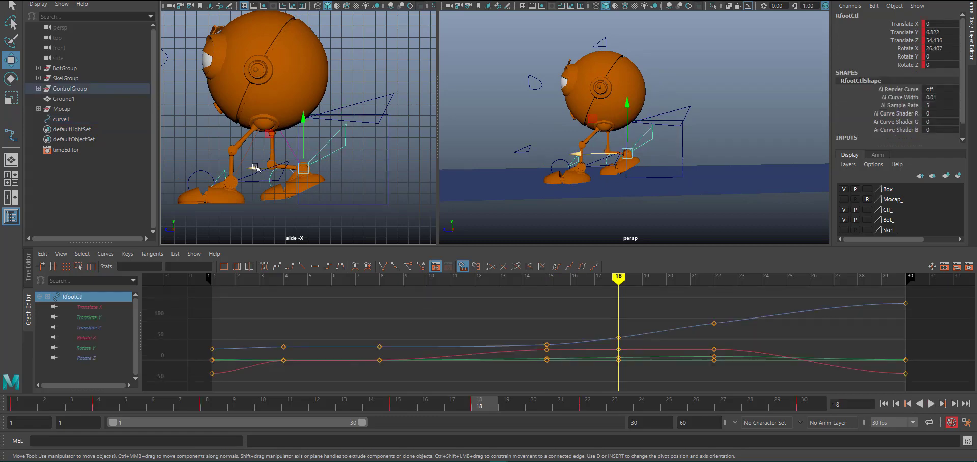
click(843, 199)
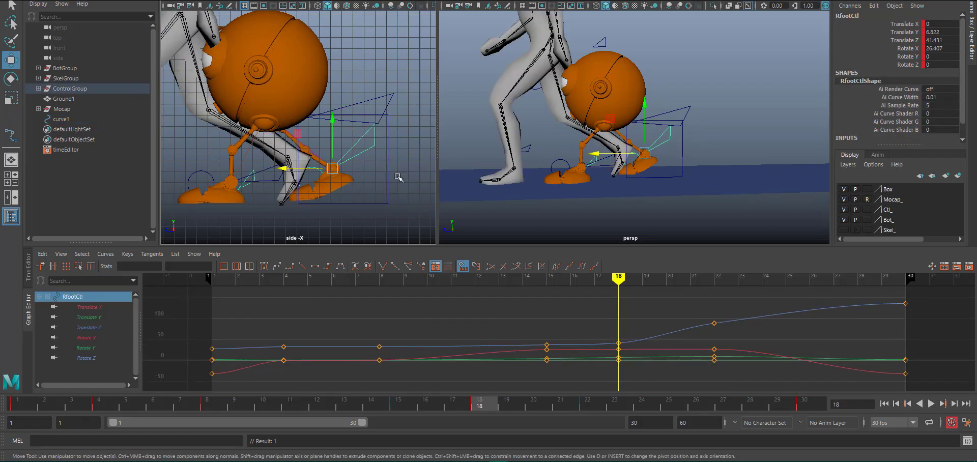
drag(337, 165, 312, 150)
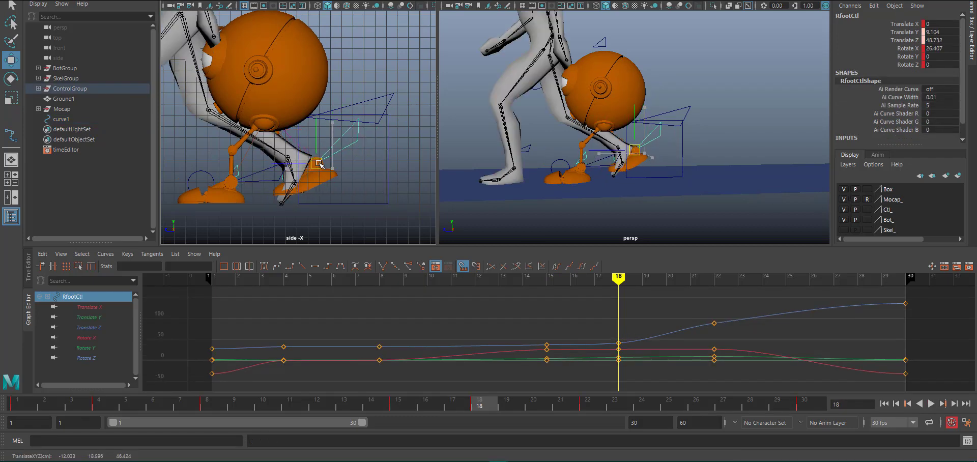
key(e)
drag(325, 110, 301, 113)
key(w)
drag(308, 151, 317, 152)
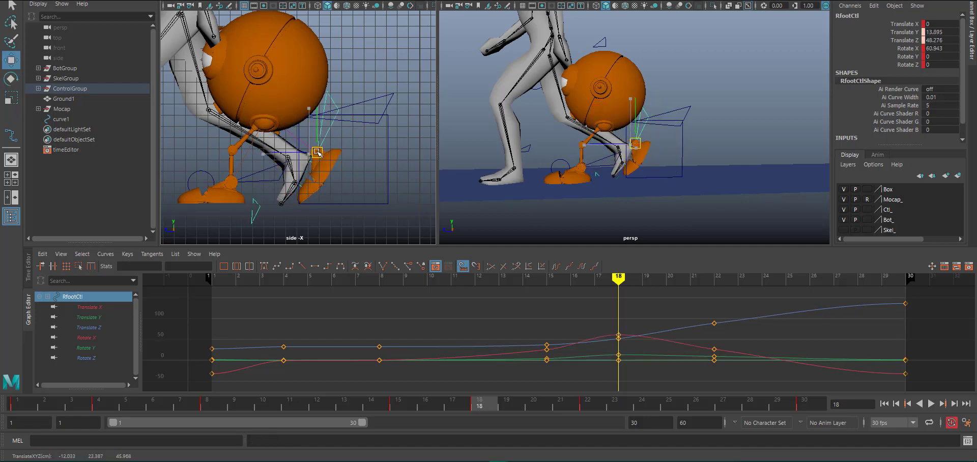
- Lower the body control at frame 18 to a Translate Y of -8.075 and hide the mocap reference
click(383, 96)
drag(264, 57, 264, 64)
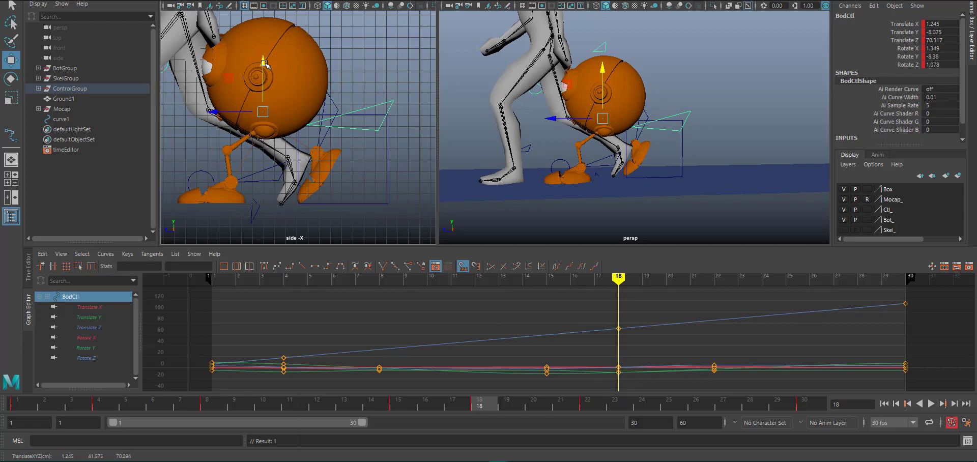
click(843, 199)
- Tilt the body control at frame 18 to a Rotate Z of about -2.78 and key all of the bot's controls
alt+drag(649, 72, 724, 109)
click(676, 96)
key(ctrl+z)
key(e)
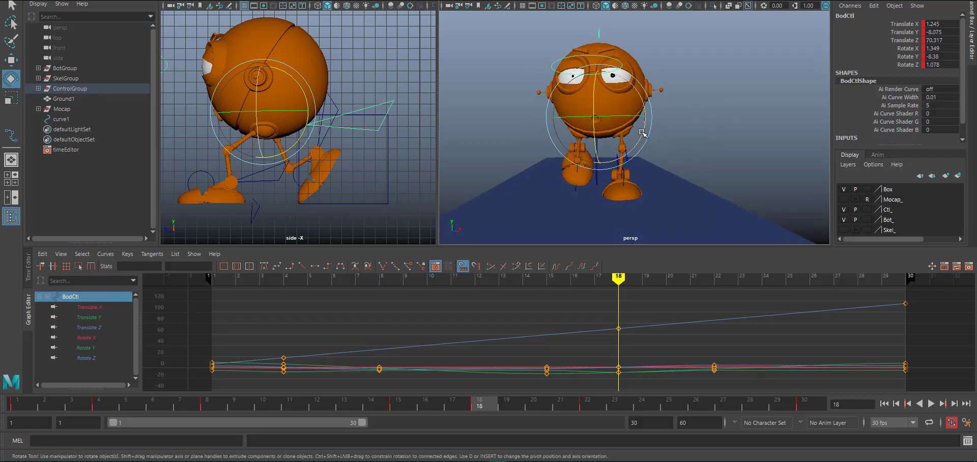
drag(644, 133, 643, 137)
key(s)
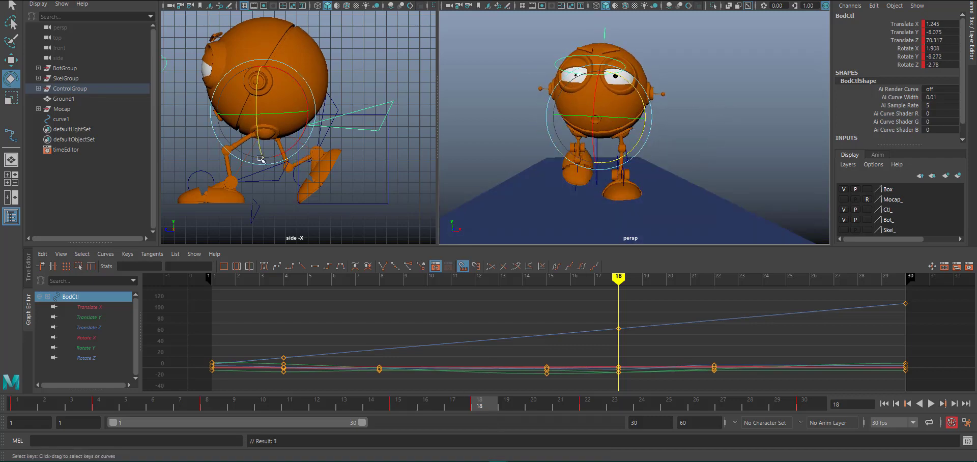
click(224, 1)
key(s)
- Try to turn the body control at frame 15 to a Rotate Y of about -5.003
click(404, 404)
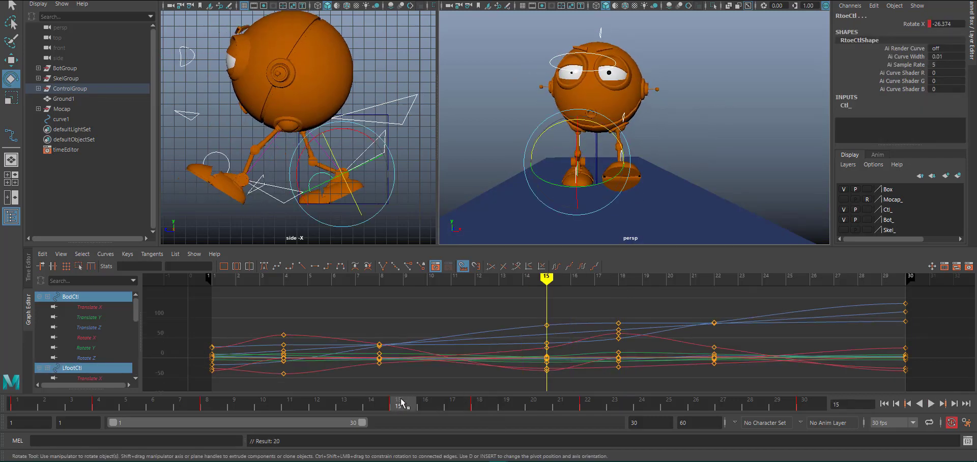
click(411, 107)
drag(600, 112, 612, 112)
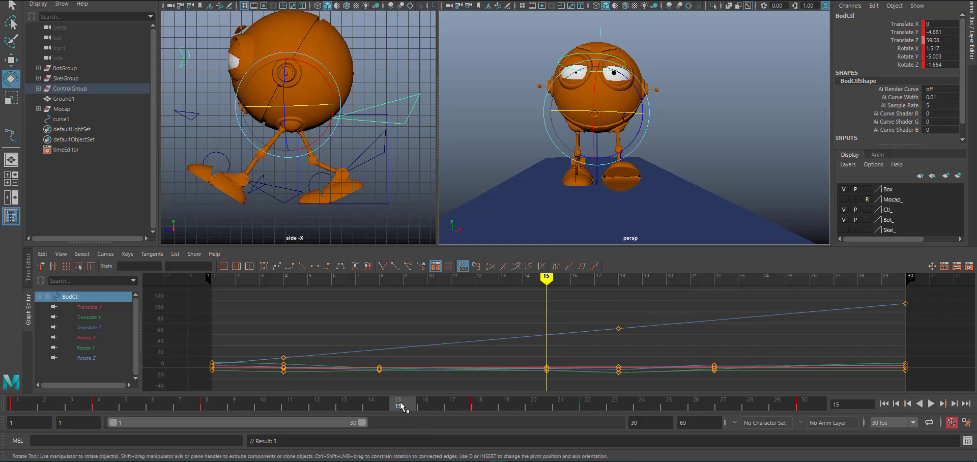
key(ctrl+z)
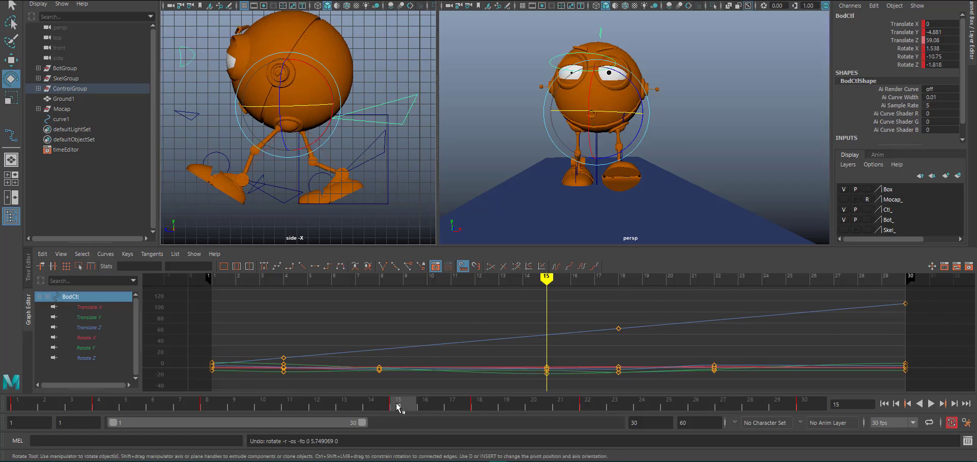
- Select all of the bot's controls and review the walk's playback from the front and the side
key(alt+v)
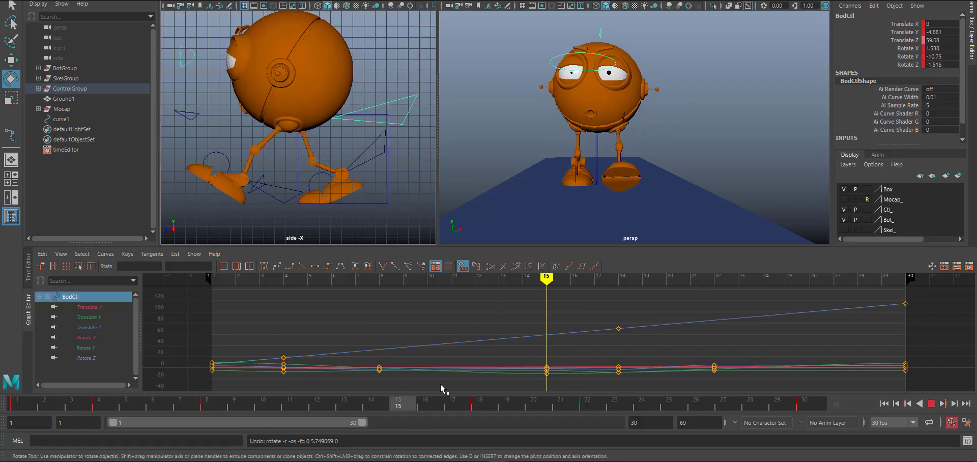
click(884, 403)
scroll(688, 128, down, 2)
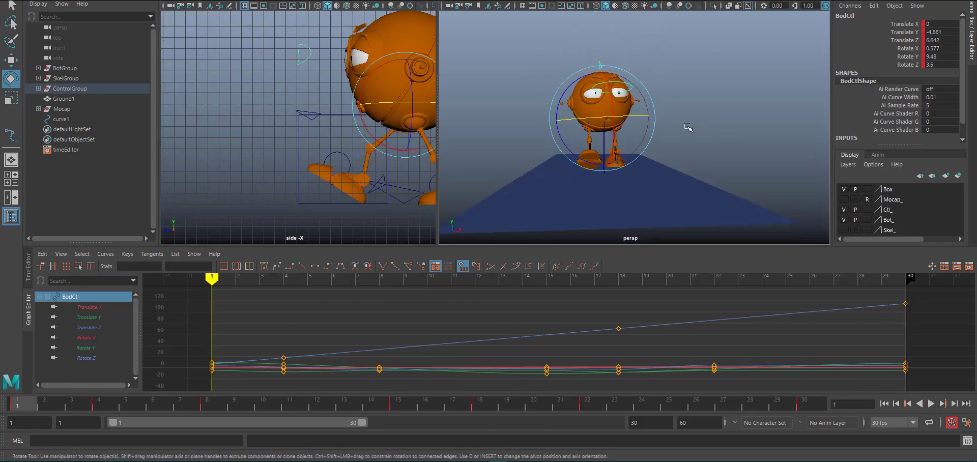
key(f)
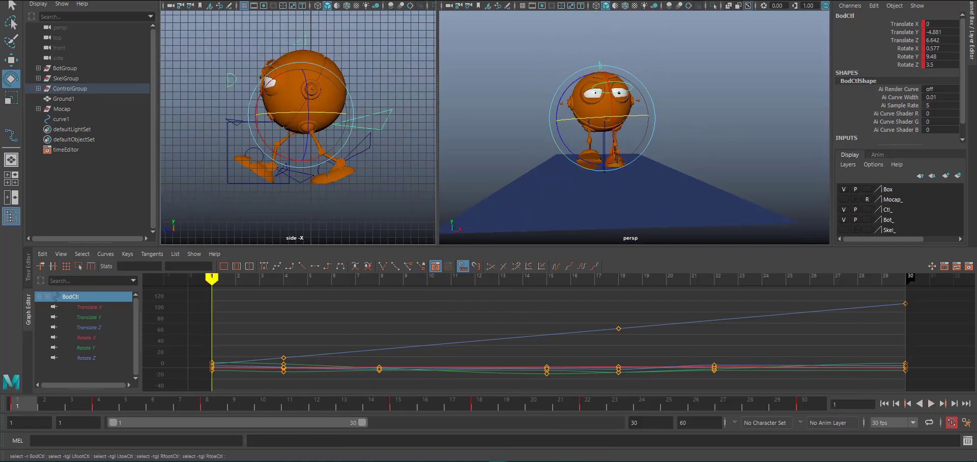
click(153, 0)
key(alt+v)
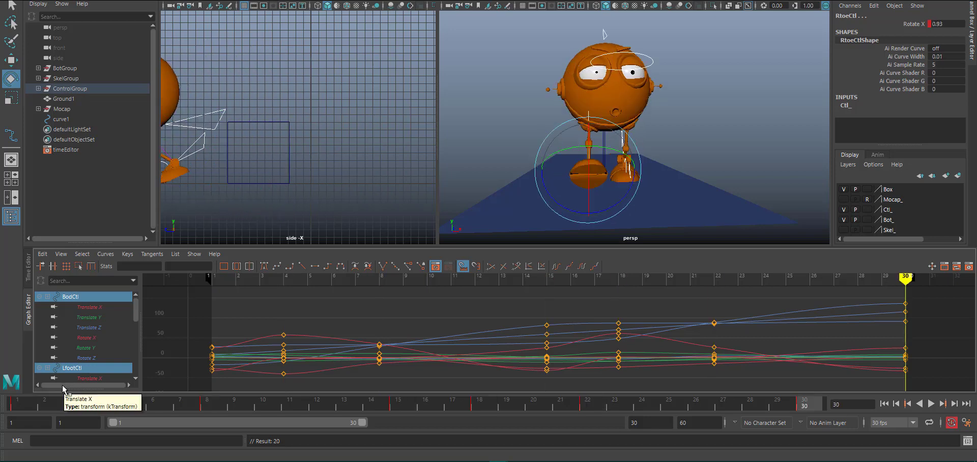
key(alt+v)
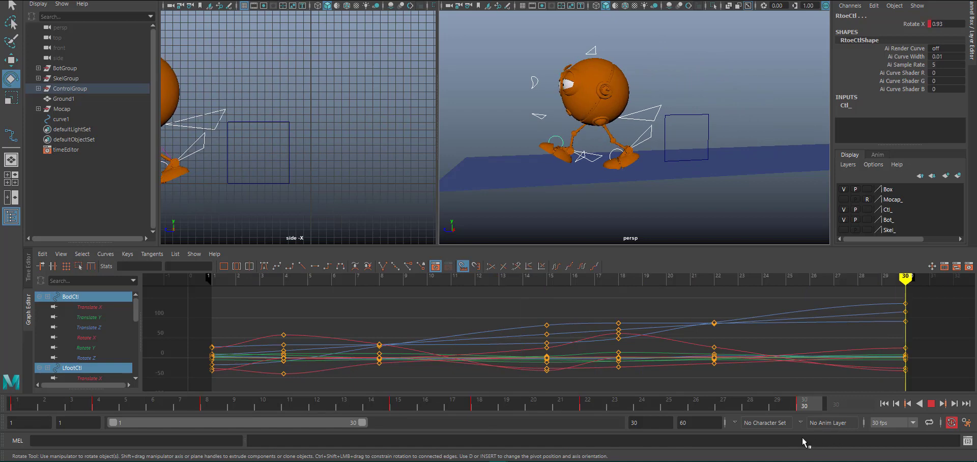
drag(804, 406, 3, 405)
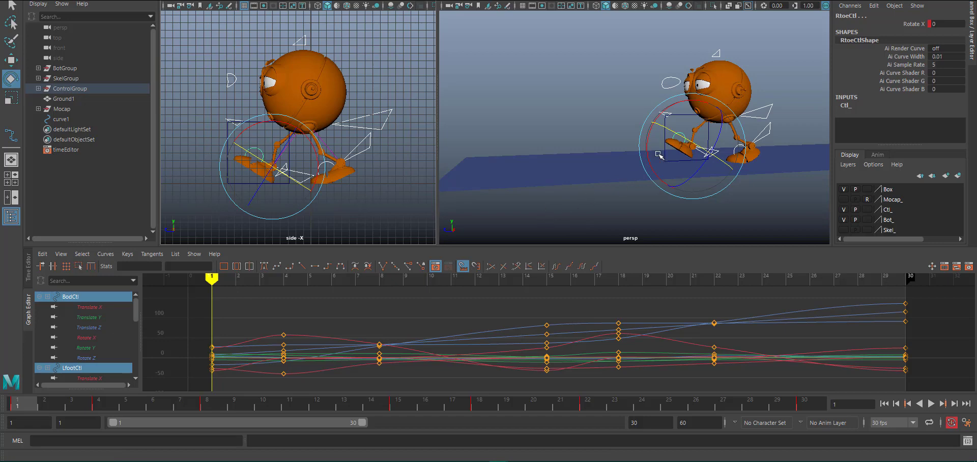
alt+middle_drag(661, 122, 504, 120)
alt+right_drag(503, 119, 555, 132)
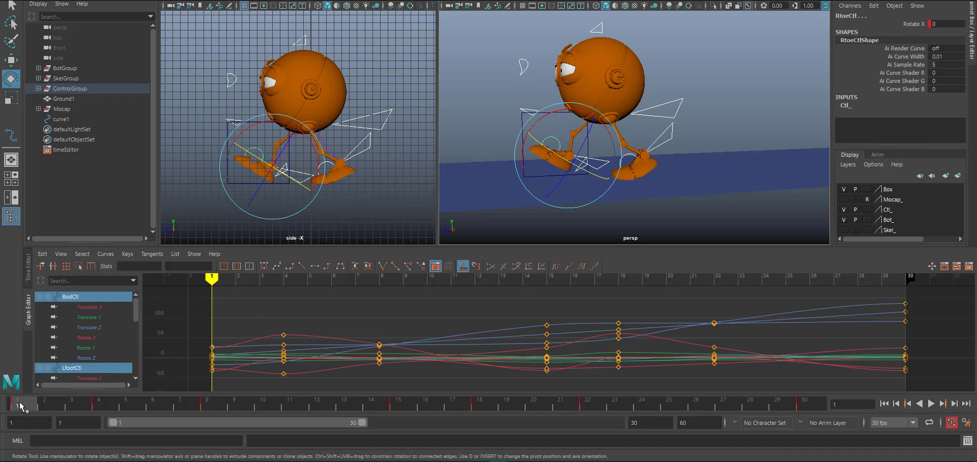
- Key all of the bot's controls at frames 12 and 26 for the up poses
drag(20, 406, 316, 411)
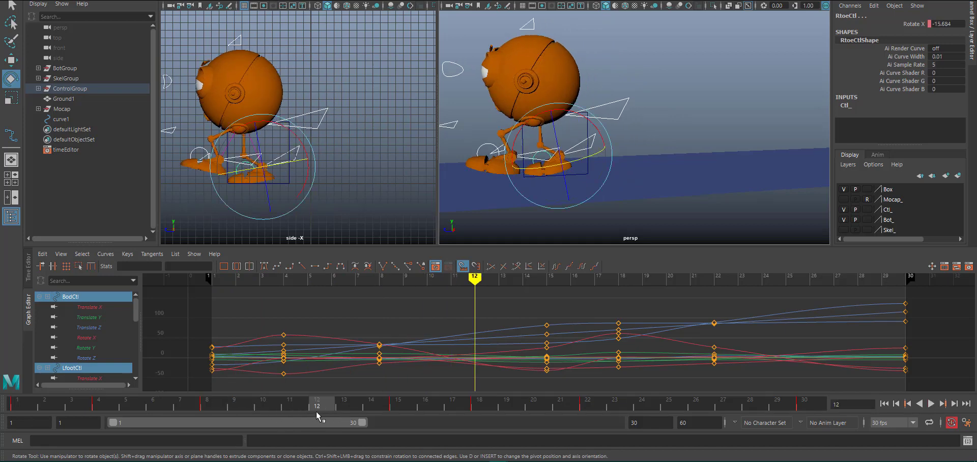
key(s)
key(alt+v)
drag(368, 410, 323, 406)
key(s)
- Compare the bot's pose at frames 12 to 15 with the mocap reference from several angles, with the reference shown and hidden
alt+middle_drag(340, 184, 389, 171)
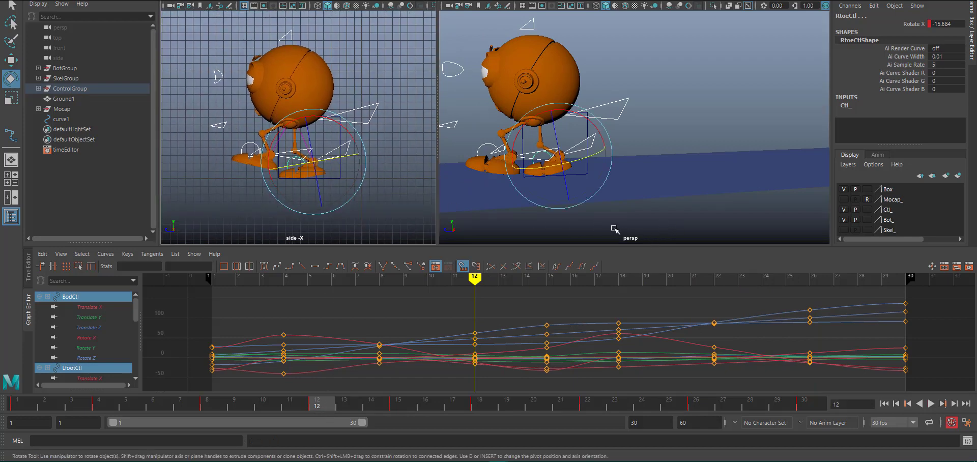
click(843, 200)
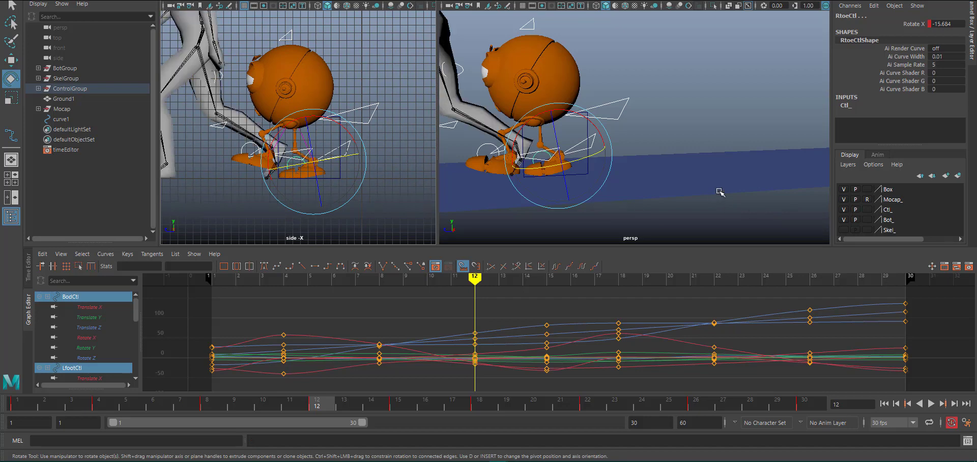
scroll(604, 187, down, 5)
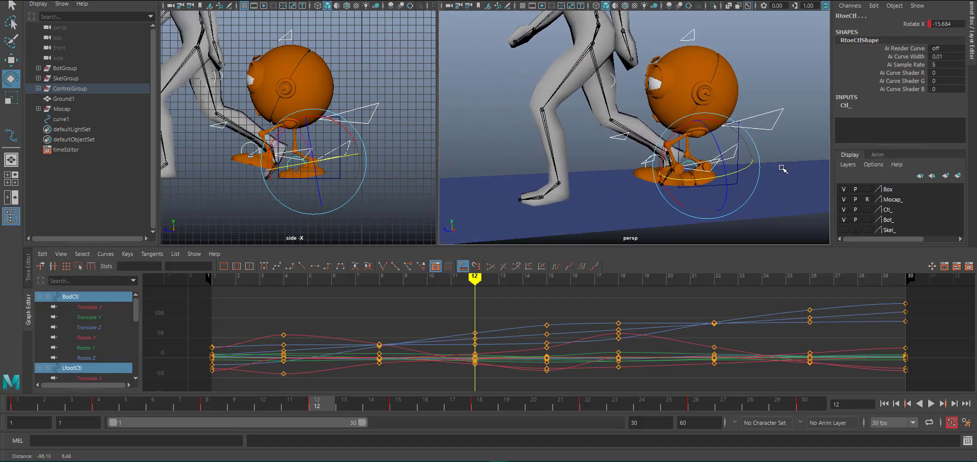
alt+drag(647, 164, 726, 152)
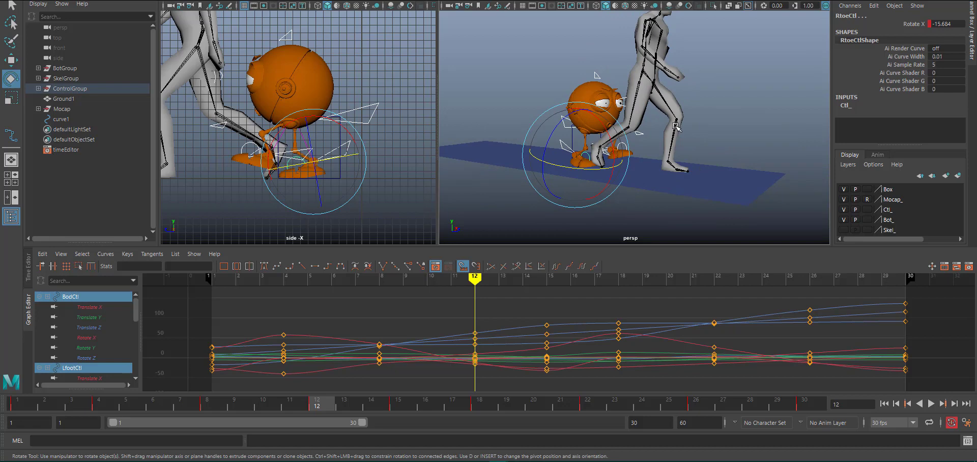
alt+drag(672, 133, 511, 152)
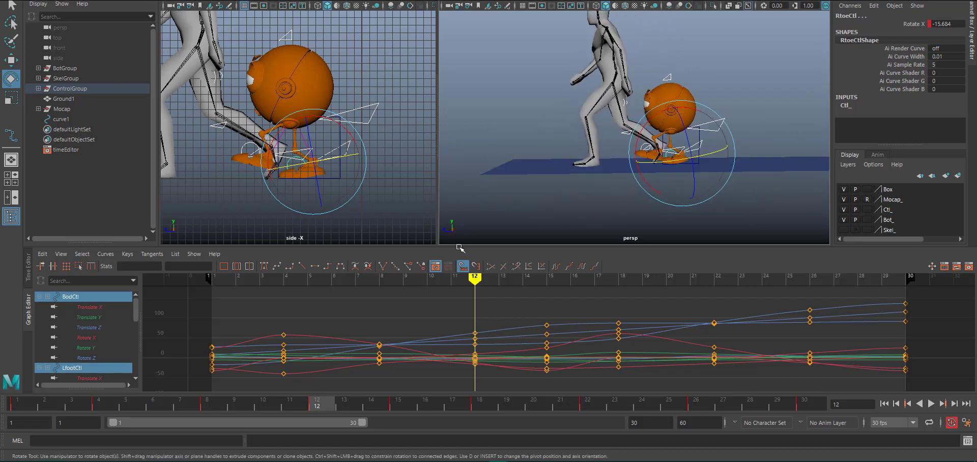
drag(319, 409, 401, 413)
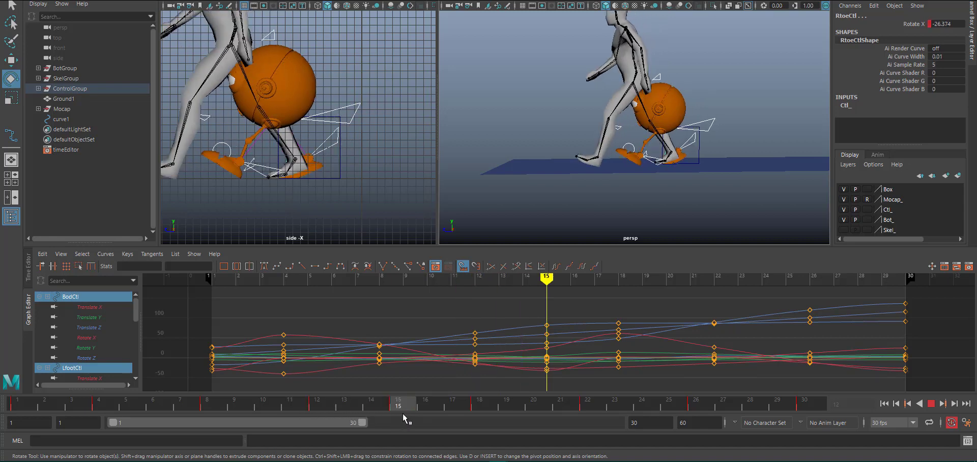
drag(402, 413, 324, 408)
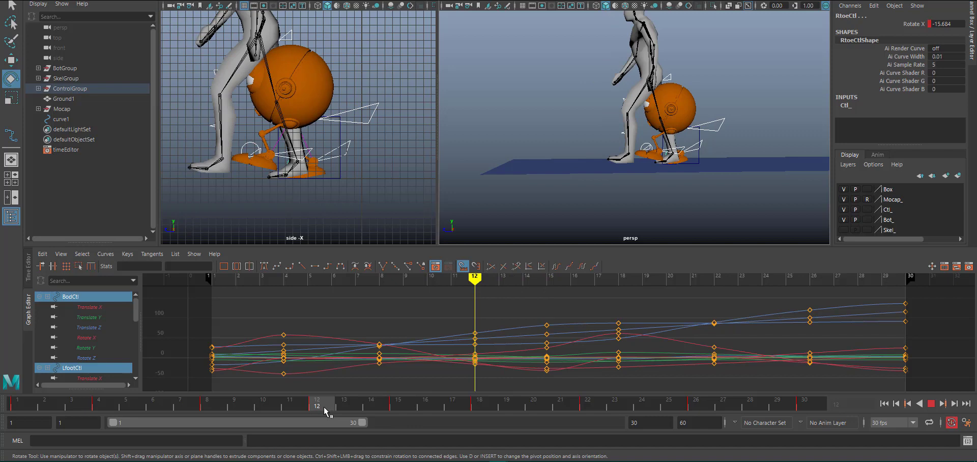
drag(324, 407, 323, 407)
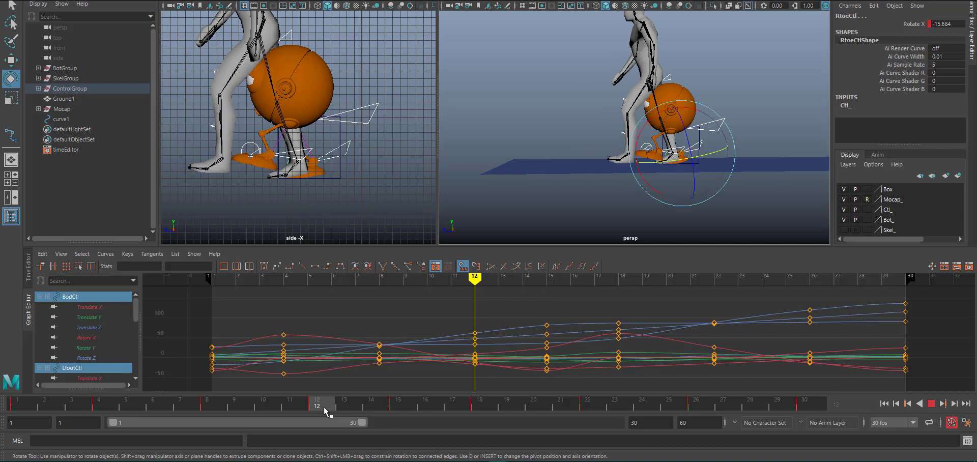
click(844, 199)
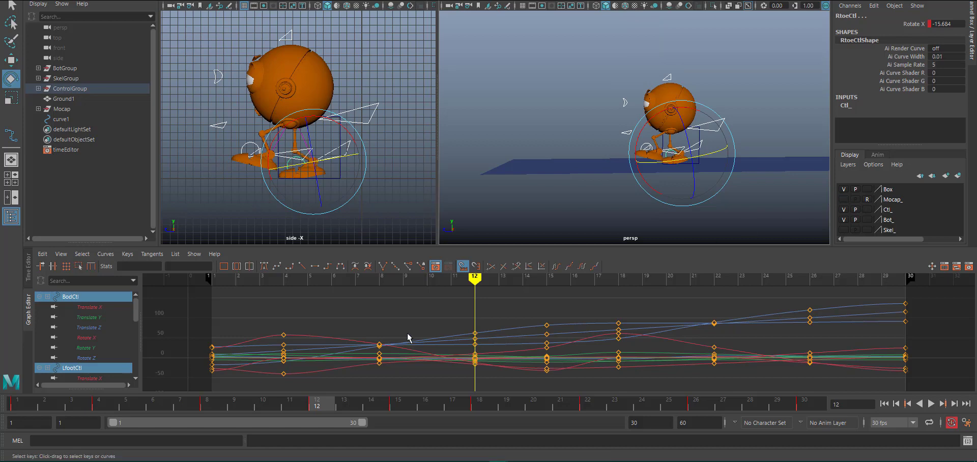
key(alt+v)
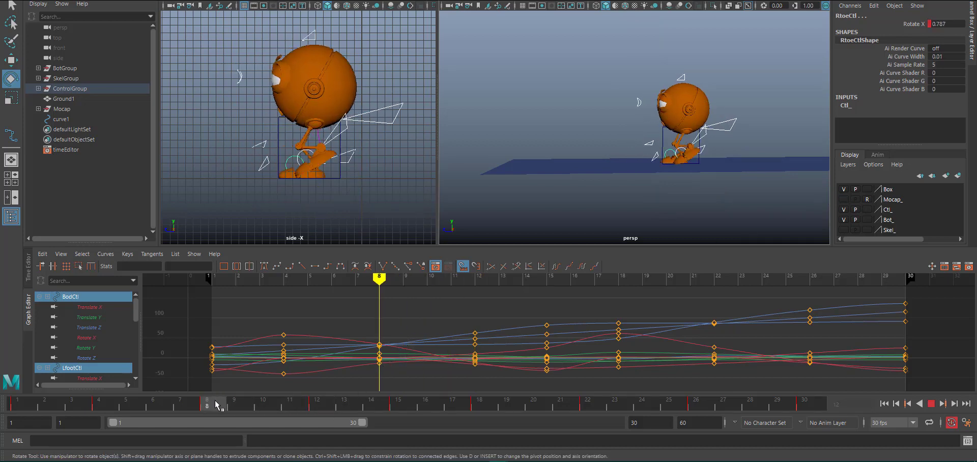
click(845, 199)
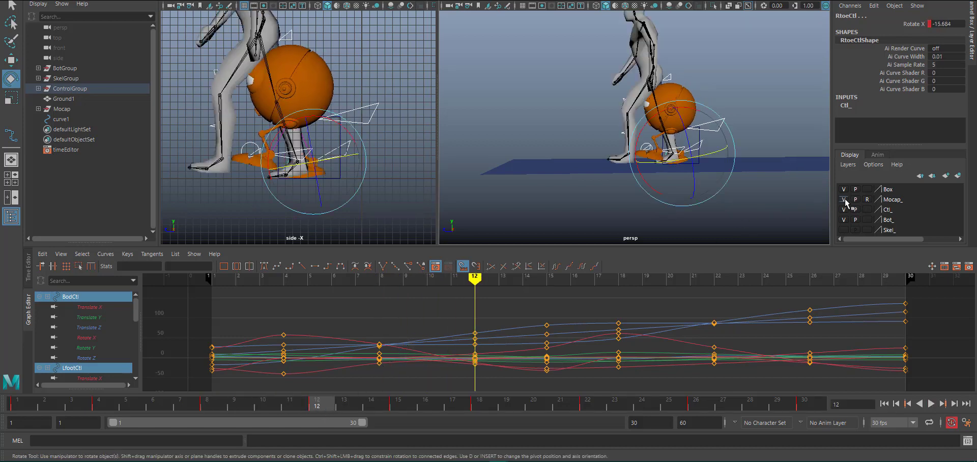
click(844, 199)
- Adjust the trailing foot at frame 12 inside the guide box, raising its heel and bending its toe to a Rotate X of about -19.545
alt+right_drag(166, 137, 397, 140)
key(w)
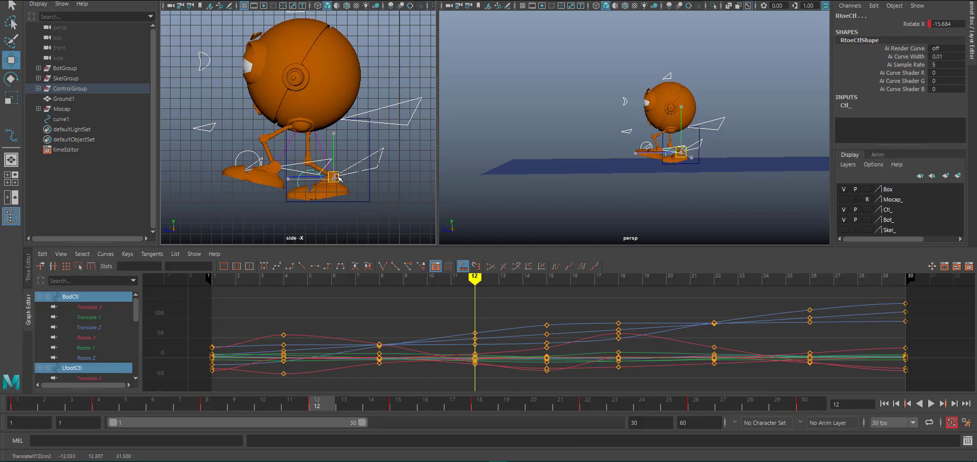
click(336, 179)
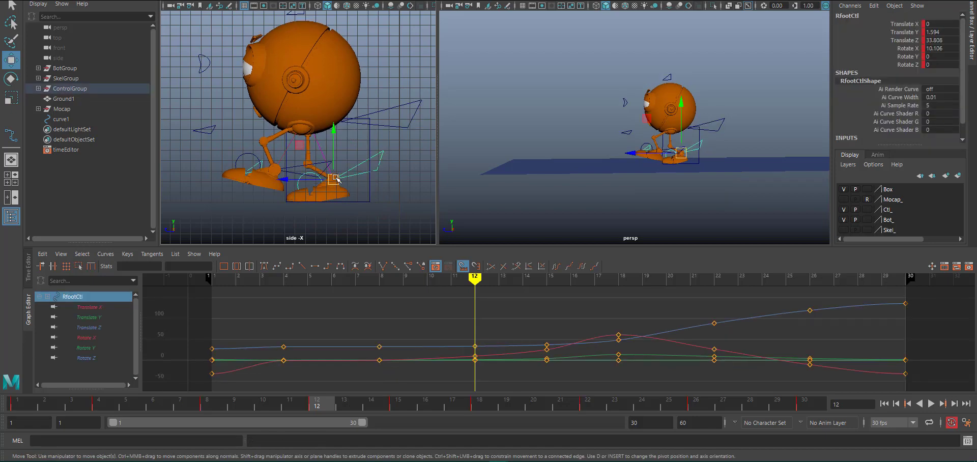
key(e)
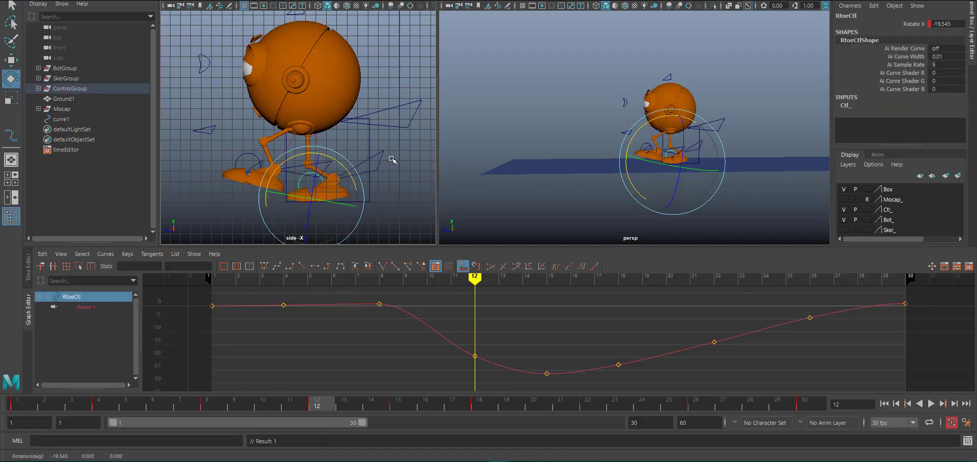
drag(364, 145, 355, 147)
key(w)
drag(338, 177, 336, 174)
- Raise the body control at frame 12 to a Translate Y of about 0.247 and play back the walk
click(386, 108)
drag(300, 59, 300, 49)
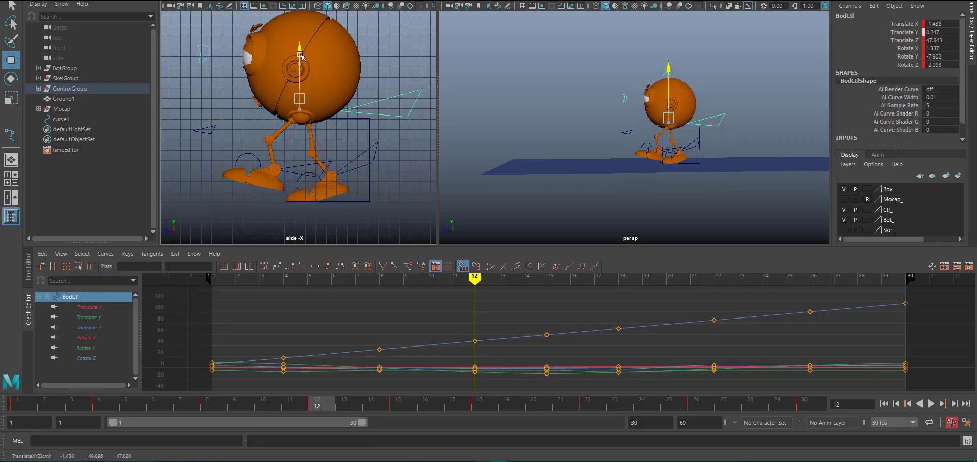
key(alt+v)
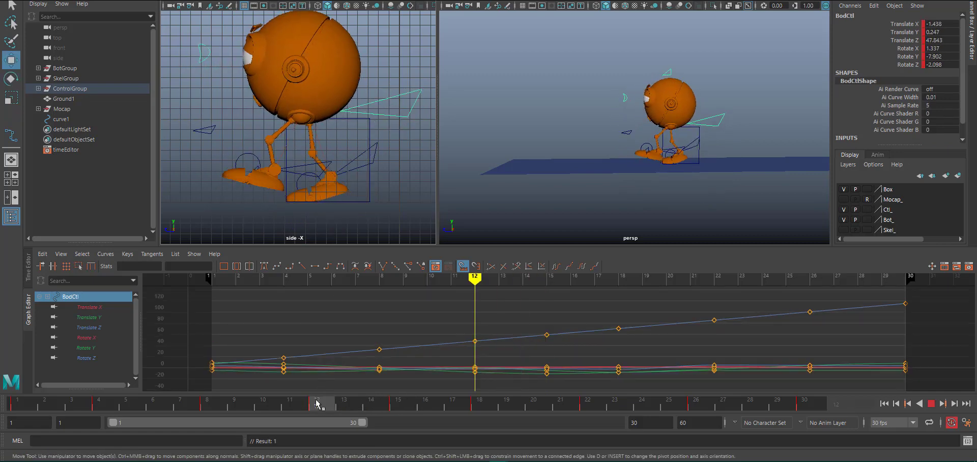
- Nudge the left foot control forward and down at frame 12 and check its motion through frames 15 to 18
click(306, 173)
drag(274, 169, 269, 174)
click(407, 404)
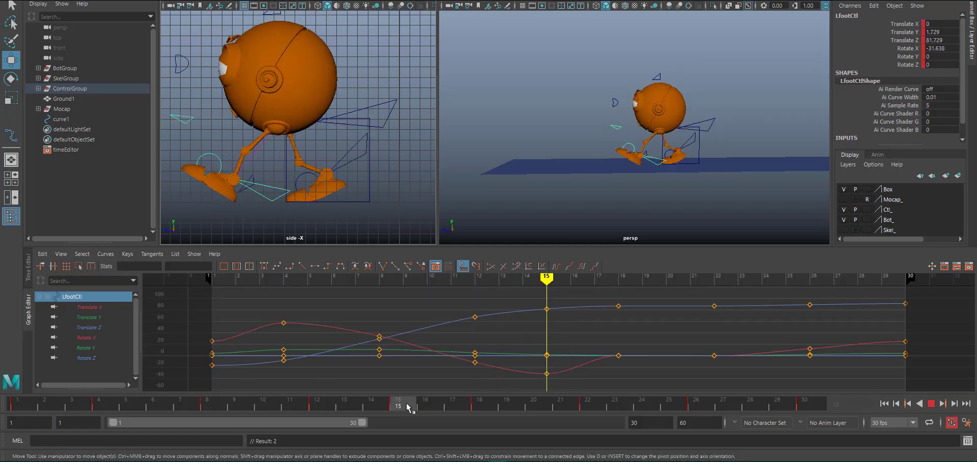
drag(406, 404, 485, 401)
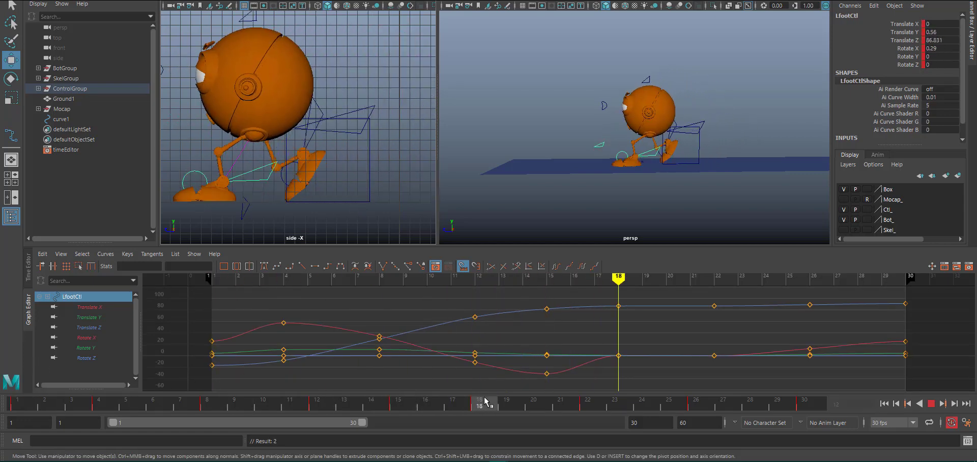
- Go to frame 26 and move the guide box around the left foot, to a Translate Z of about -74.939
drag(294, 219, 197, 20)
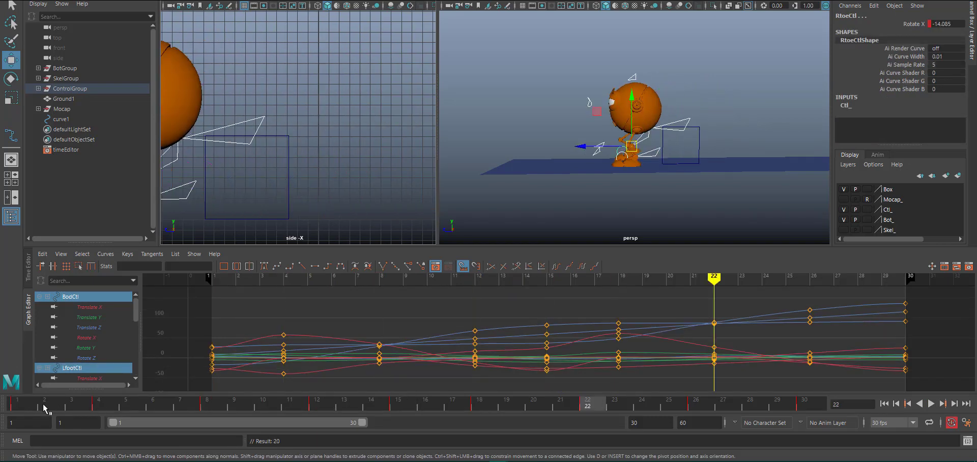
key(.)
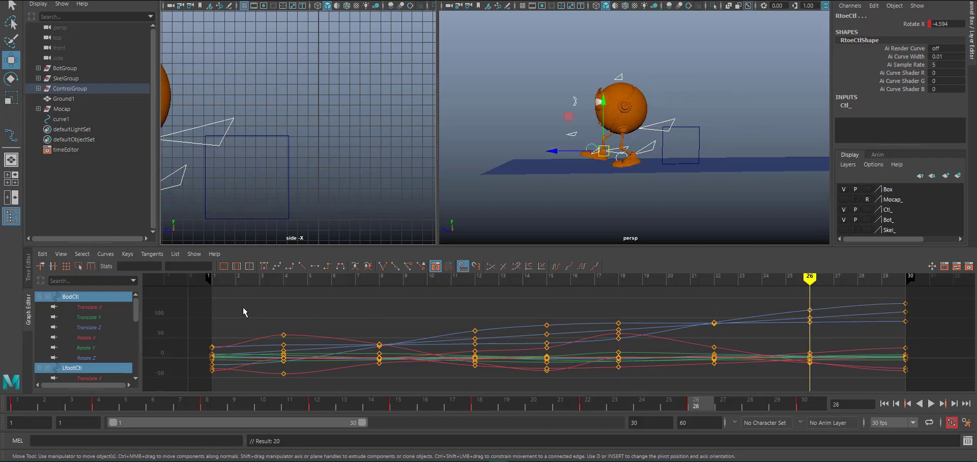
alt+middle_drag(173, 165, 353, 165)
click(403, 175)
drag(403, 159, 310, 160)
scroll(313, 163, up, 3)
- Pose the left foot at frame 26 inside the guide box, bending the toe and setting the foot to about Rotate X 17.656 and Translate Y 3.531
click(348, 167)
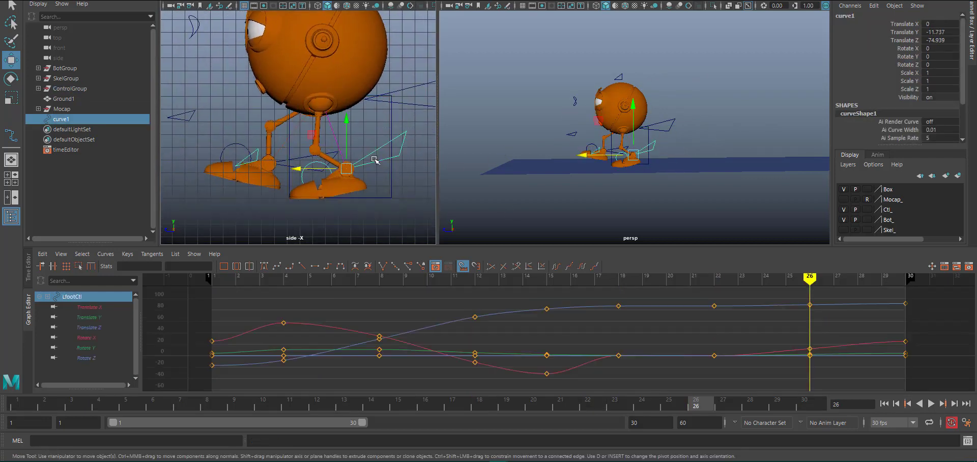
key(e)
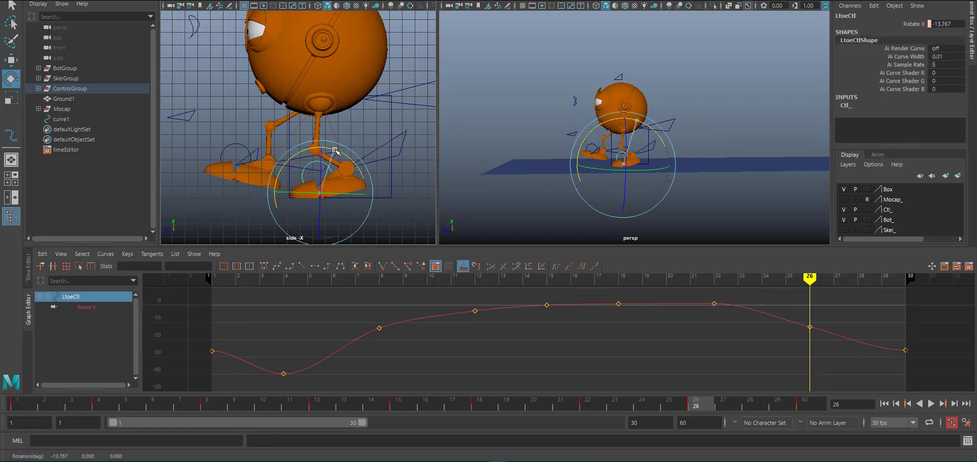
drag(364, 134, 371, 140)
key(w)
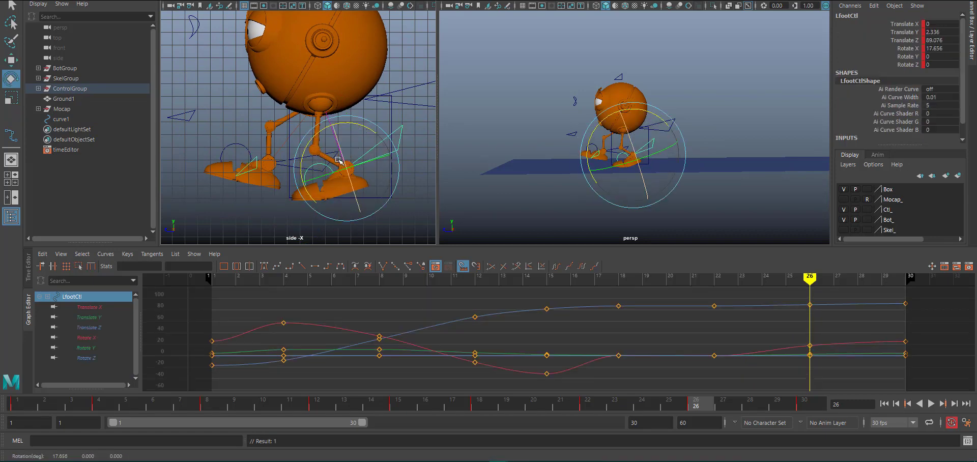
drag(341, 170, 345, 167)
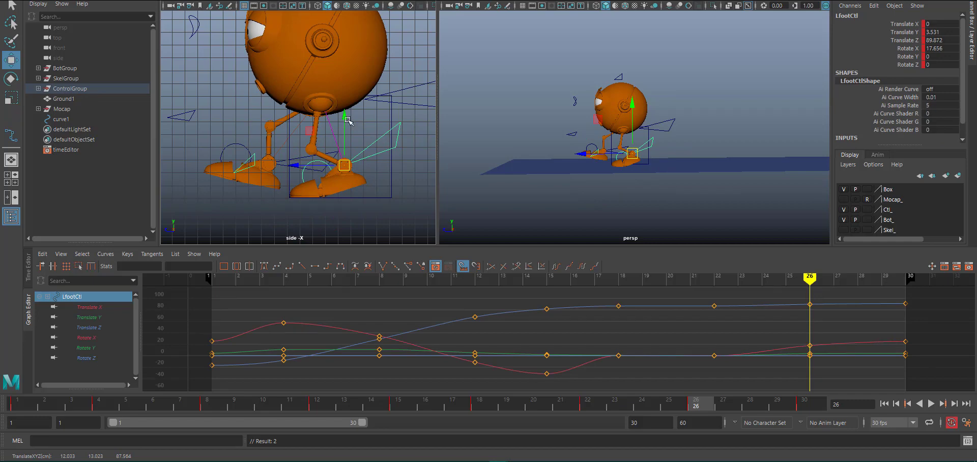
- Raise the body control at frame 26 to a Translate Y of about -3.885 and view the pose from the front
click(297, 158)
click(309, 61)
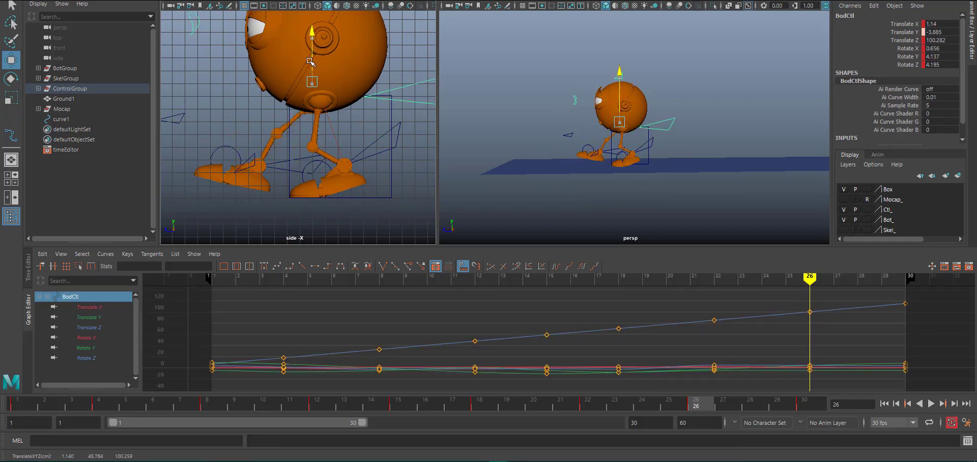
alt+drag(600, 127, 639, 94)
scroll(639, 158, up, 3)
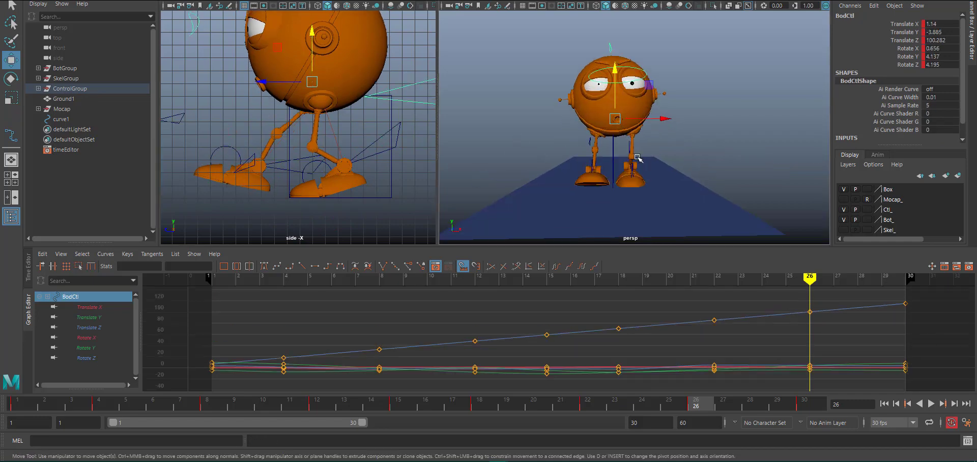
- Show the mocap reference and compare the bot's walk with it from several angles
click(843, 200)
alt+drag(673, 171, 546, 205)
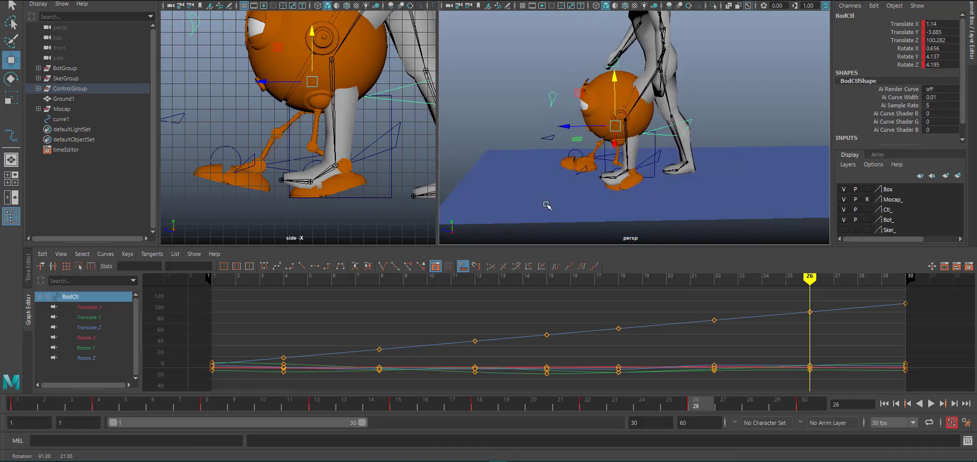
key(alt+v)
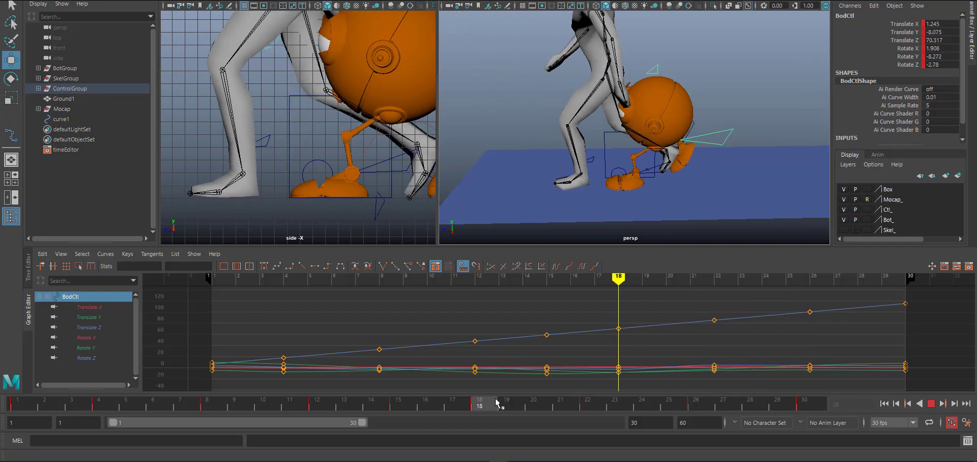
key(alt+v)
key(bracketleft)
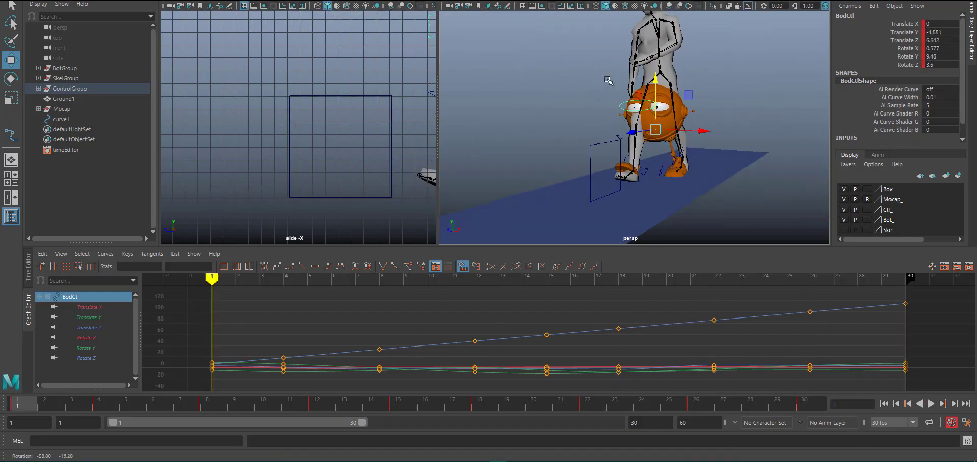
- Shift the body control sideways over the planted foot at frame 4, to a Translate X of about -1.976
key(alt+v)
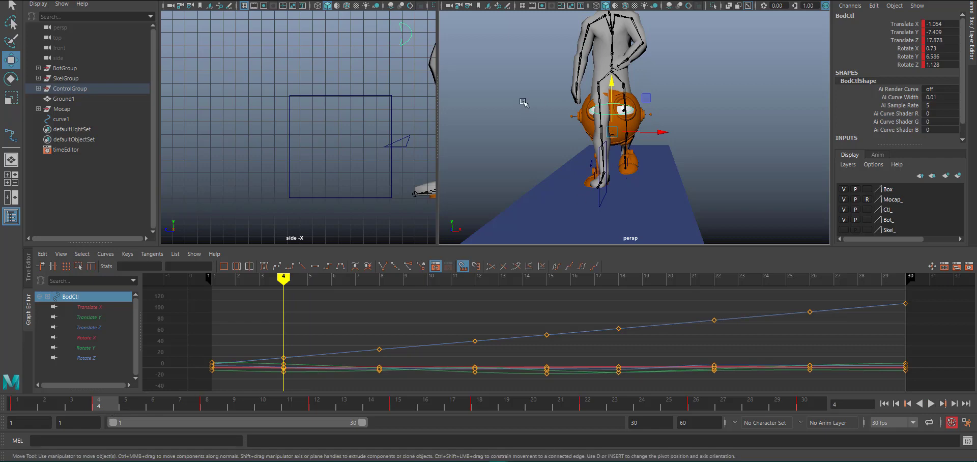
alt+drag(524, 103, 534, 92)
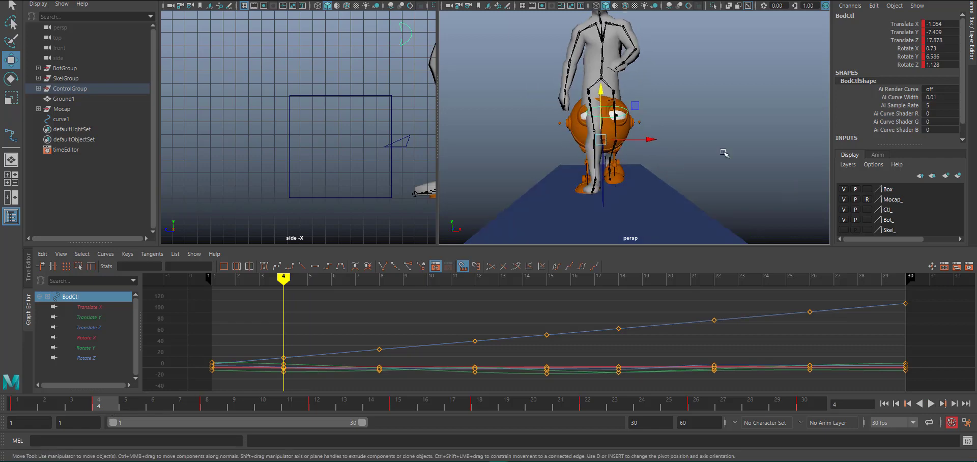
drag(650, 139, 651, 141)
key(alt+v)
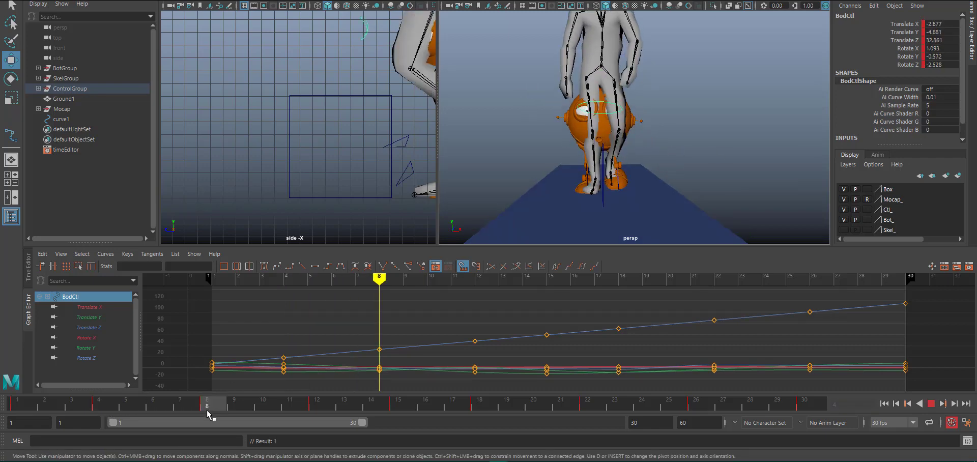
- Try shifting the body control sideways at frame 15 and reset its Translate X to 0
click(316, 410)
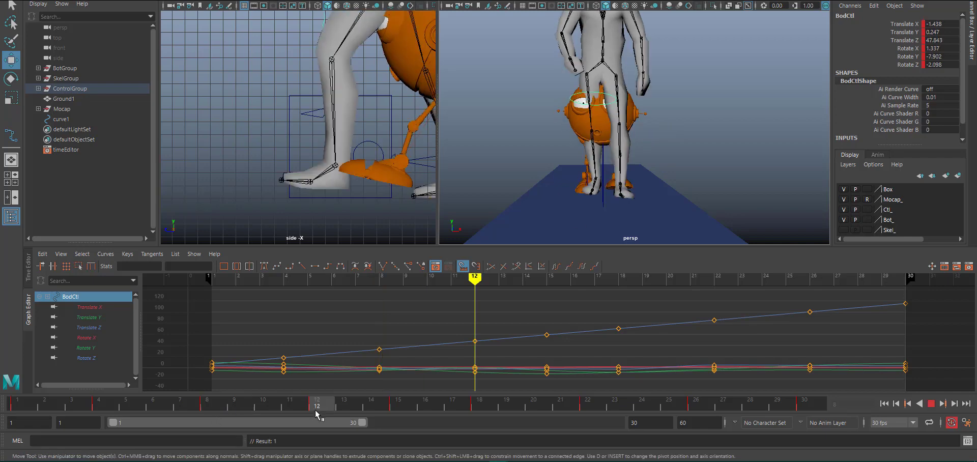
drag(323, 405, 410, 409)
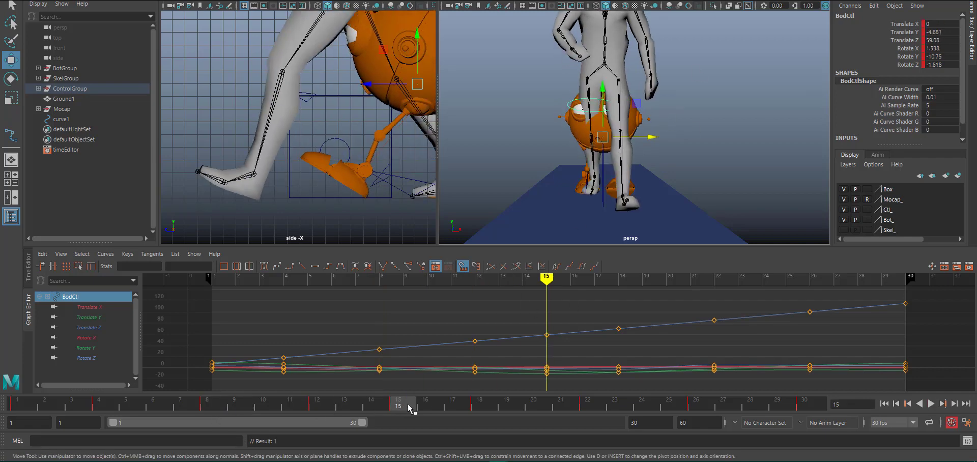
drag(652, 137, 652, 137)
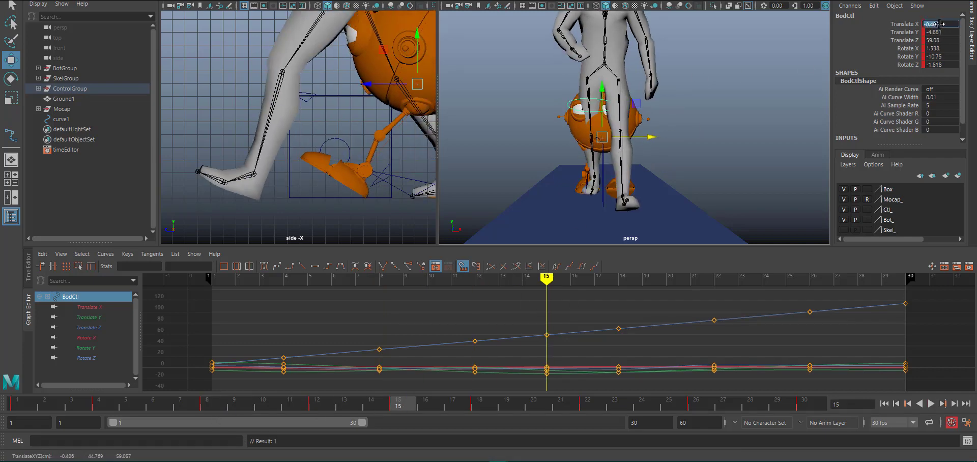
text(0)
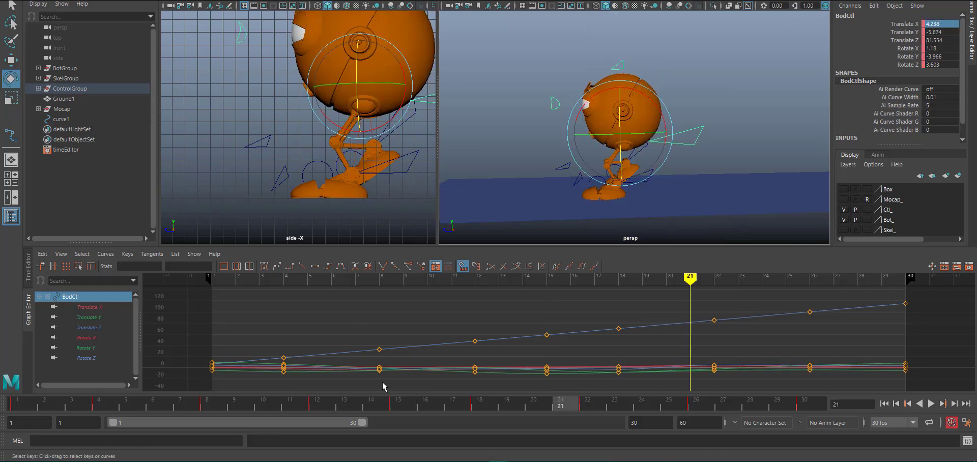
- Review the bot's walk across frames 1 to 30 from side and three-quarter angles without the mocap reference
key(alt+v)
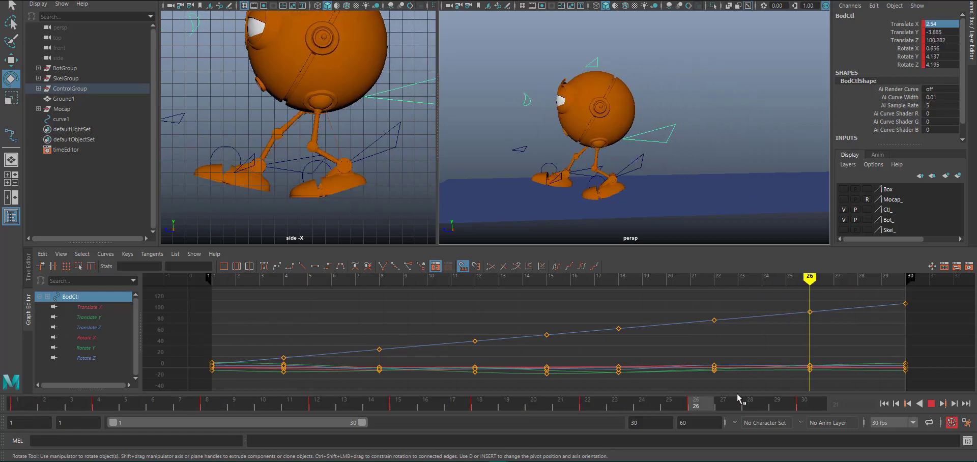
drag(816, 399, 19, 327)
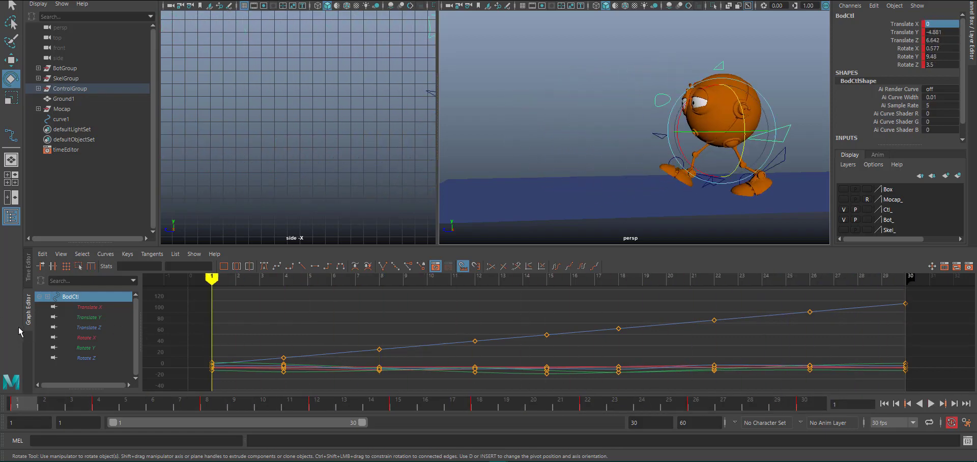
alt+drag(521, 108, 546, 130)
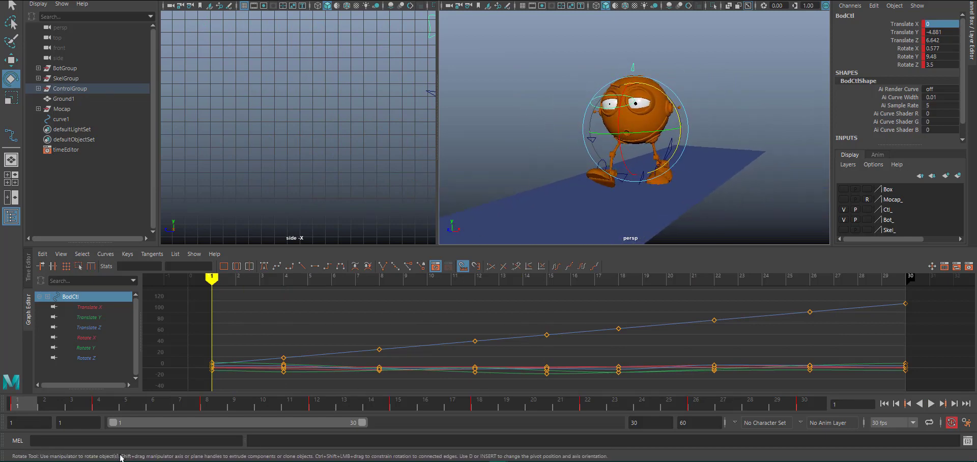
key(alt+v)
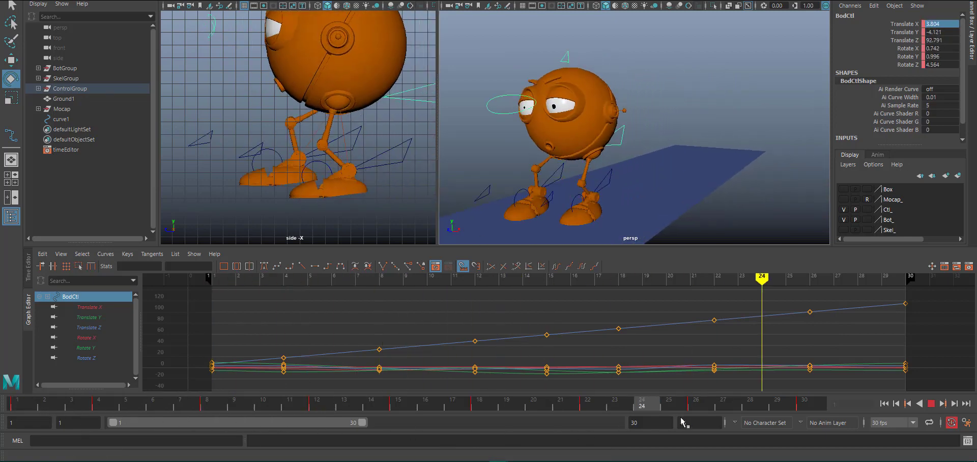
drag(819, 422, 22, 341)
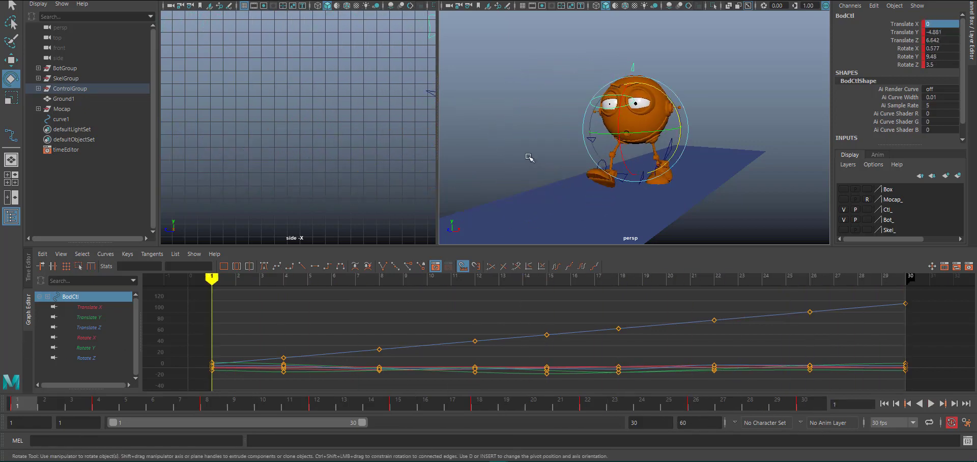
alt+drag(529, 158, 458, 160)
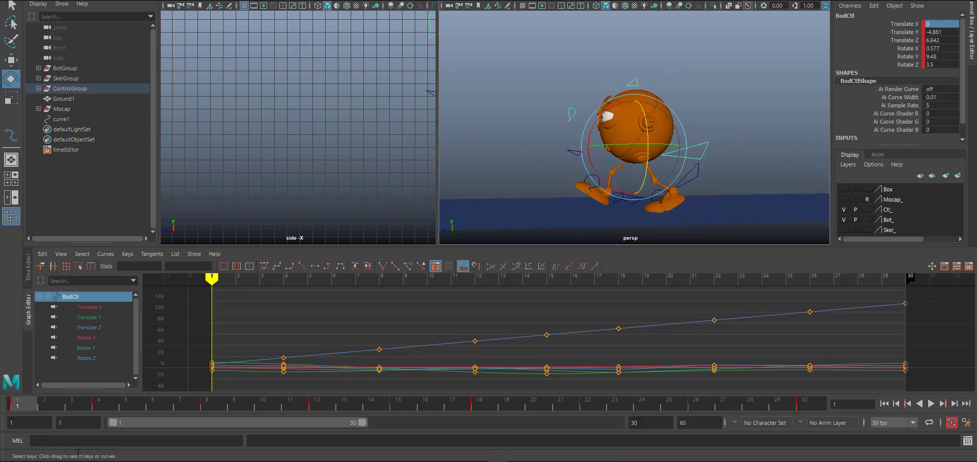
key(alt+v)
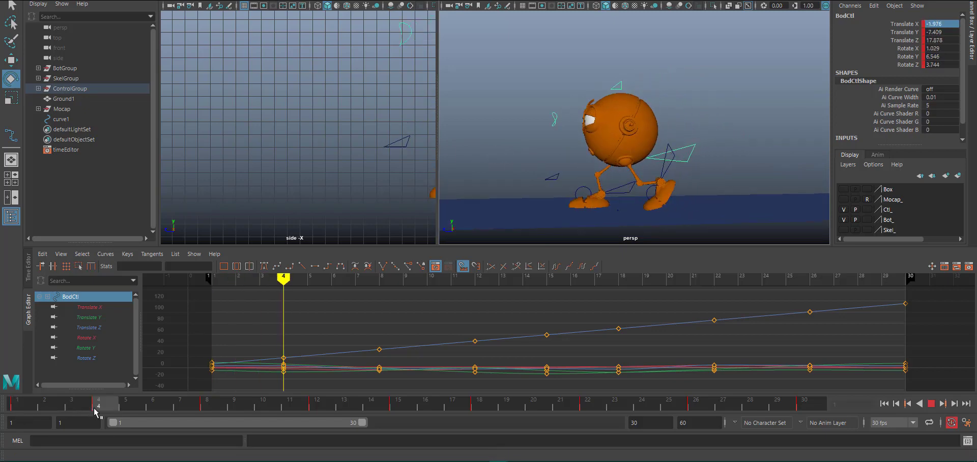
drag(94, 409, 10, 409)
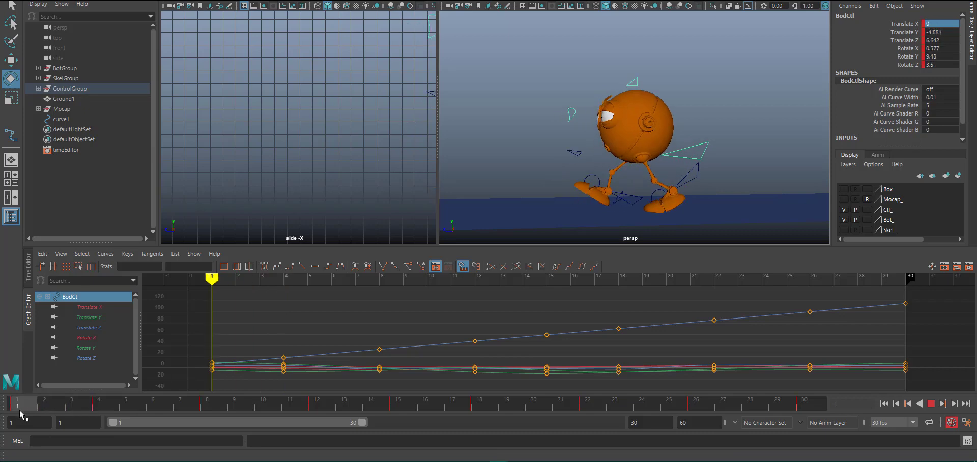
drag(22, 410, 96, 410)
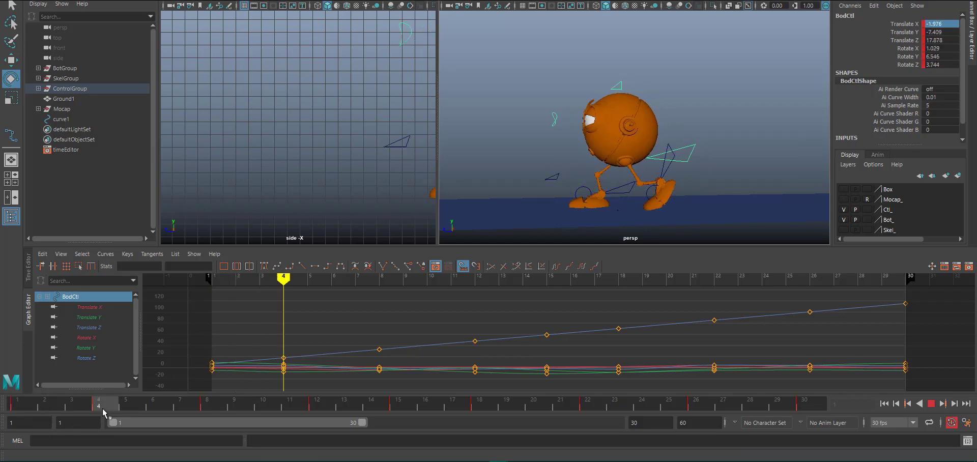
- Compare the bot's poses at frames 1 to 4 with the mocap reference shown, and recheck them with it hidden
click(843, 199)
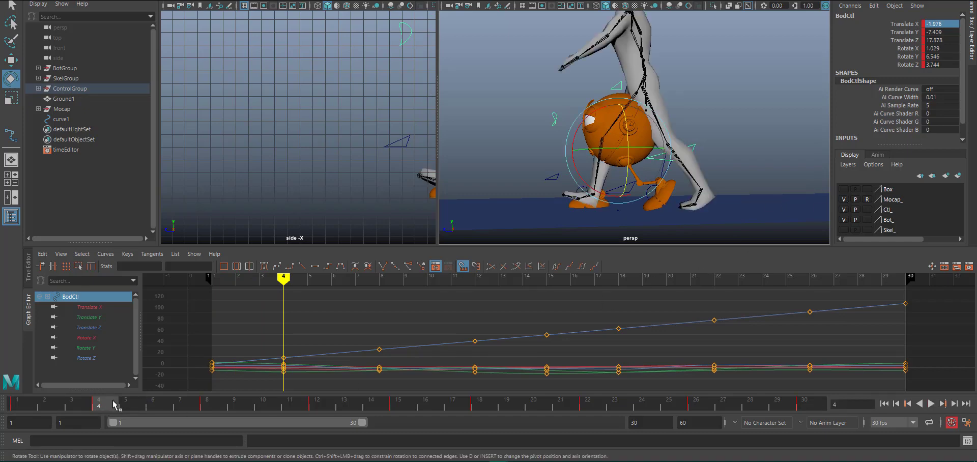
drag(114, 404, 114, 374)
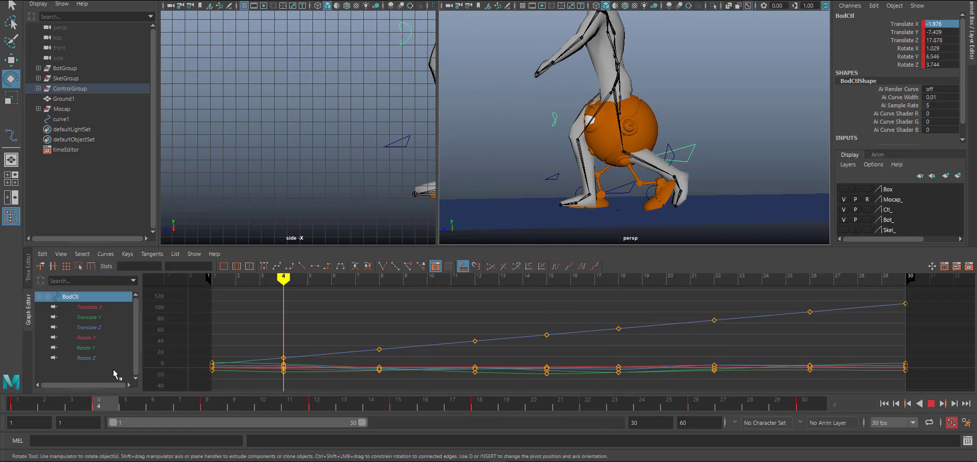
scroll(524, 119, down, 5)
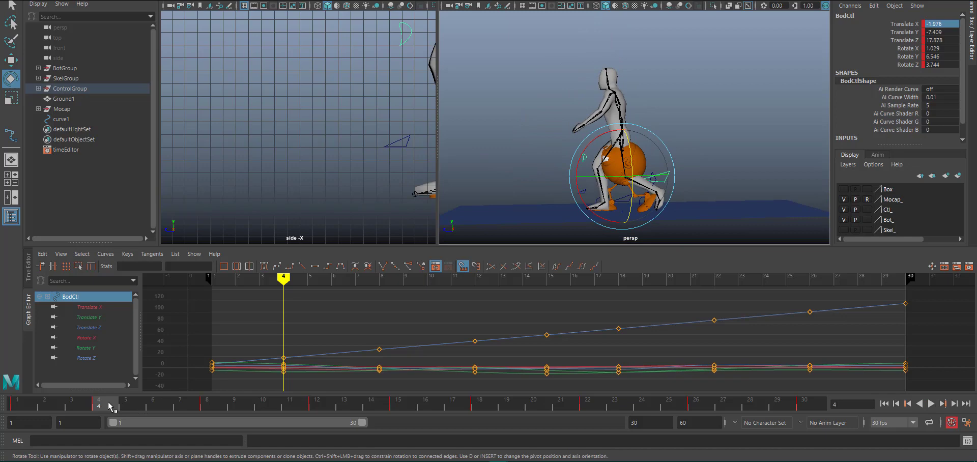
drag(109, 405, 17, 406)
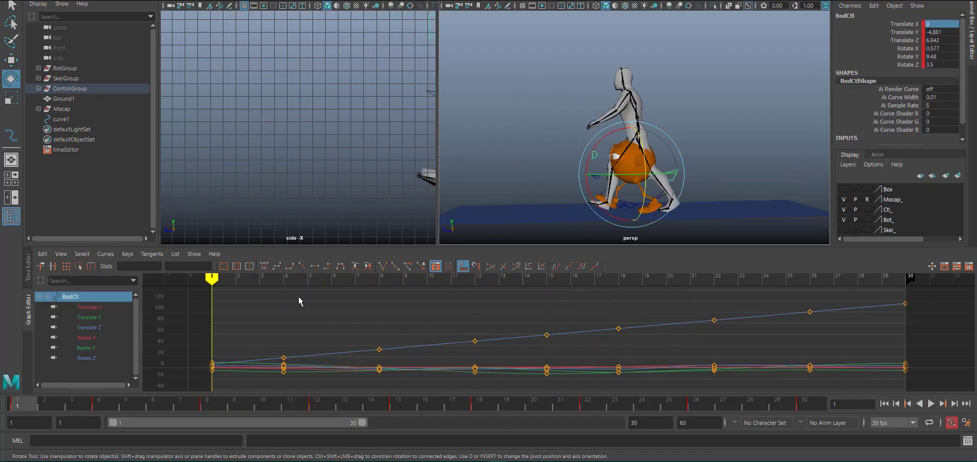
click(843, 199)
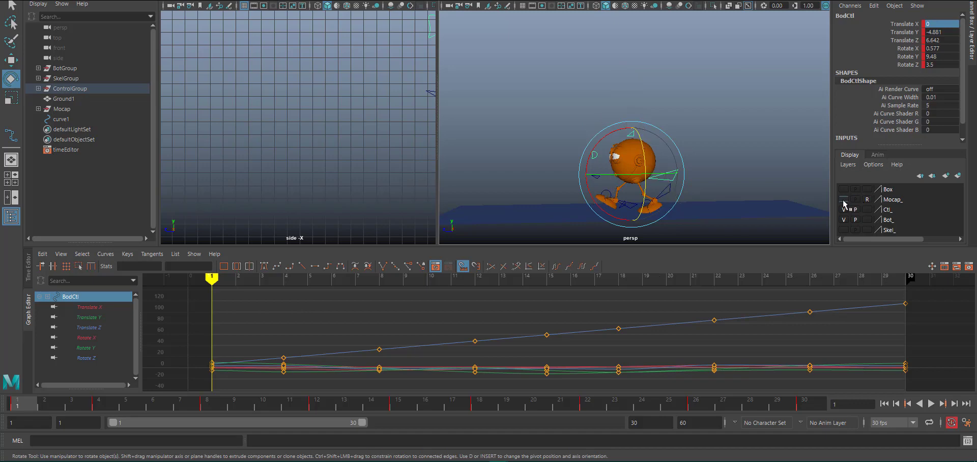
key(alt+v)
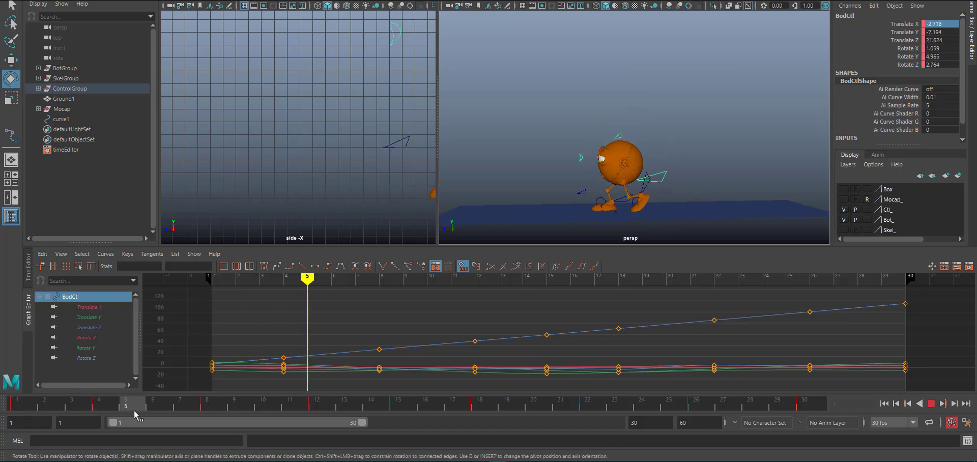
- Tilt the body control forward at frame 4 to a Rotate X of about 8.762, and back at frame 12 to about -2.51
drag(122, 409, 101, 405)
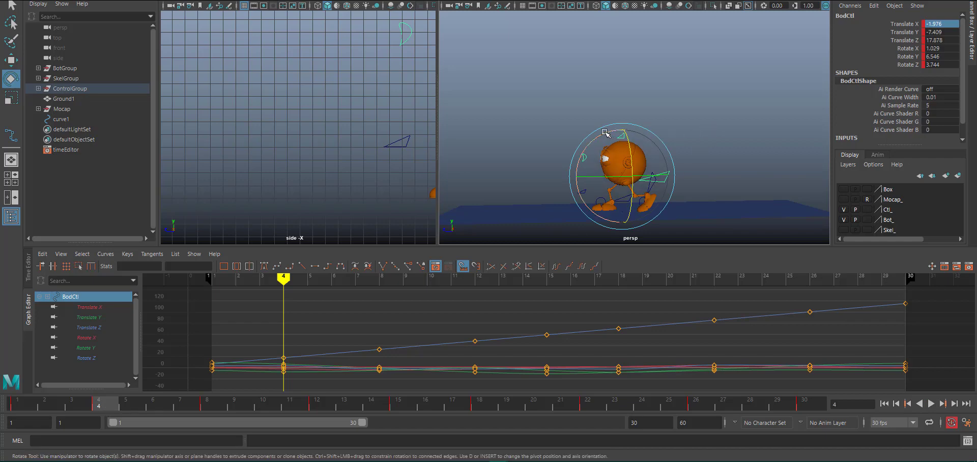
drag(605, 133, 601, 138)
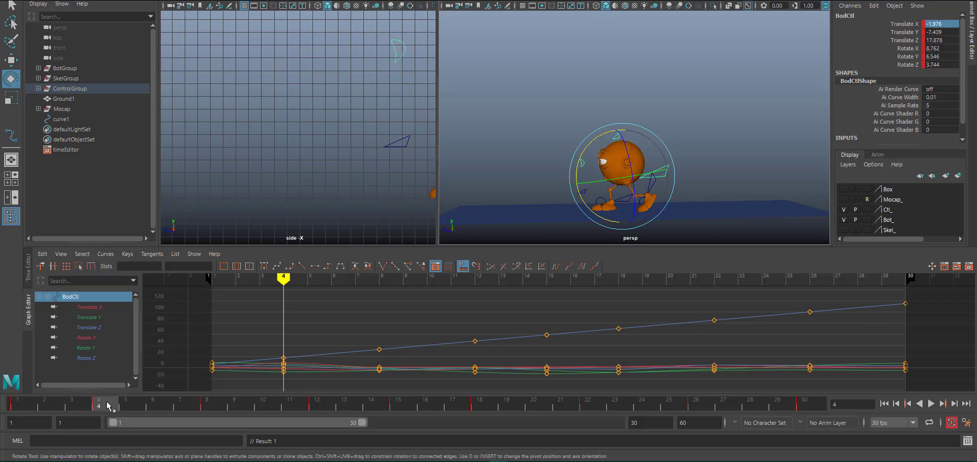
key(alt+v)
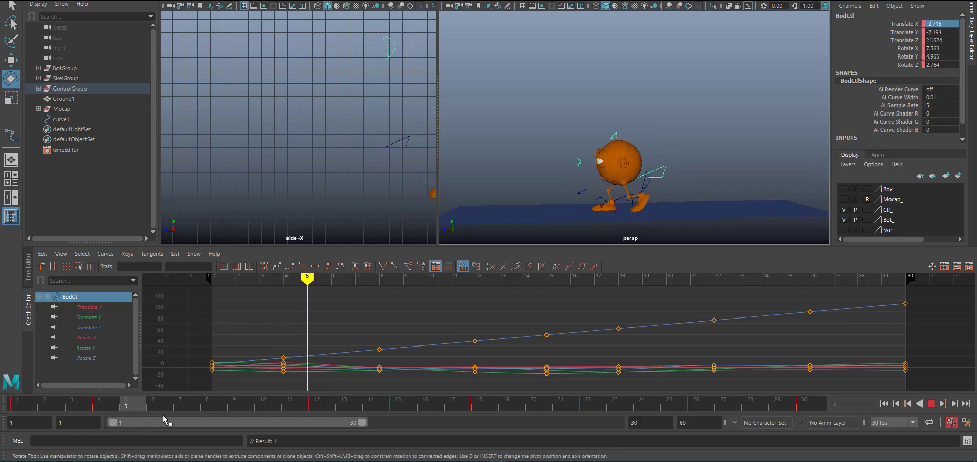
drag(207, 416, 309, 408)
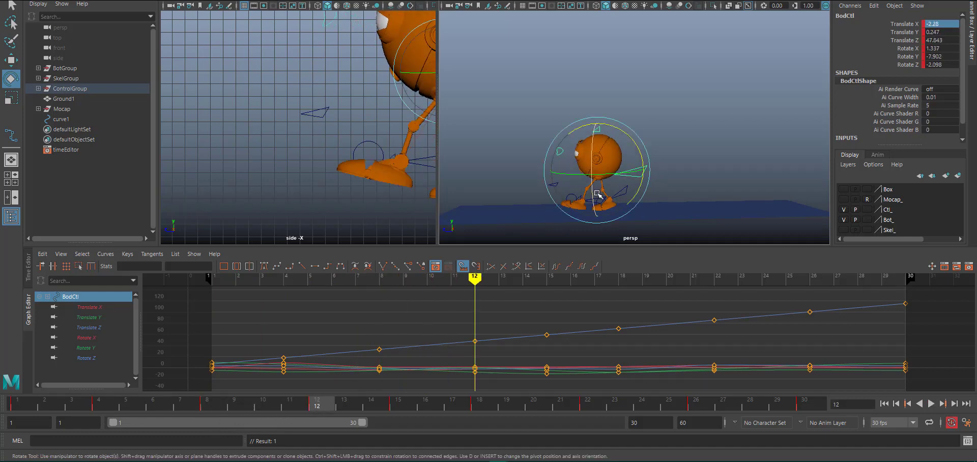
drag(637, 148, 639, 151)
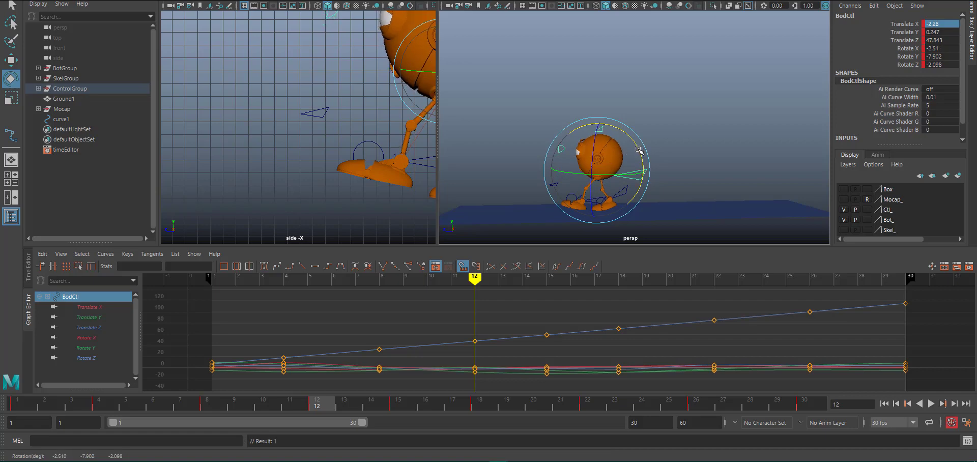
- Tilt the body control forward at frame 18 to a Rotate X of about 9.236, and back at frame 26 to about -3.161
drag(321, 405, 492, 405)
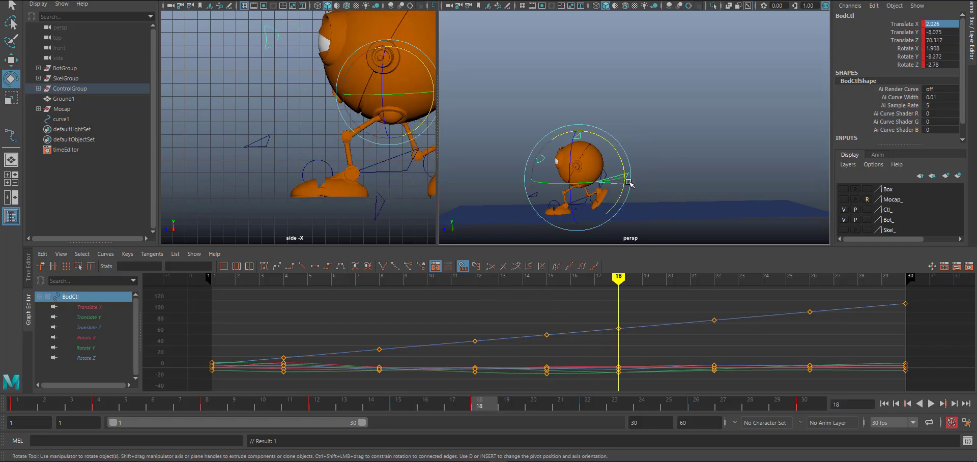
drag(613, 147, 613, 147)
drag(584, 405, 584, 406)
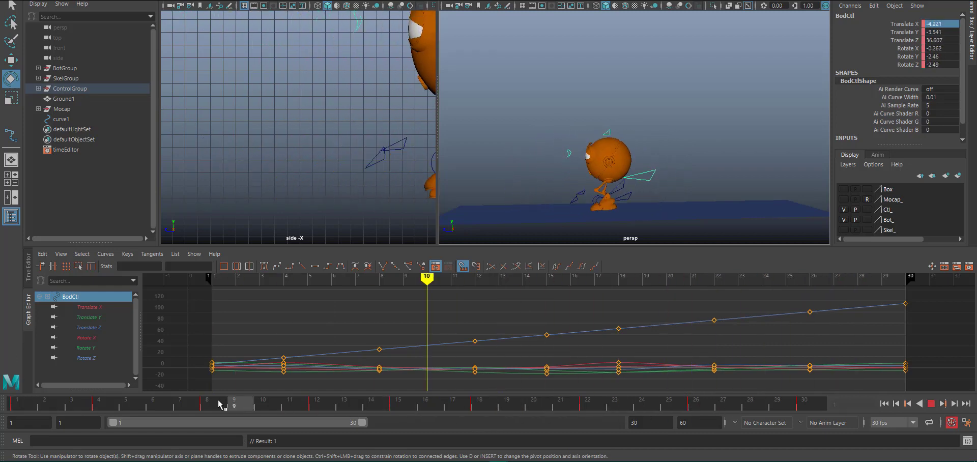
key(Escape)
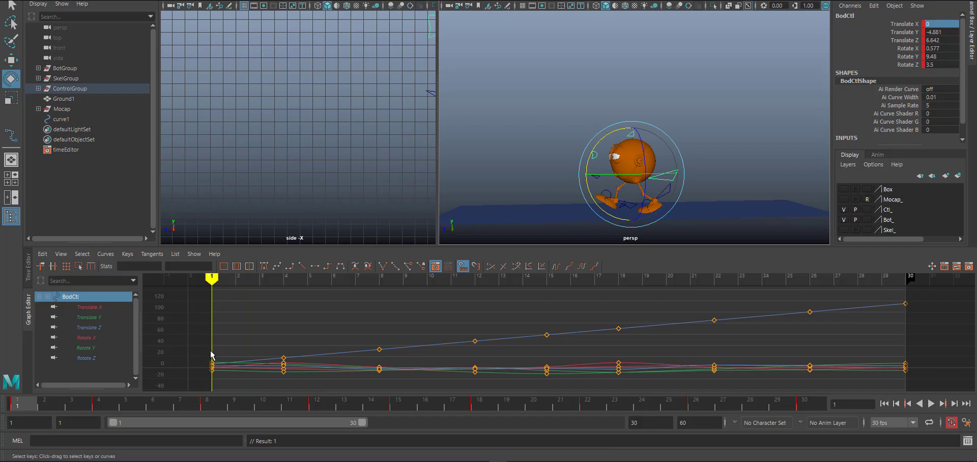
- Raise the body control's Rotate X keys on the curve to about 10.019 at frame 4 and 10.314 at frame 18
click(84, 338)
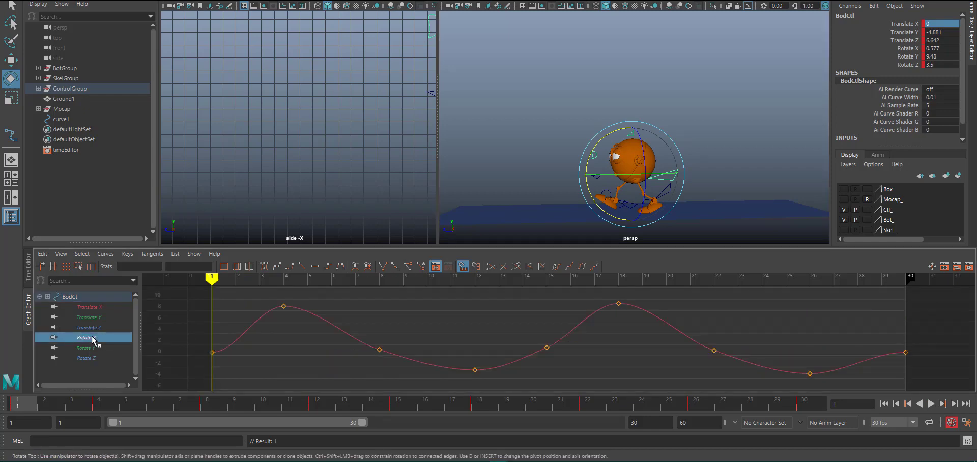
key(alt+v)
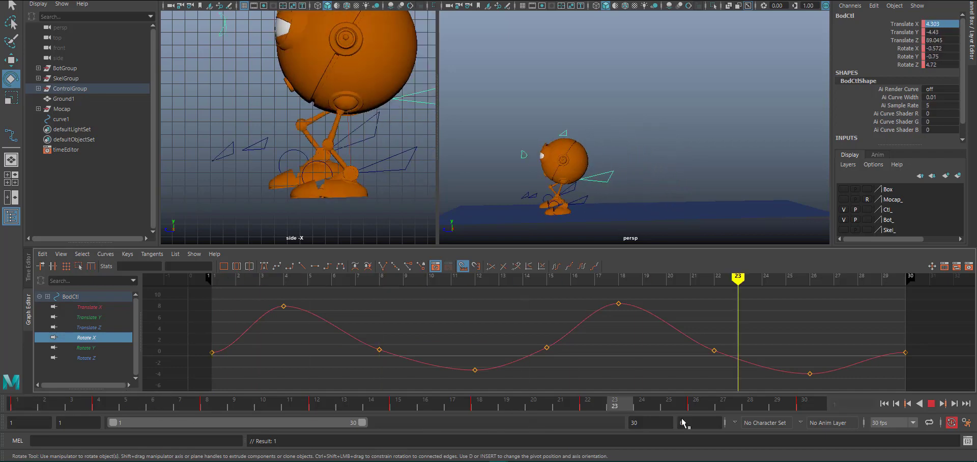
click(98, 398)
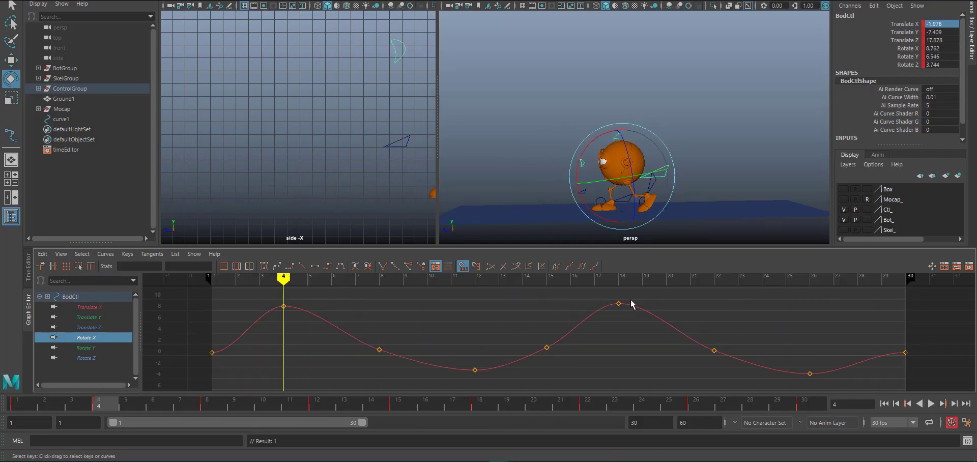
drag(263, 289, 704, 335)
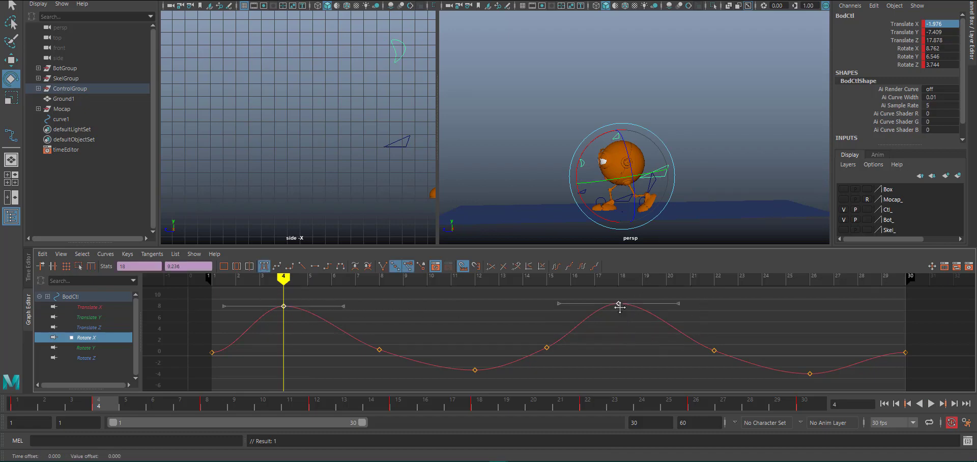
drag(619, 307, 619, 301)
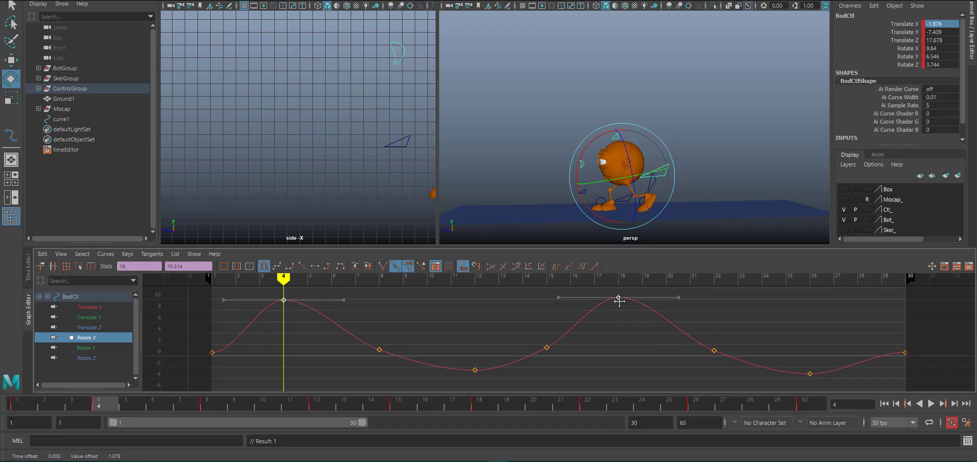
drag(277, 293, 288, 306)
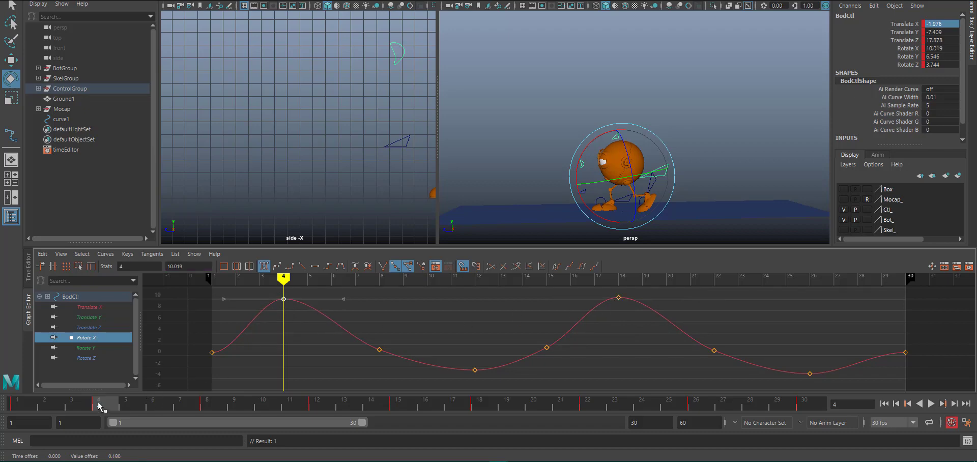
- Lower the body's Rotate X keys at frames 12 and 26 to about -6.373 and -7.023, and smooth the slopes through the in-between keys
click(17, 403)
key(alt+v)
drag(91, 395, 321, 412)
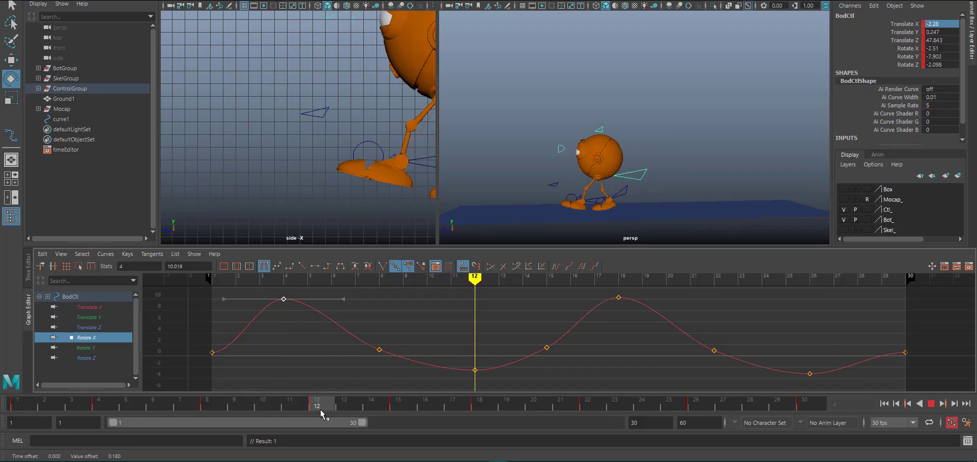
key(alt+v)
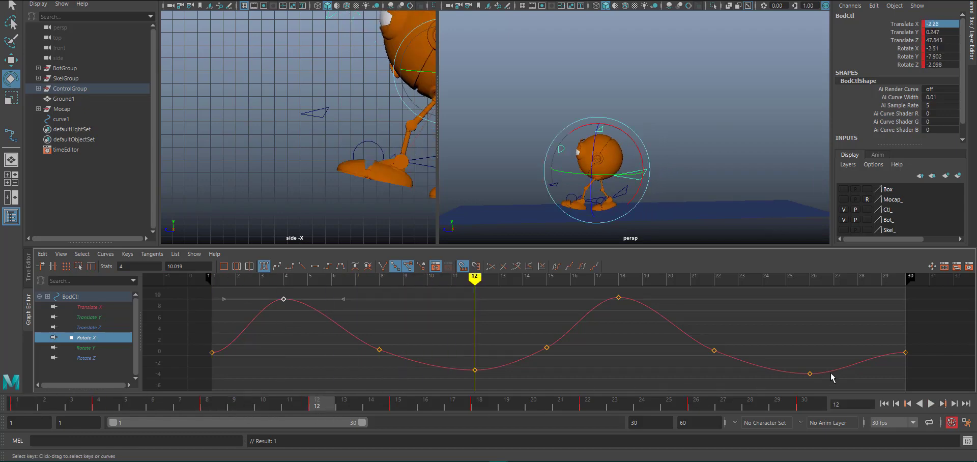
click(809, 373)
shift+click(468, 366)
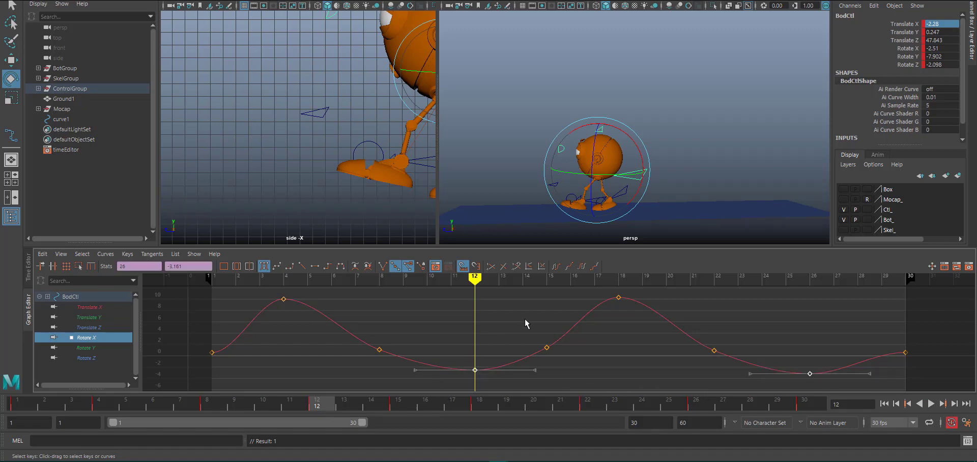
middle_drag(525, 320, 521, 337)
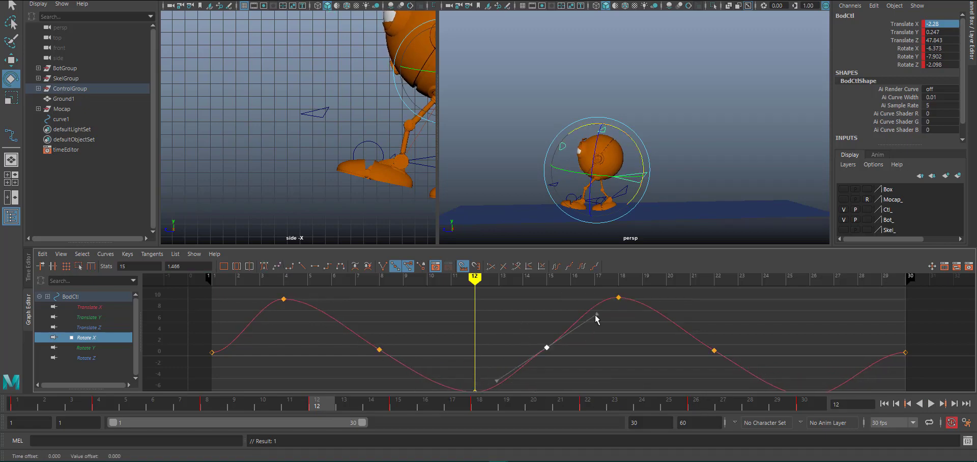
- Compare the body's height in the two up poses and raise the Translate Y key at frame 26 to about 0.577
click(94, 318)
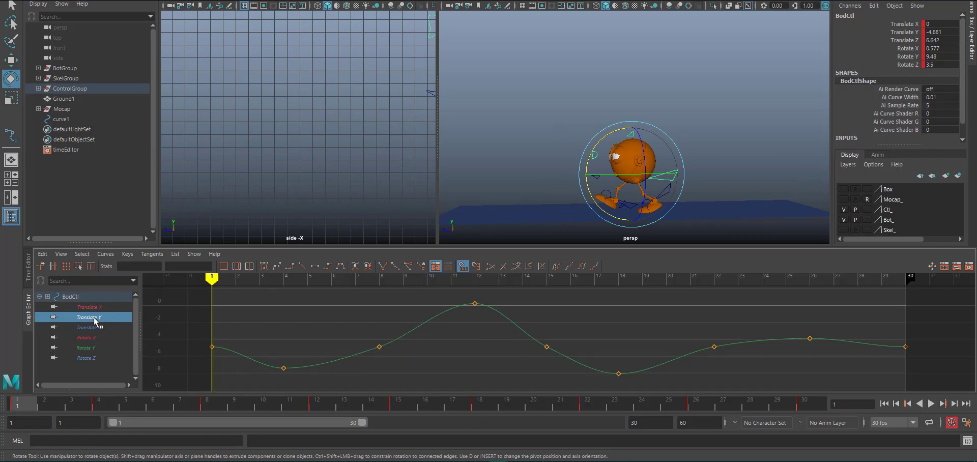
key(alt+v)
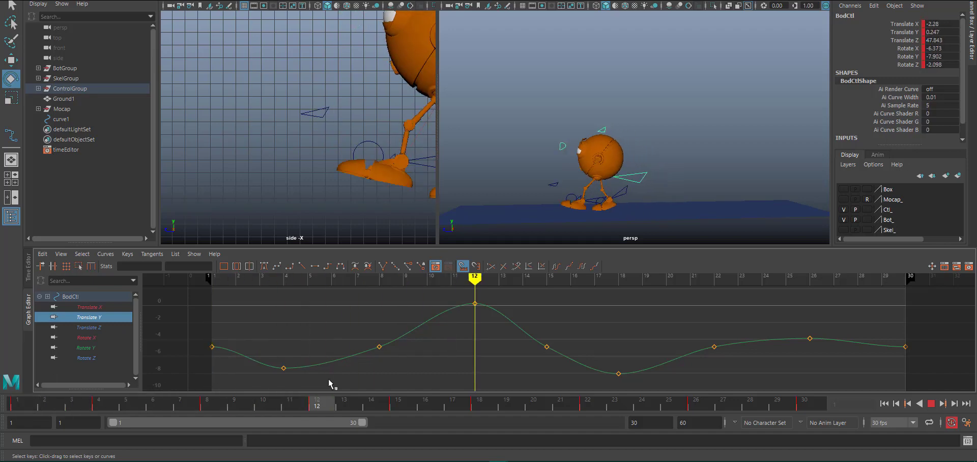
drag(331, 404, 705, 402)
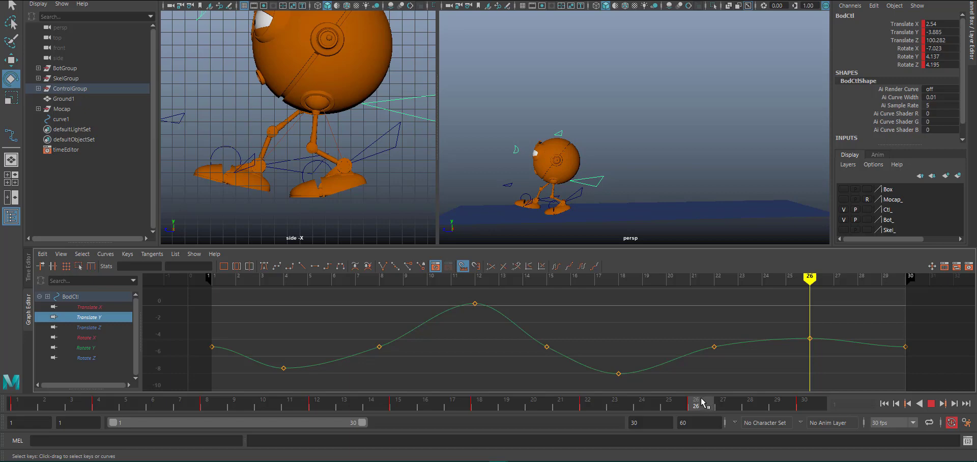
drag(702, 404, 606, 406)
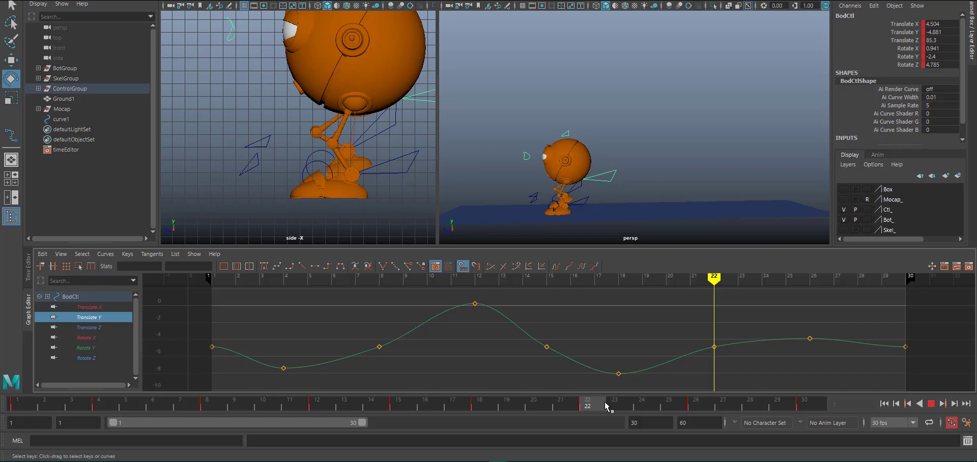
drag(606, 405, 703, 399)
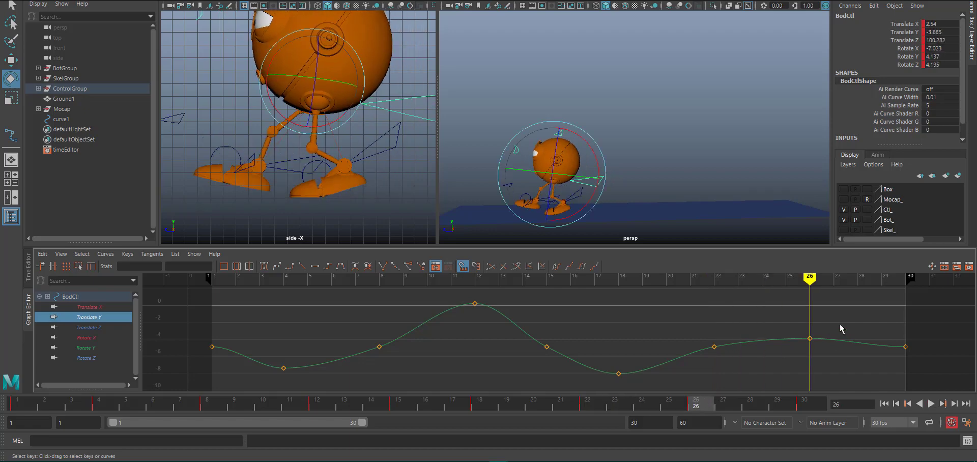
drag(756, 311, 841, 360)
middle_drag(841, 360, 826, 319)
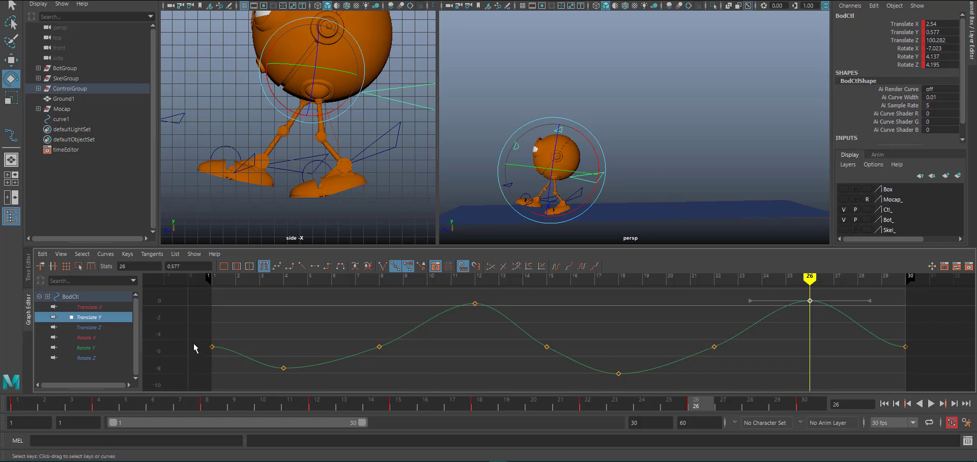
- Slope the Translate Y tangents downward at frames 1 and 30 so the body's bounce cycles smoothly, and play back the walk
drag(199, 340, 229, 360)
click(272, 347)
middle_drag(272, 346, 270, 365)
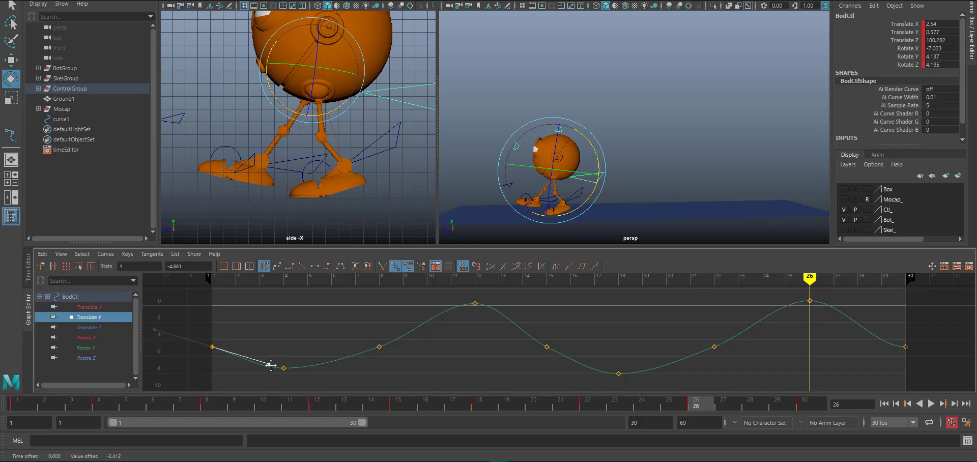
click(909, 355)
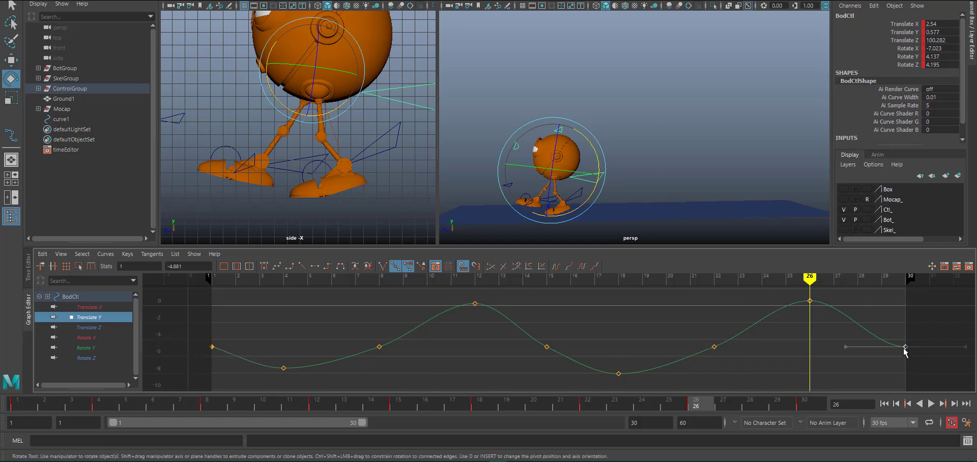
click(905, 347)
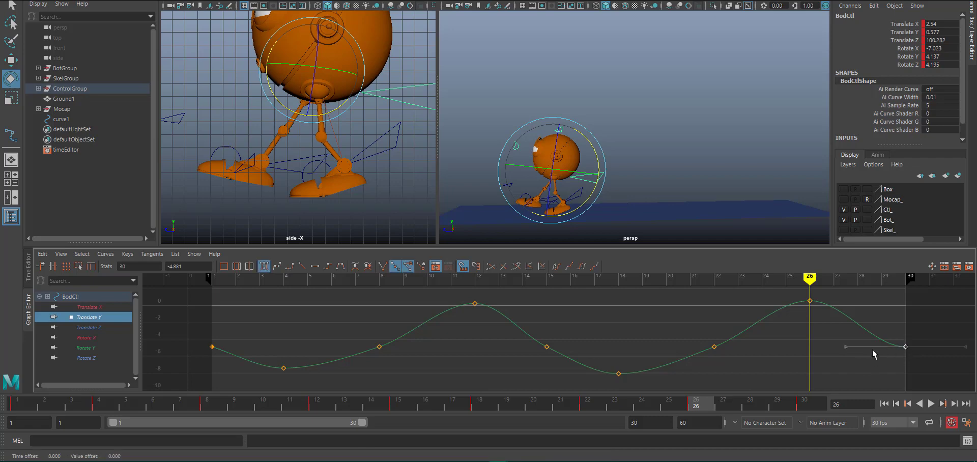
click(846, 349)
middle_drag(846, 349, 853, 317)
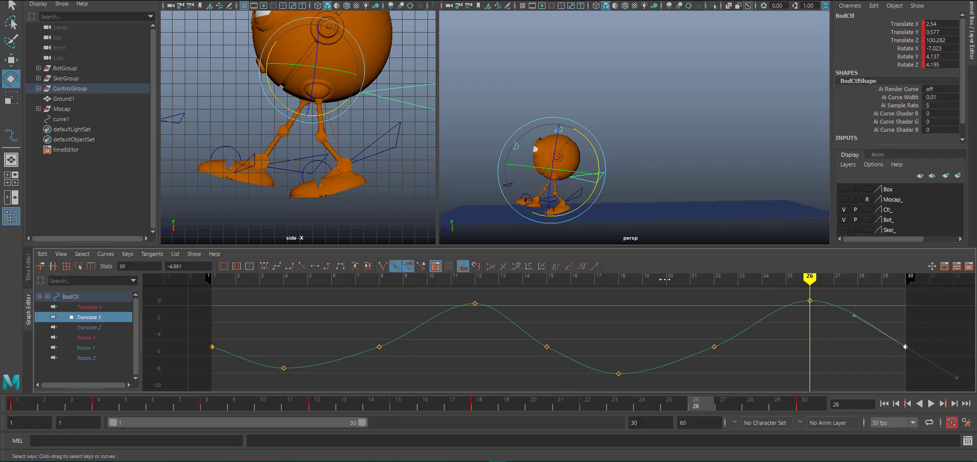
click(931, 403)
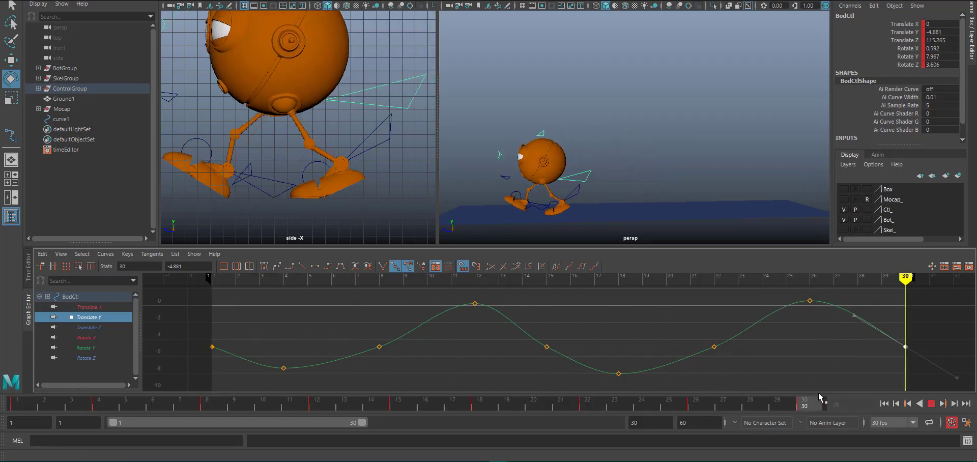
key(Escape)
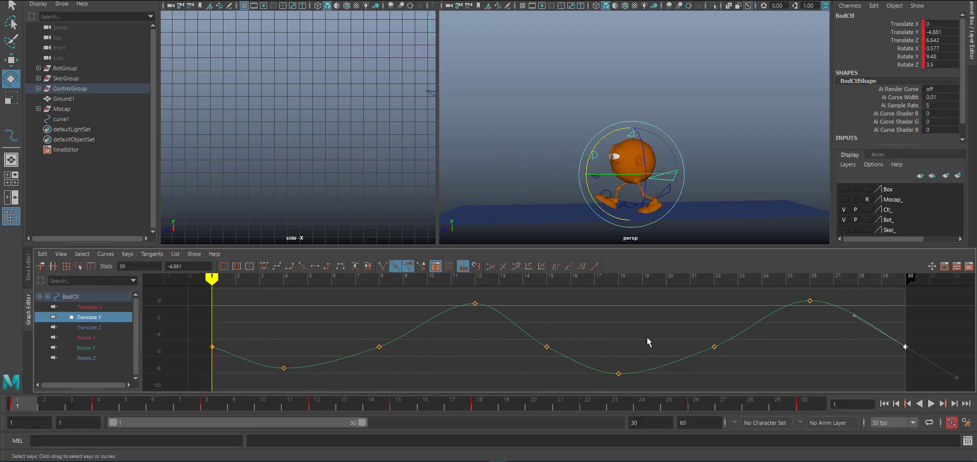
- Review the forward and backward tilt, and offset the body control's entire Rotate X curve 2 frames later
click(100, 336)
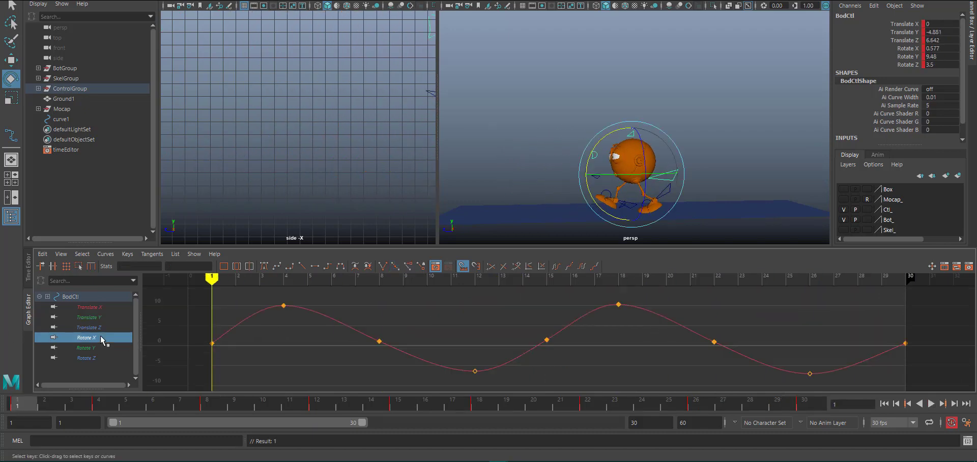
key(alt+v)
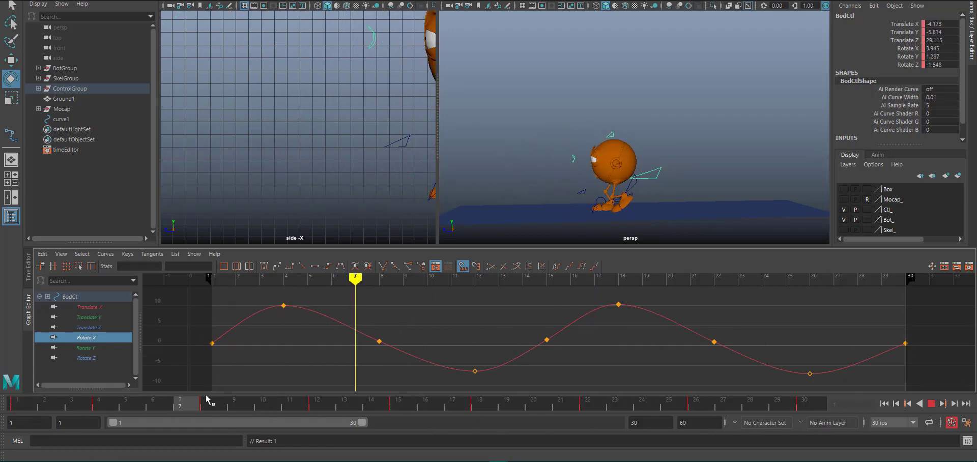
drag(669, 428, 305, 439)
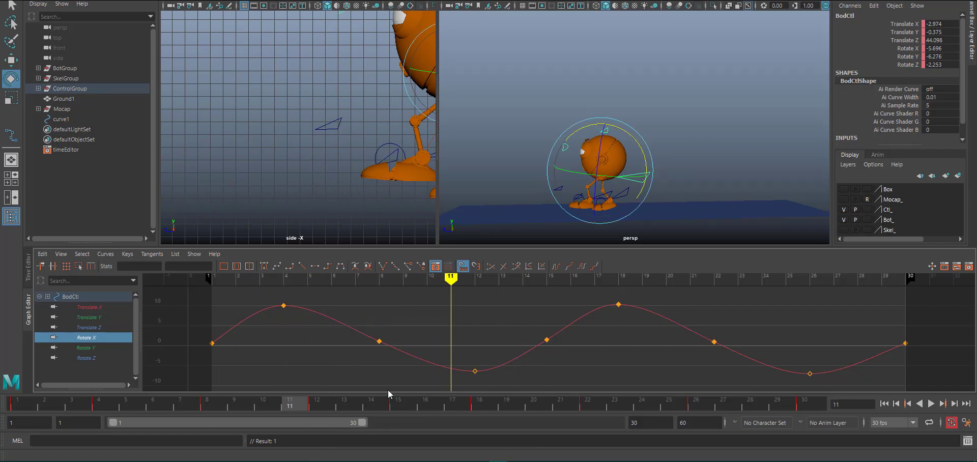
drag(416, 328, 420, 378)
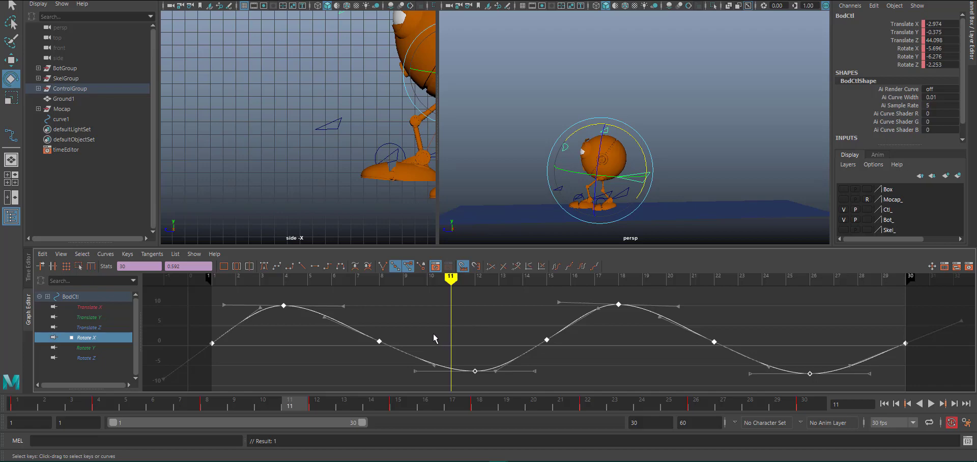
key(w)
shift+middle_drag(437, 336, 468, 337)
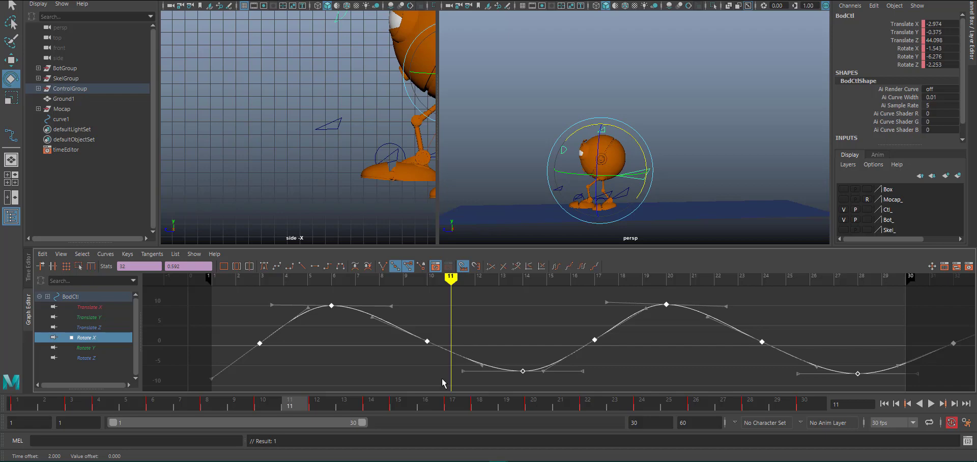
- Play back the walk with the offset tilt and resize the program window so the whole interface fits on the screen
key(alt+v)
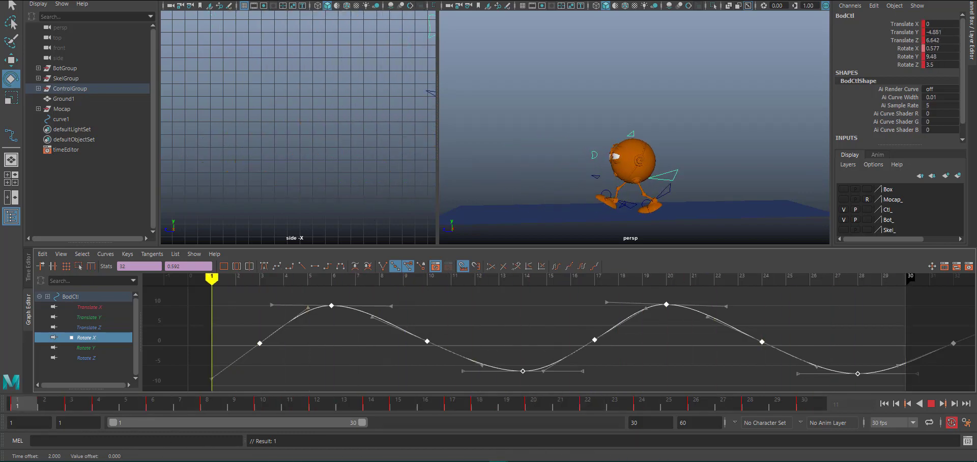
key(Escape)
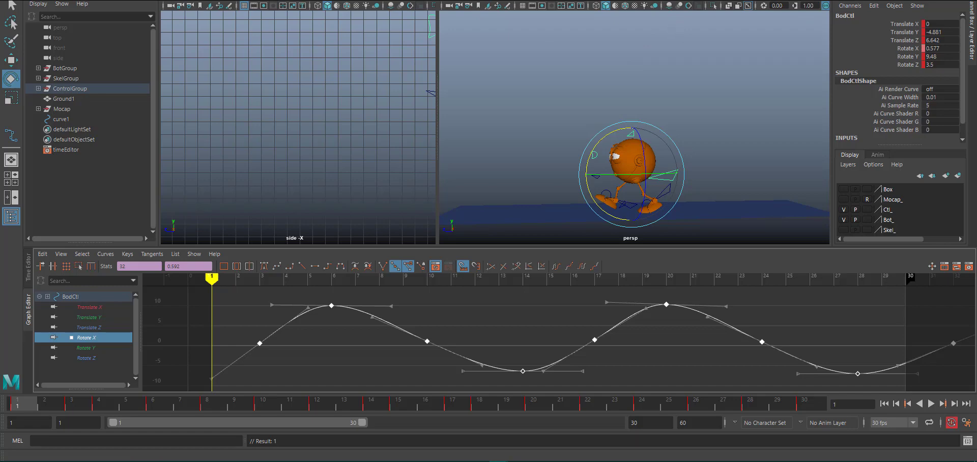
key(super+Down)
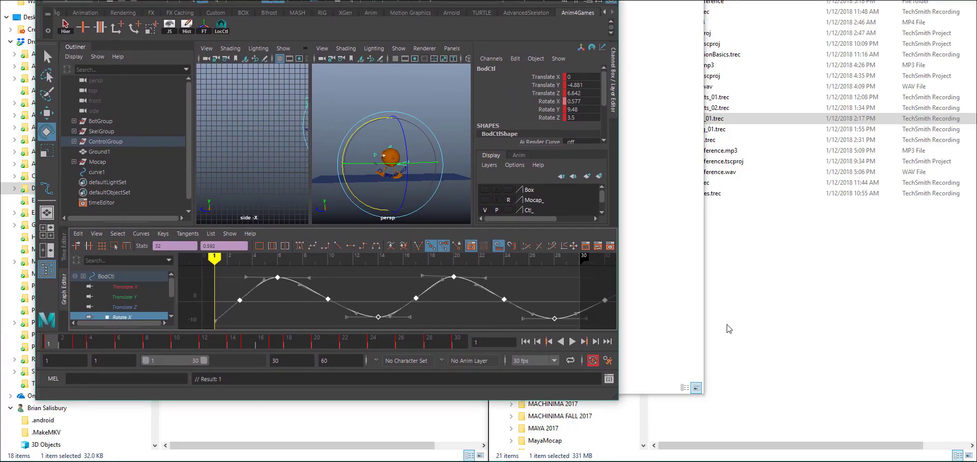
drag(617, 400, 968, 459)
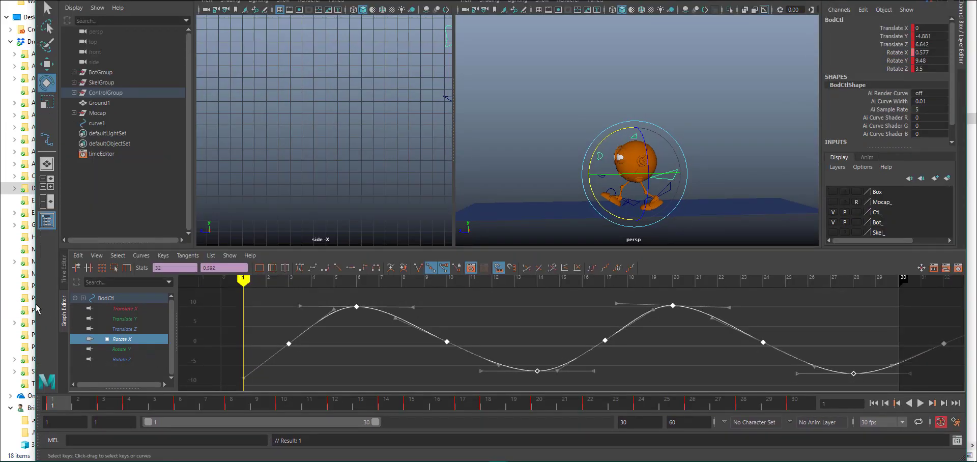
drag(34, 305, 0, 298)
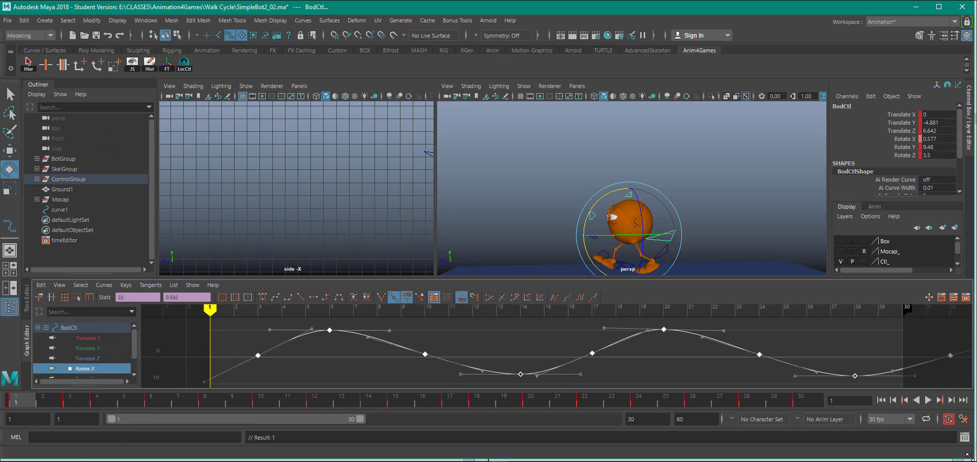
drag(967, 455, 968, 454)
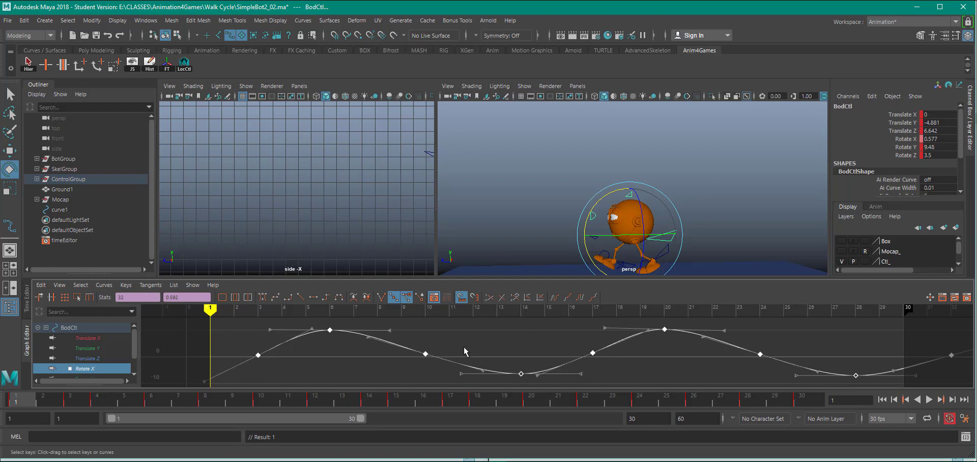
- Select the body, both foot and both toe controls together, and check the selection commands in the Script Editor
click(346, 360)
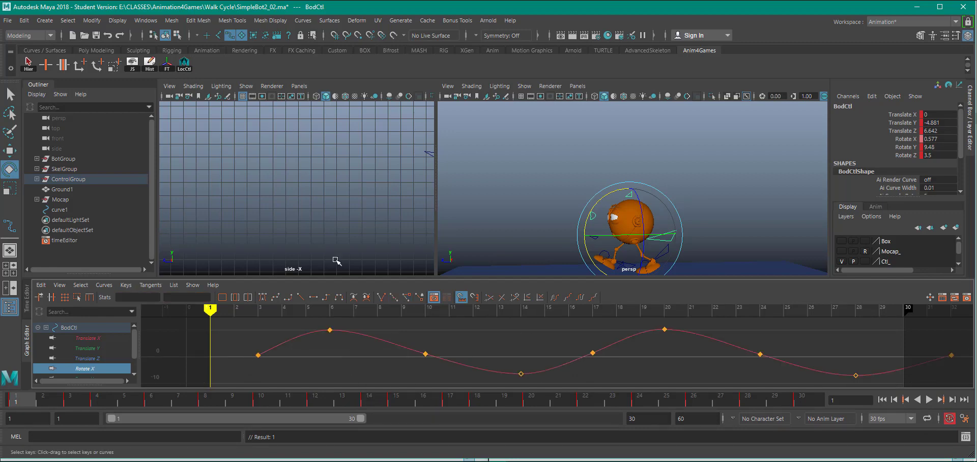
click(184, 66)
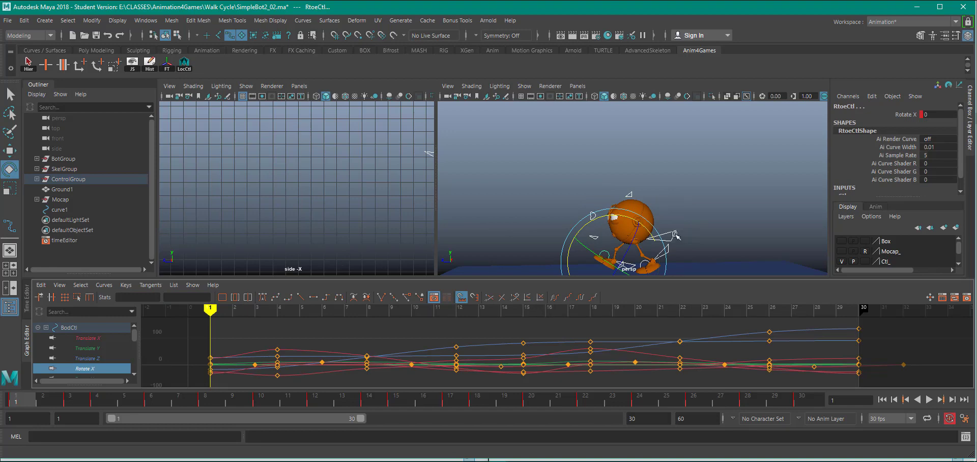
click(964, 436)
drag(552, 13, 549, 43)
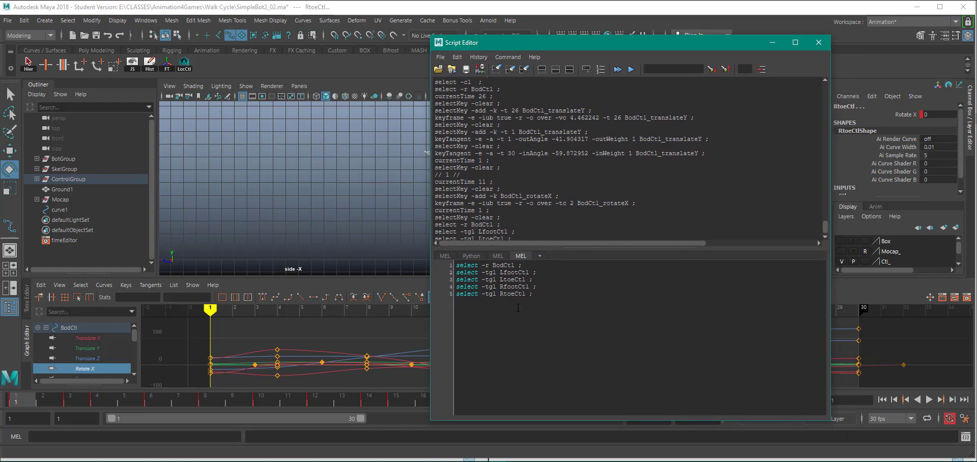
scroll(495, 196, down, 2)
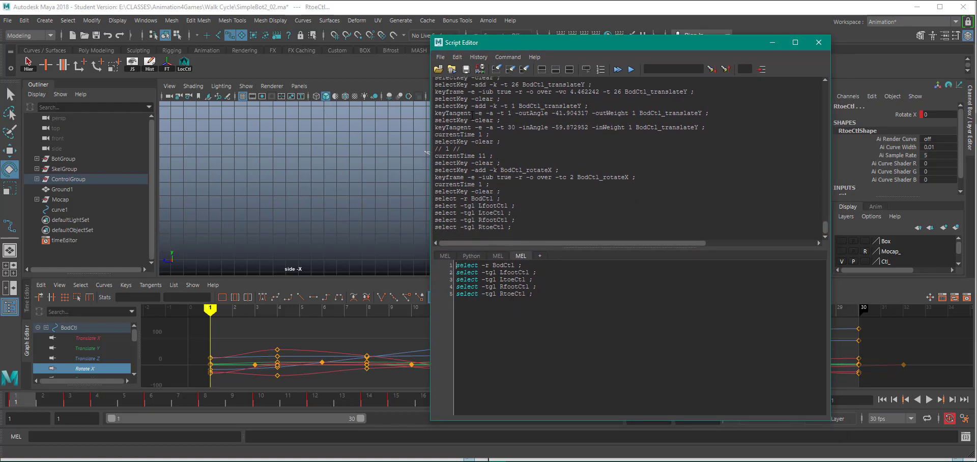
click(818, 42)
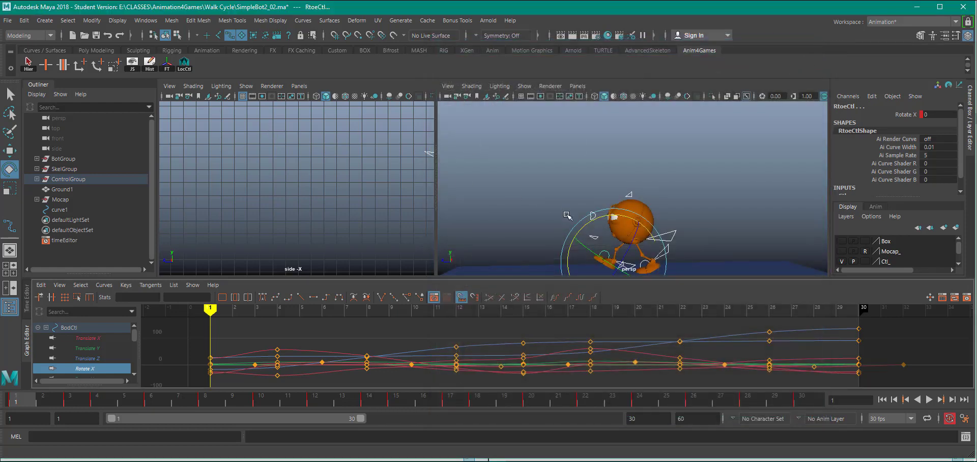
- Key all the selected controls on the main poses at frames 1, 4, 8, 12, 15, 18, 22, 26 and 30
alt+middle_drag(569, 187, 571, 155)
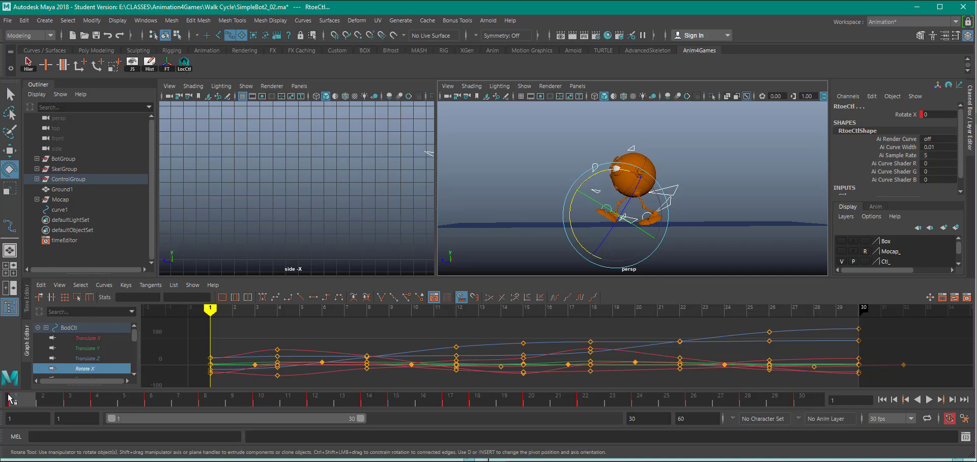
key(s)
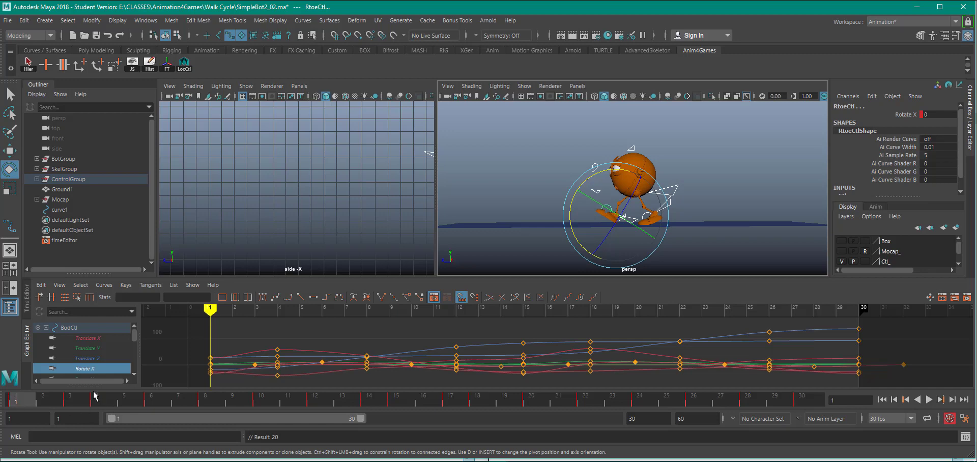
click(99, 401)
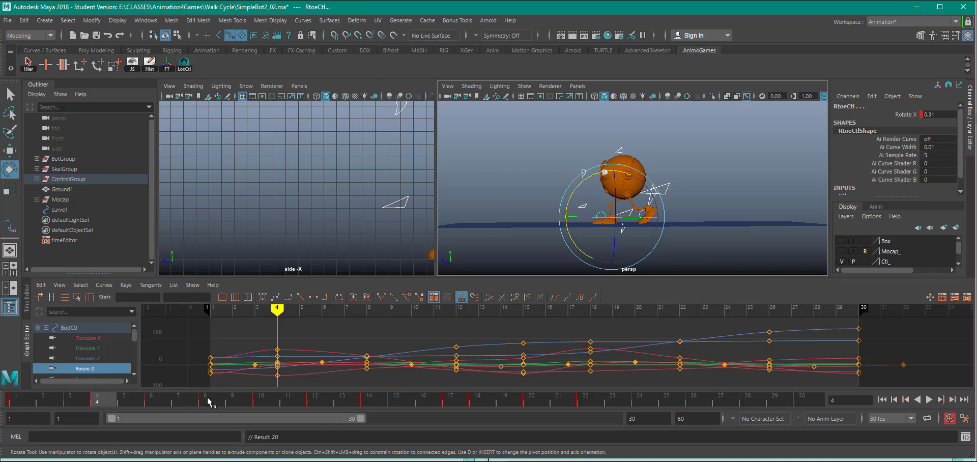
click(207, 400)
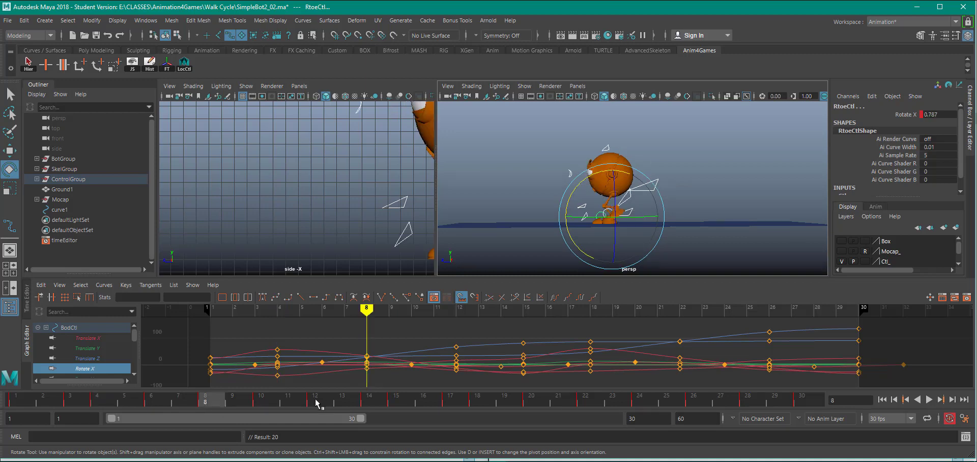
click(314, 400)
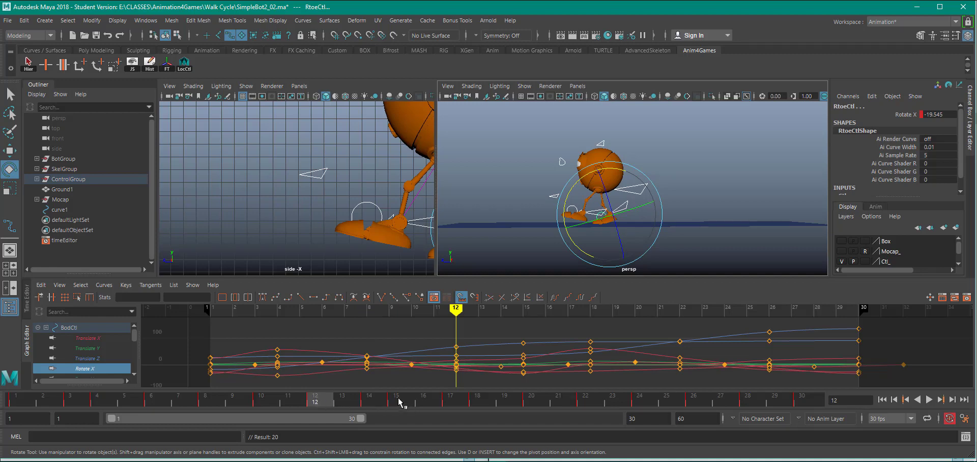
click(397, 401)
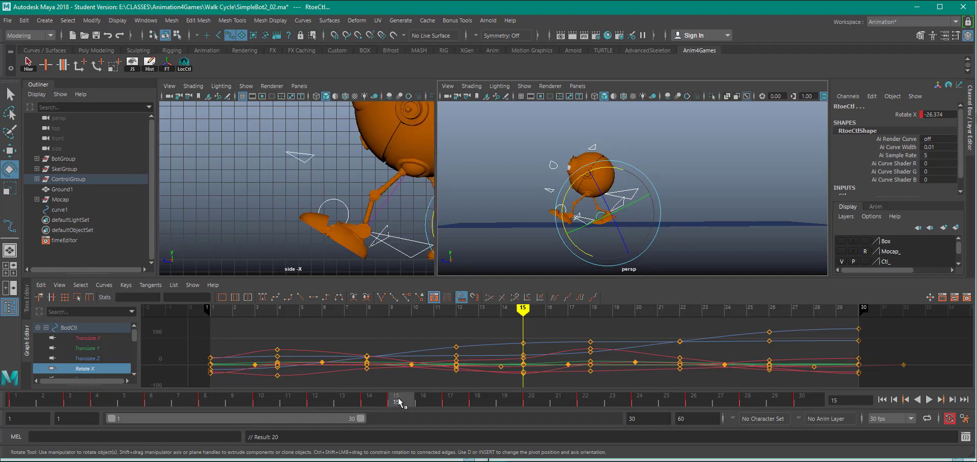
click(478, 401)
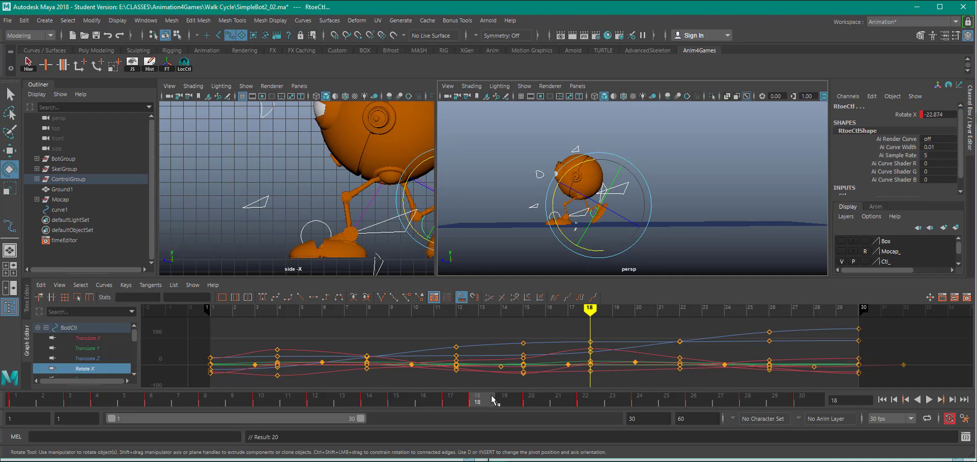
click(584, 399)
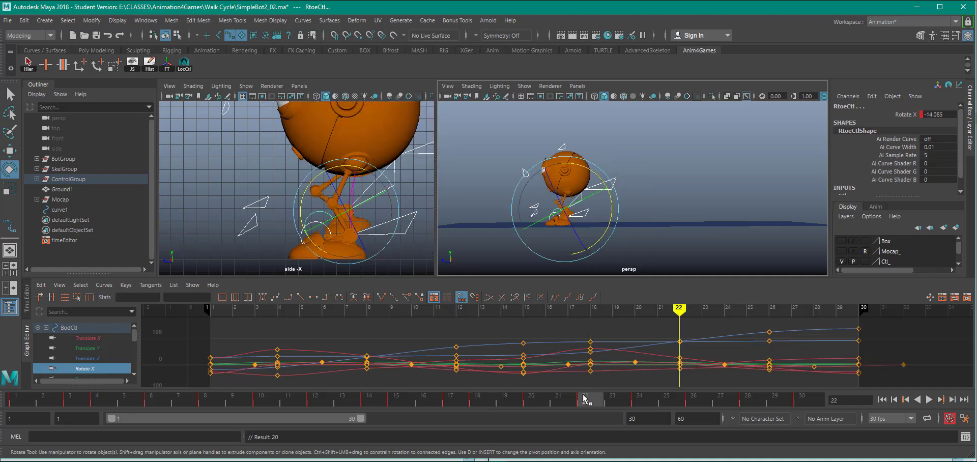
click(696, 402)
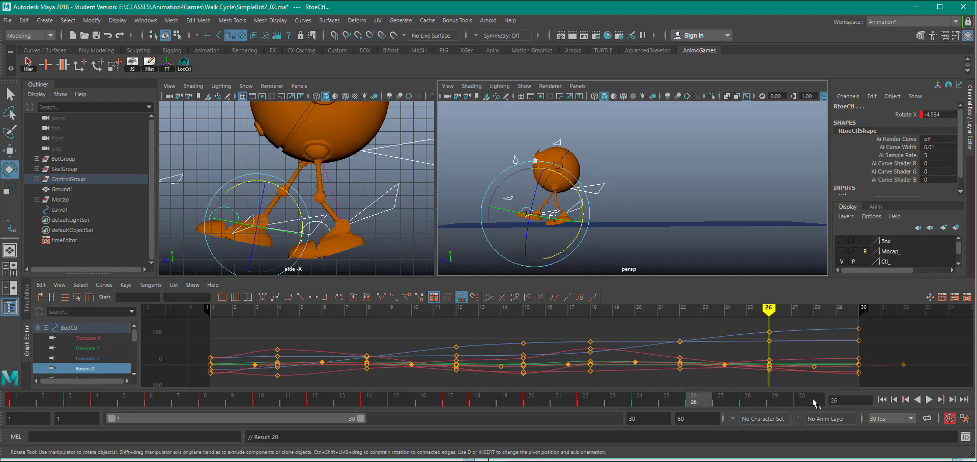
click(812, 397)
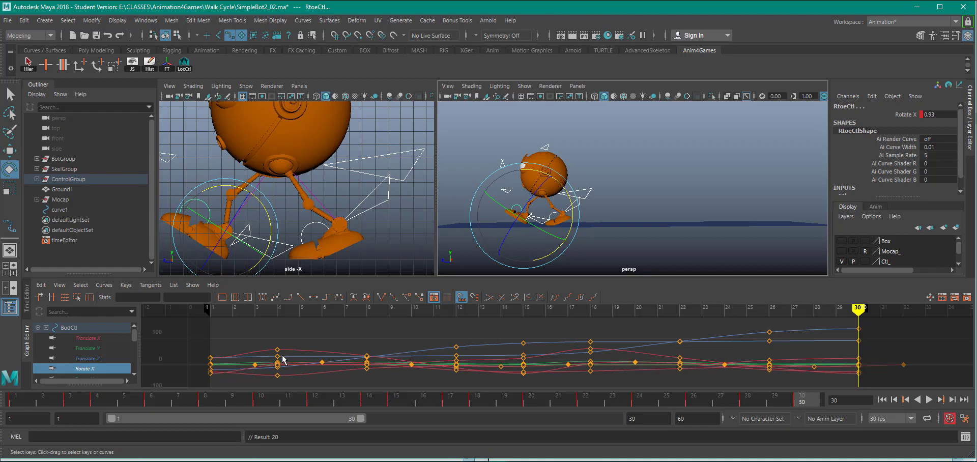
- Delete the stray Rotate X keys between the main poses at frames 3, 6, 10, 14, 17, 20, 24, 28 and 32
drag(236, 333, 252, 347)
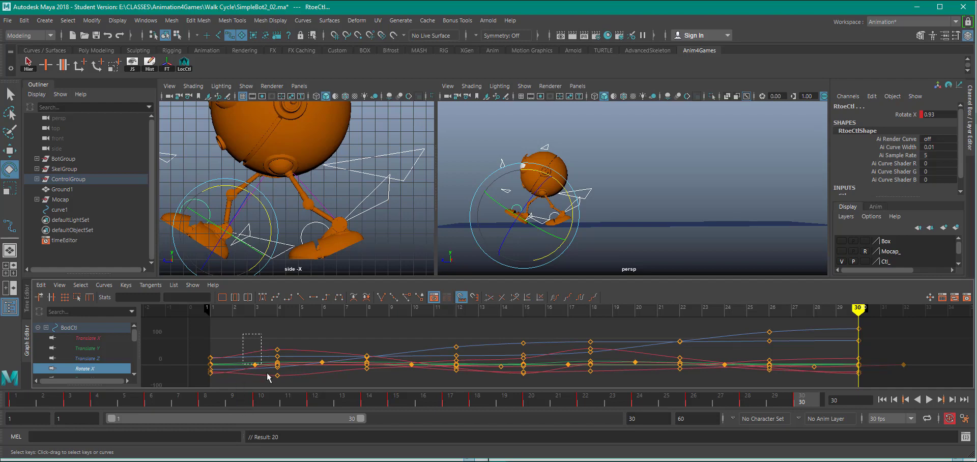
drag(269, 377, 269, 384)
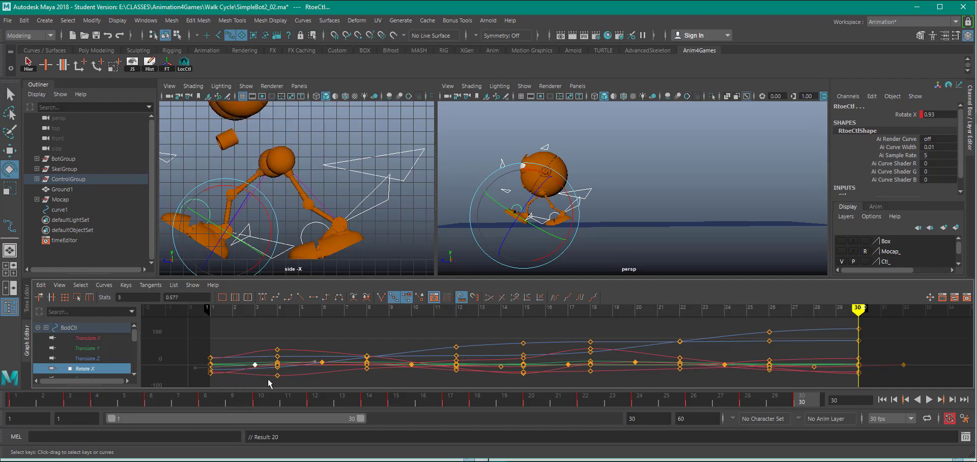
key(Delete)
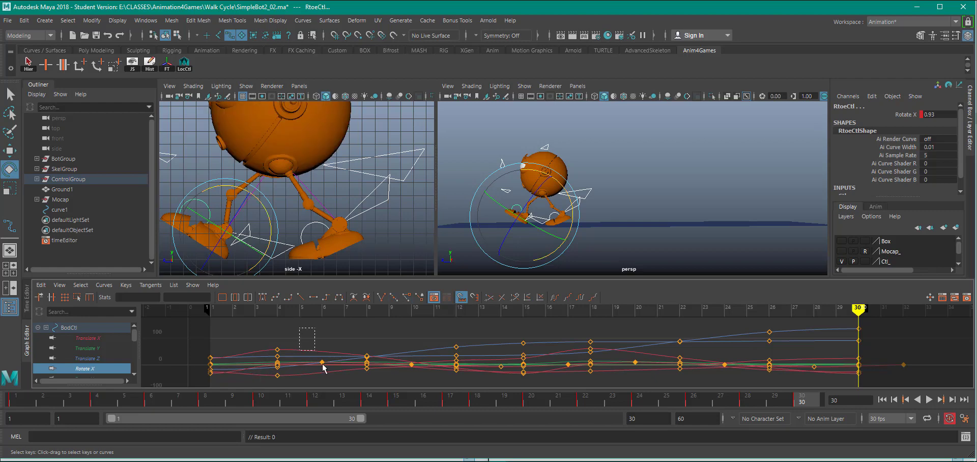
drag(322, 364, 331, 381)
key(Delete)
drag(391, 338, 422, 376)
key(Delete)
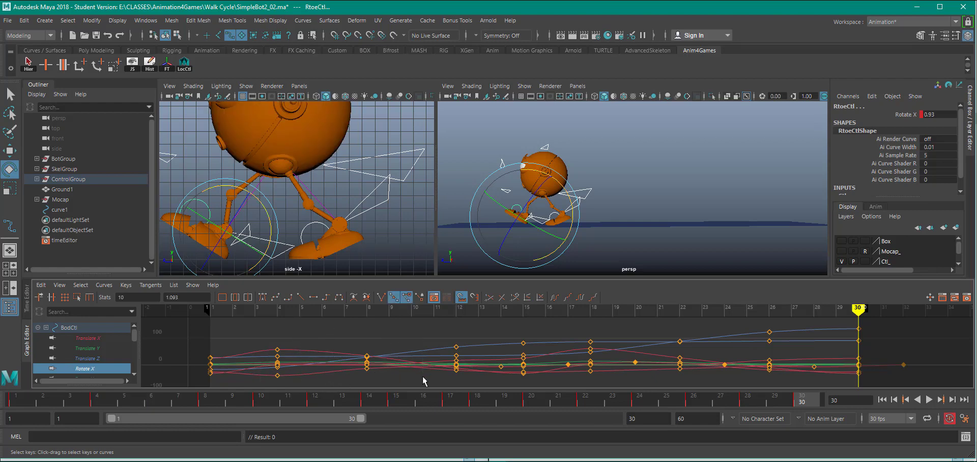
drag(507, 339, 498, 384)
drag(553, 338, 576, 379)
key(Delete)
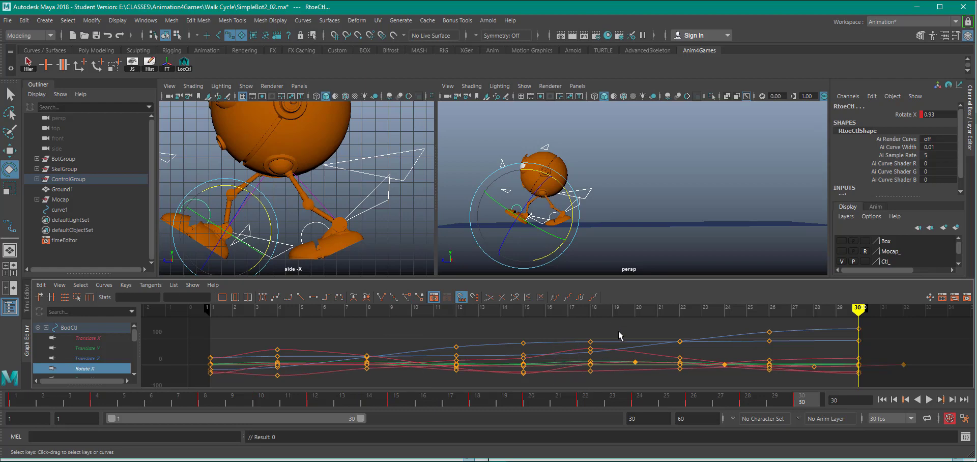
drag(619, 336, 655, 381)
key(Delete)
drag(710, 337, 742, 384)
key(Delete)
drag(807, 334, 831, 378)
key(Delete)
drag(889, 328, 944, 380)
key(Delete)
- Play back the cleaned-up walk and examine the bot's feet up close in the perspective view
key(alt+v)
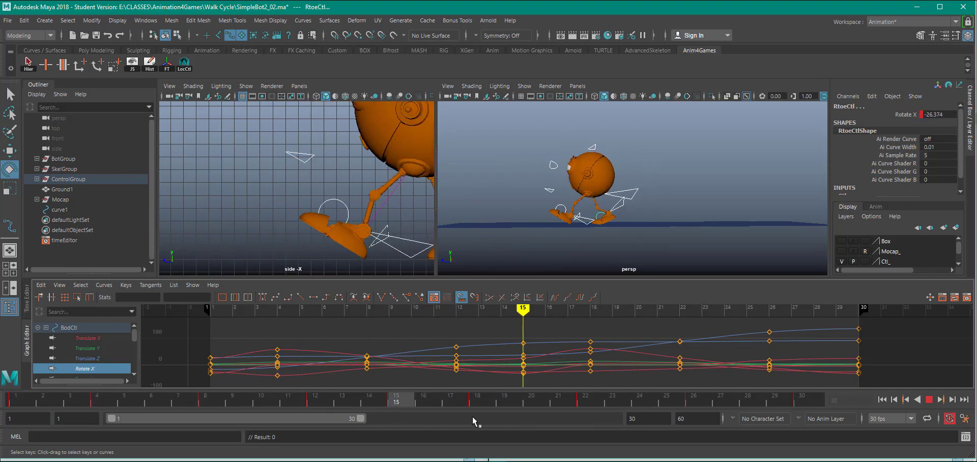
drag(855, 440, 359, 428)
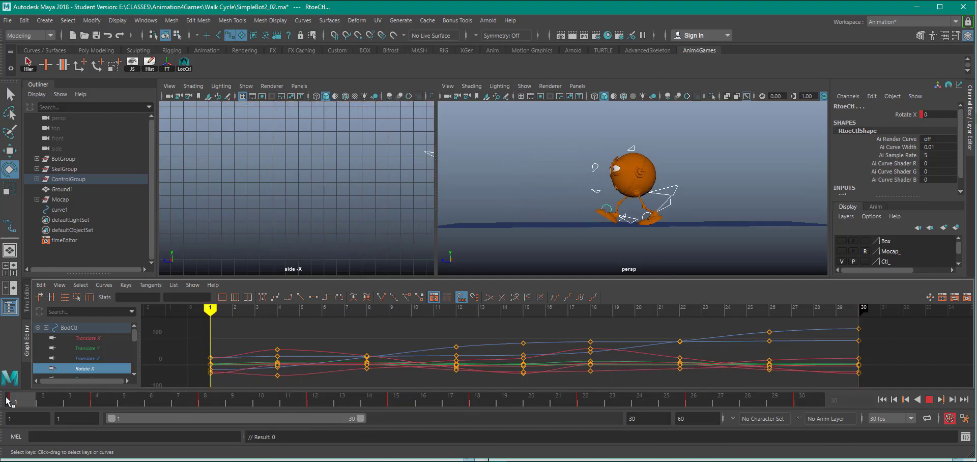
key(Escape)
scroll(607, 199, up, 4)
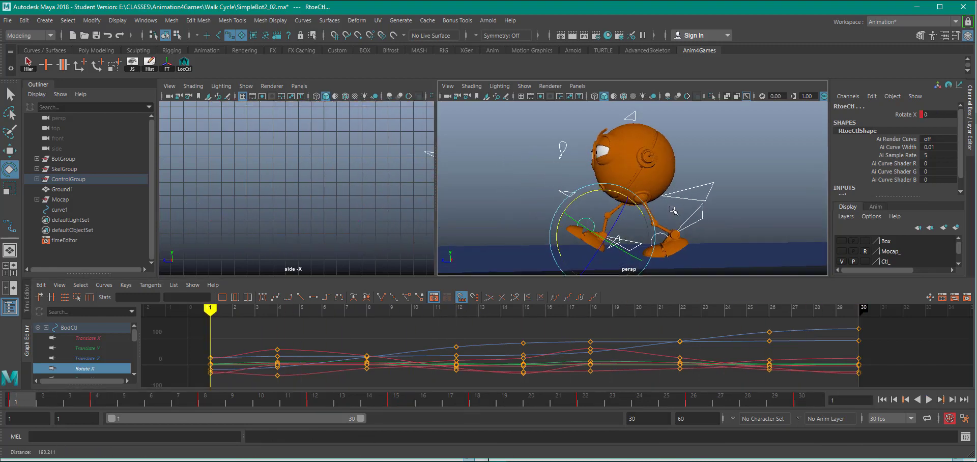
alt+middle_drag(607, 200, 565, 198)
alt+drag(550, 197, 513, 200)
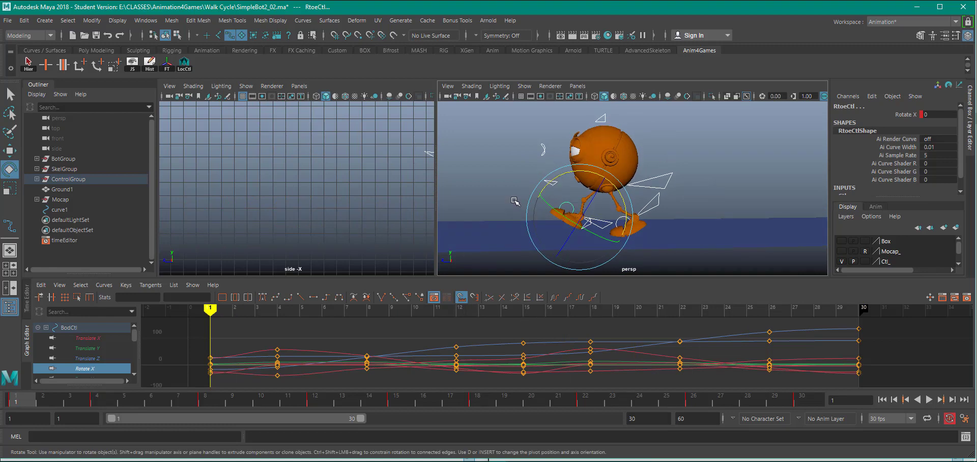
- Study the heel and foot action in The Animators Survival Kit-136.jpg, close the reference windows, and play back the walk
key(alt+Tab)
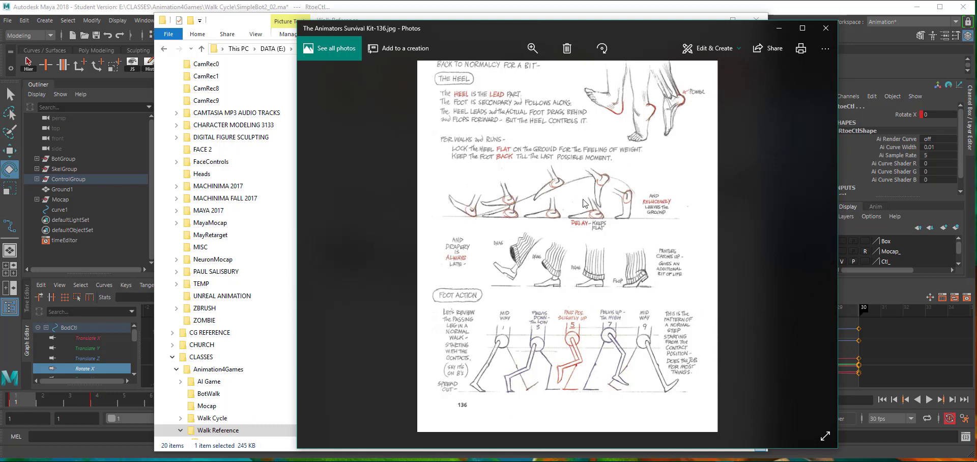
click(824, 29)
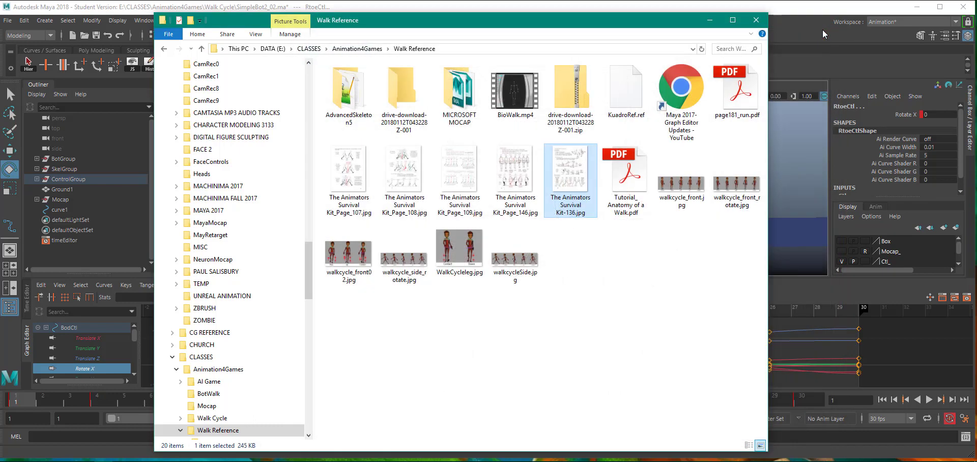
click(765, 24)
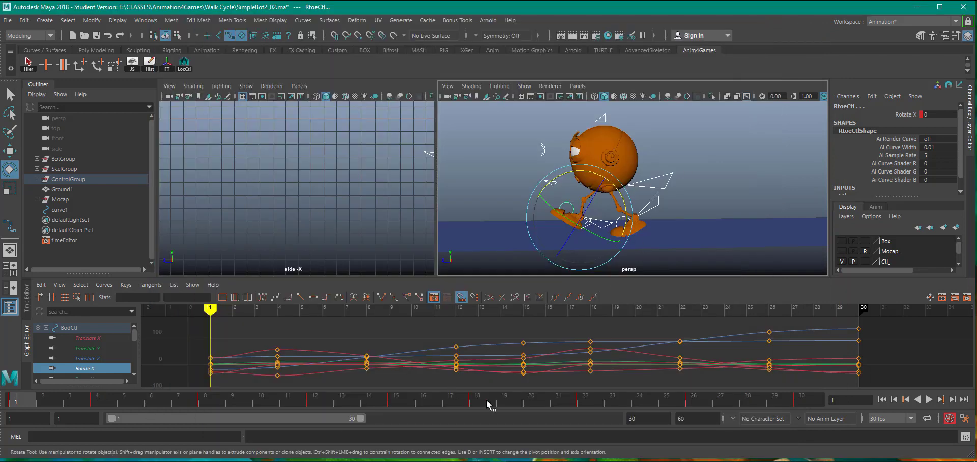
key(alt+v)
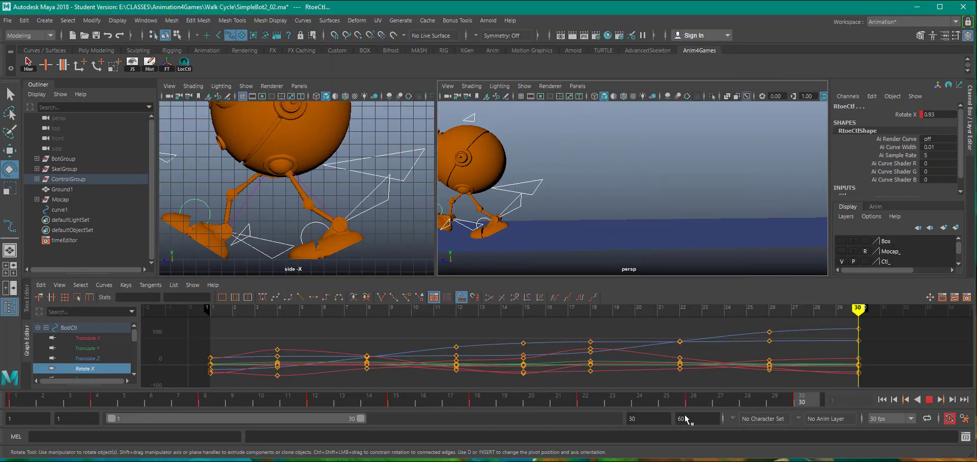
key(alt+v)
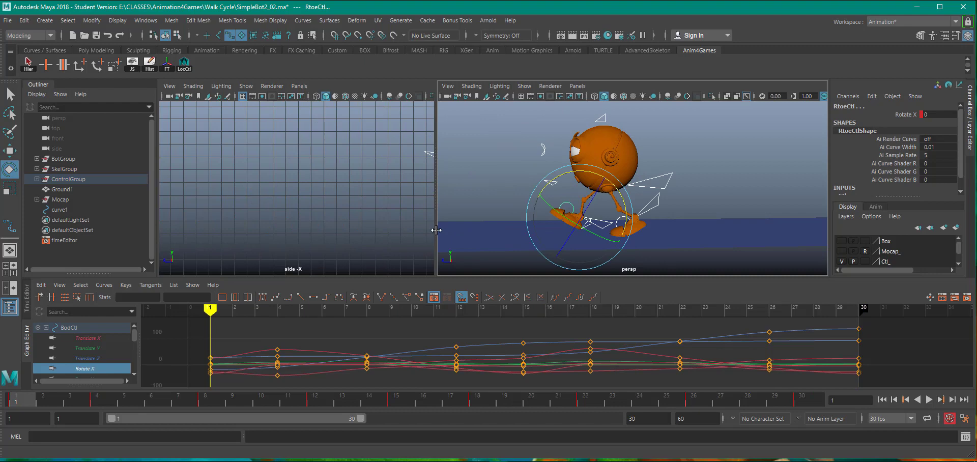